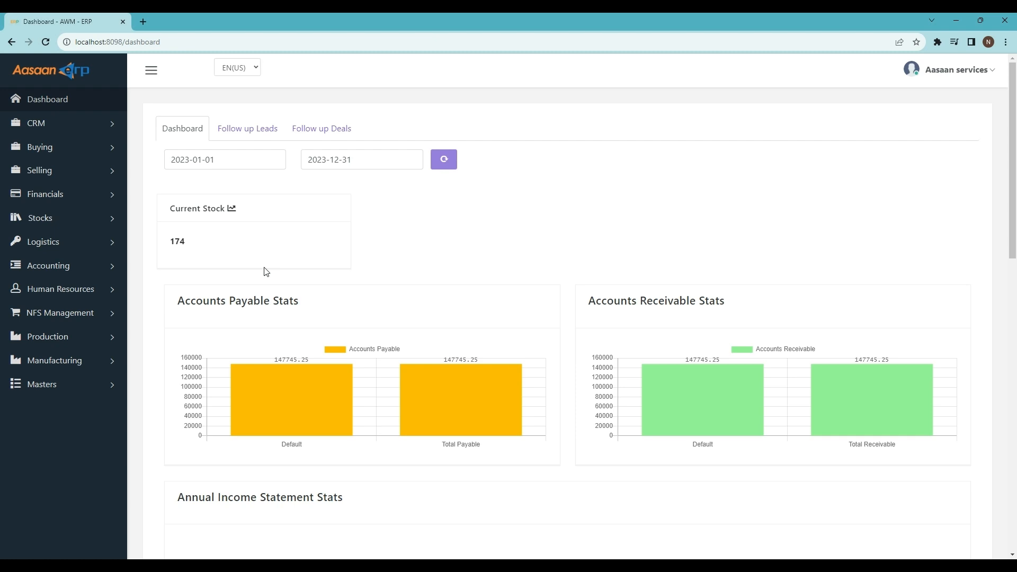
Start creating a new item from the Production module's item list
click(85, 338)
scroll(84, 336, down, 2)
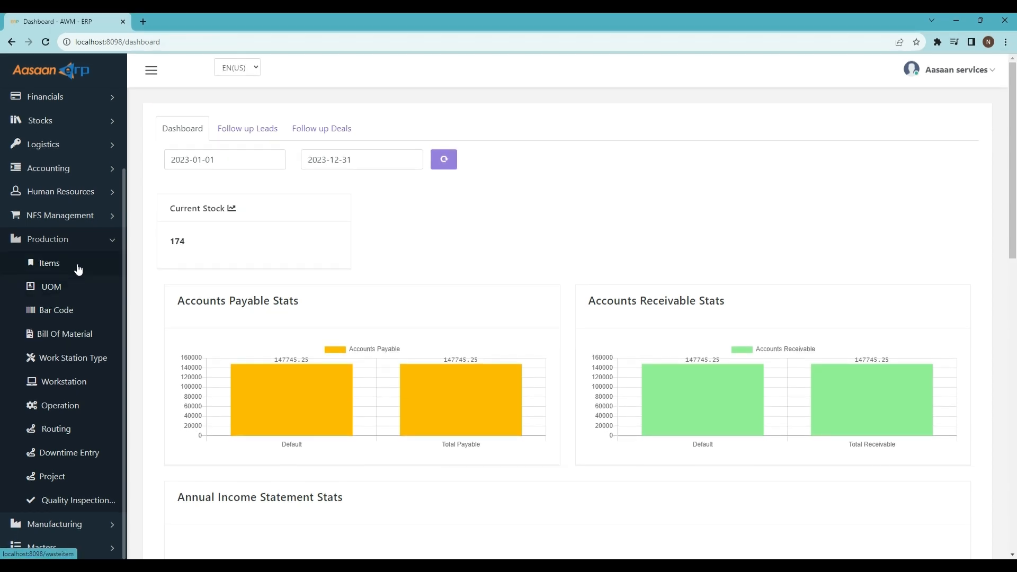
click(77, 265)
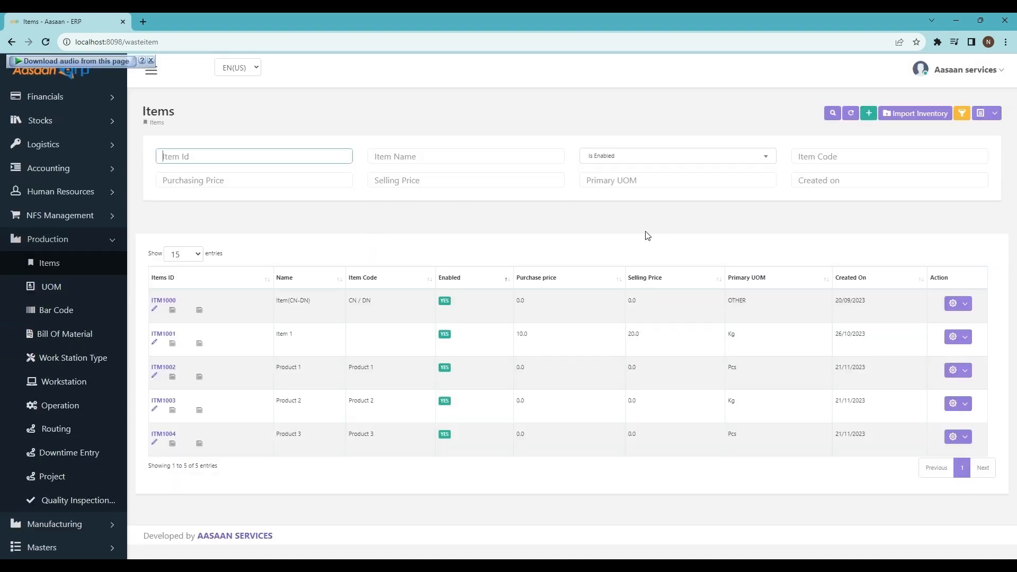
click(868, 118)
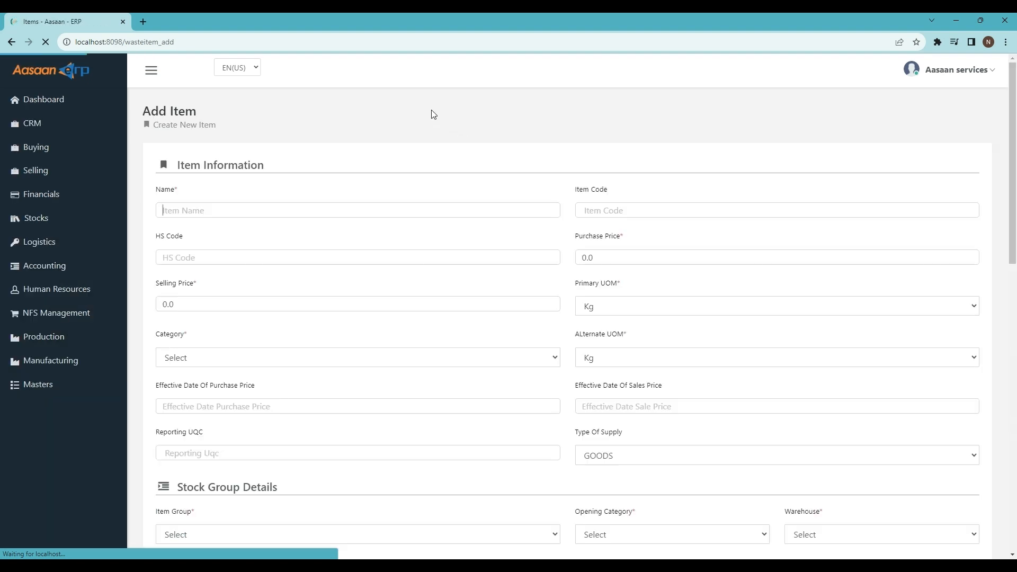
Name the new item Drone and enter drn as its item code
click(204, 209)
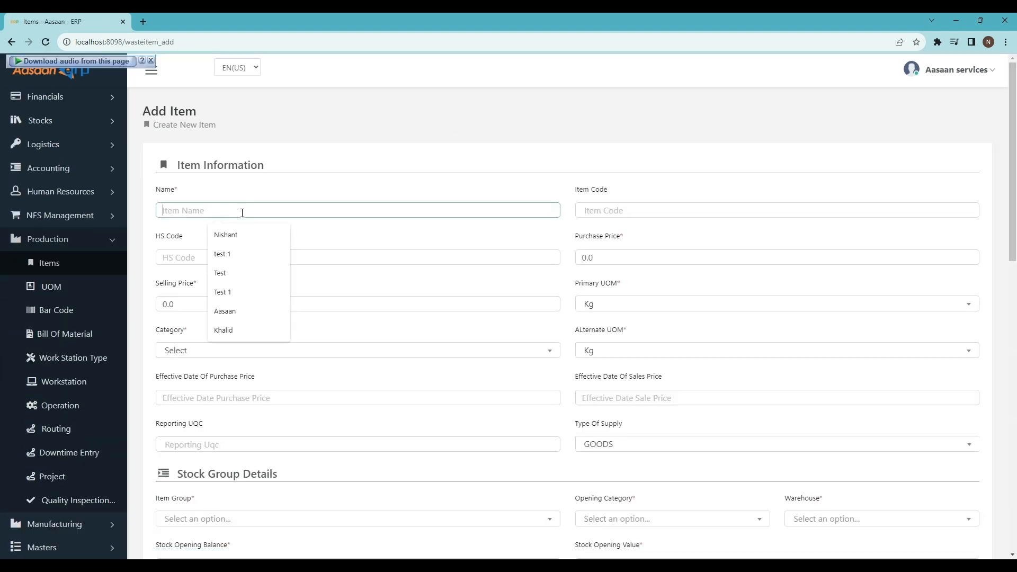
click(253, 196)
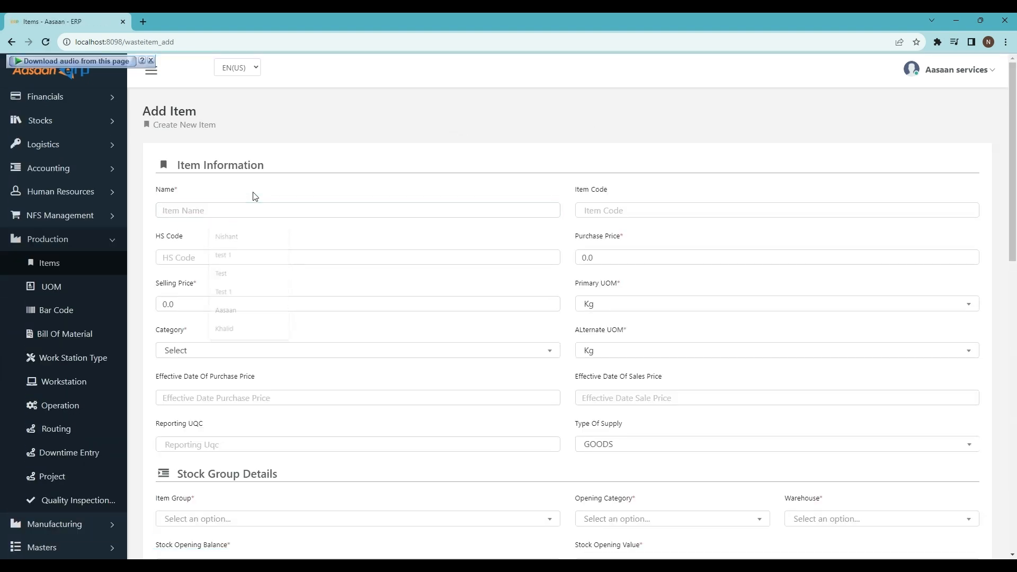
click(210, 211)
text(Drone)
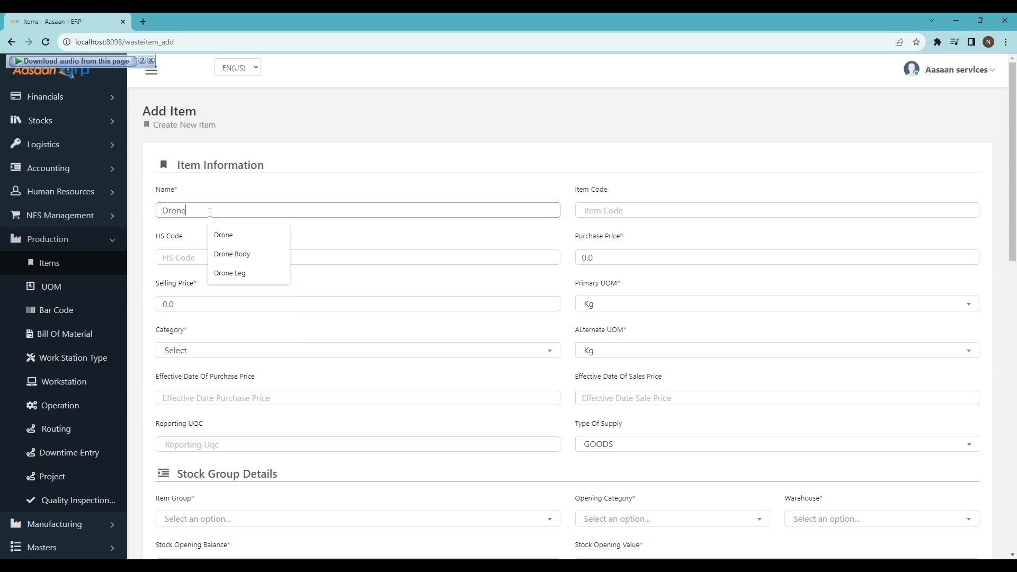
click(312, 188)
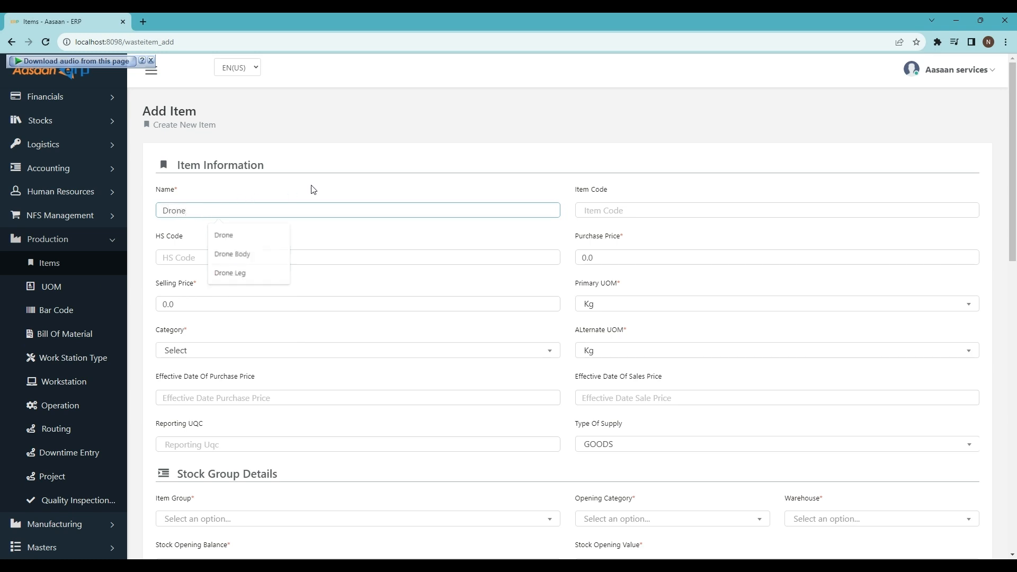
click(623, 206)
text(drn)
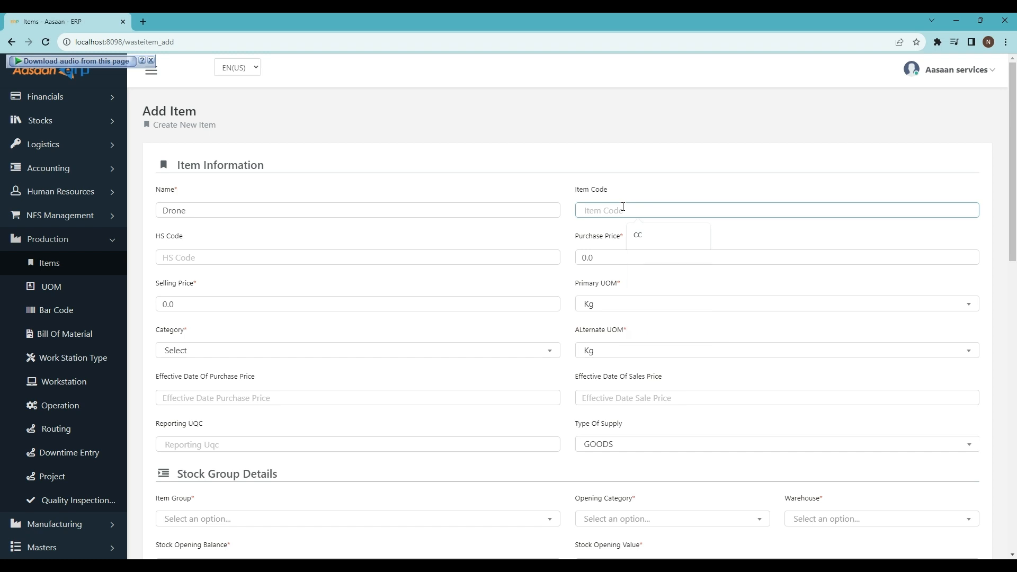
Set the item's primary UOM to Pcs and its alternate UOM to Kg
scroll(256, 232, down, 1)
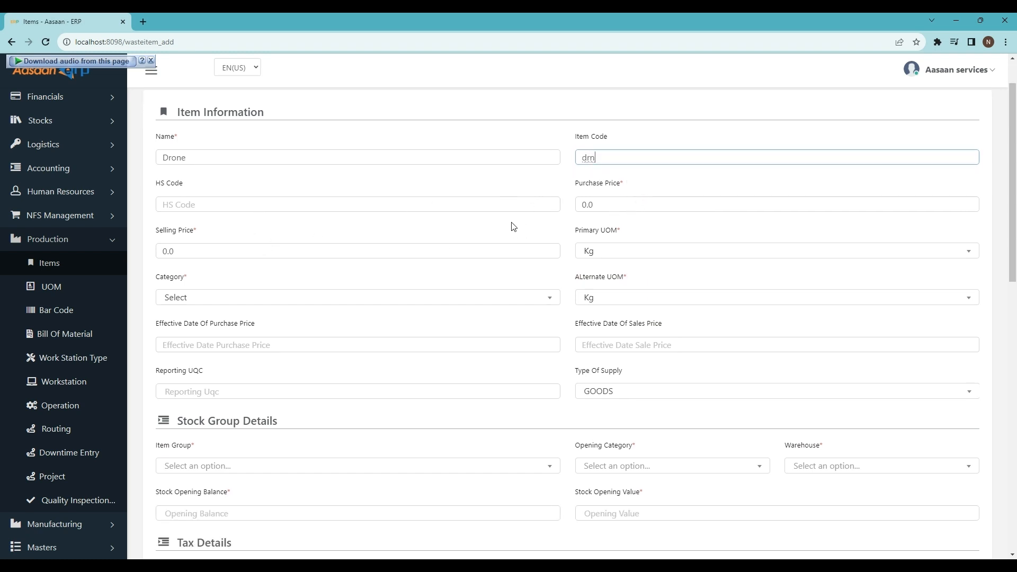
click(607, 253)
click(606, 313)
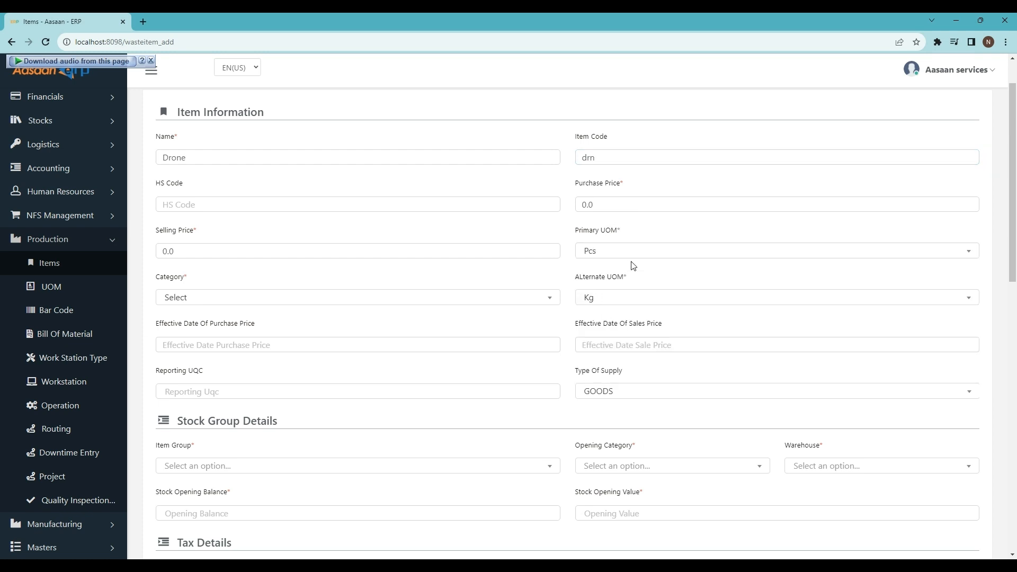
click(602, 299)
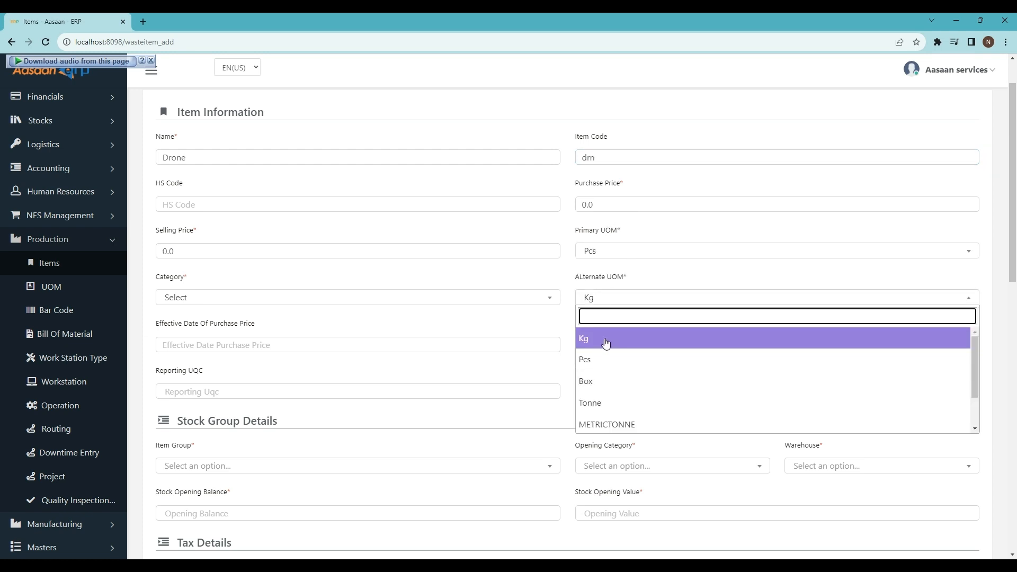
click(606, 343)
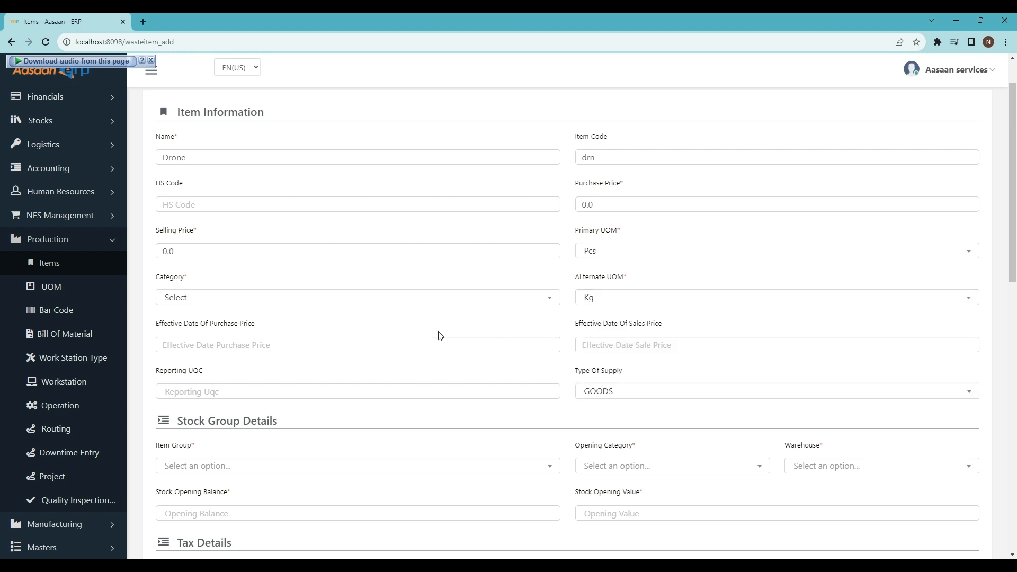
Assign the Drone item to the PRODUCT category
click(198, 299)
scroll(219, 410, down, 2)
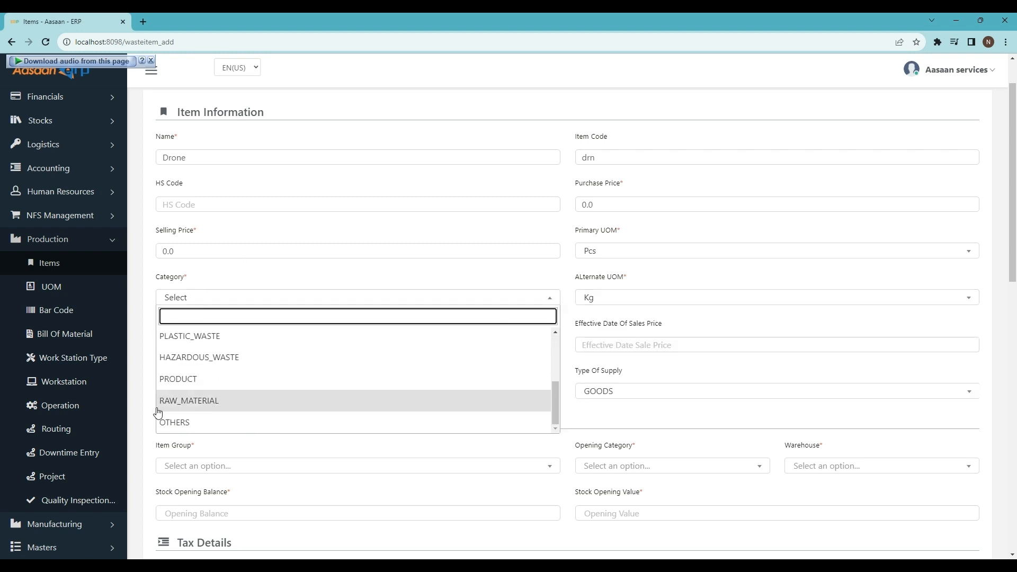
click(208, 385)
Fill in the stock group details with item group "group", opening category "test 1" and warehouse "Warehouse Target"
scroll(291, 312, down, 3)
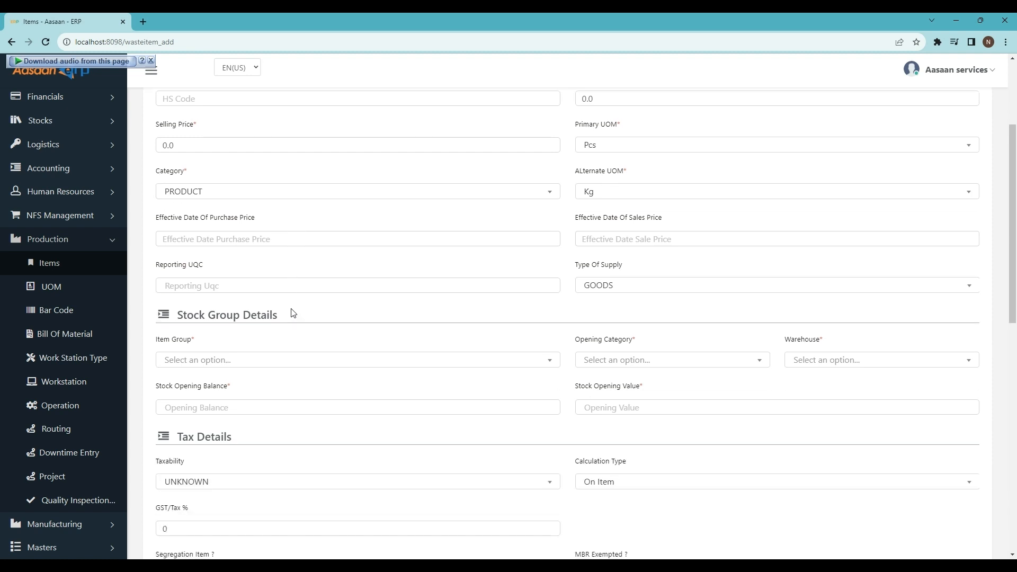
click(245, 307)
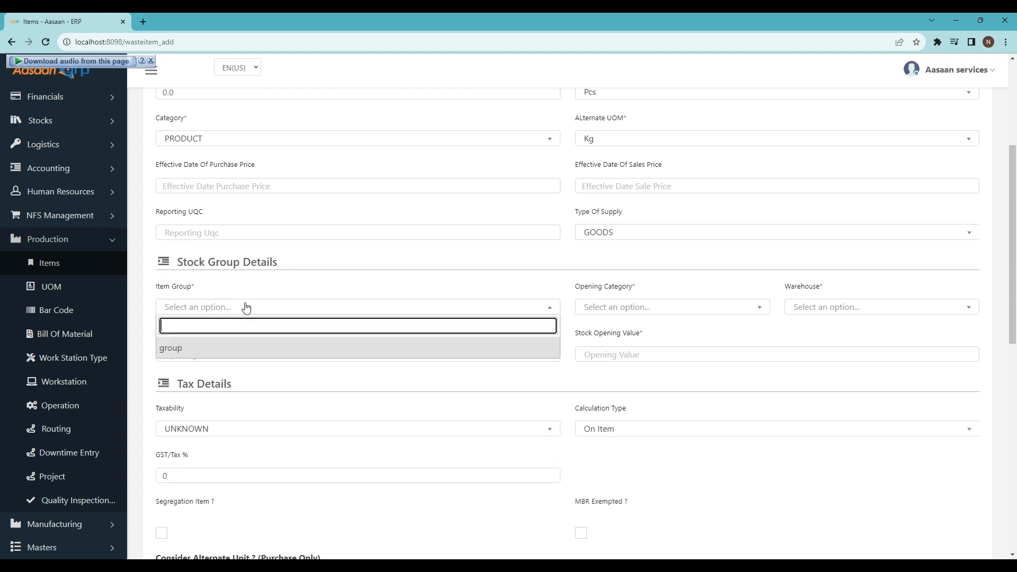
click(205, 350)
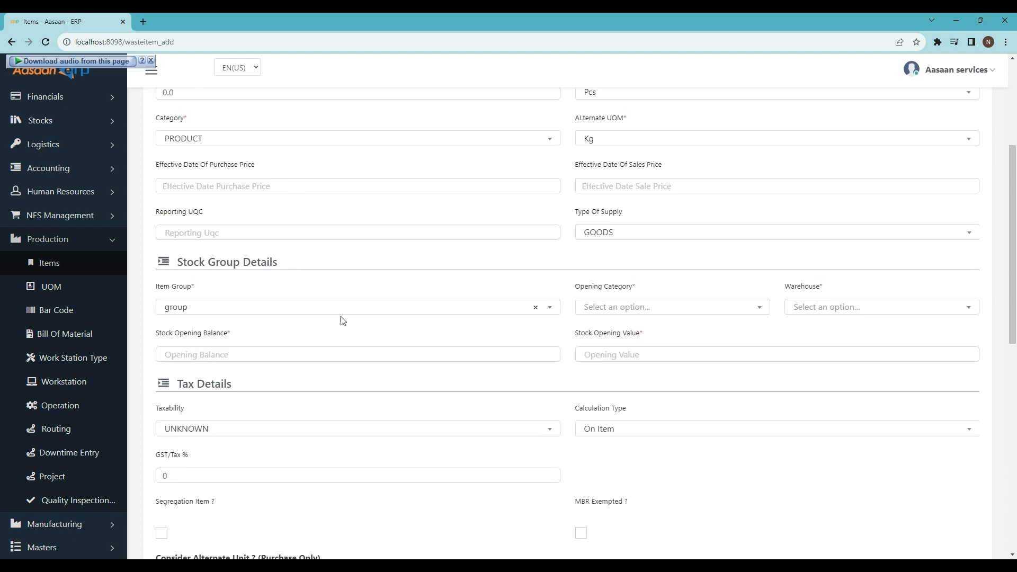
click(609, 310)
click(610, 350)
click(837, 311)
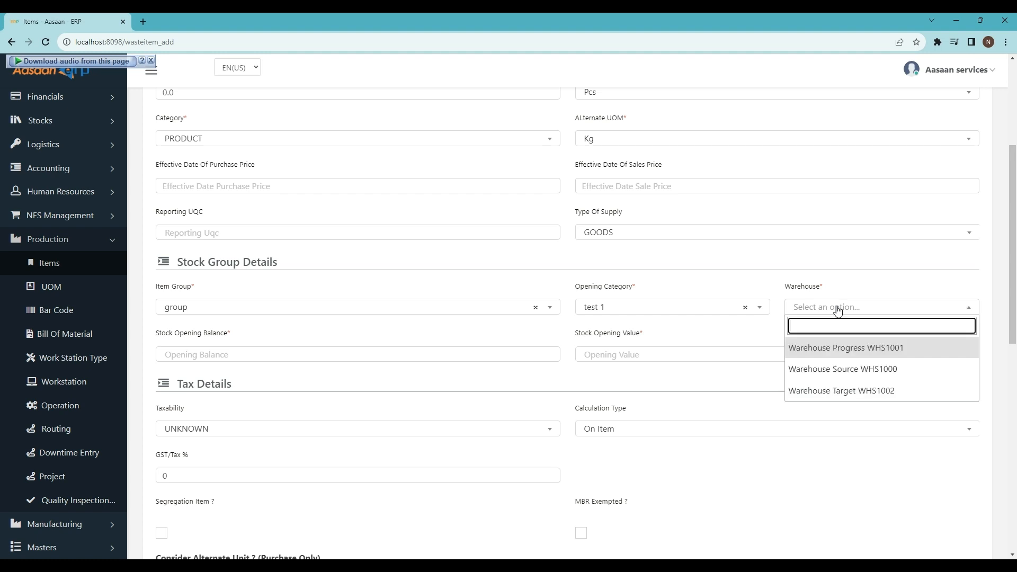
click(837, 393)
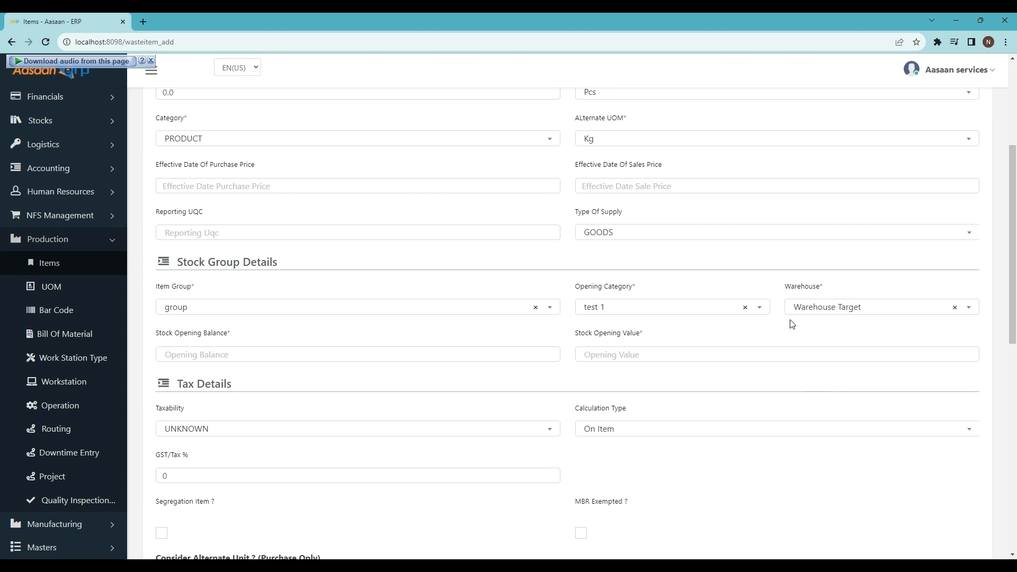
key(Tab)
Enter a stock opening balance of 5 and a stock opening value of 0
click(195, 355)
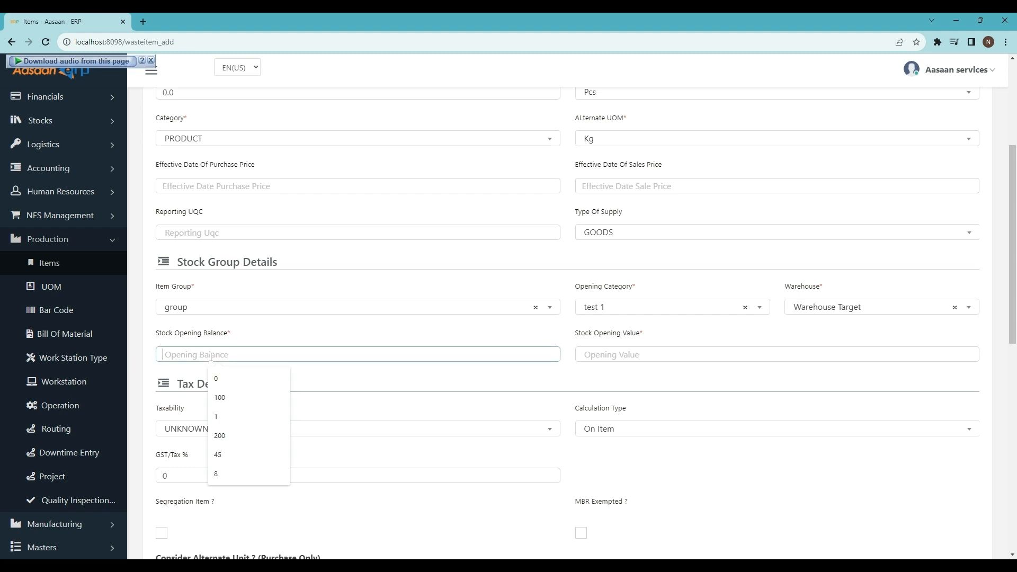
text(5)
click(579, 371)
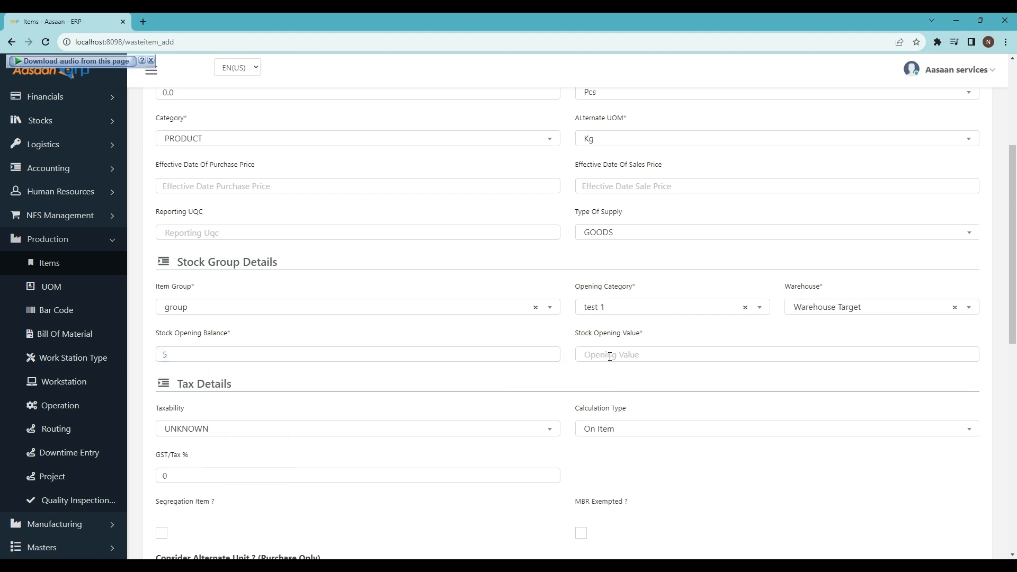
click(610, 357)
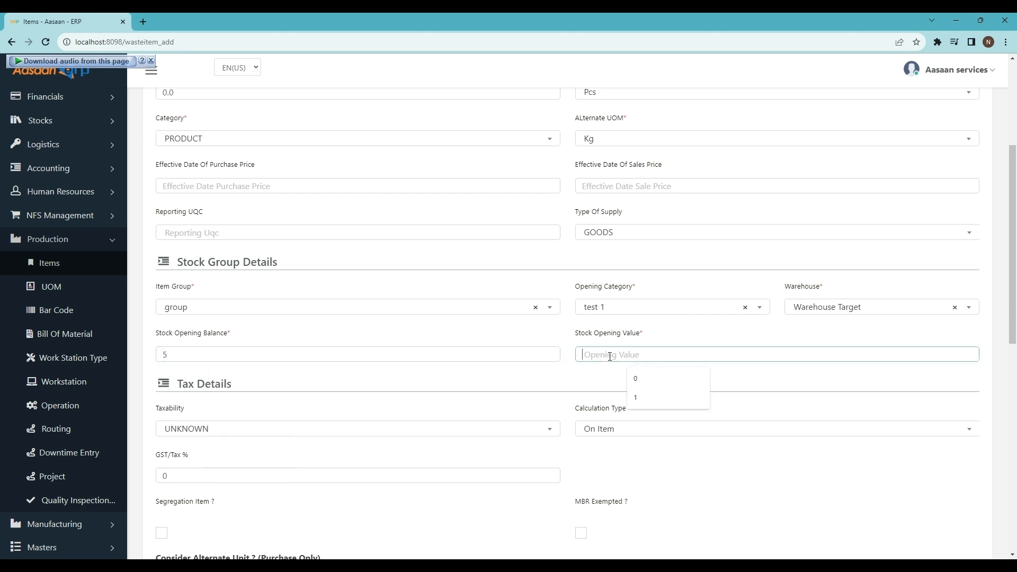
text(0)
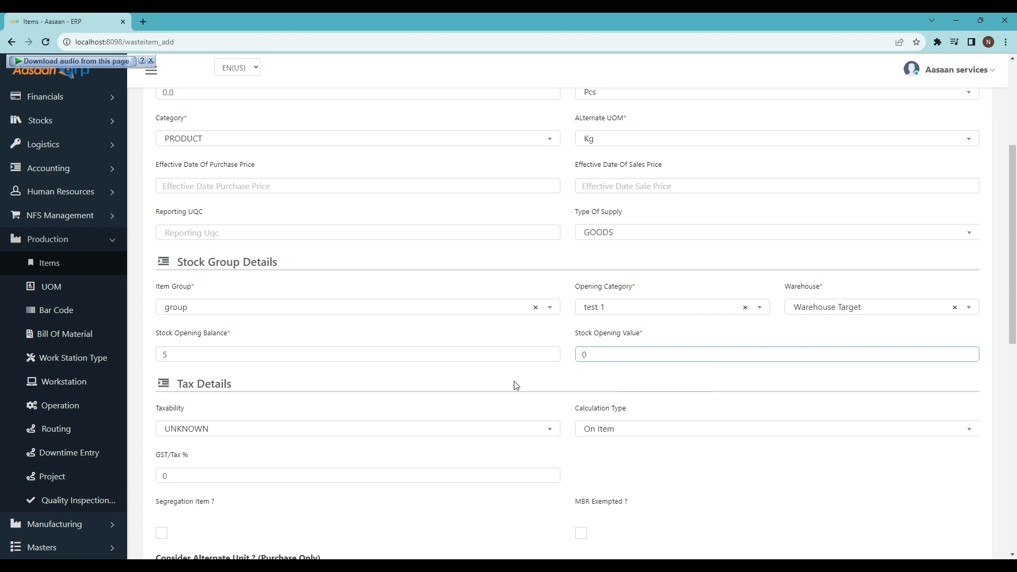
Make the item TAXABLE in the tax details and set its GST/Tax rate to 15%
scroll(518, 383, down, 2)
scroll(518, 383, down, 1)
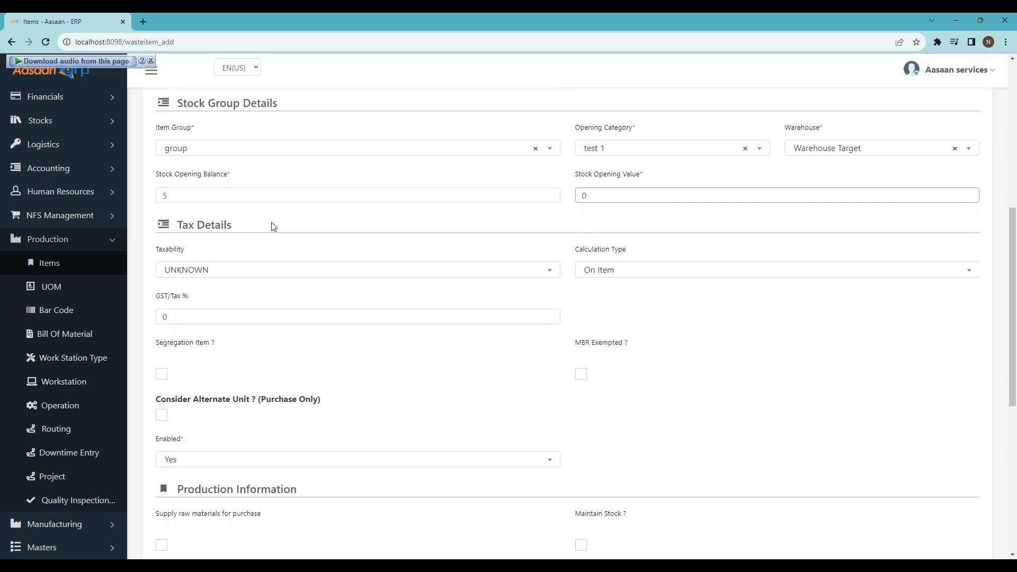
click(212, 270)
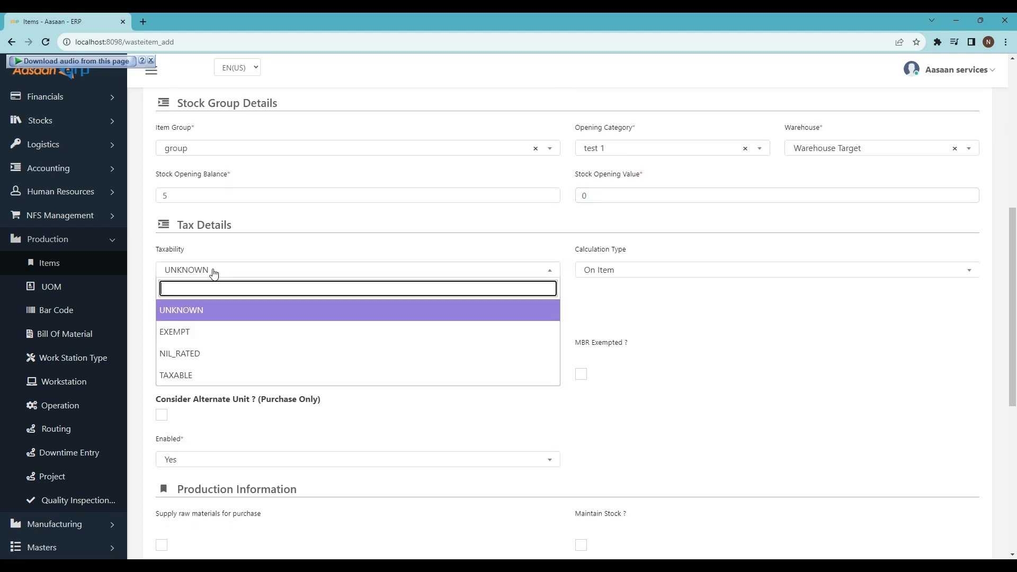
click(208, 372)
click(252, 317)
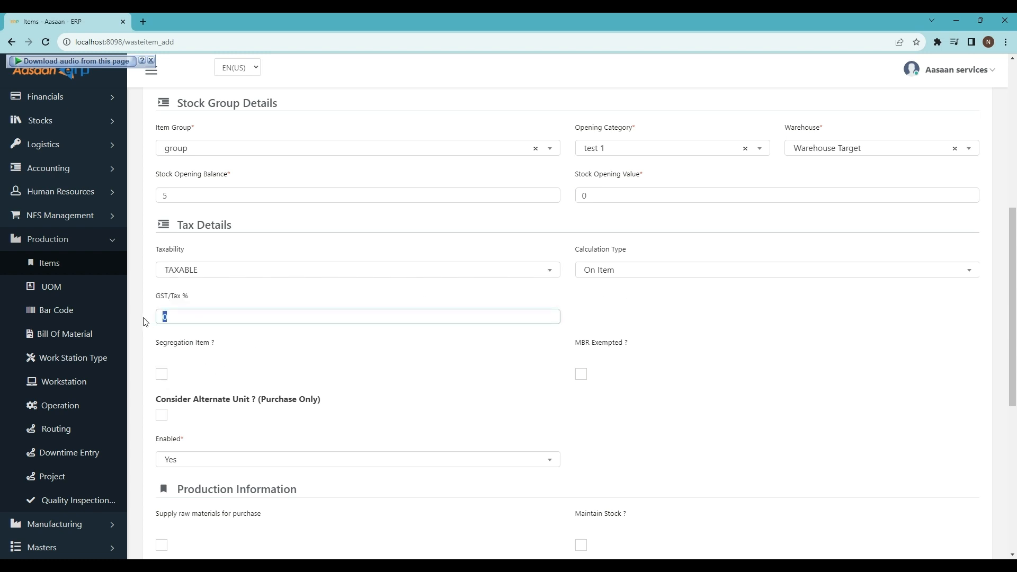
text(15)
click(300, 360)
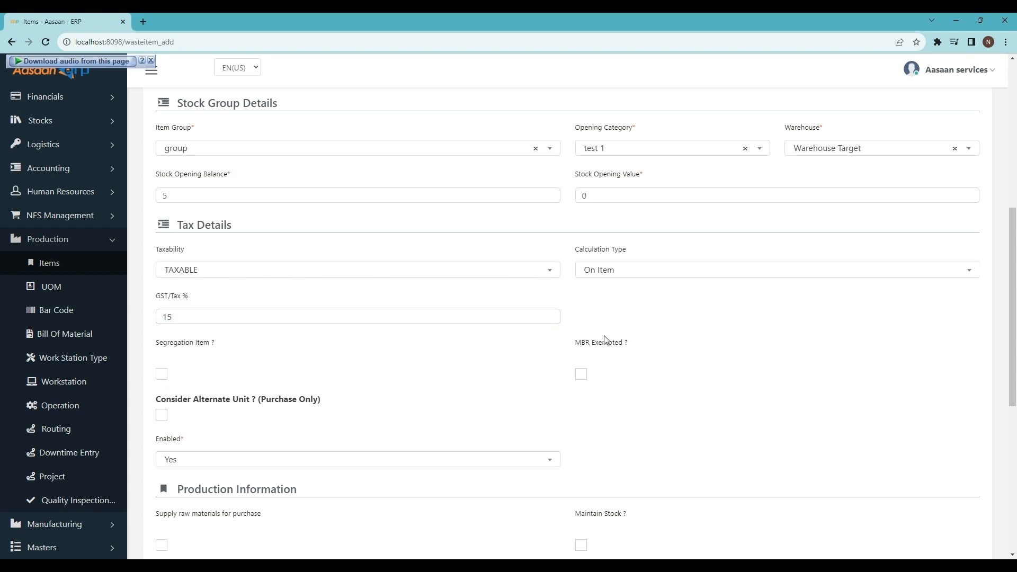
Enable Maintain Stock in the item's production information
scroll(516, 357, down, 3)
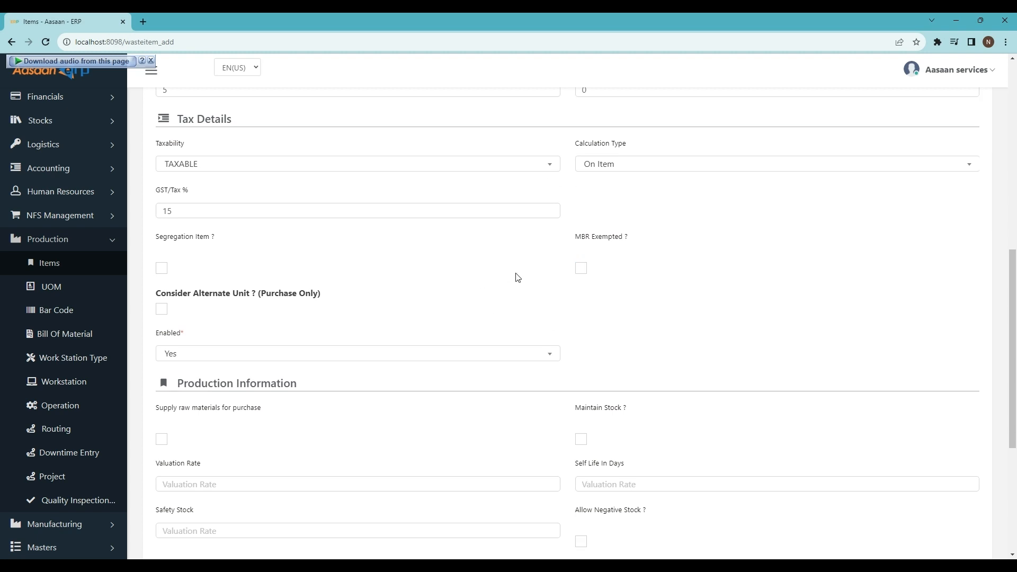
scroll(314, 325, down, 1)
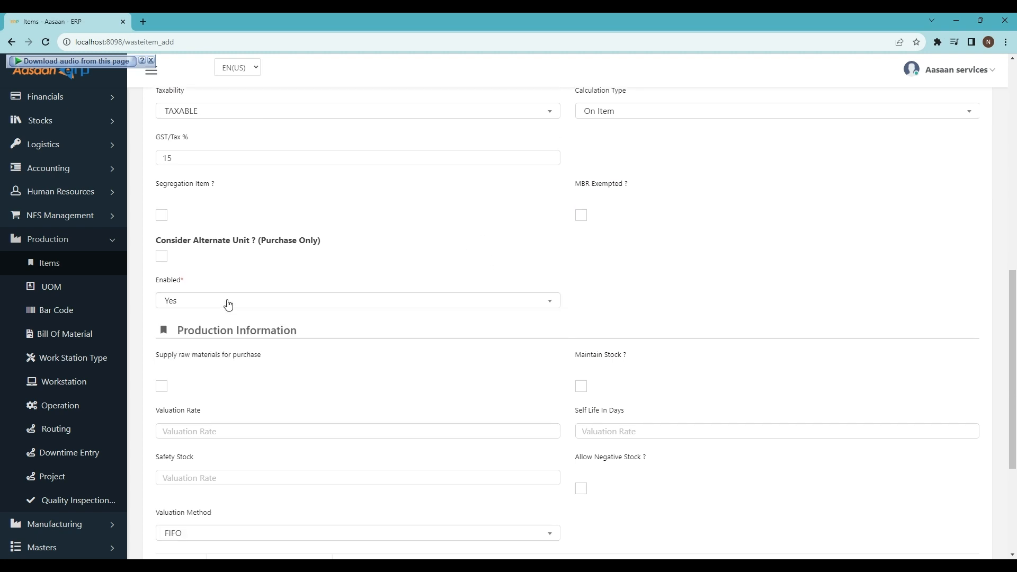
scroll(401, 367, down, 3)
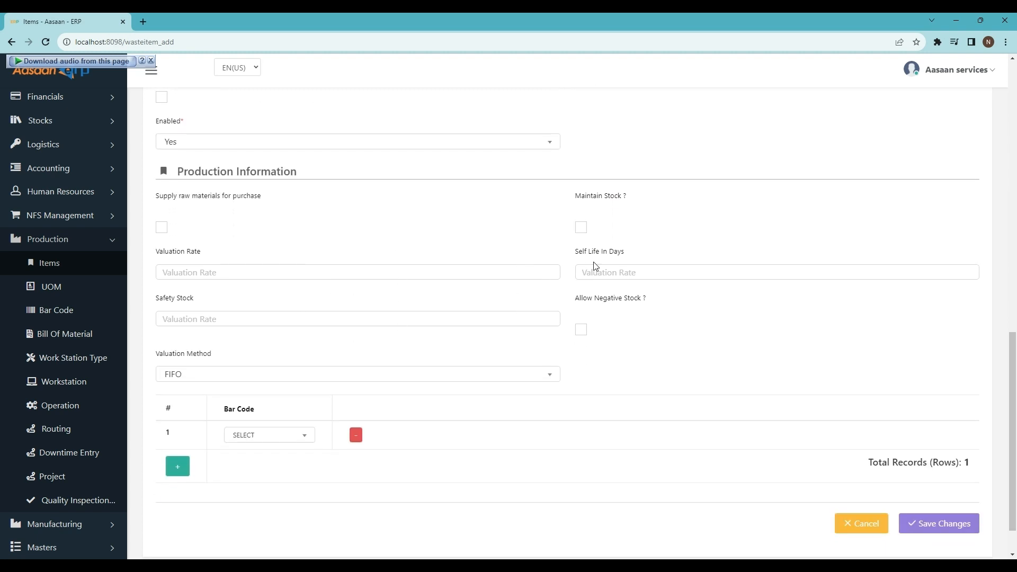
click(581, 227)
scroll(326, 368, down, 1)
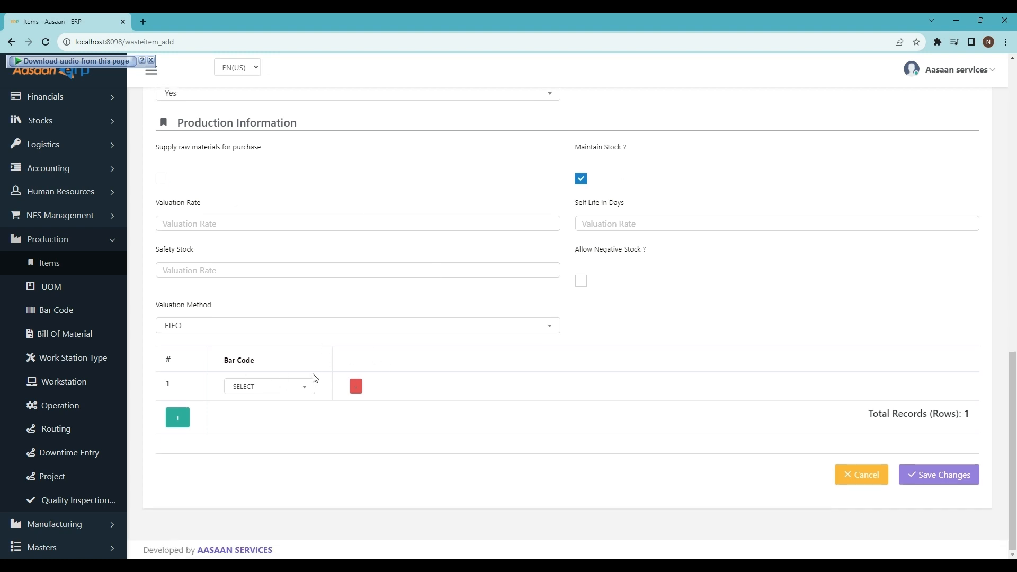
click(284, 389)
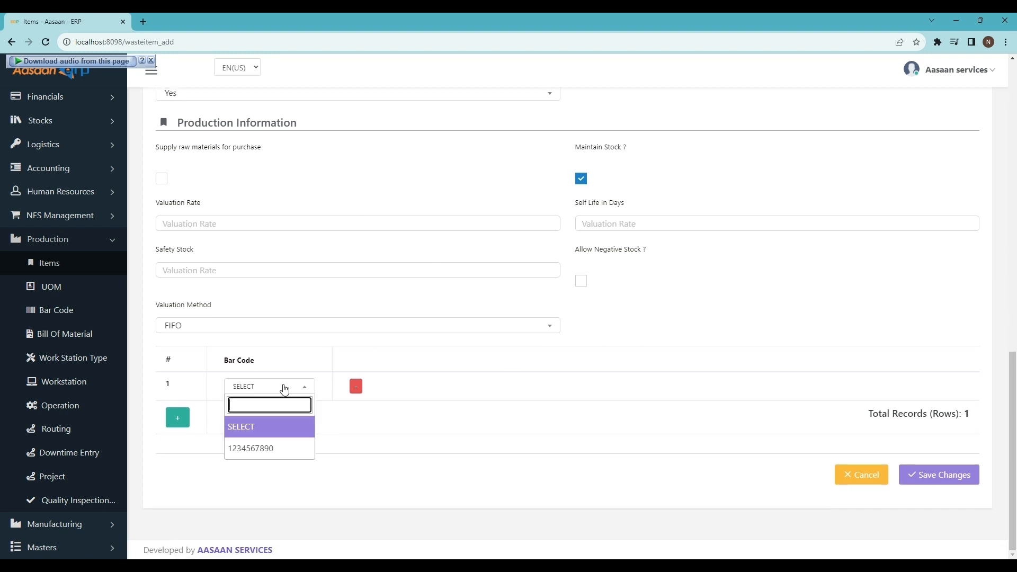
click(279, 451)
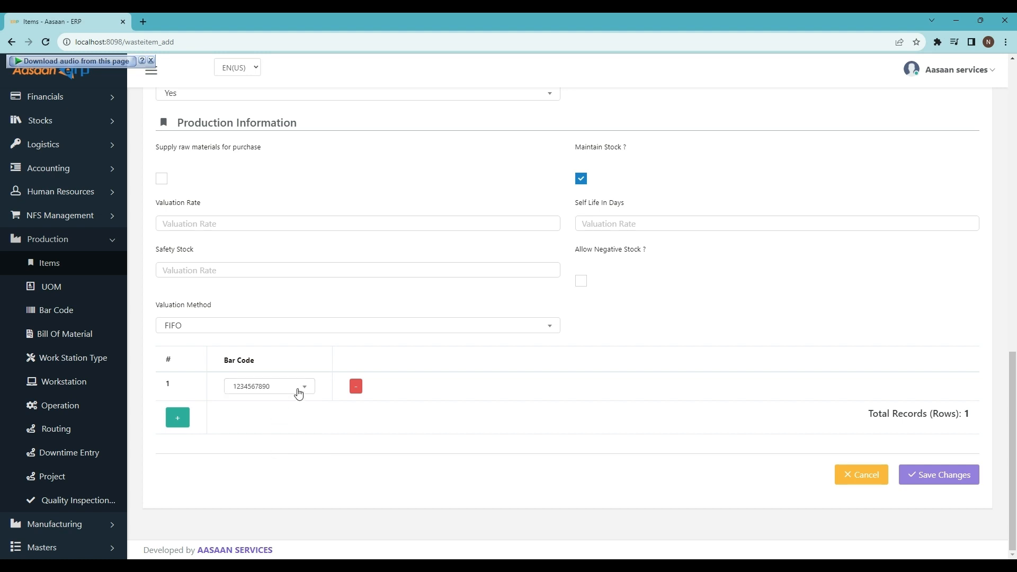
click(936, 484)
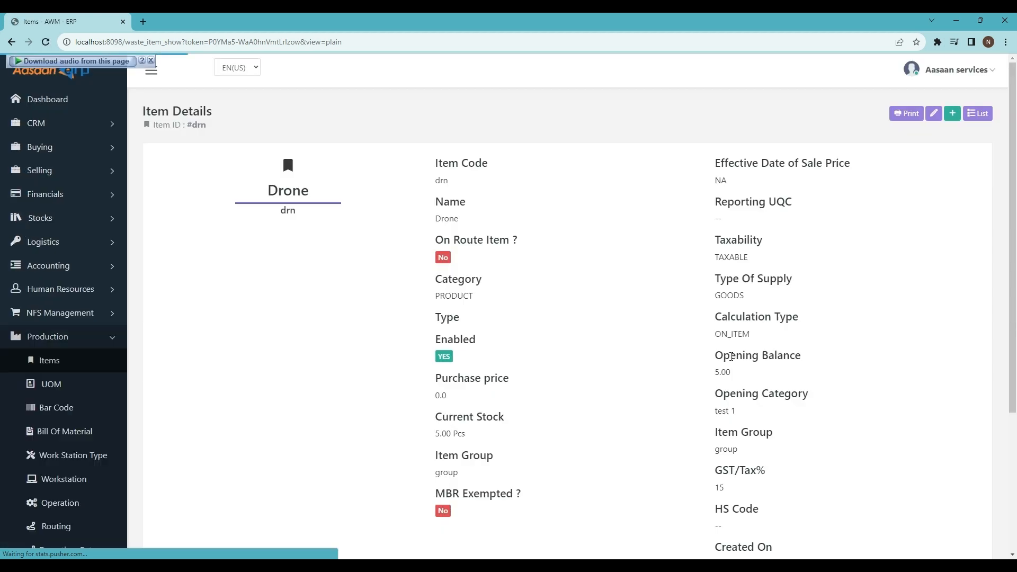
Review the saved Drone item's details and dismiss the audio-download overlay covering the page
drag(275, 190, 337, 203)
click(368, 273)
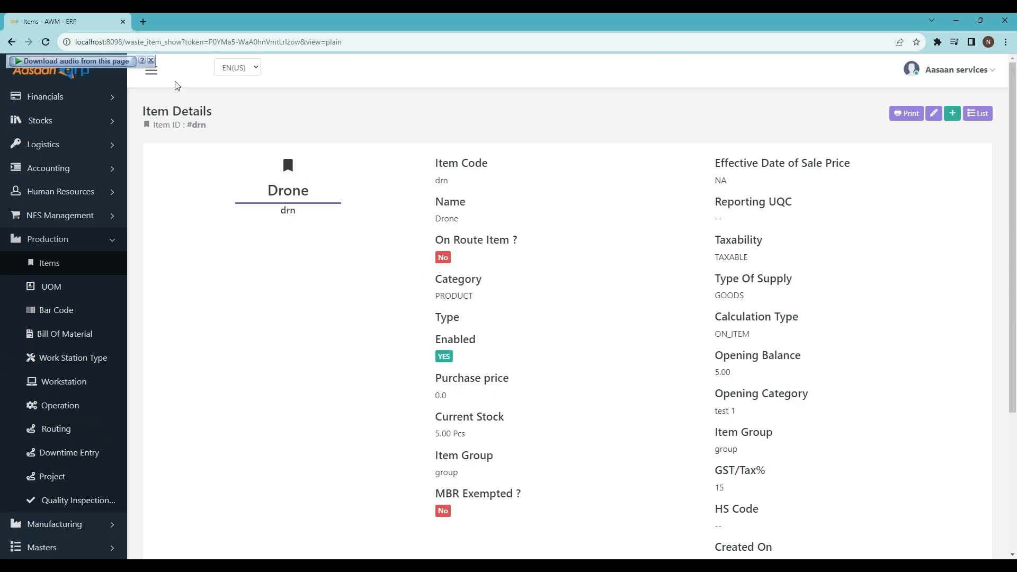
click(150, 60)
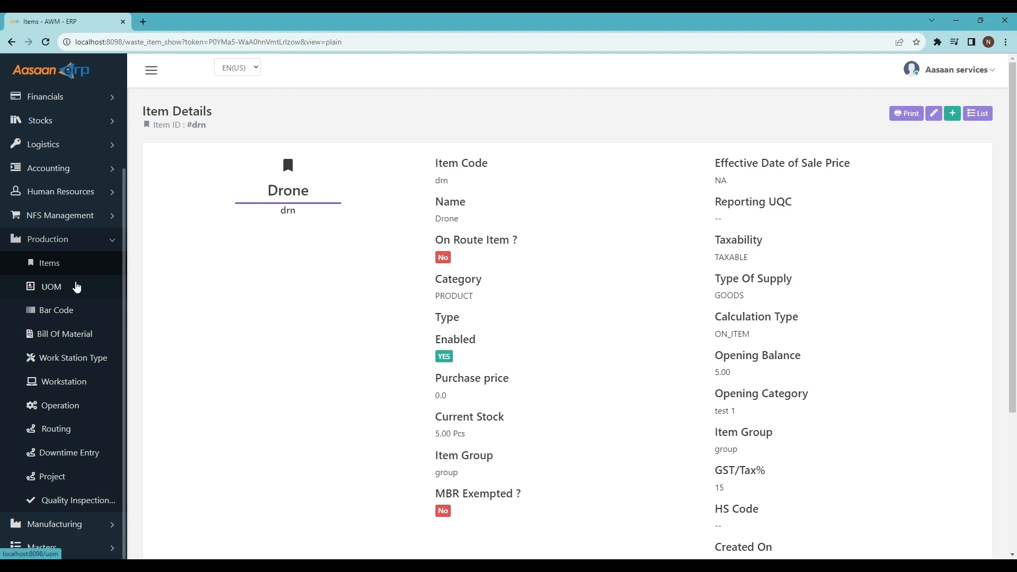
View the production UOM list and the Bar Code list in a separate browser tab, and return to the Drone item's details
right_click(78, 282)
click(116, 289)
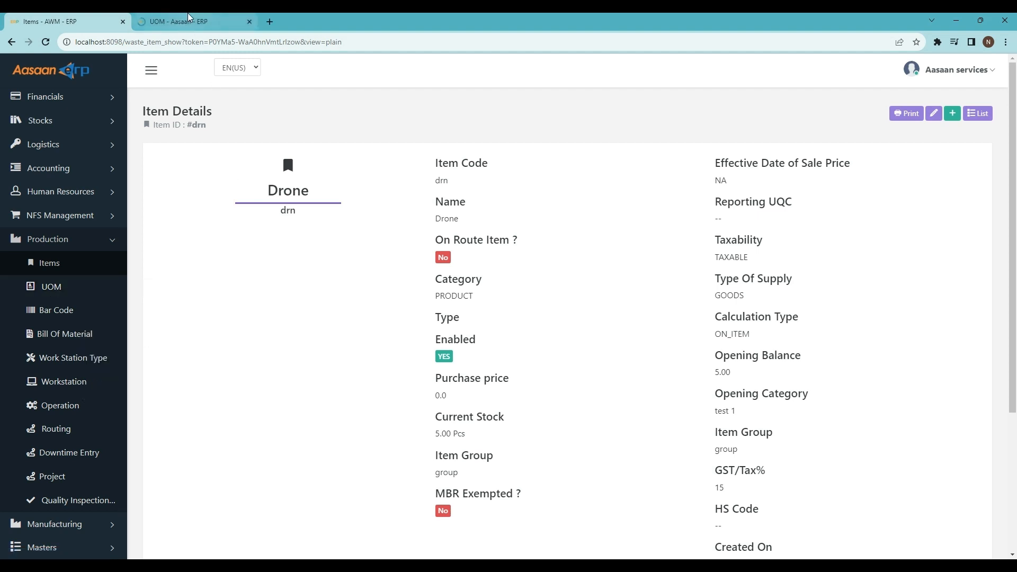
click(187, 21)
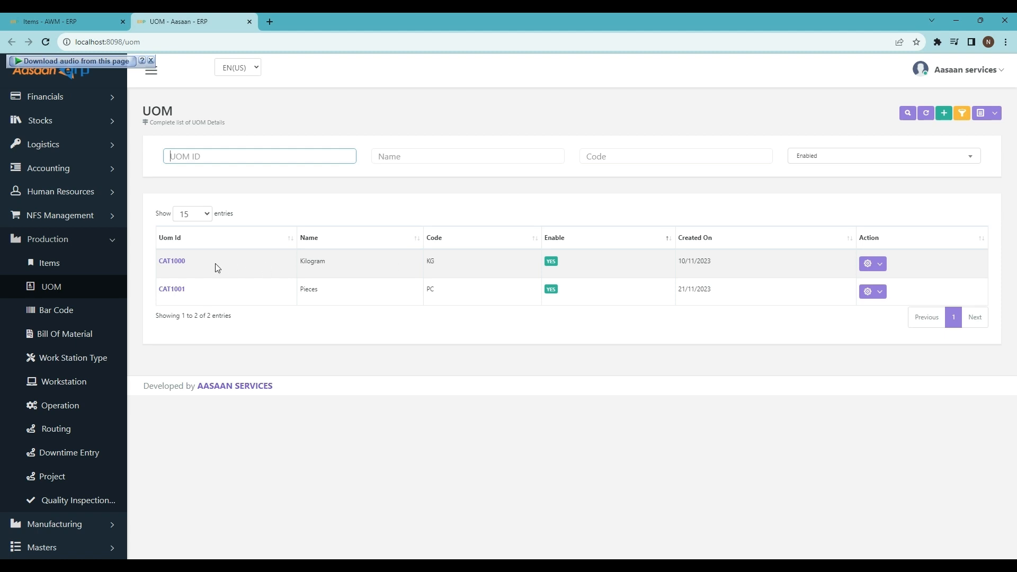
click(80, 311)
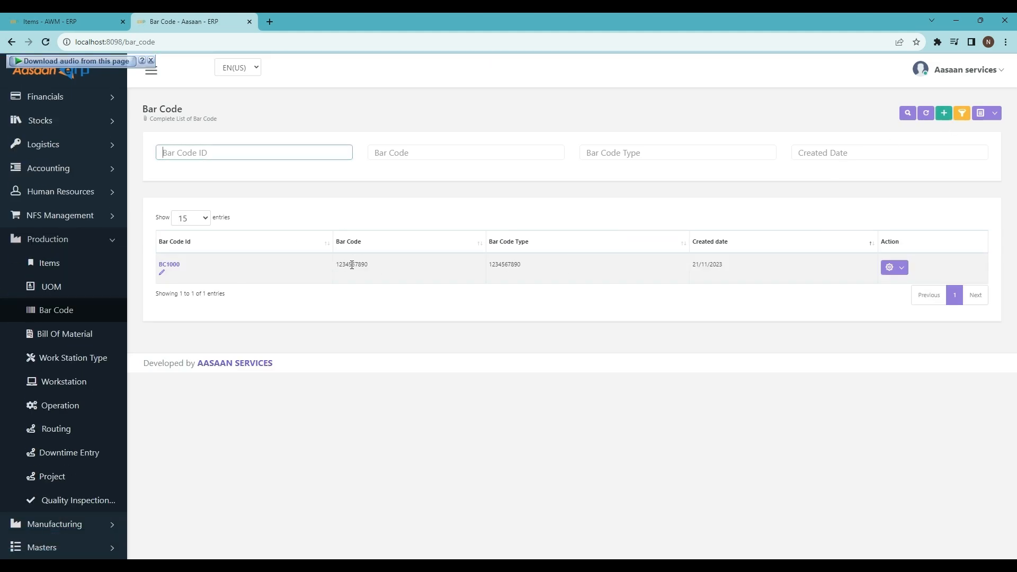
click(177, 267)
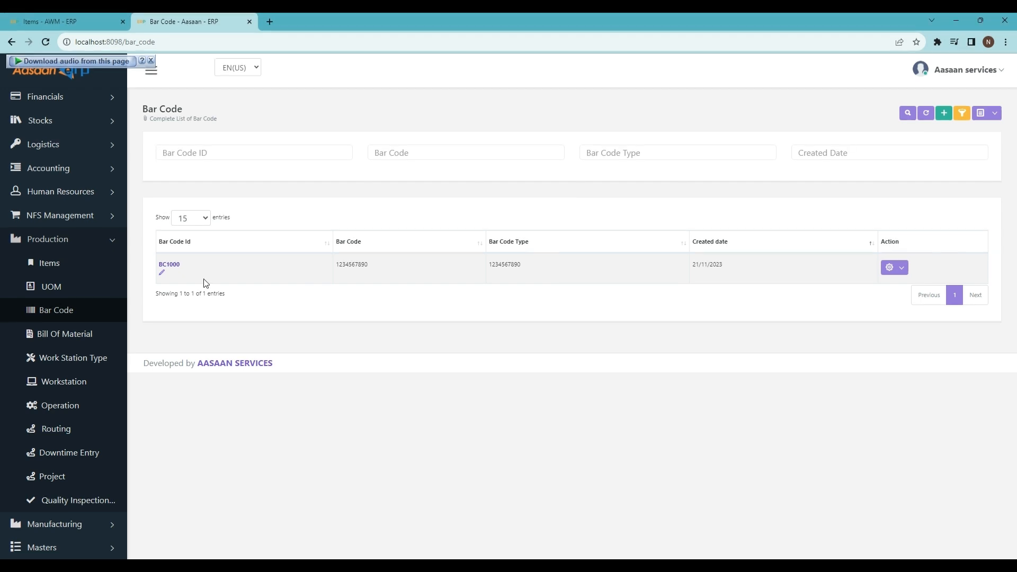
click(46, 19)
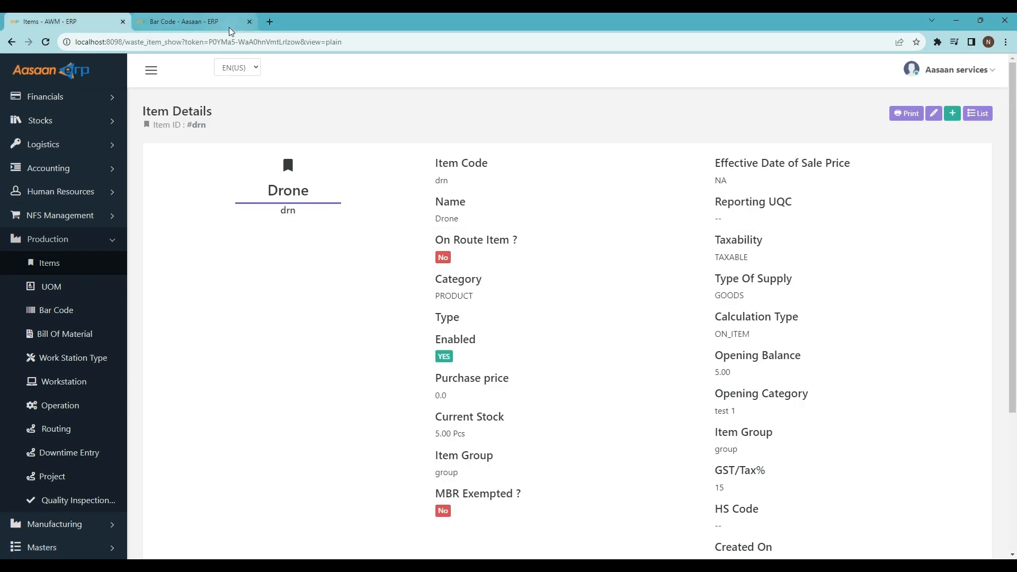
click(250, 22)
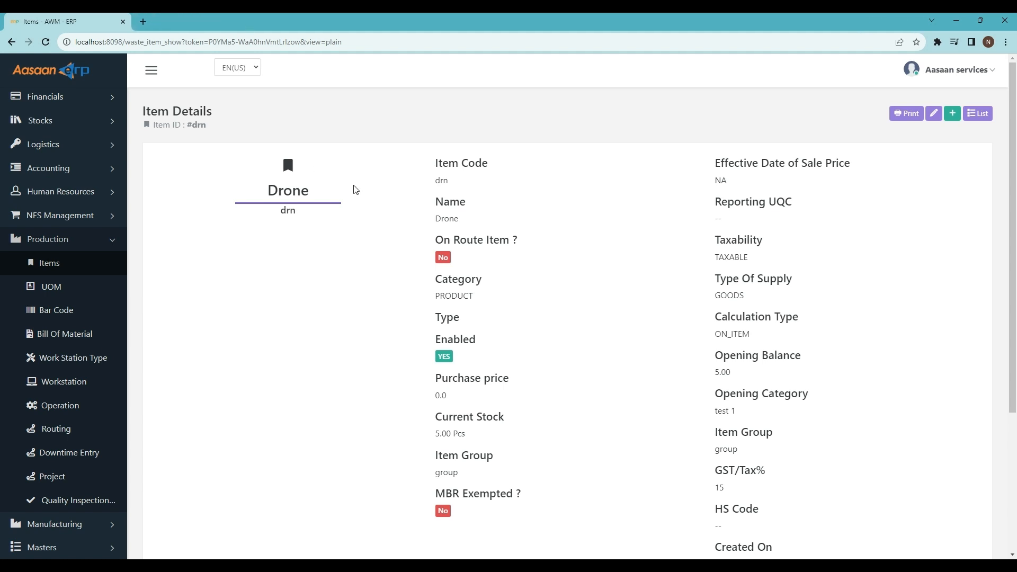
drag(266, 192, 371, 192)
click(371, 192)
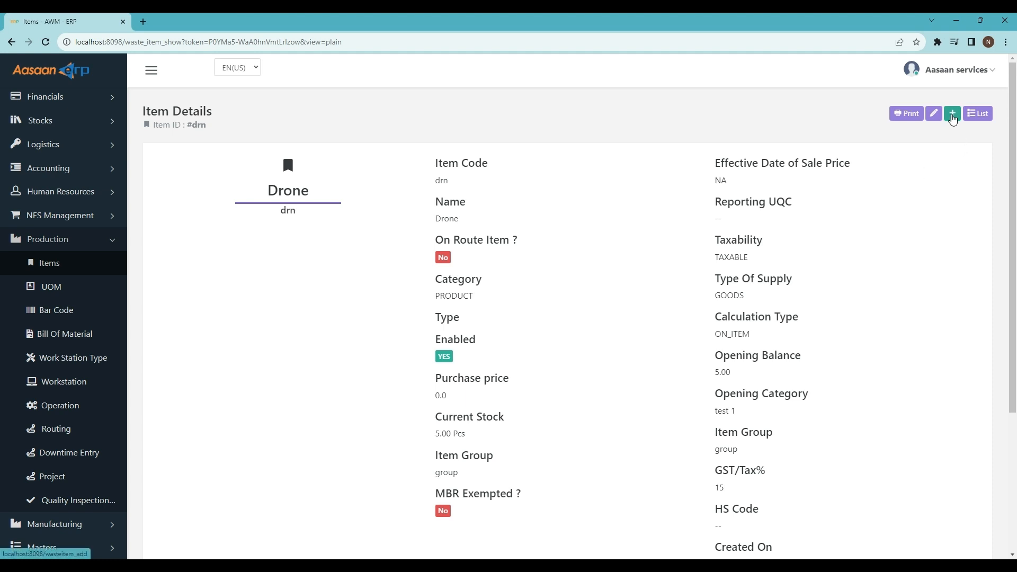
Create a new item named Drone Body with item code dbdy
click(952, 119)
click(228, 210)
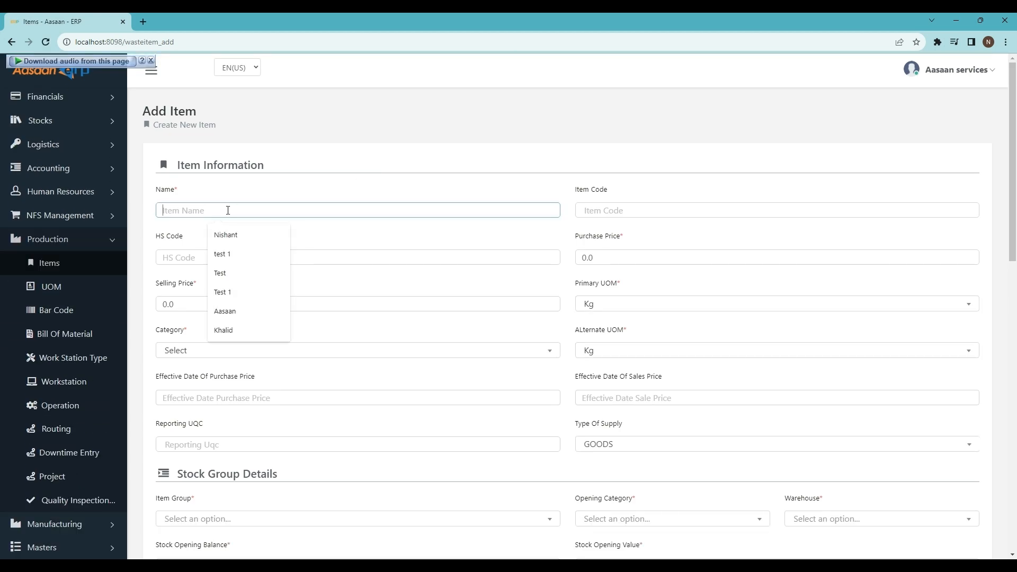
text(Drone Body)
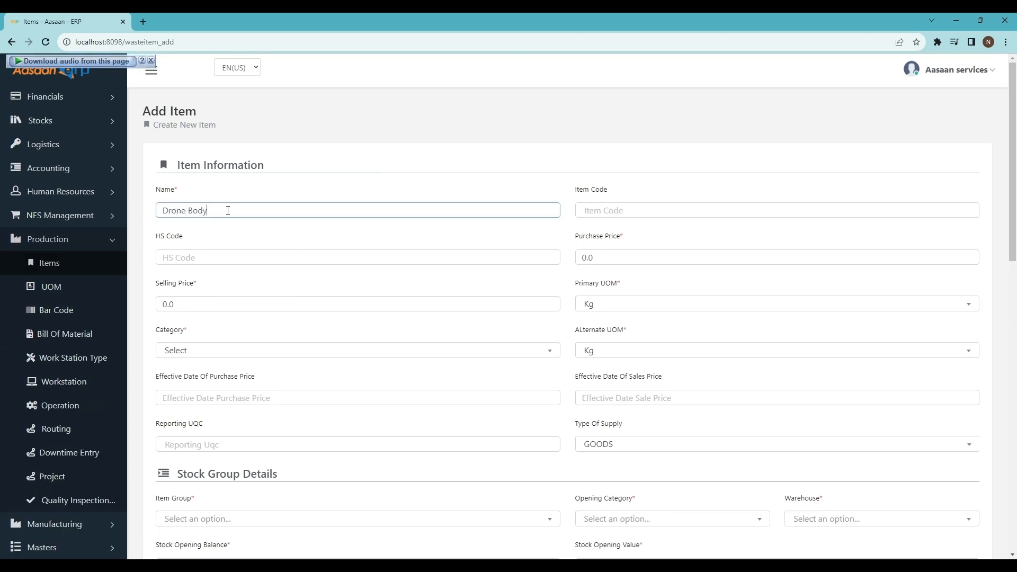
click(603, 210)
text(dbdy)
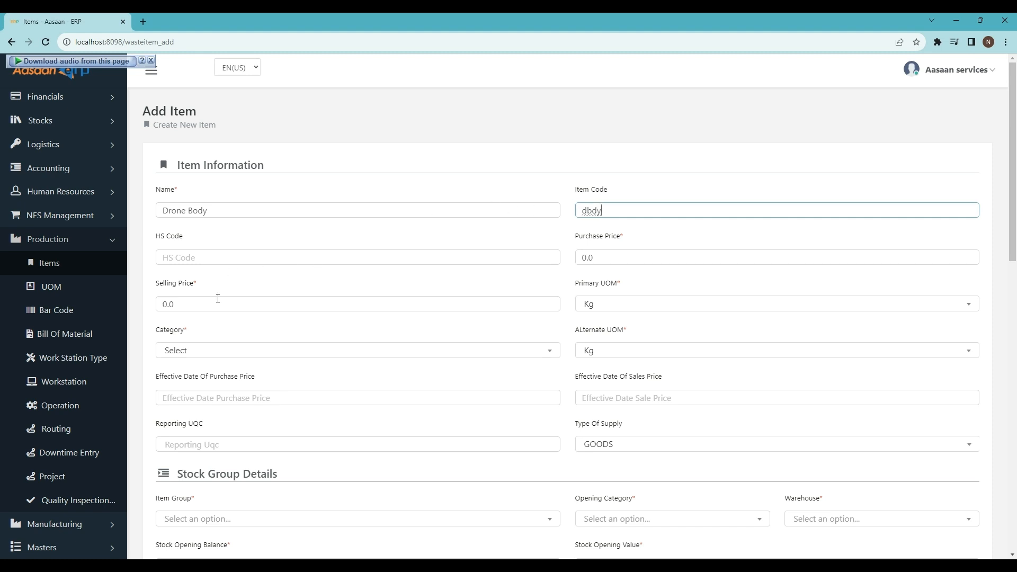
Set the Drone Body item's category to RAW_MATERIAL and its primary UOM to Pcs
scroll(218, 291, down, 2)
click(222, 244)
scroll(205, 339, down, 2)
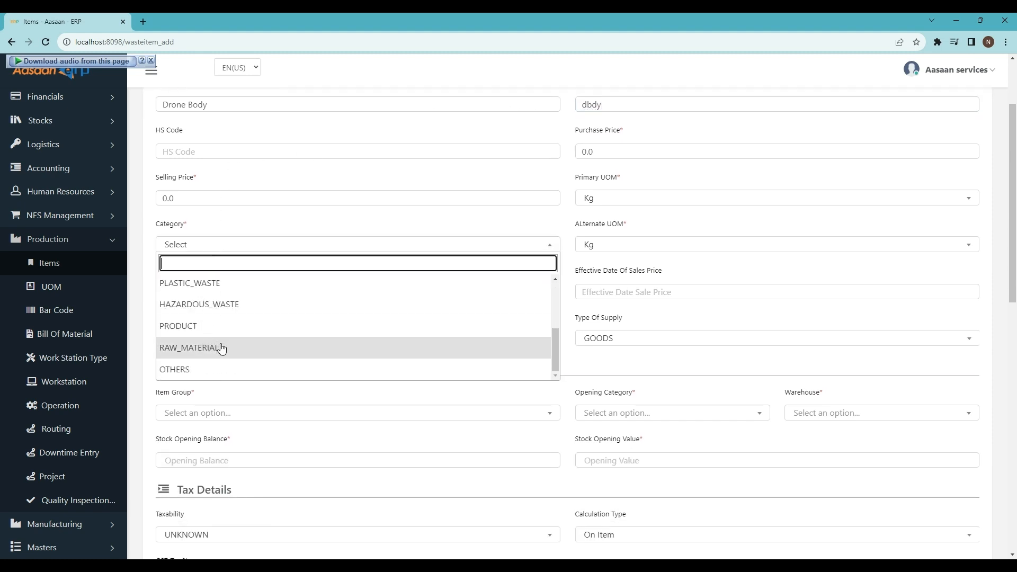
click(206, 347)
click(600, 204)
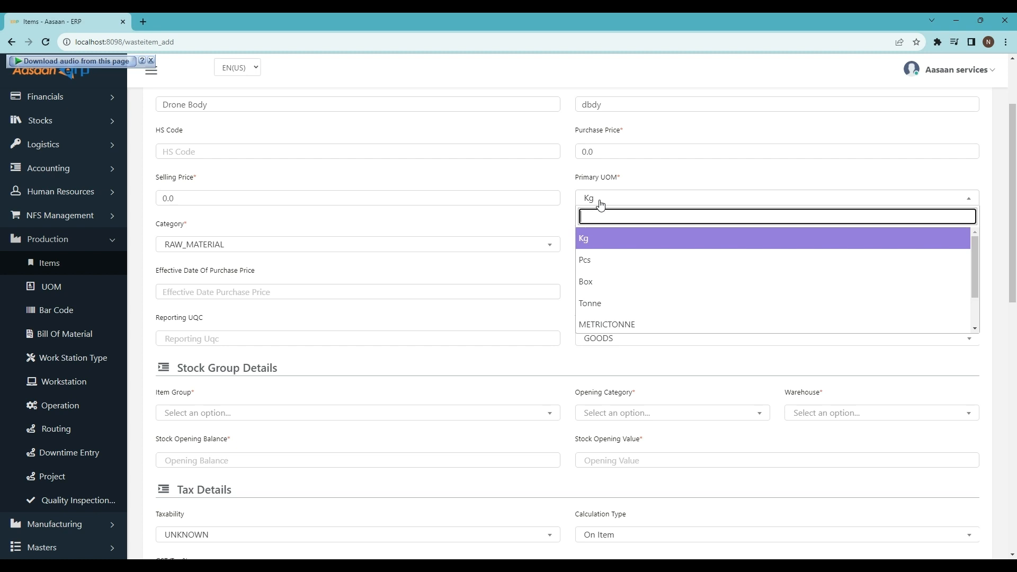
click(606, 264)
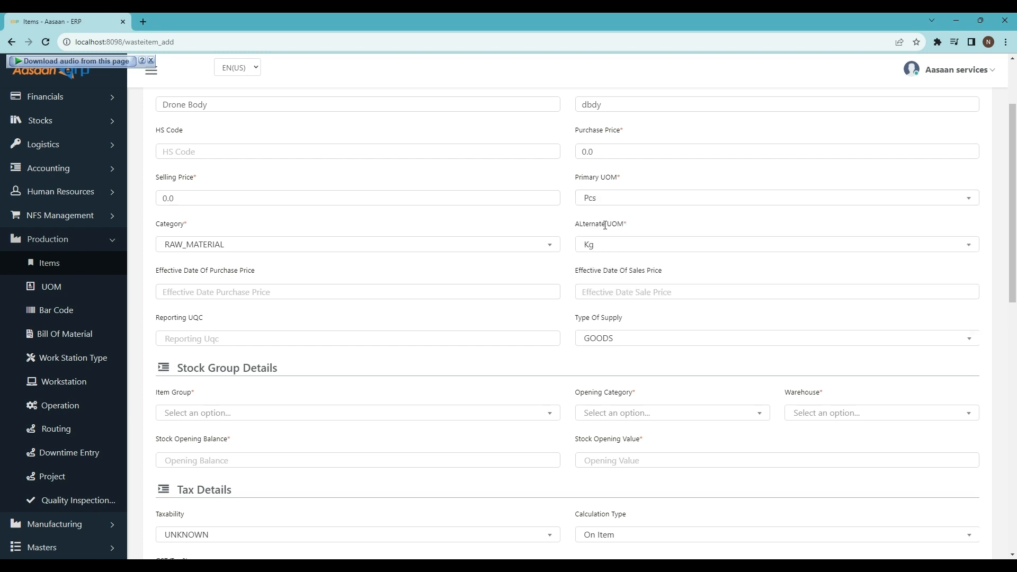
Assign the Drone Body item to item group "group", opening category "test 1" and warehouse Warehouse Source
scroll(306, 272, down, 2)
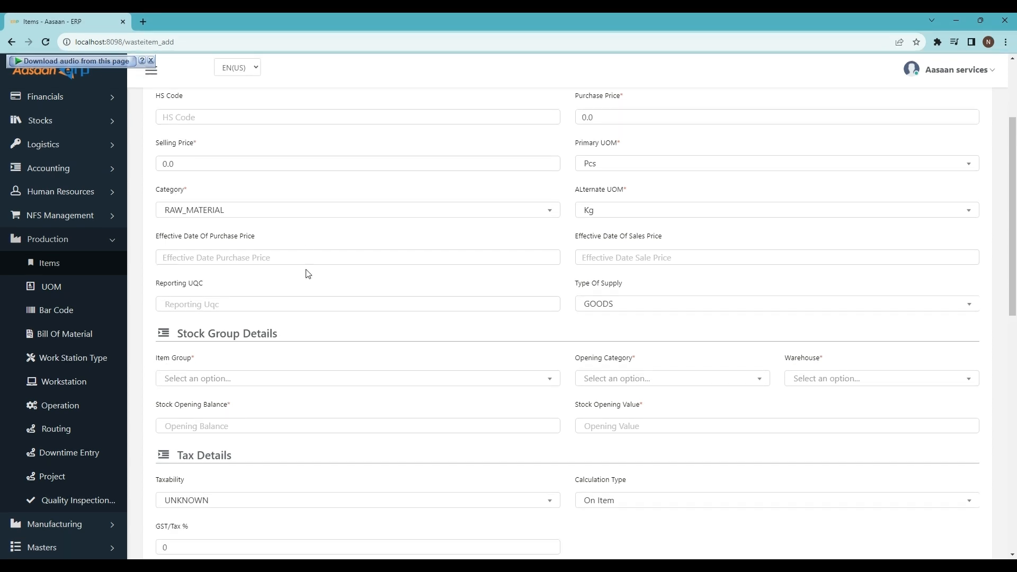
scroll(220, 292, down, 1)
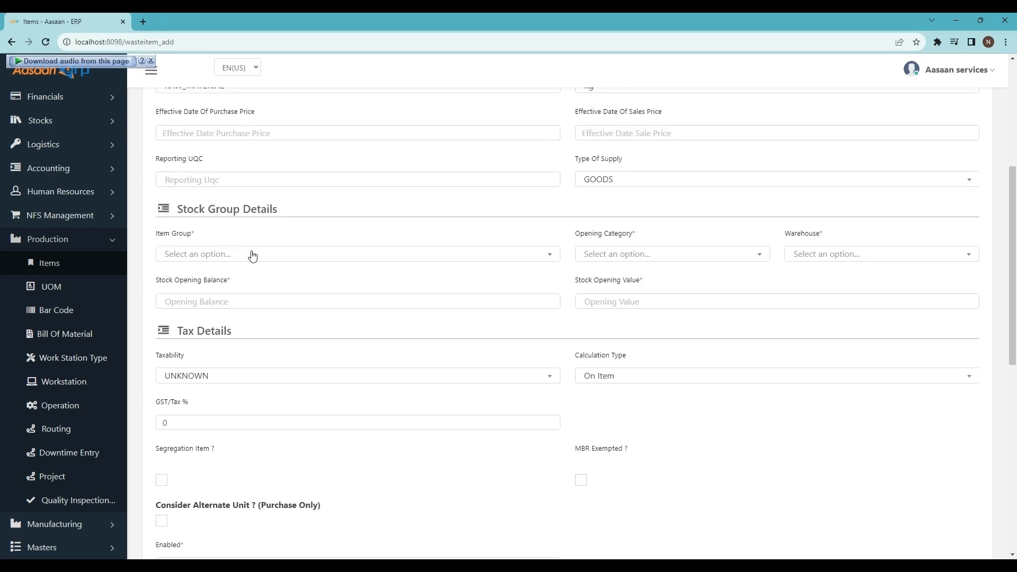
click(252, 255)
click(207, 298)
click(606, 257)
click(613, 296)
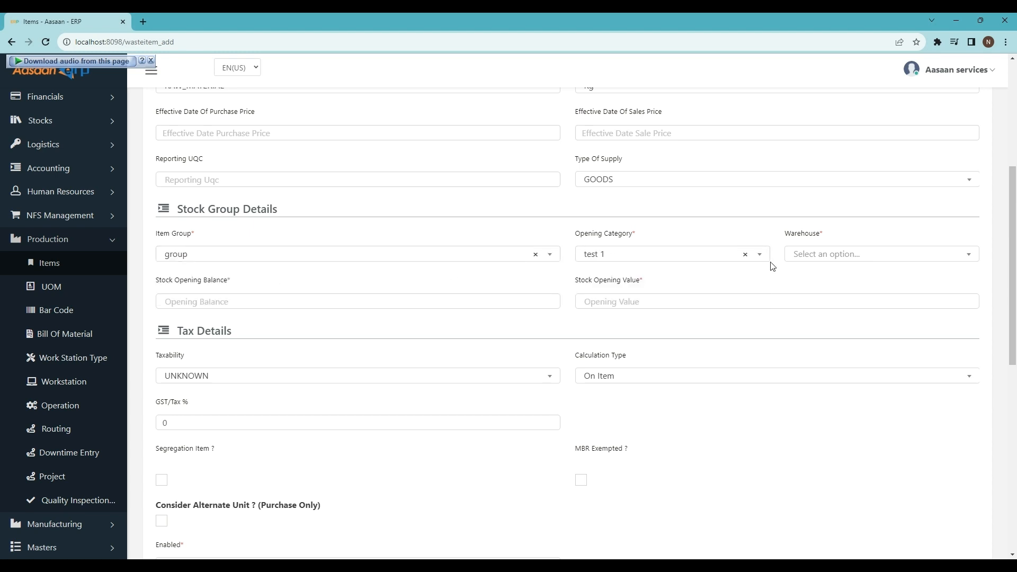
click(808, 259)
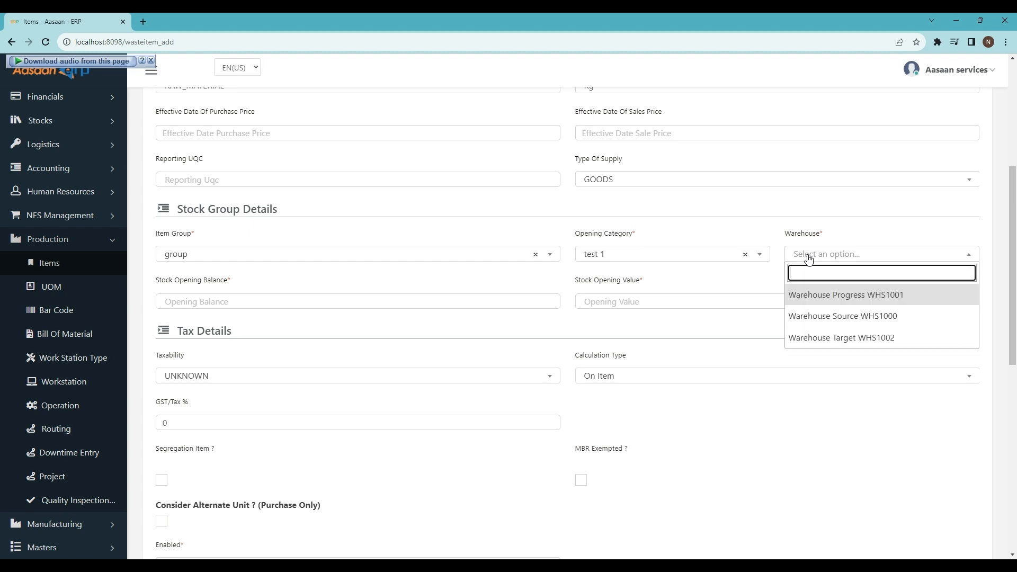
click(883, 320)
Set the Drone Body item's stock opening balance to 10 and its stock opening value to 50
click(188, 299)
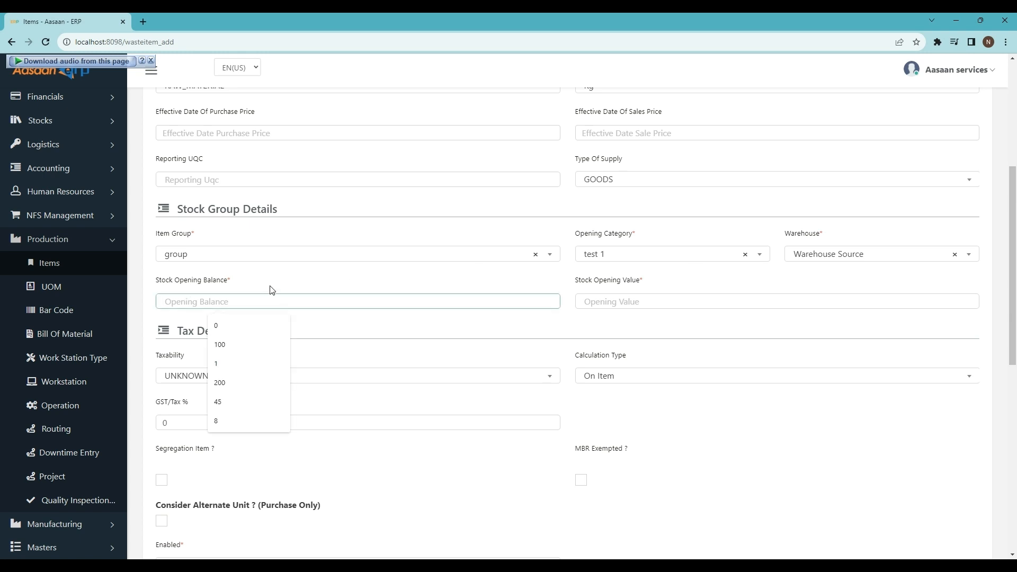
text(1)
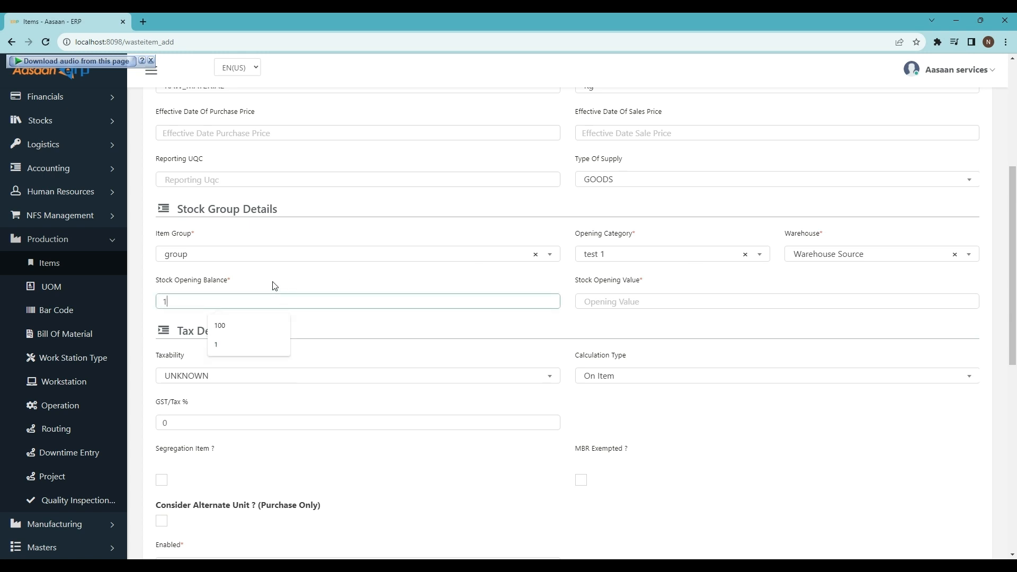
text(0)
click(291, 282)
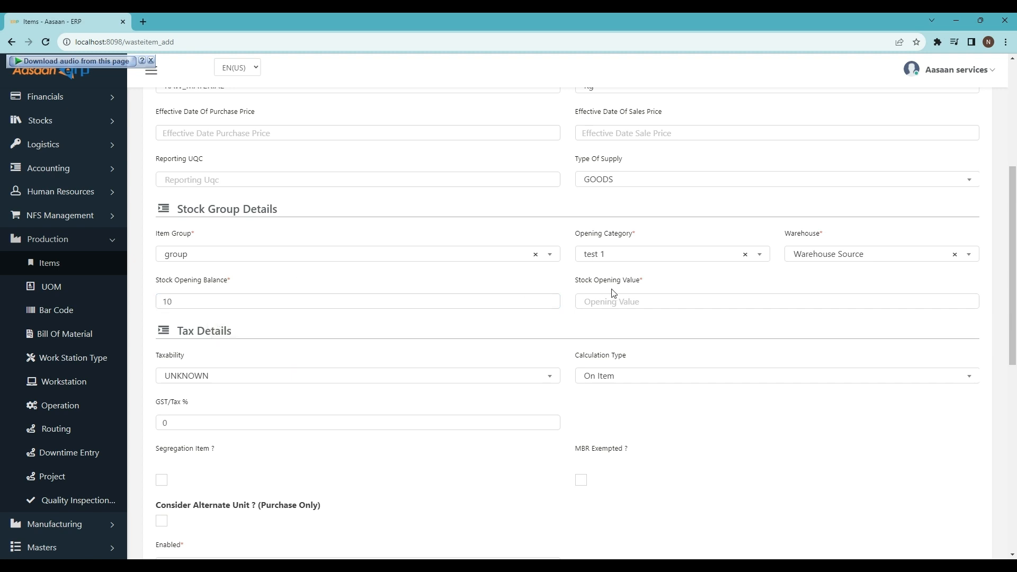
click(613, 301)
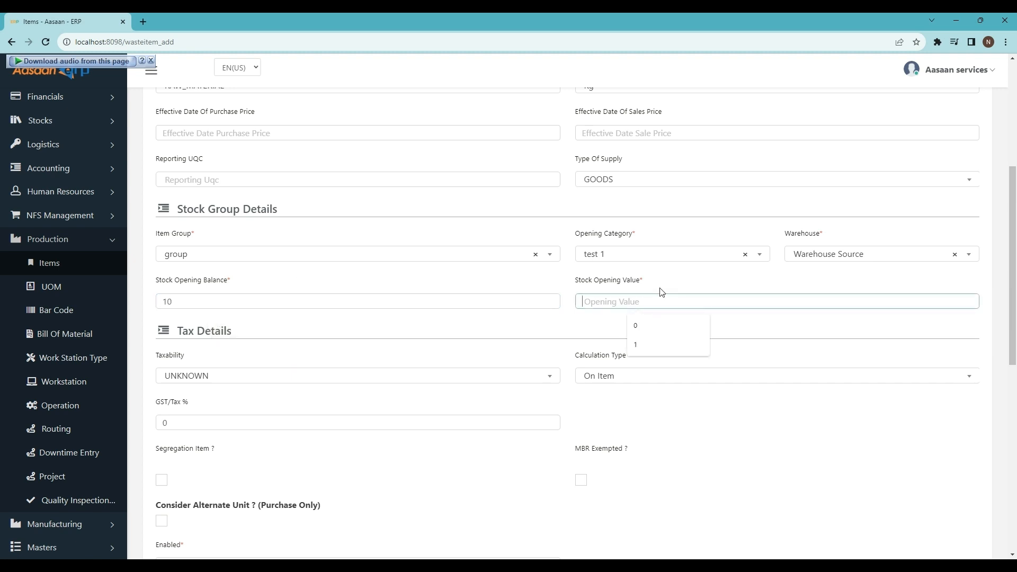
text(50)
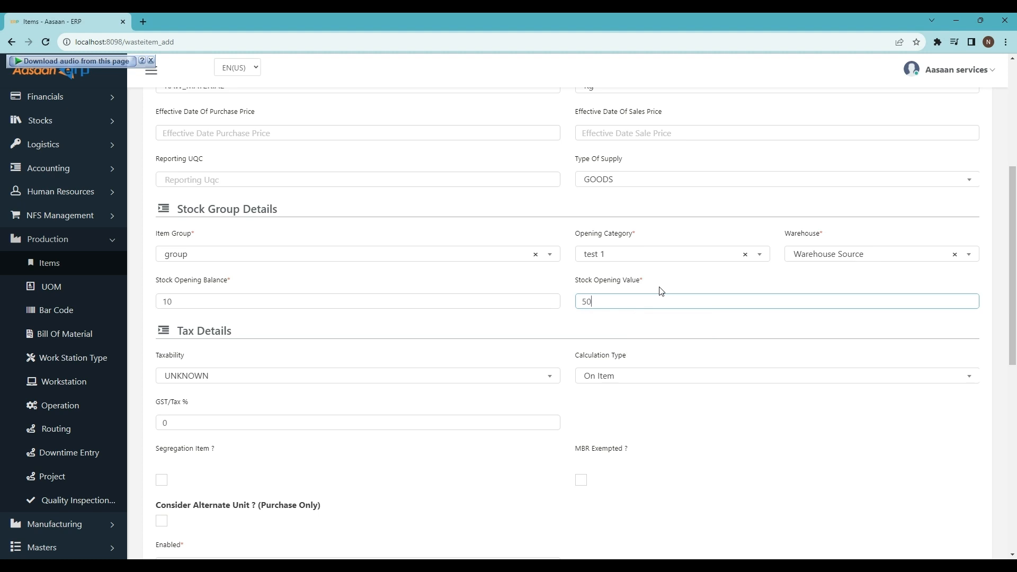
Keep UNKNOWN as the Drone Body item's taxability in the tax details
scroll(383, 350, down, 2)
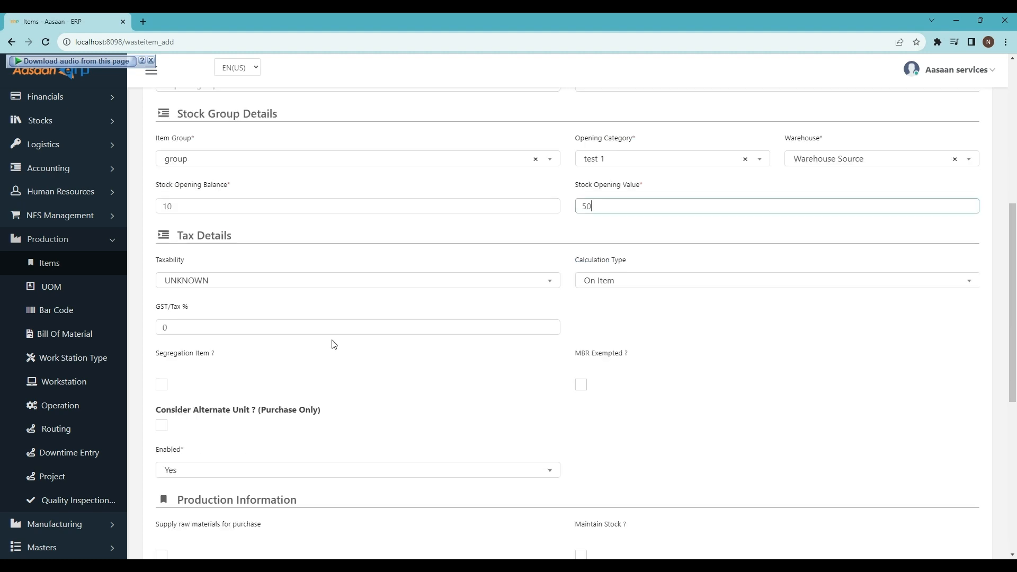
click(203, 268)
click(219, 313)
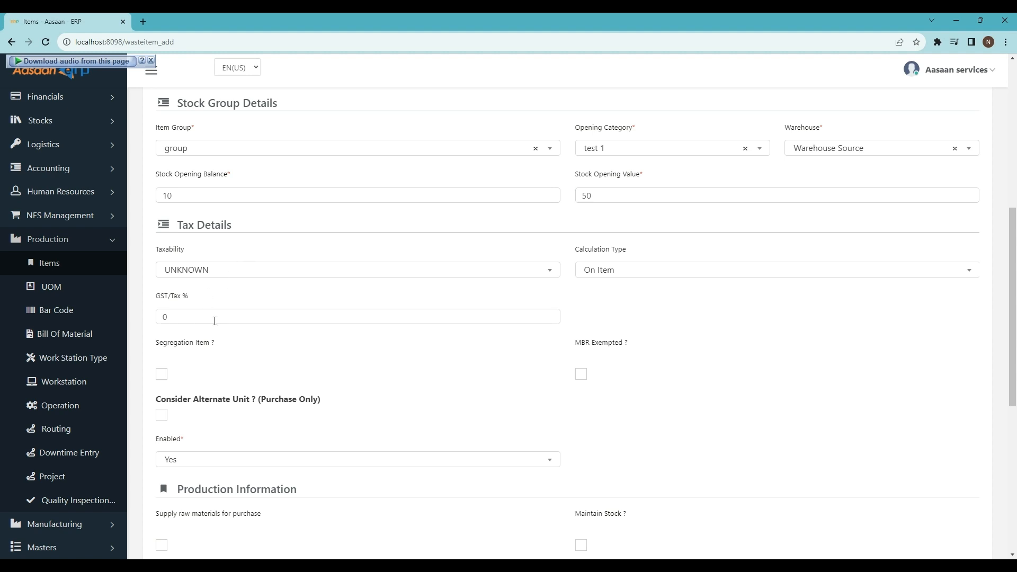
Enable Maintain Stock in the production information and save the Drone Body item
scroll(277, 364, down, 5)
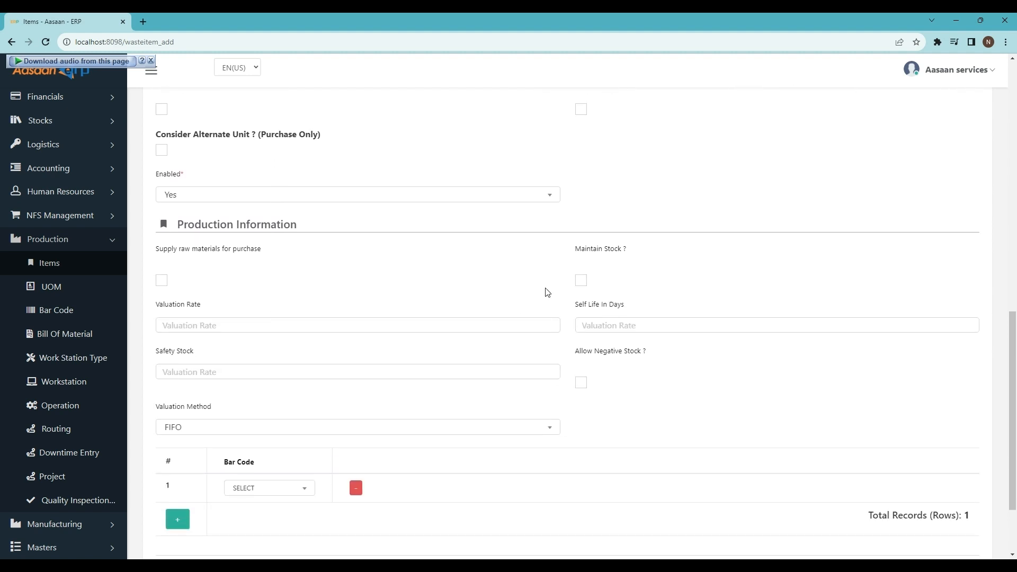
click(581, 280)
scroll(461, 297, down, 2)
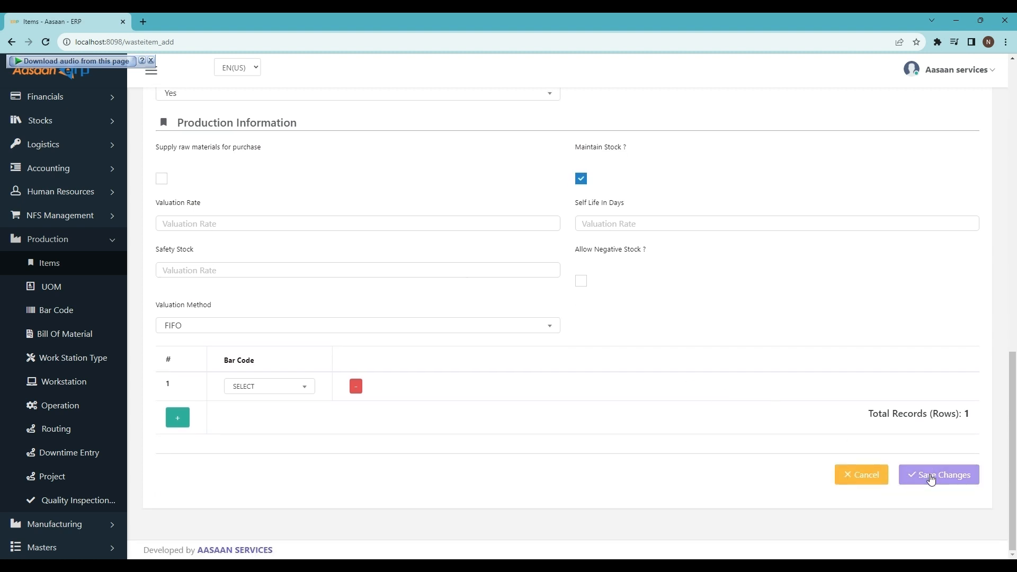
click(931, 478)
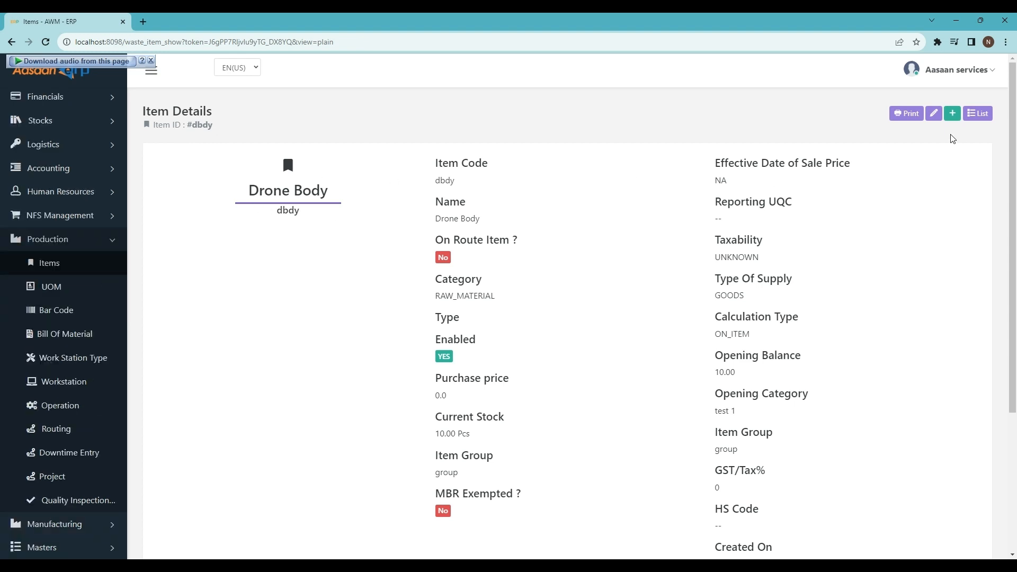
Create another new item named Drone Wings with item code wngs
click(951, 113)
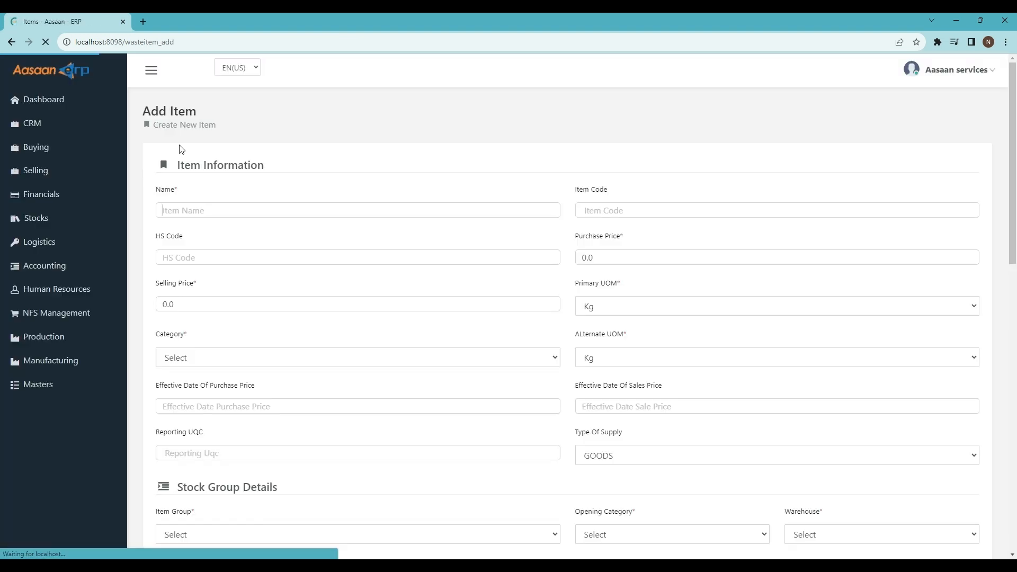
text(Dron)
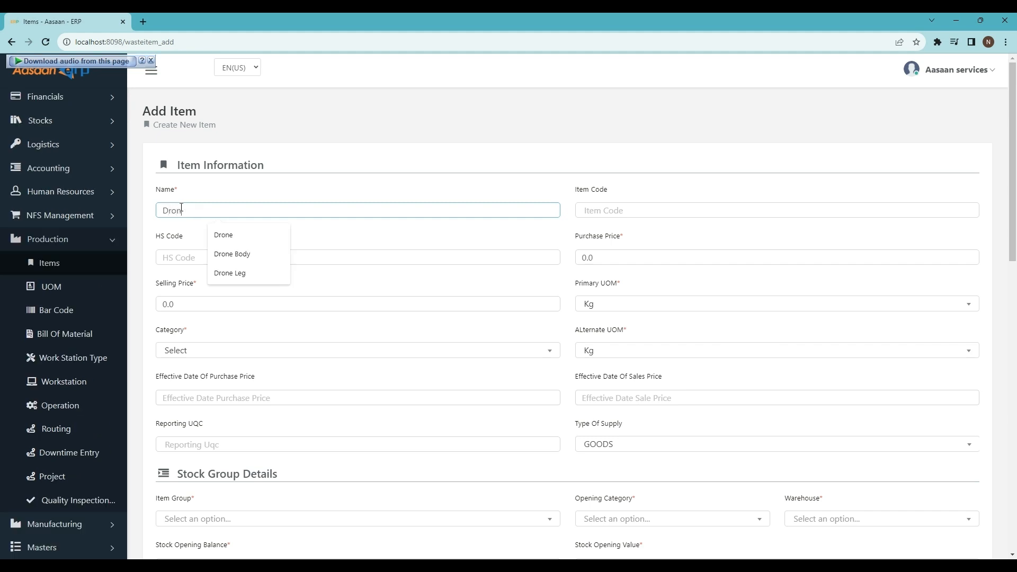
text(e Wings)
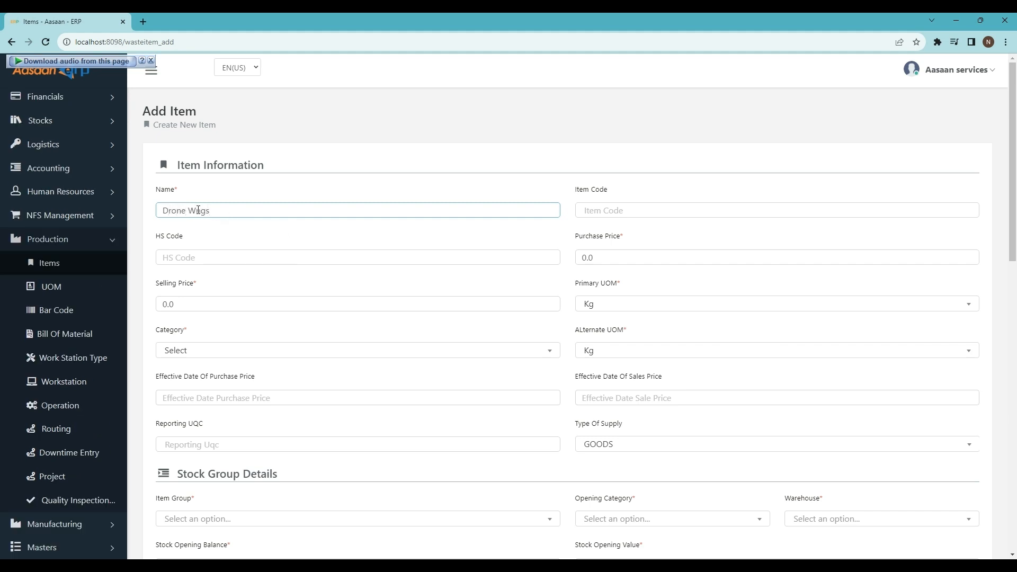
click(197, 210)
click(614, 212)
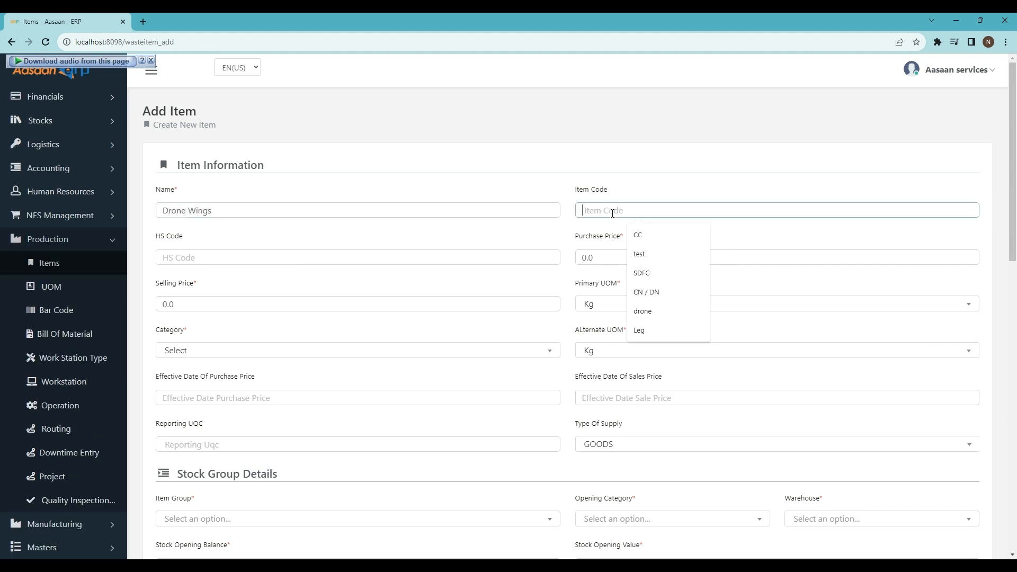
text(wngs)
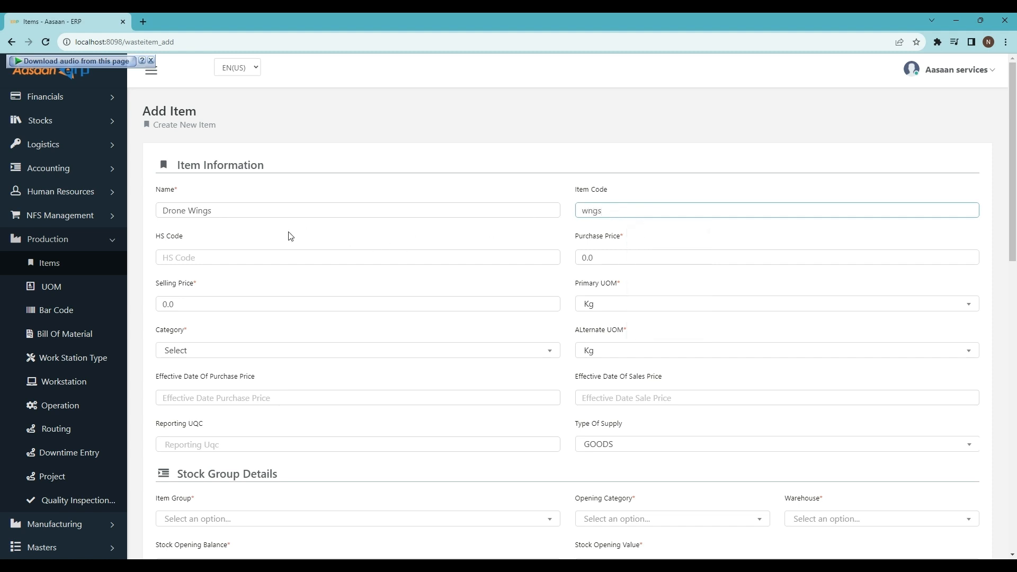
Set the Drone Wings item's category to RAW_MATERIAL and its primary UOM to Pcs
scroll(288, 234, down, 2)
click(196, 247)
scroll(225, 378, down, 2)
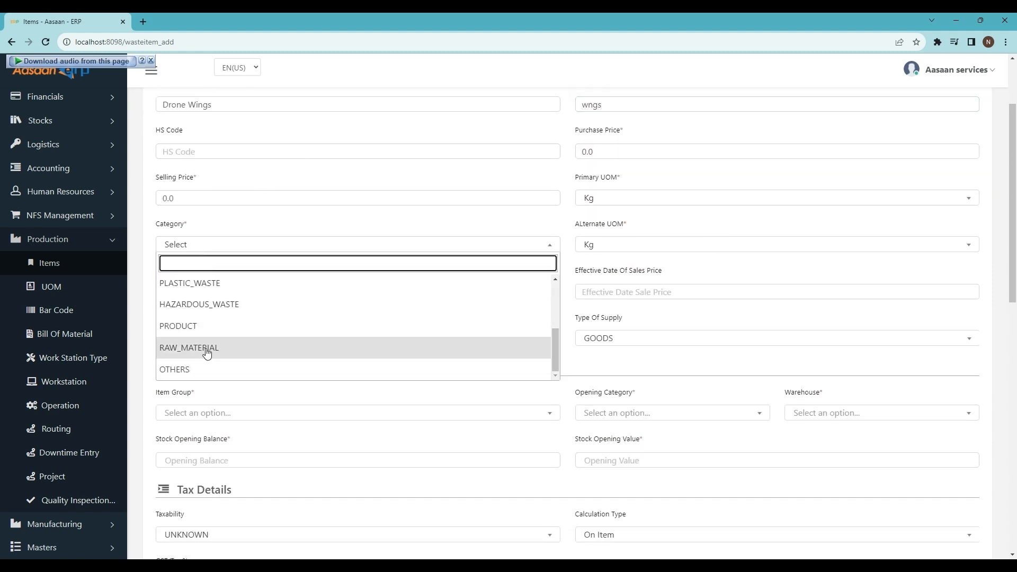
click(204, 348)
click(593, 201)
click(606, 260)
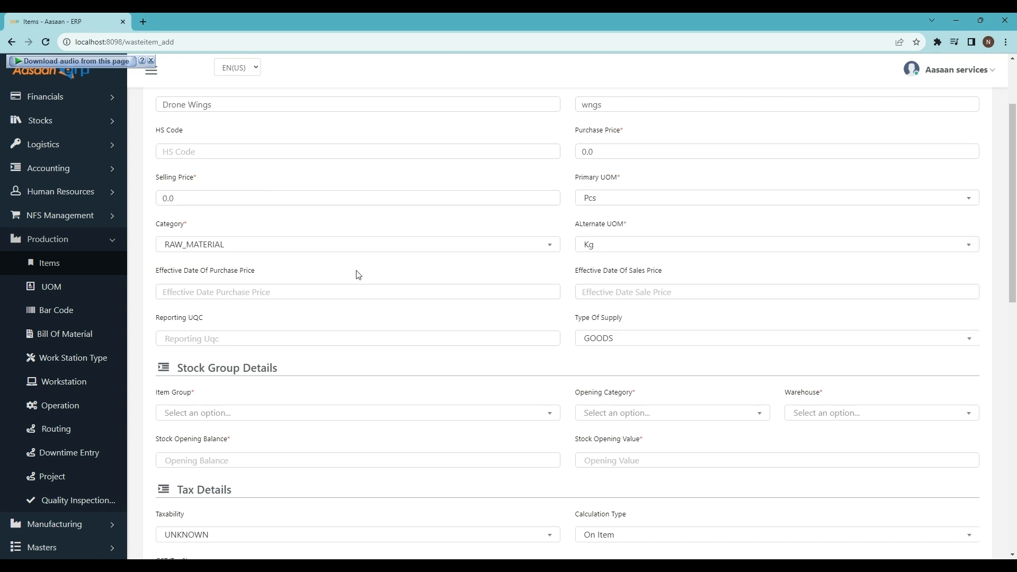
Set the Drone Wings item's group to group, opening category to test 1 and warehouse to Warehouse Source
scroll(265, 283, down, 4)
click(192, 207)
click(209, 241)
click(618, 201)
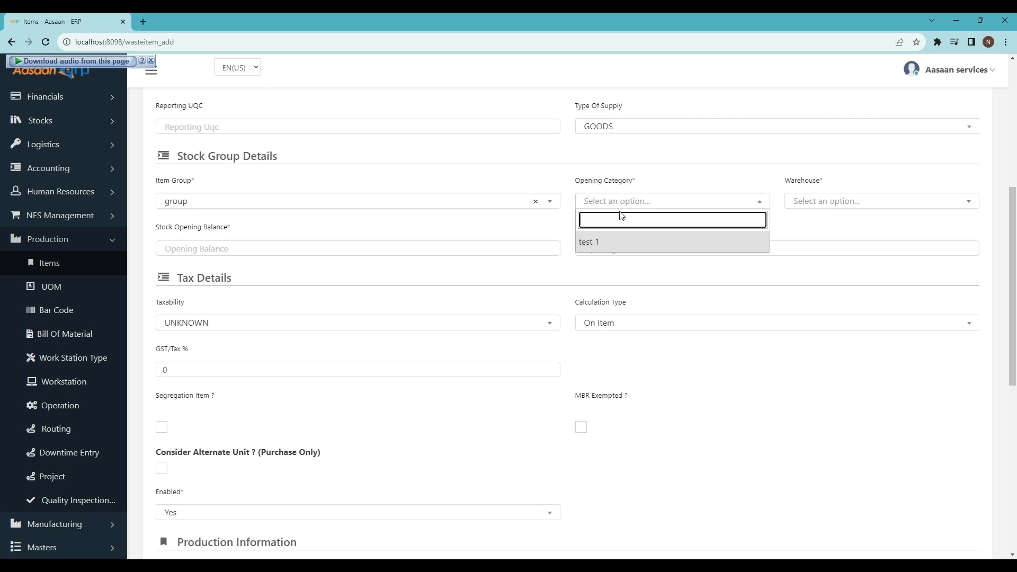
click(617, 241)
click(821, 203)
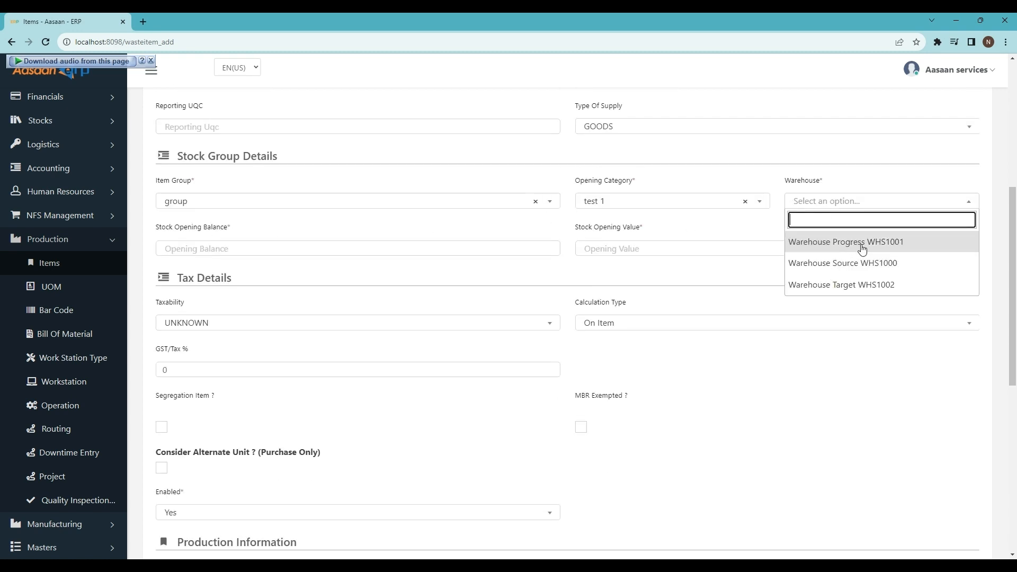
click(851, 264)
Enter a stock opening balance of 20 and a stock opening value of 0 for Drone Wings
click(201, 249)
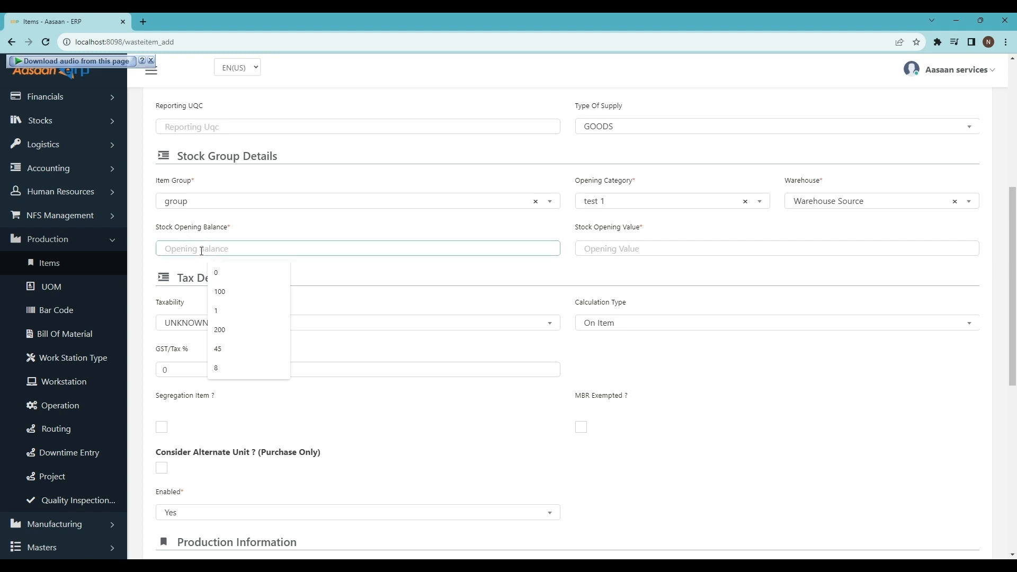
text(20)
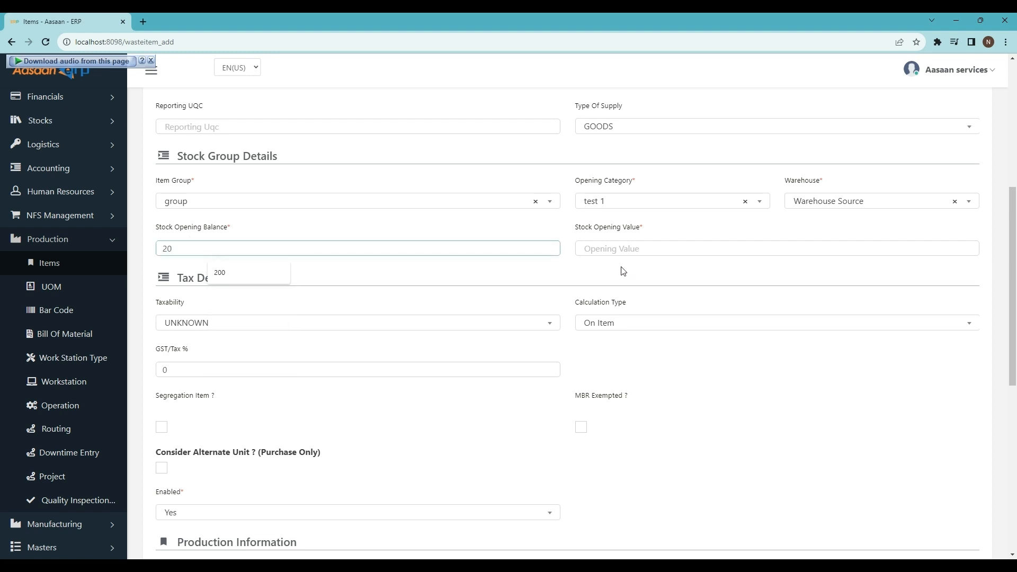
click(617, 249)
click(617, 249)
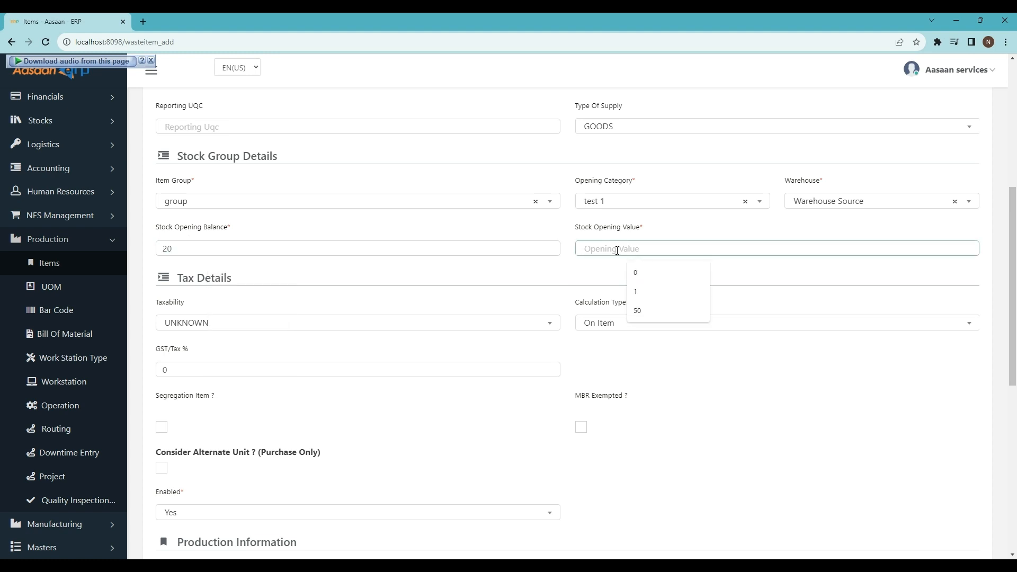
text(0)
click(576, 273)
Enable Maintain Stock in the production information and save the Drone Wings item
scroll(535, 277, down, 8)
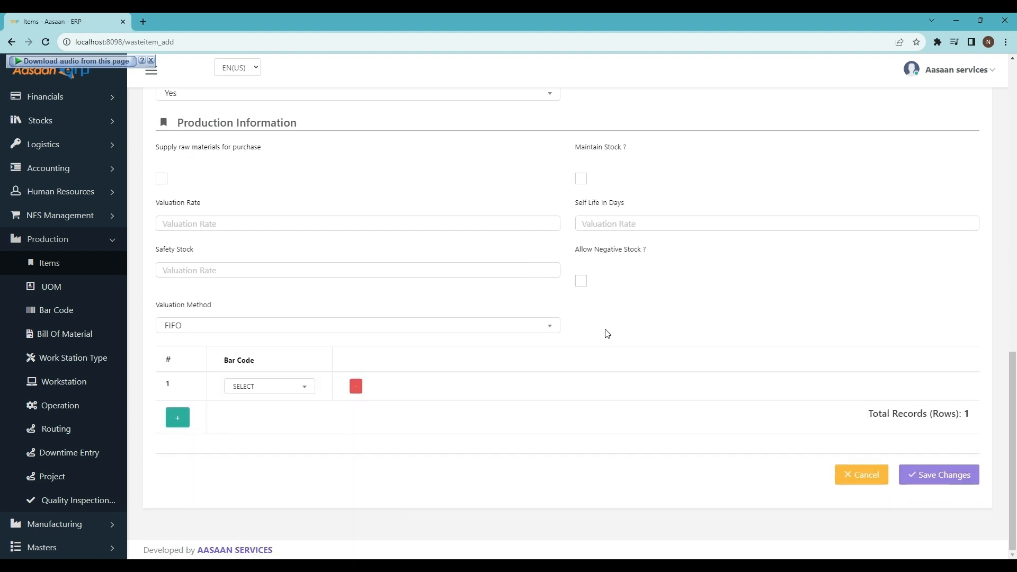
click(581, 179)
click(909, 475)
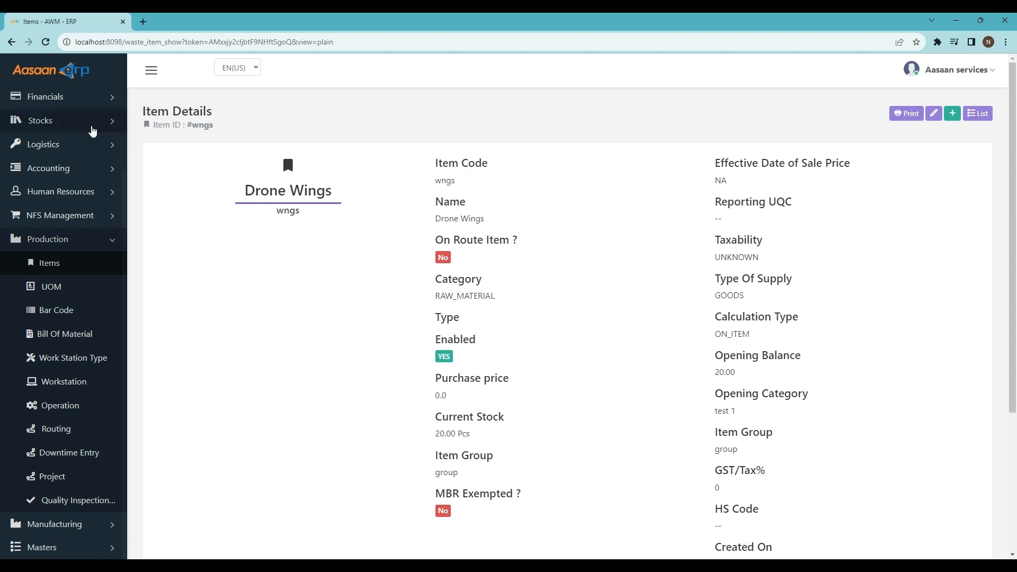
Open the Stock Balance list in a separate browser tab and show its item table
click(72, 122)
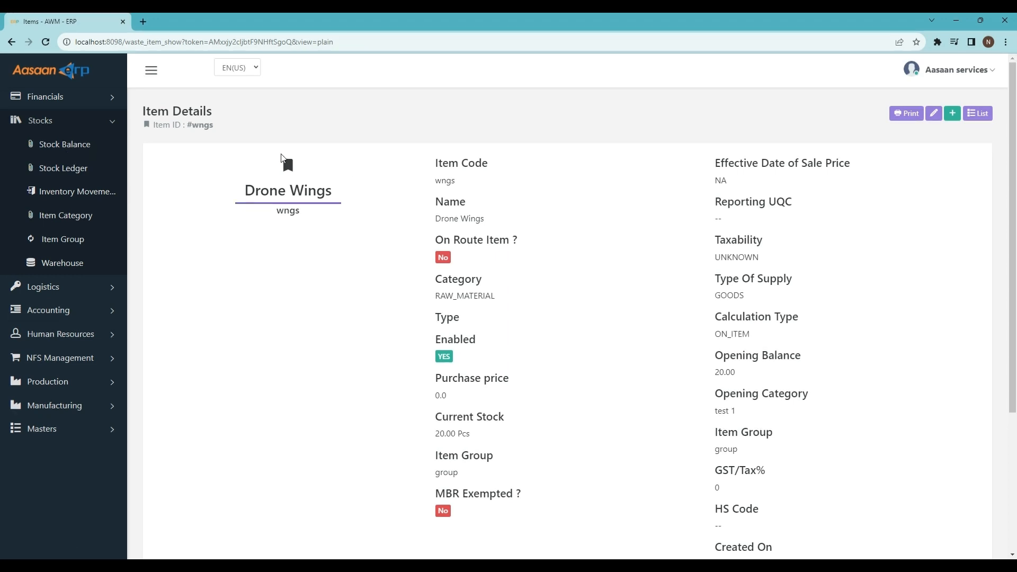
right_click(72, 147)
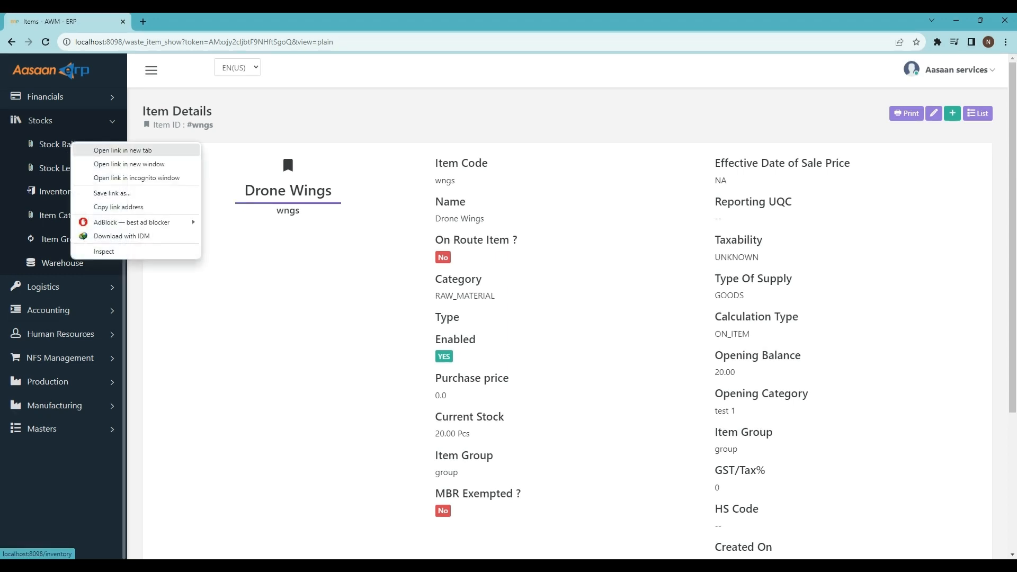
click(91, 150)
key(ctrl+Tab)
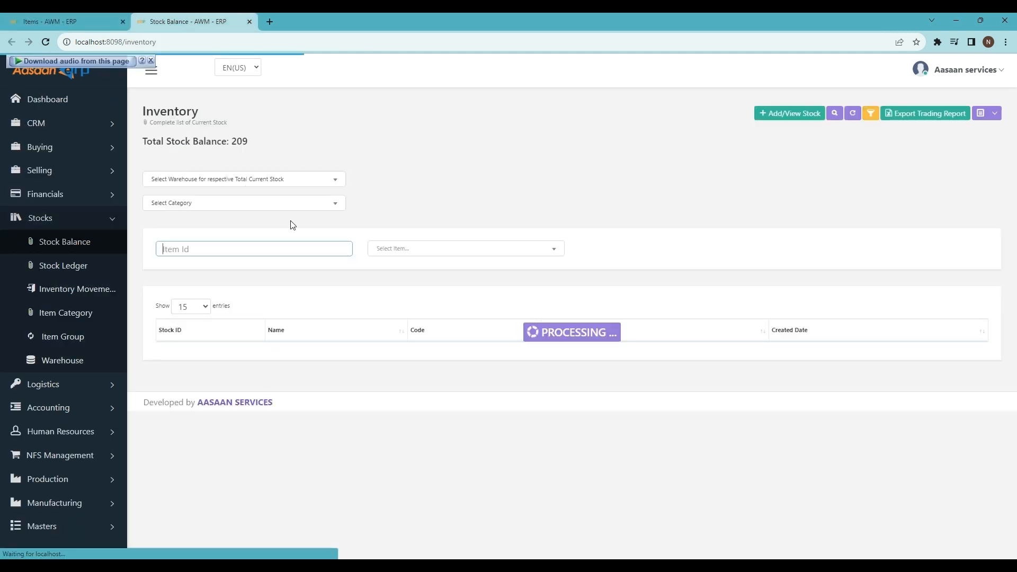
scroll(490, 345, down, 1)
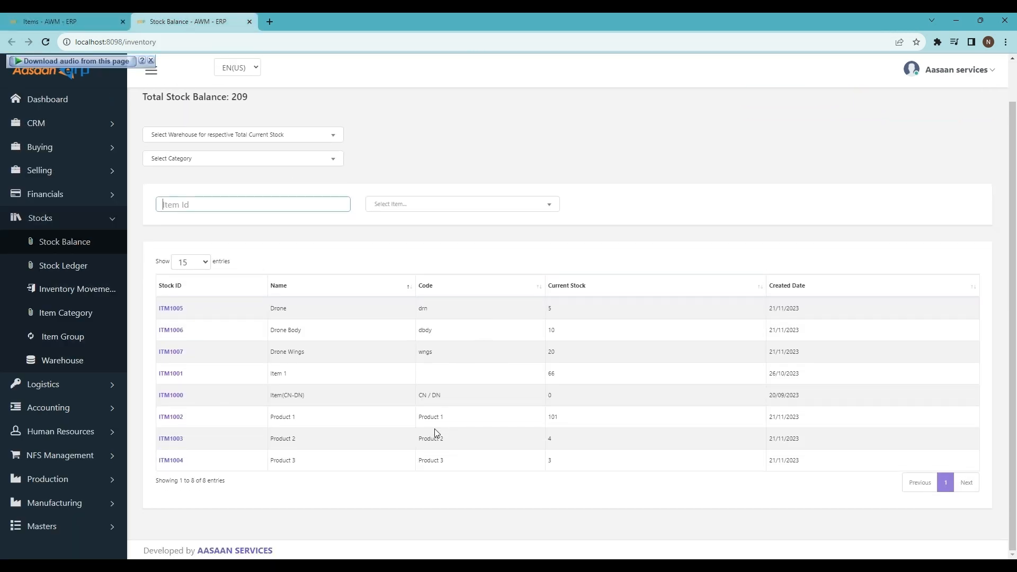
Check the current stock of Drone, Drone Body and Drone Wings in the inventory list
drag(271, 310, 317, 308)
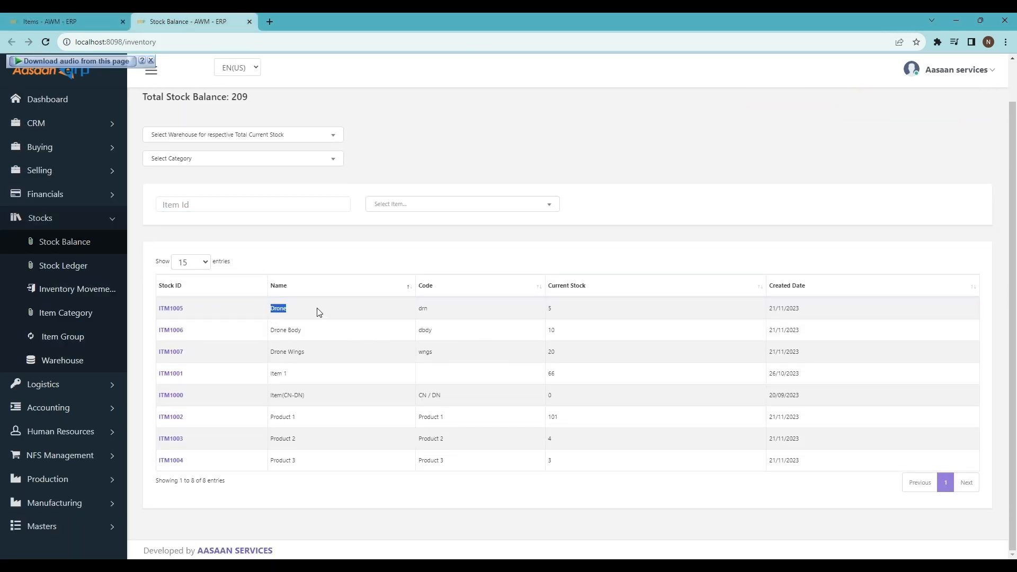
drag(559, 308, 548, 310)
click(572, 317)
drag(268, 331, 336, 333)
drag(580, 332, 545, 331)
drag(269, 353, 317, 356)
drag(584, 355, 545, 356)
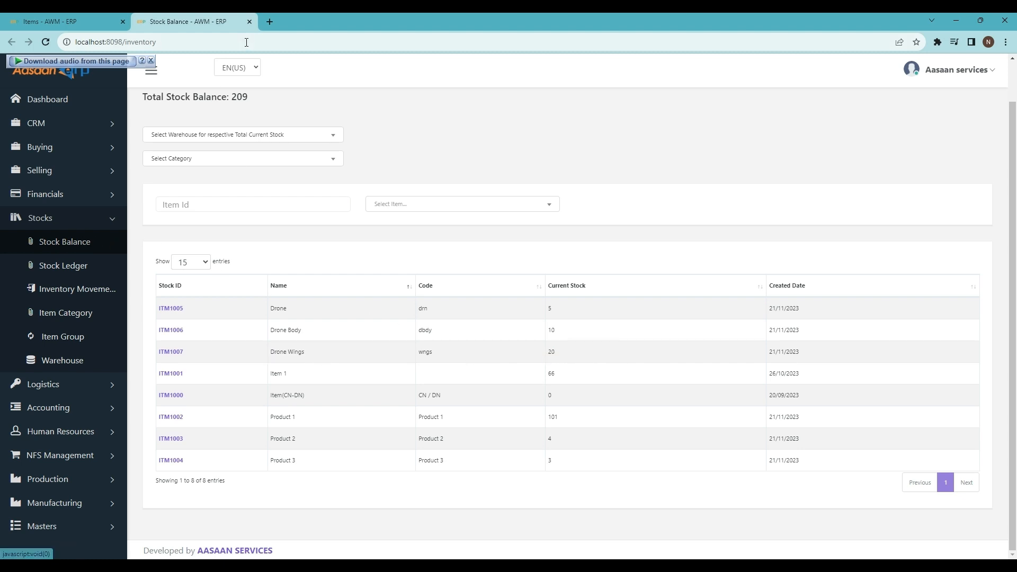
Place the Stock Balance tab first, return to the item details tab and start a new Bill Of Material
drag(186, 15, 69, 16)
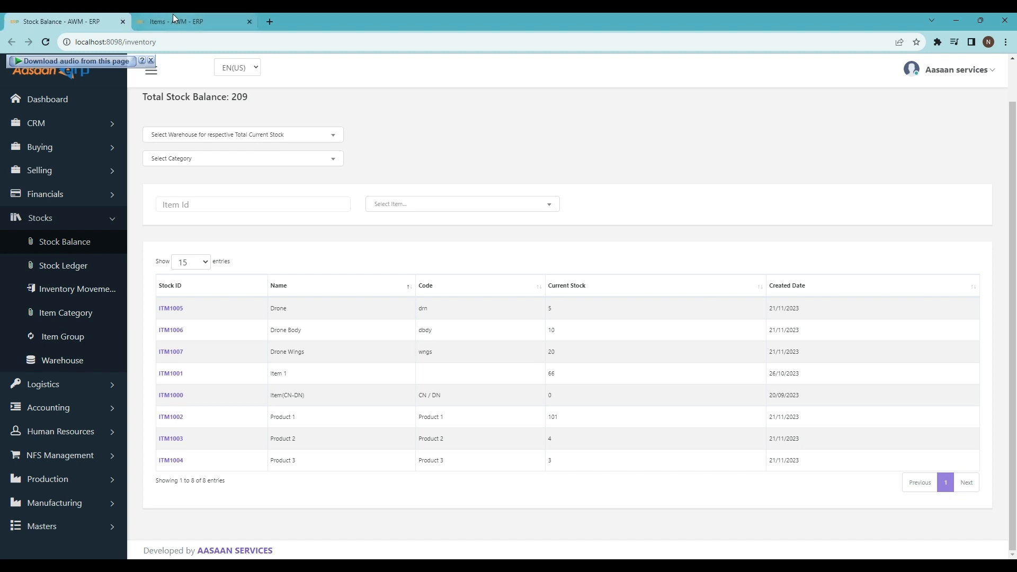
click(173, 14)
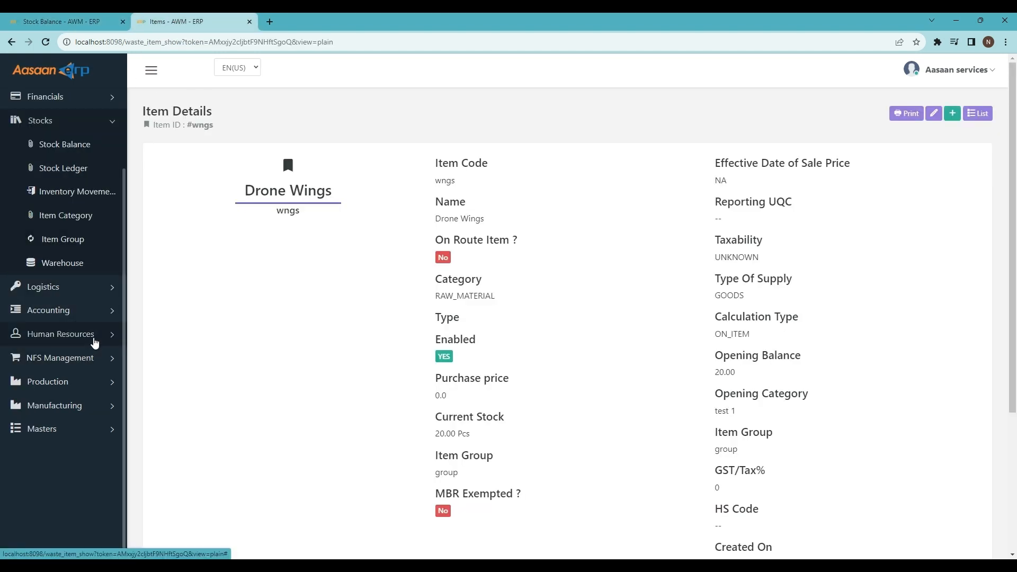
click(81, 381)
click(79, 343)
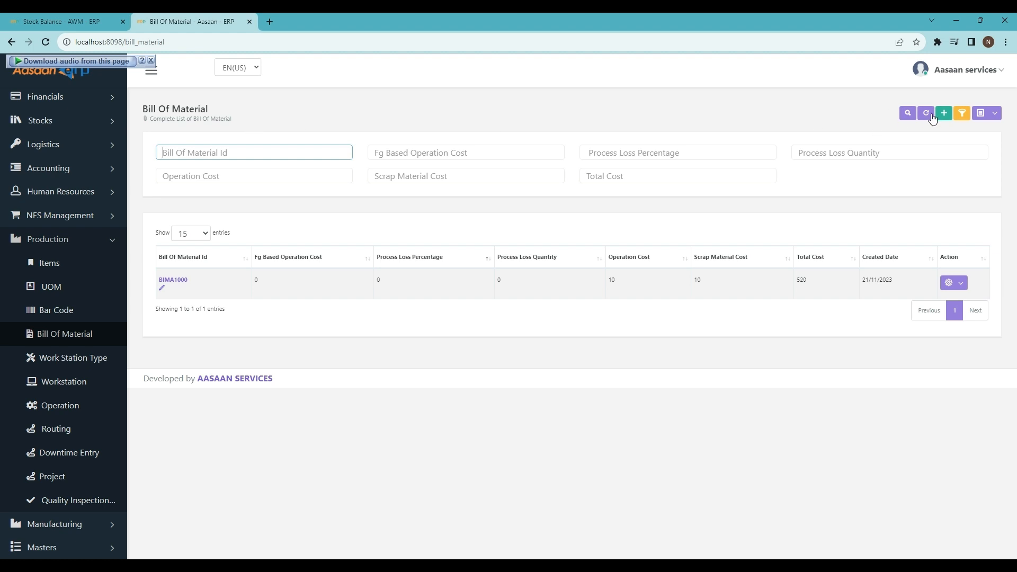
click(943, 114)
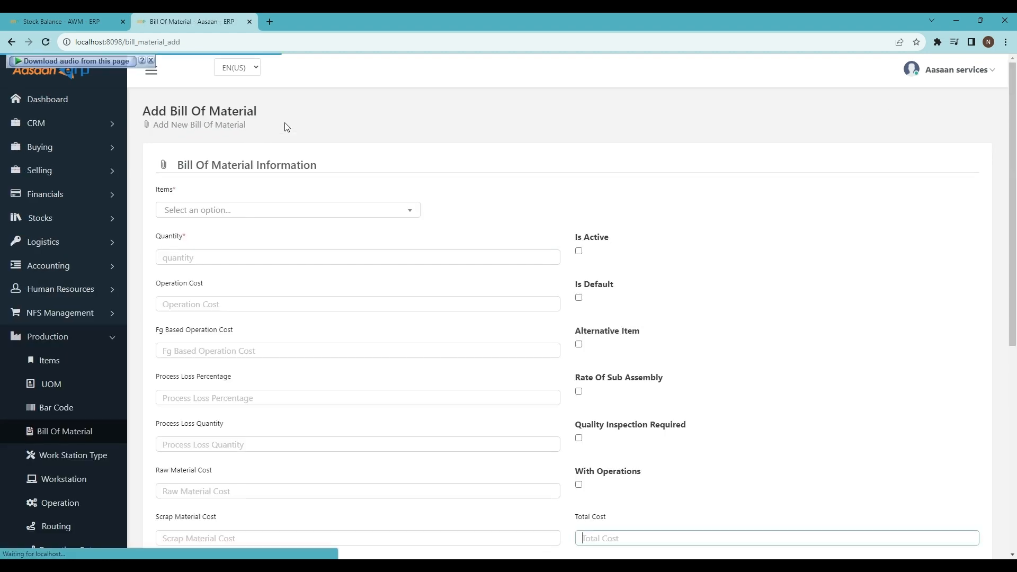
Set the bill of material's item to Drone with quantity 1 and mark it as active
click(196, 211)
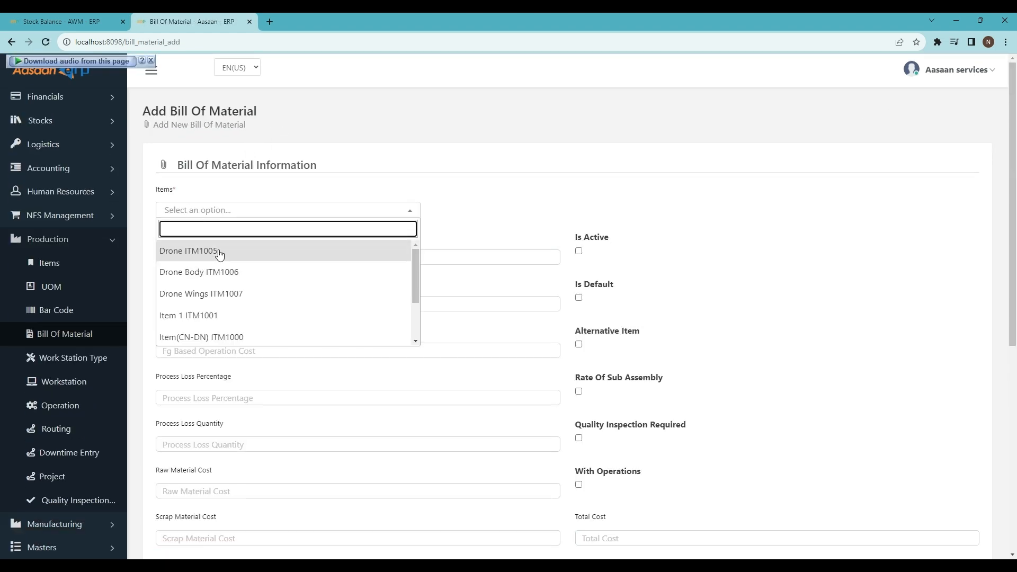
click(239, 251)
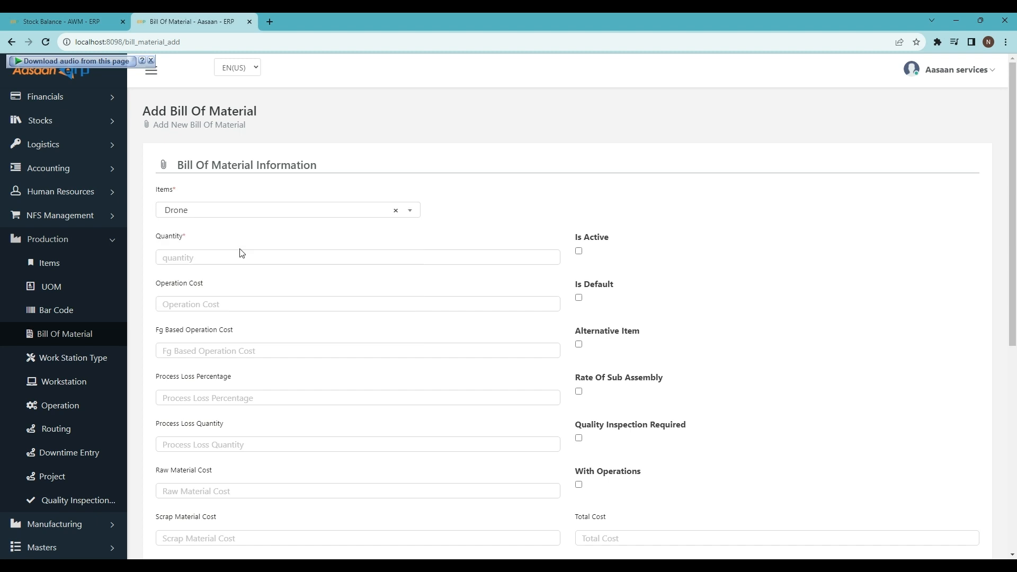
click(210, 256)
text(1)
click(531, 175)
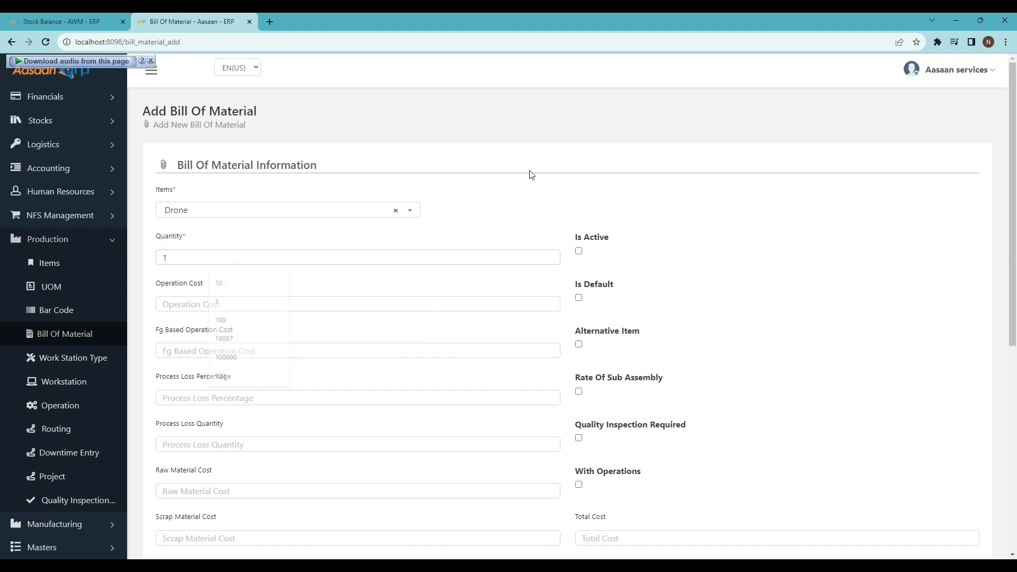
click(578, 251)
Enter Item 1 as the scrap item with quantity 1 and rate 0
scroll(207, 250, down, 5)
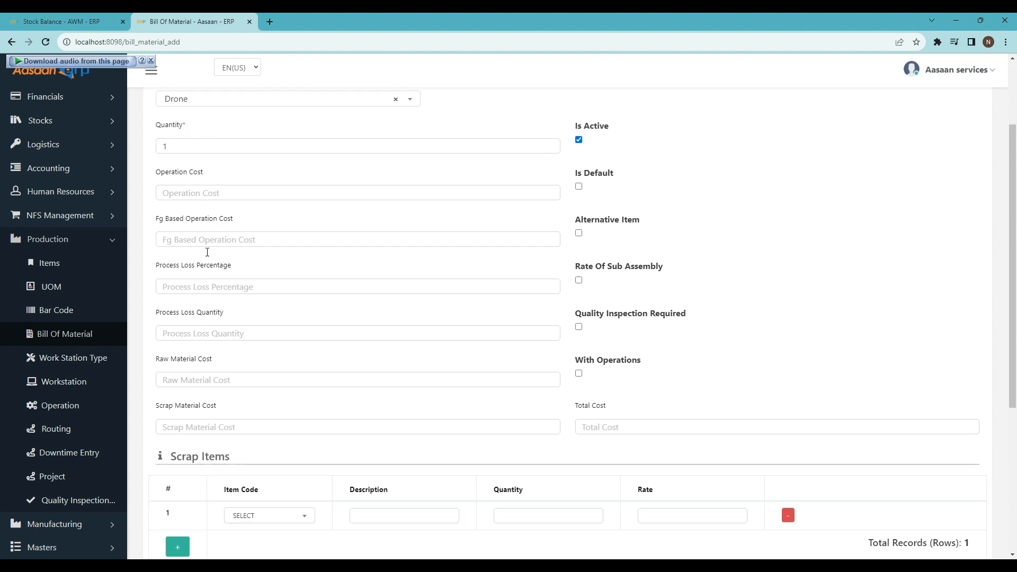
click(261, 363)
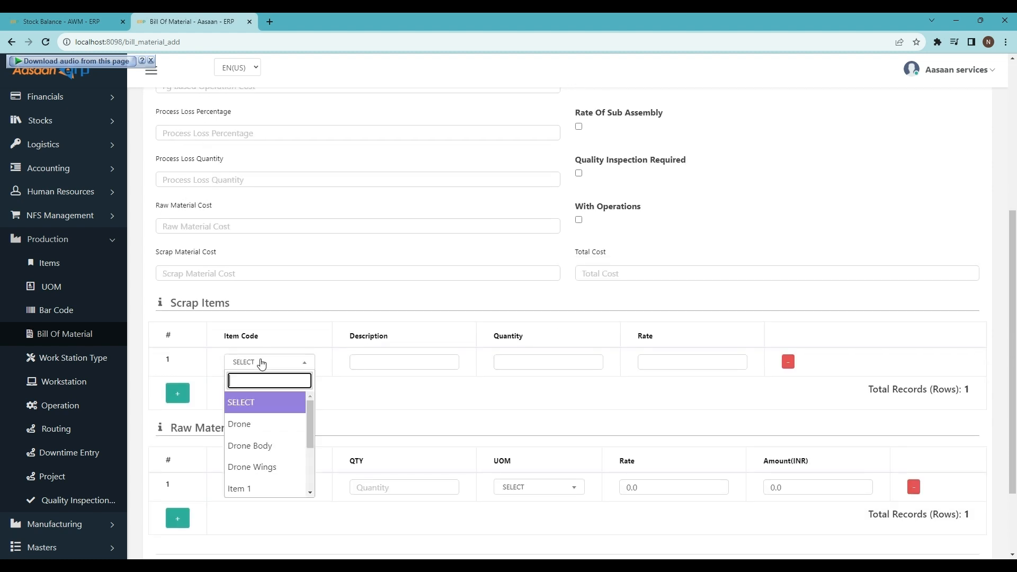
click(270, 489)
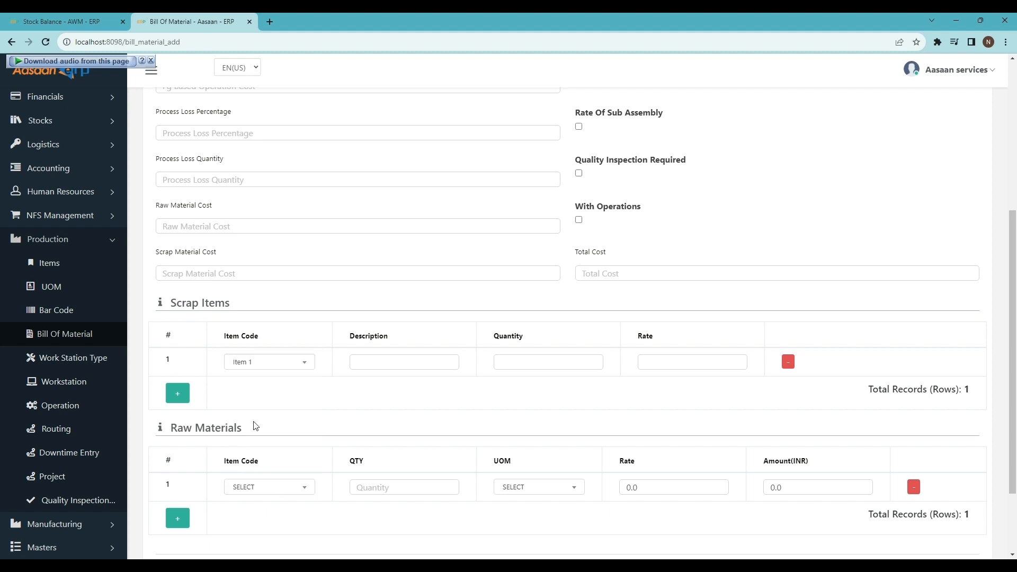
click(506, 364)
text(1)
click(645, 362)
text(12)
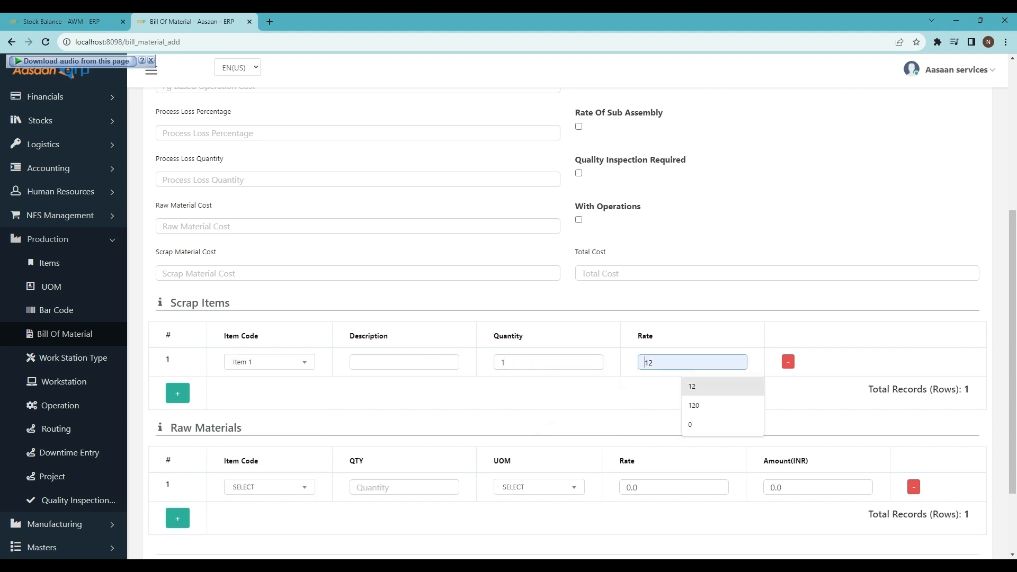
key(Down)
key(Down)
key(Return)
Set the scrap item's description to waste
click(377, 364)
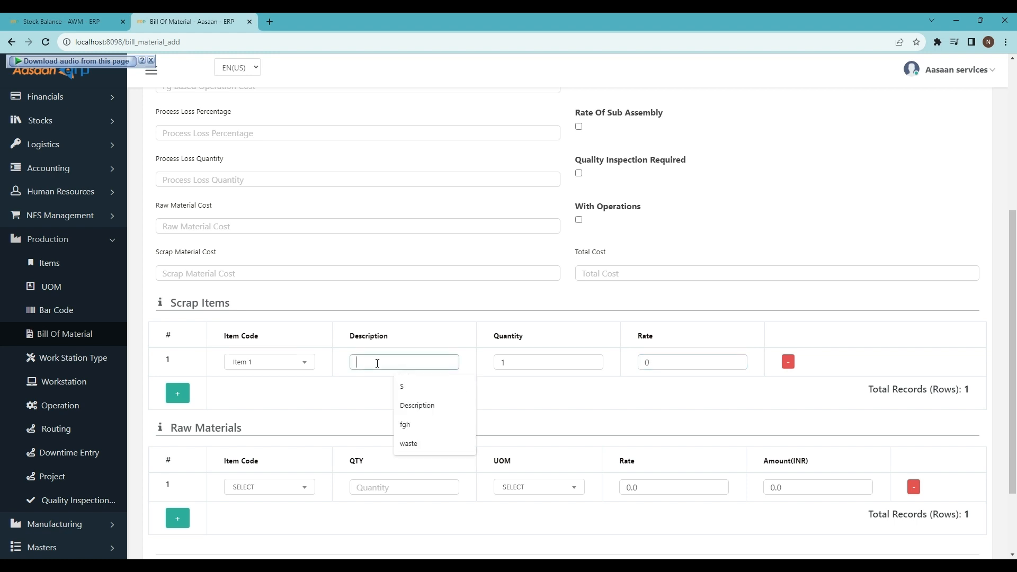
key(Down)
key(Down)
key(Down)
key(Down)
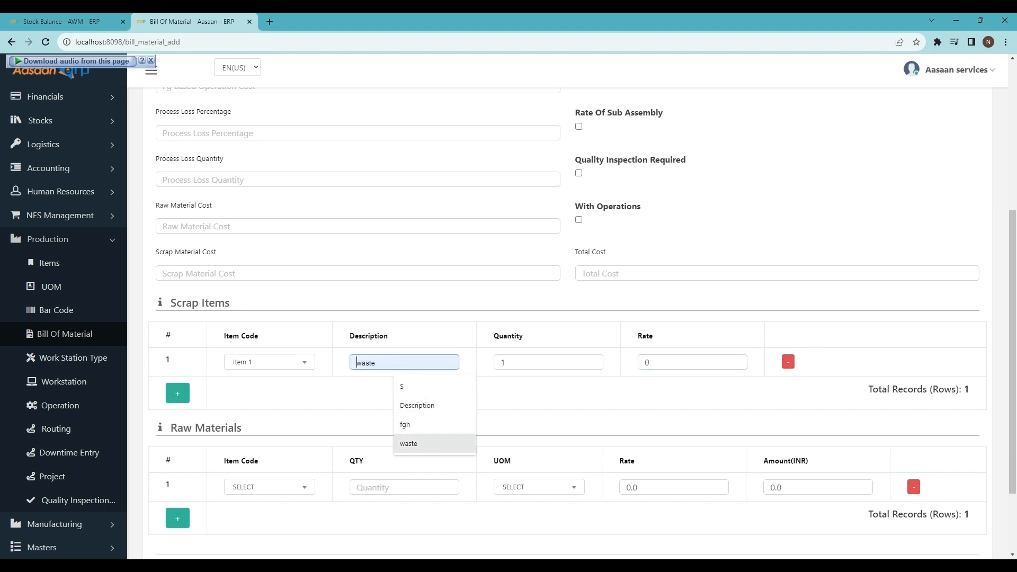
key(Return)
Enter Drone Body as the first raw material with quantity 1 and UOM Pieces
scroll(315, 401, down, 1)
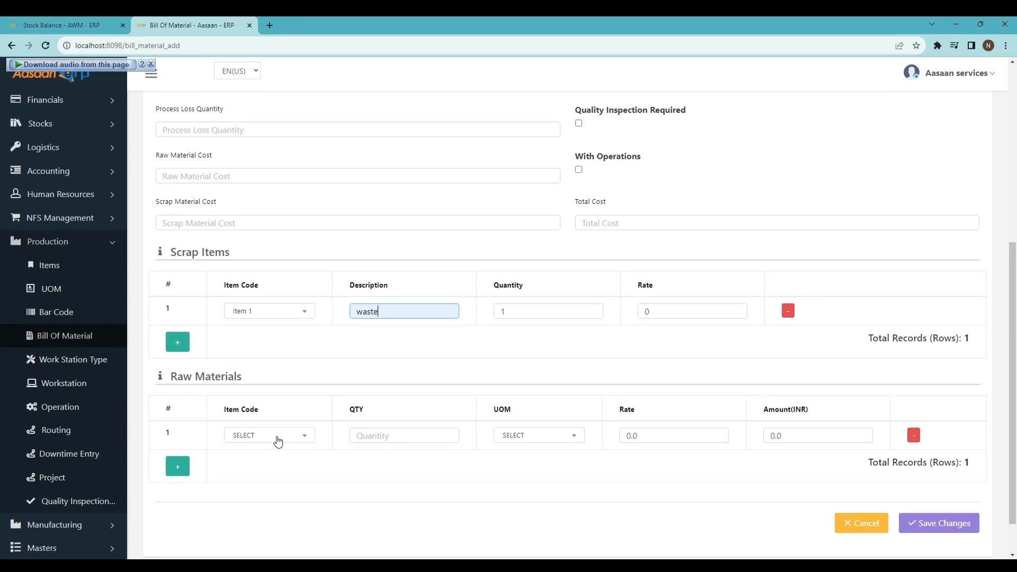
click(278, 441)
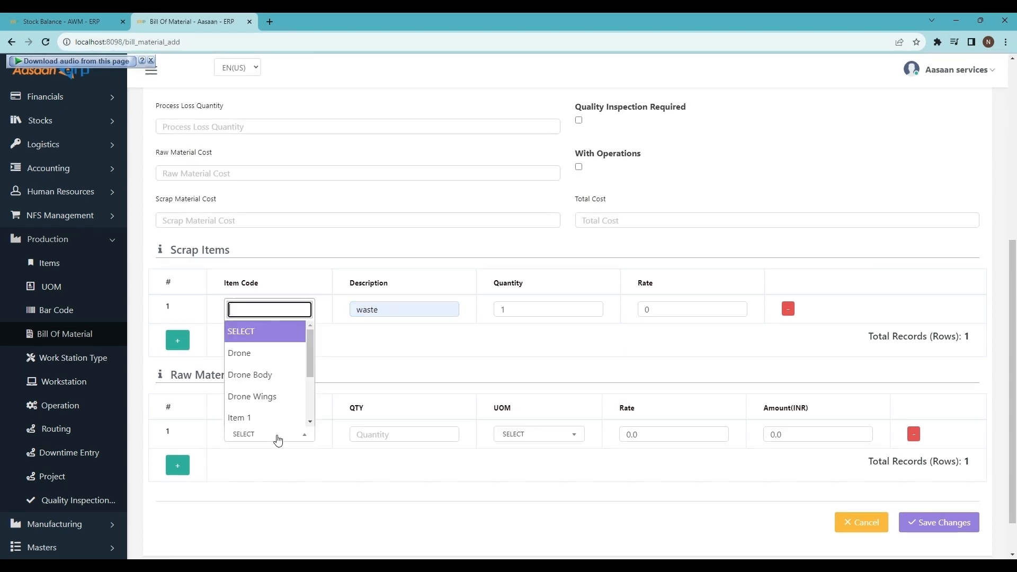
click(273, 375)
click(374, 435)
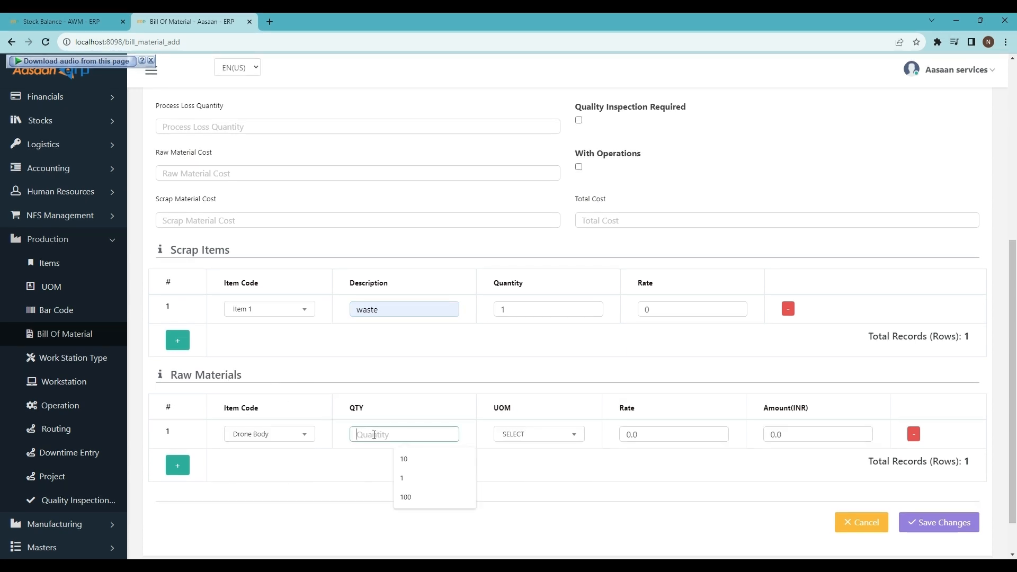
click(520, 434)
click(517, 520)
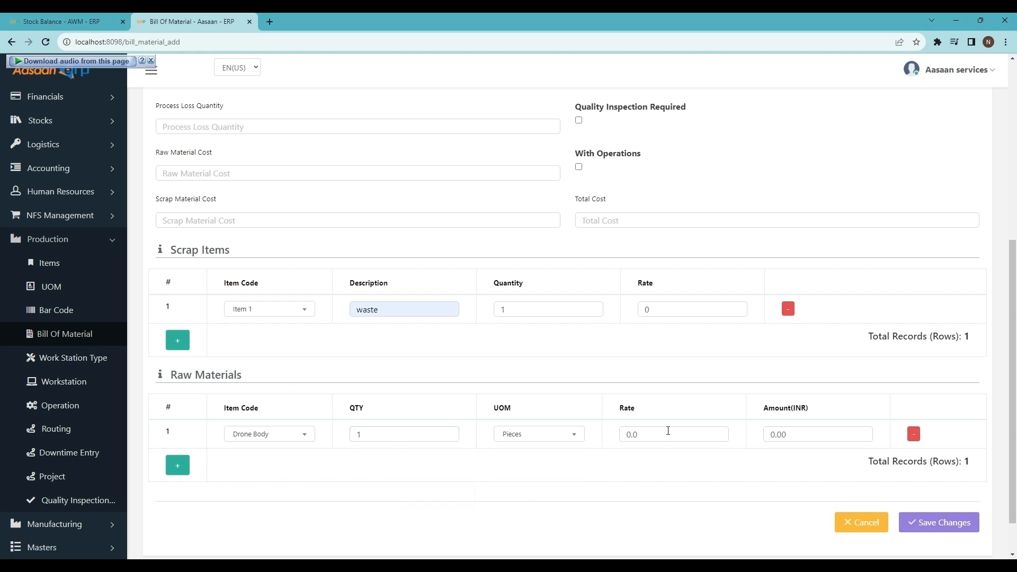
Set the Drone Body raw material's rate to 10 and review its quantity, rate and amount
drag(664, 433, 622, 434)
text(10)
click(799, 434)
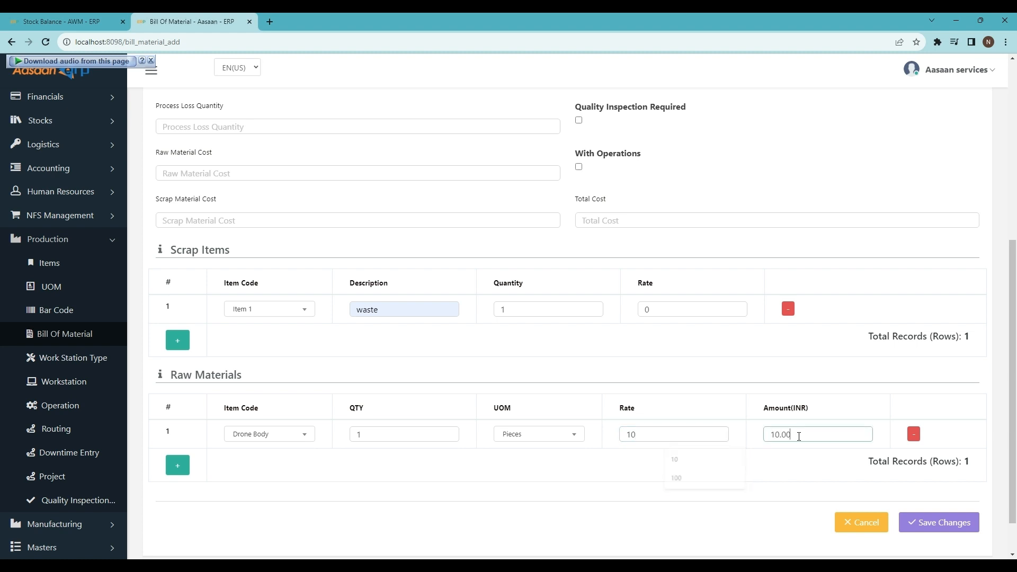
click(650, 481)
click(401, 434)
click(643, 433)
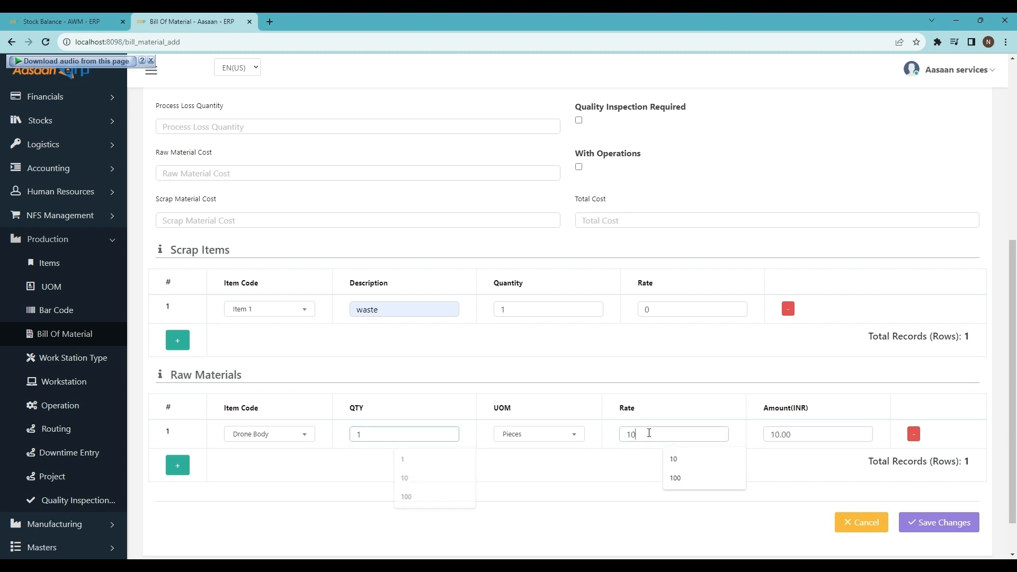
click(799, 458)
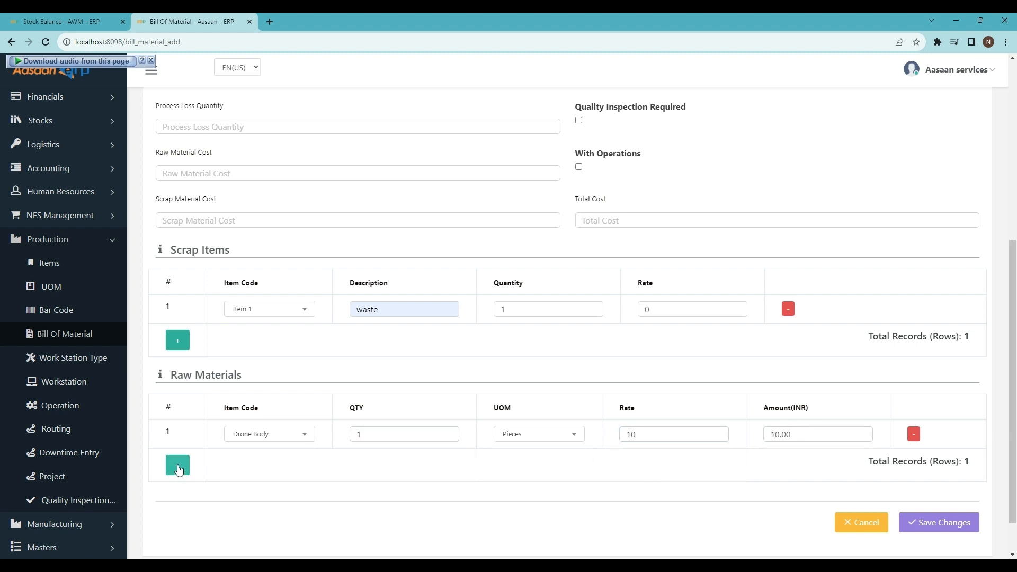
Add Drone Wings as the second raw material with quantity 4 and UOM Pieces
click(178, 465)
click(281, 467)
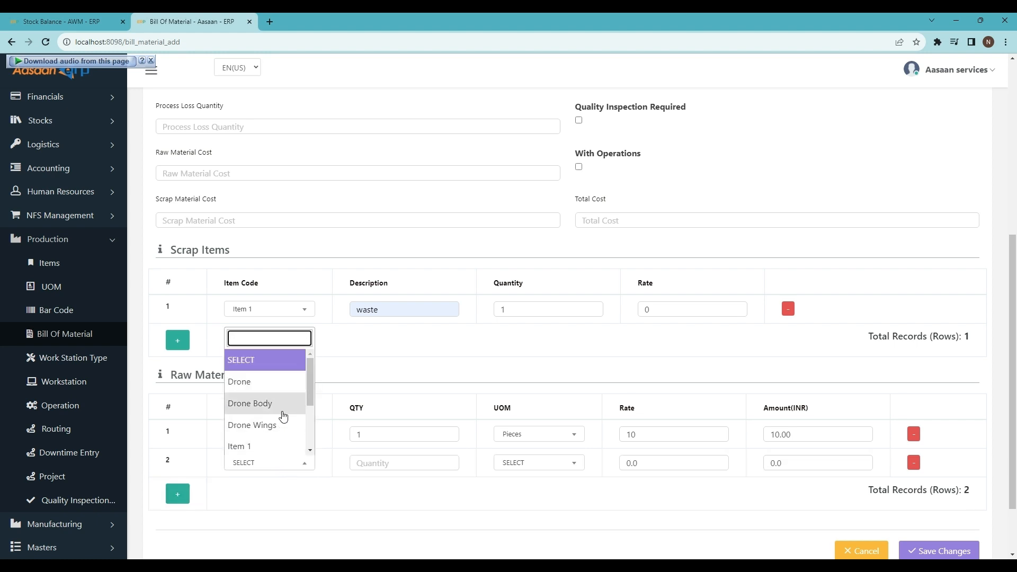
click(253, 425)
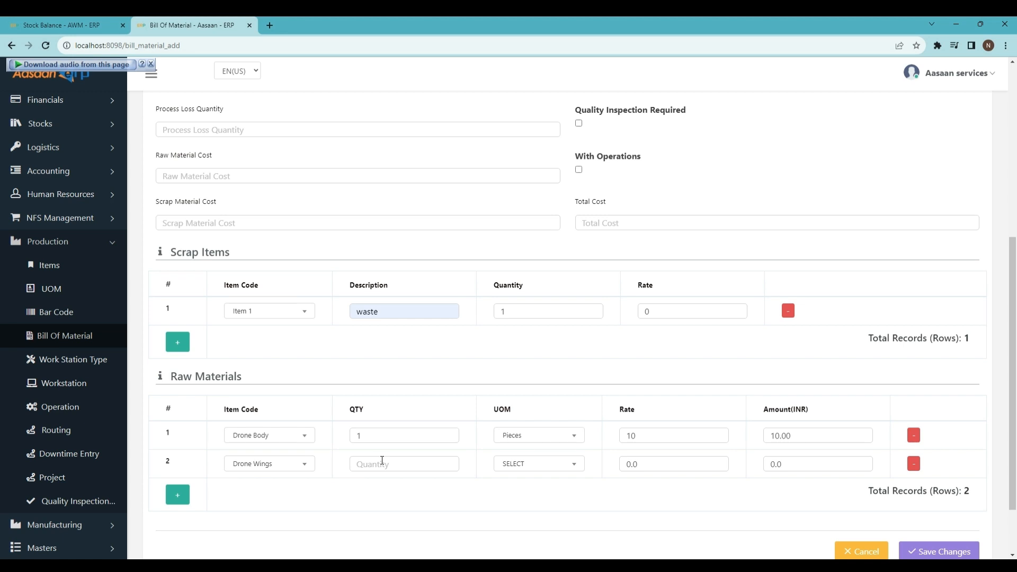
click(379, 463)
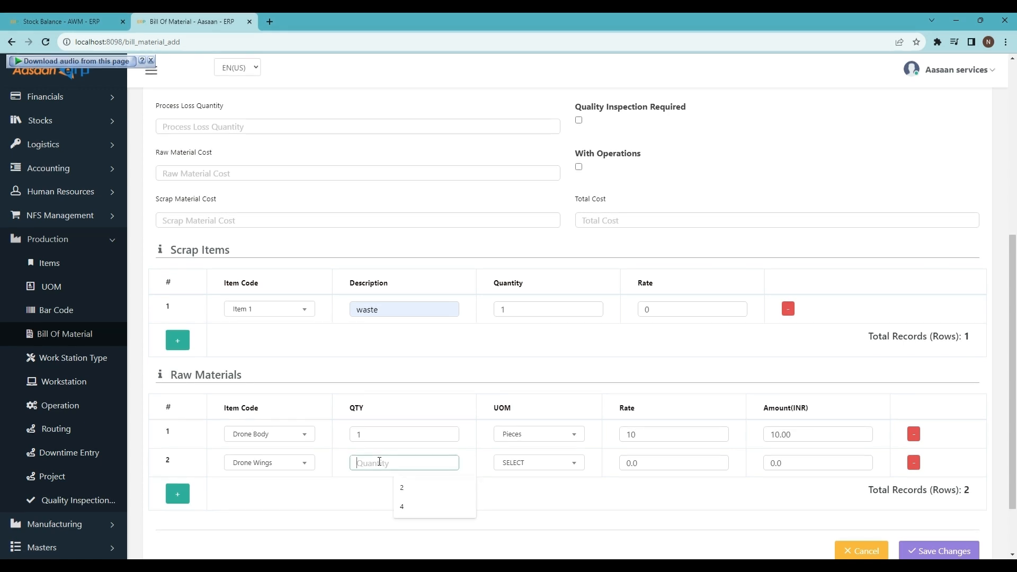
text(4)
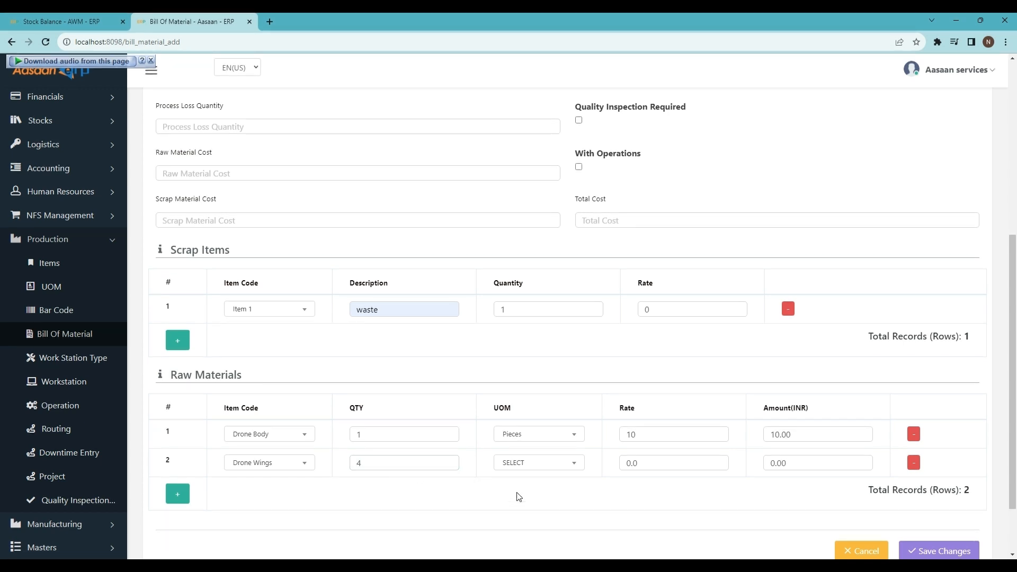
click(551, 462)
click(521, 544)
Set the Drone Wings raw material's rate to 40 and save the bill of material
drag(651, 465, 621, 467)
text(40)
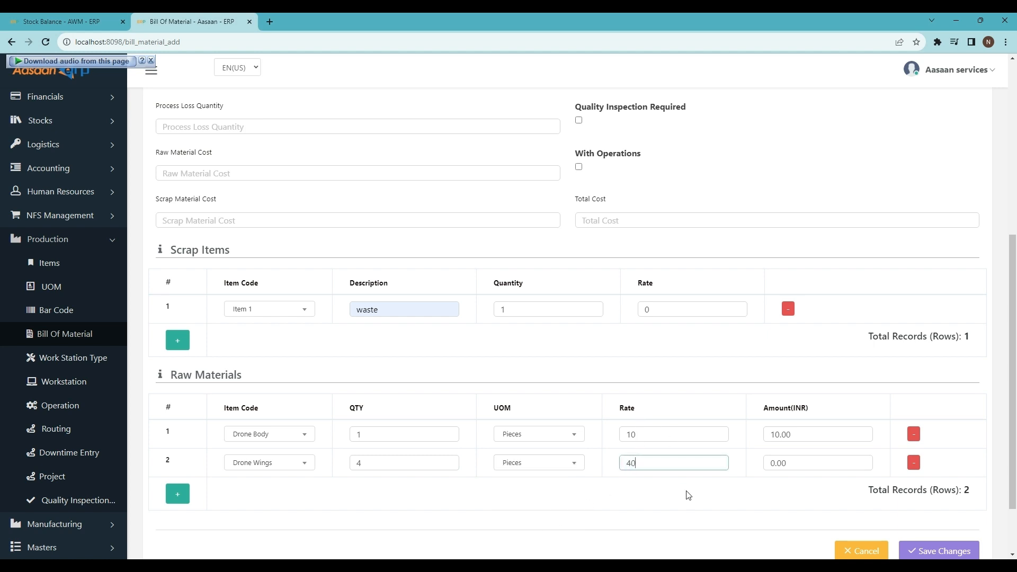
scroll(813, 432, down, 1)
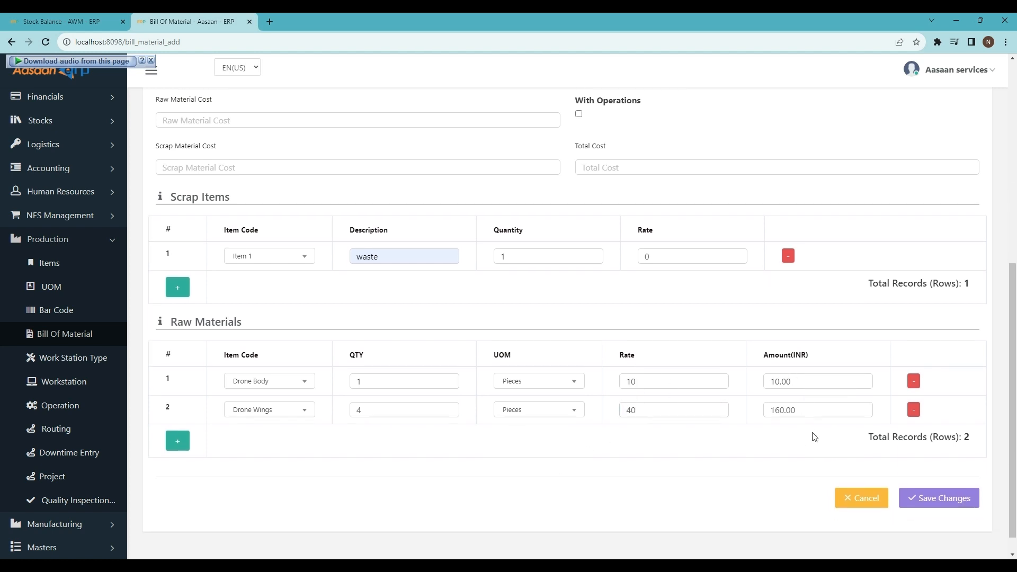
click(953, 497)
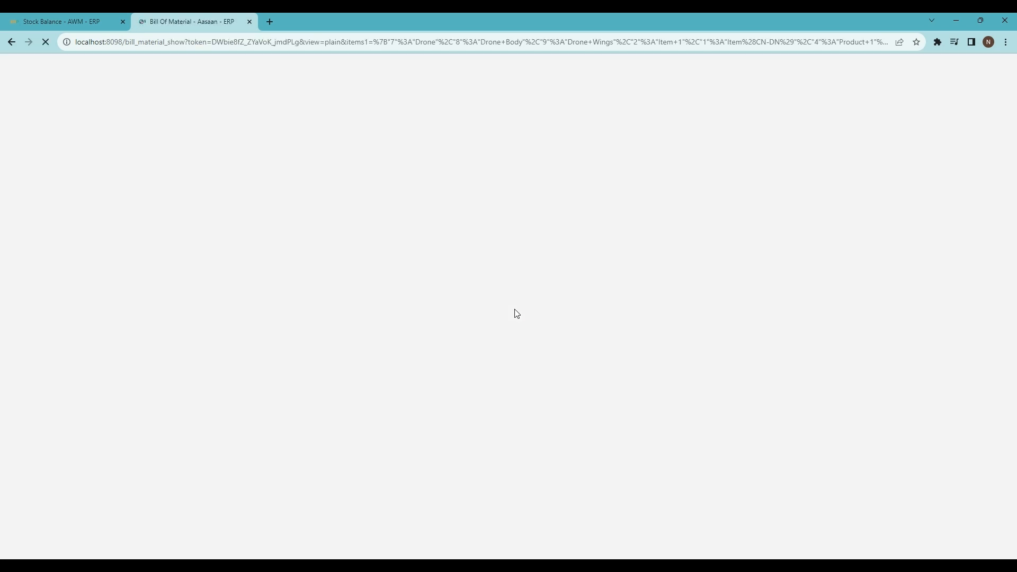
Review the scrap items and raw materials in the saved bill of material's details
scroll(625, 371, down, 2)
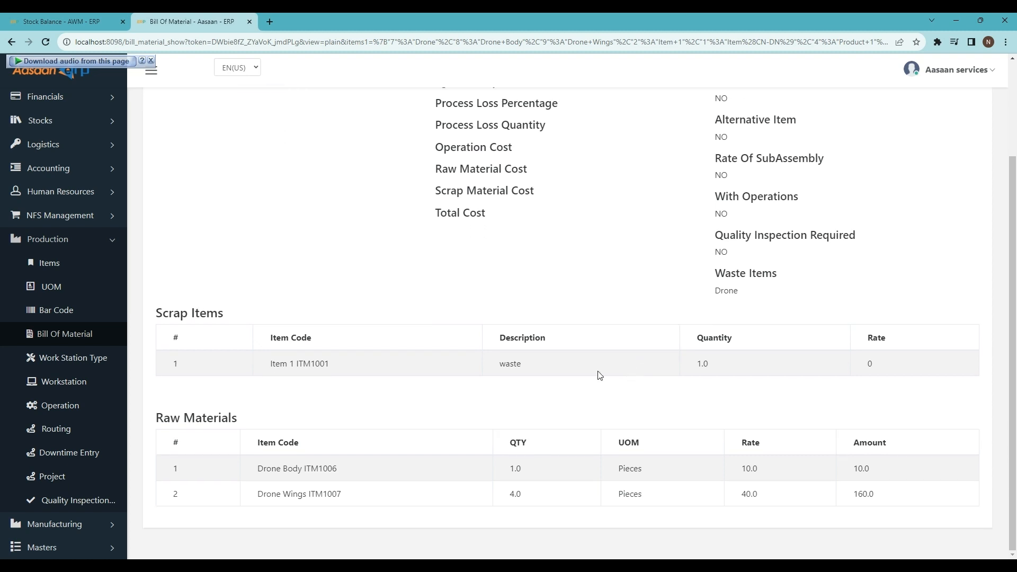
drag(159, 313, 234, 317)
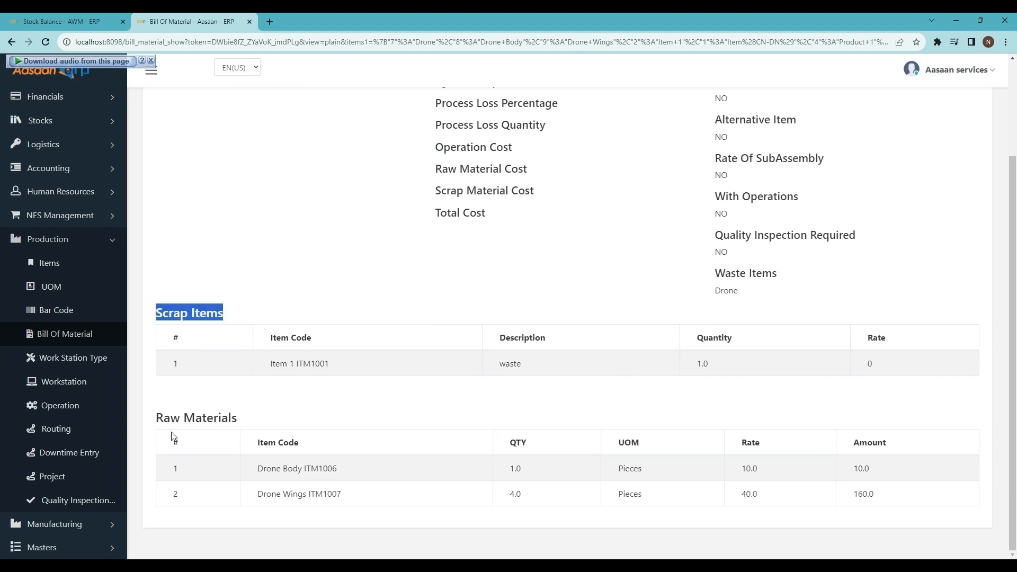
drag(155, 422, 263, 421)
click(402, 411)
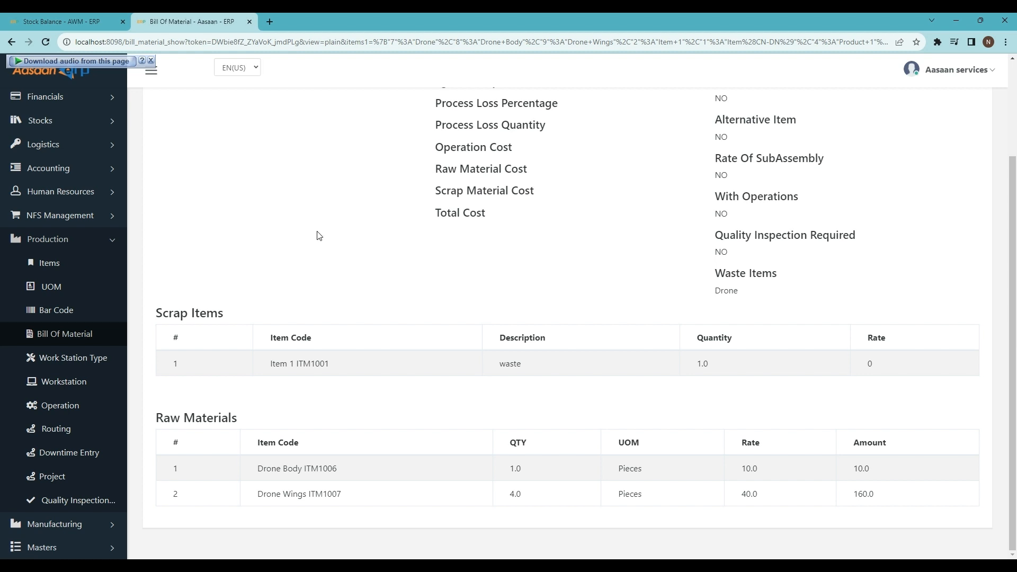
scroll(207, 293, up, 3)
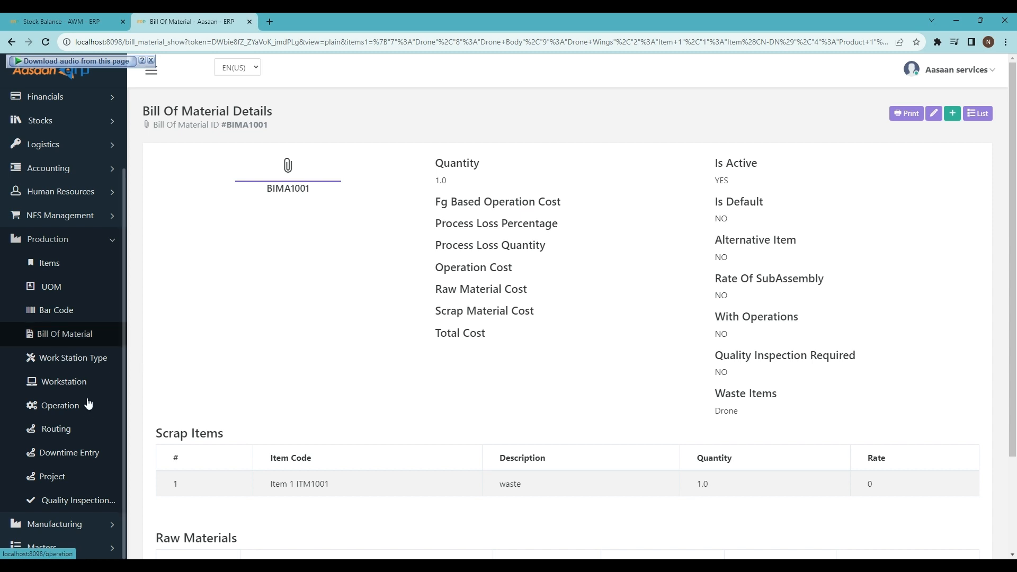
scroll(254, 280, down, 3)
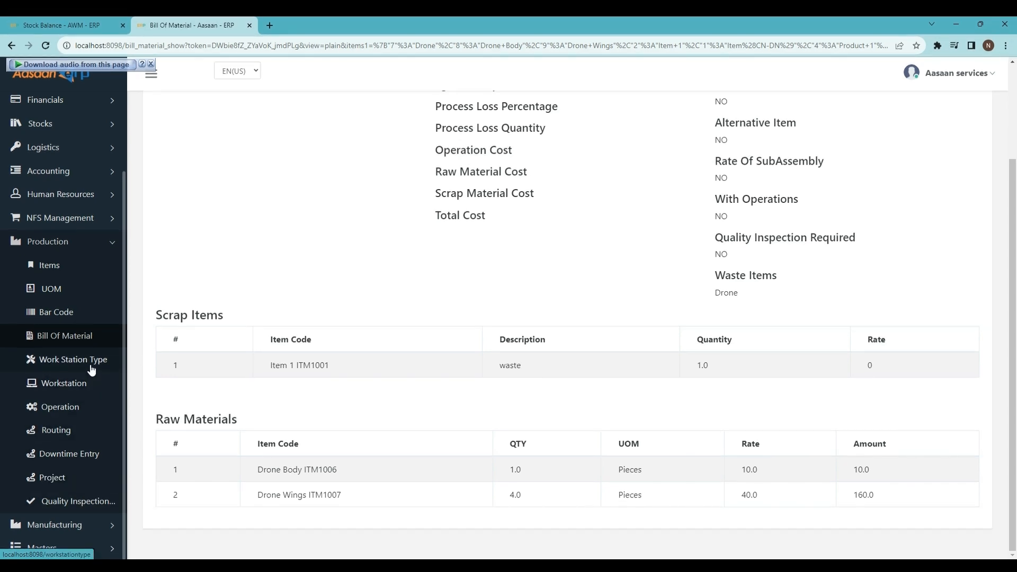
Start a new work station type in the Production module and name it Electronics Assembly
click(91, 369)
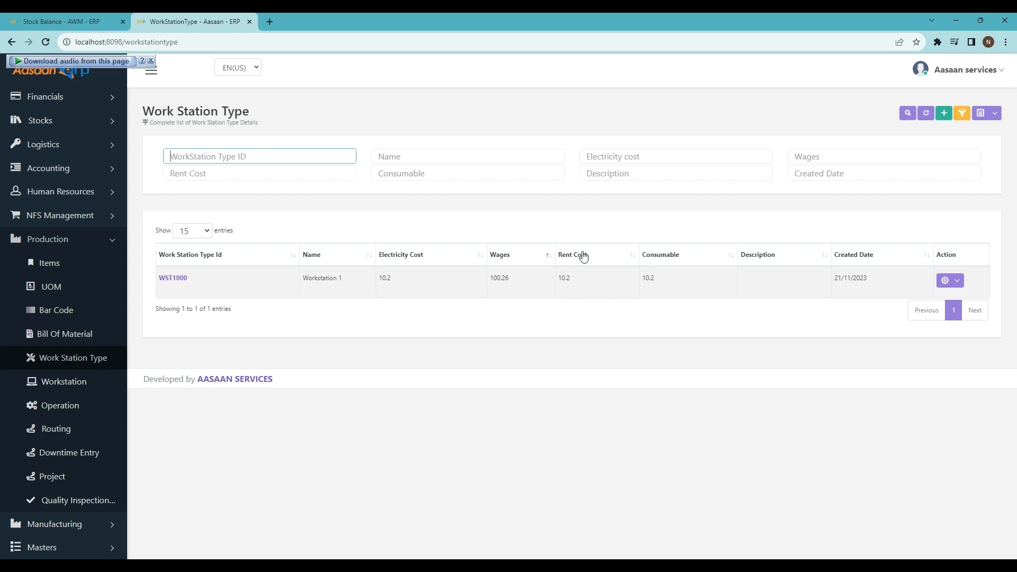
click(944, 113)
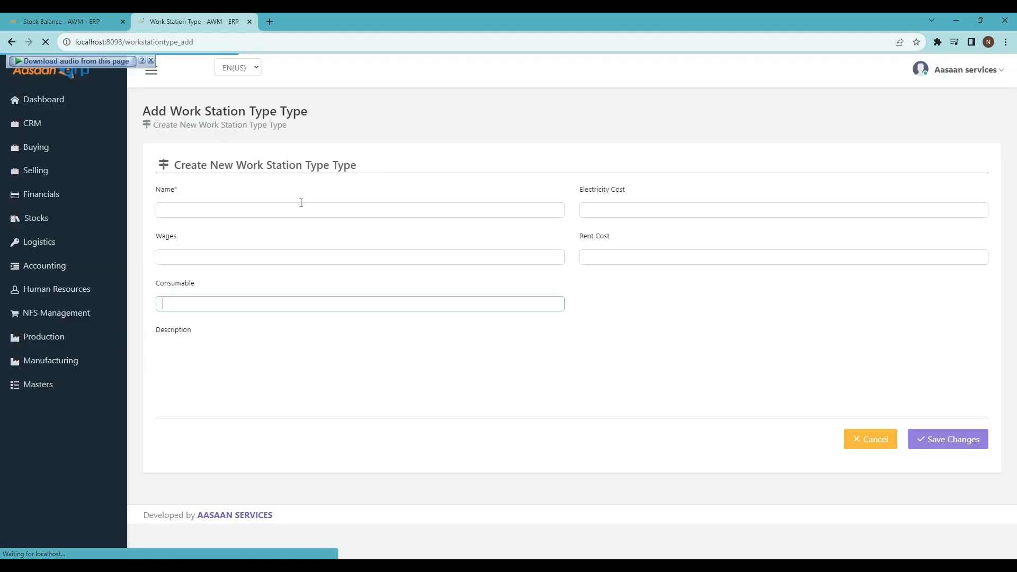
click(236, 209)
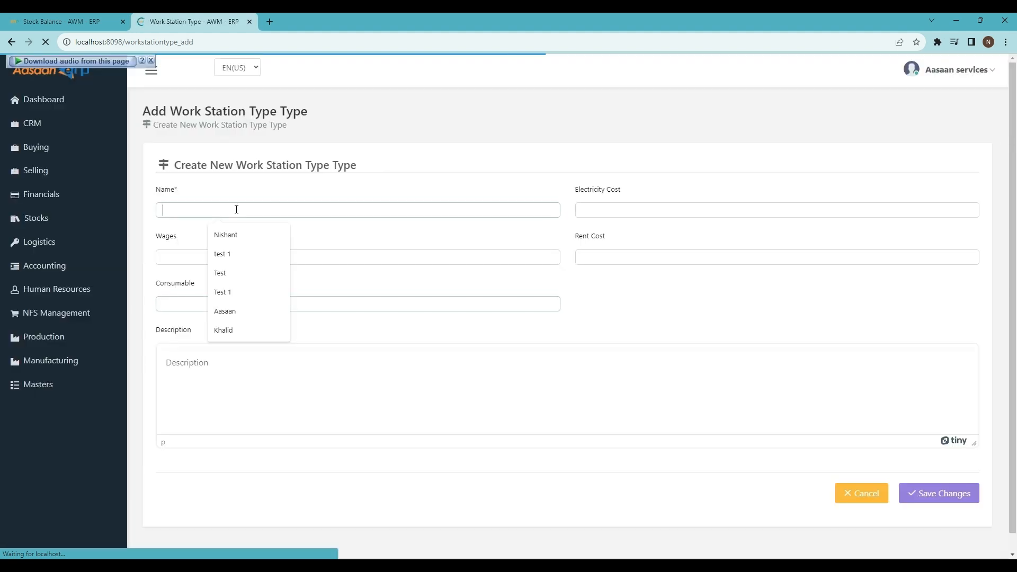
text(Elec)
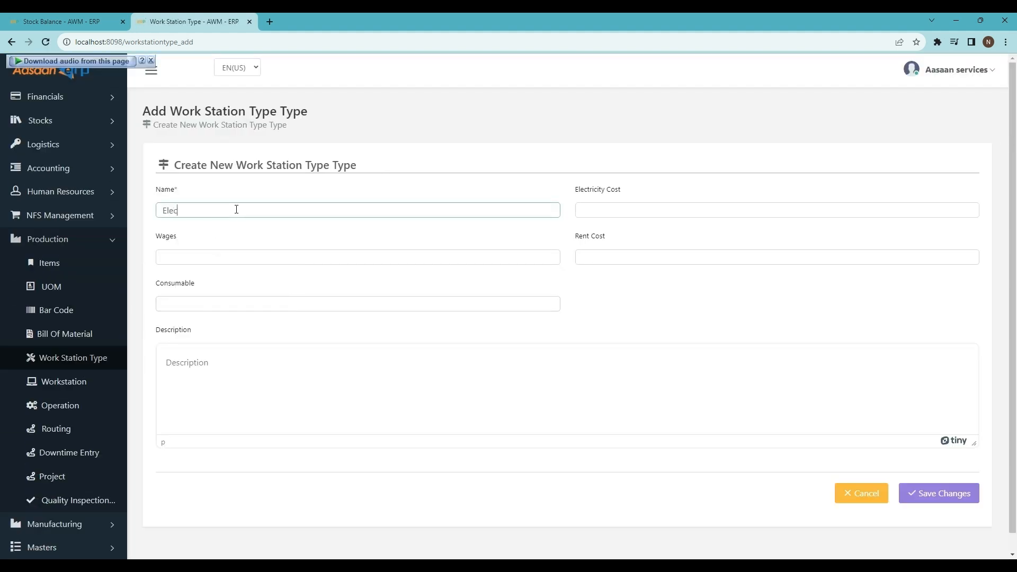
text(tronics Assembly)
click(437, 180)
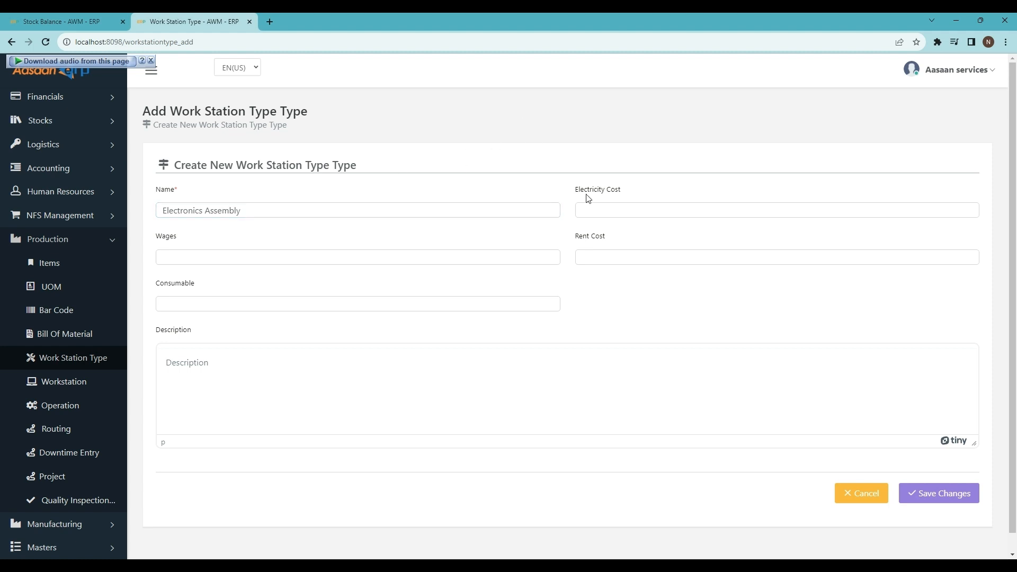
Set the work station type's electricity cost to 100, rent cost to 500 and wages to 5000, and save it
click(597, 212)
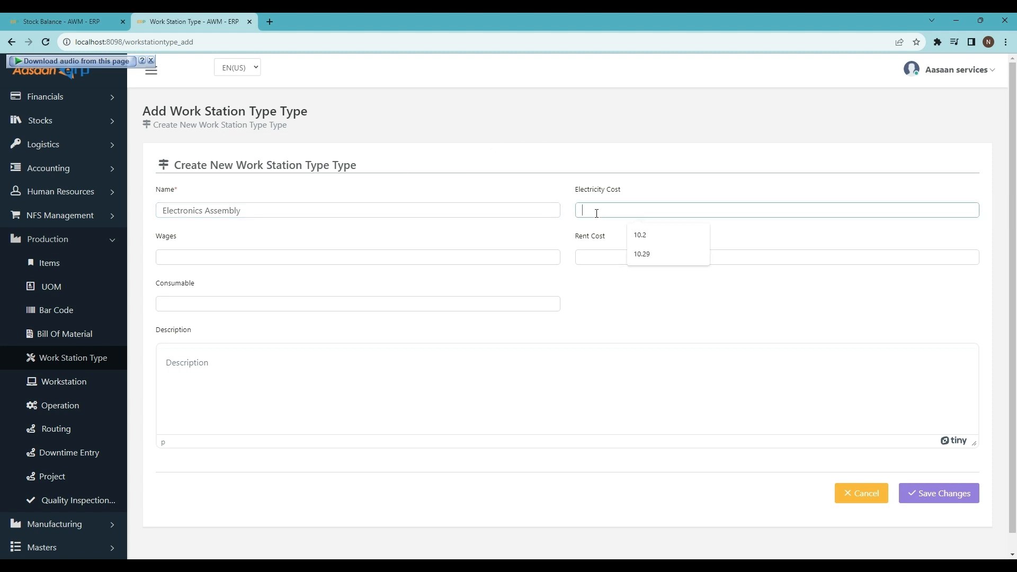
text(100)
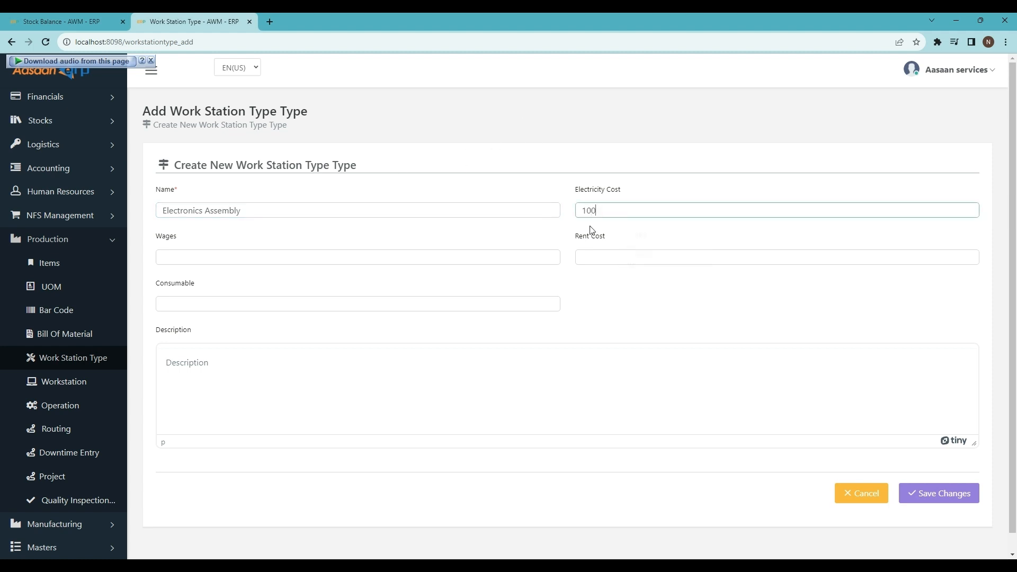
click(595, 258)
text(500)
click(194, 255)
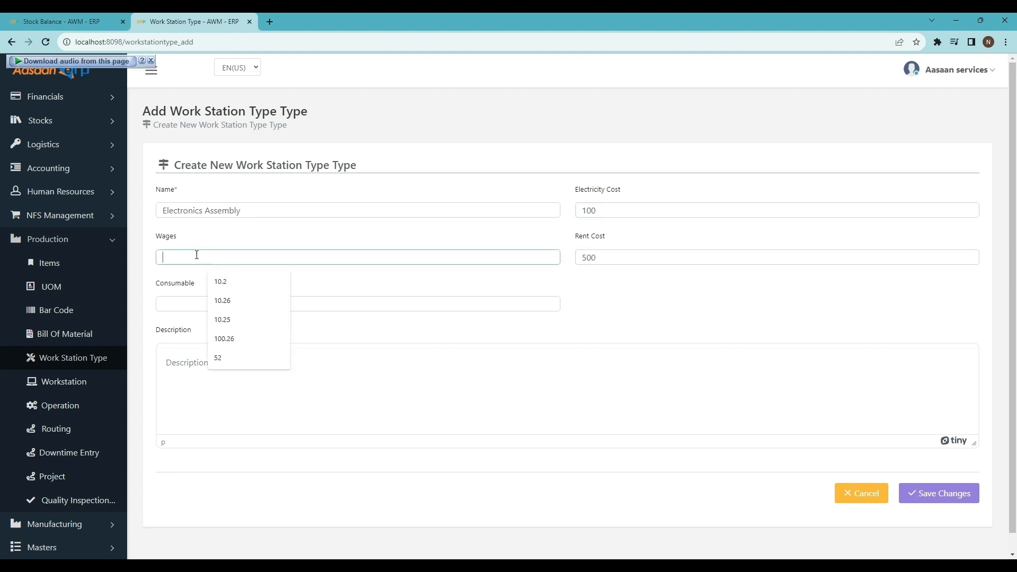
text(5000)
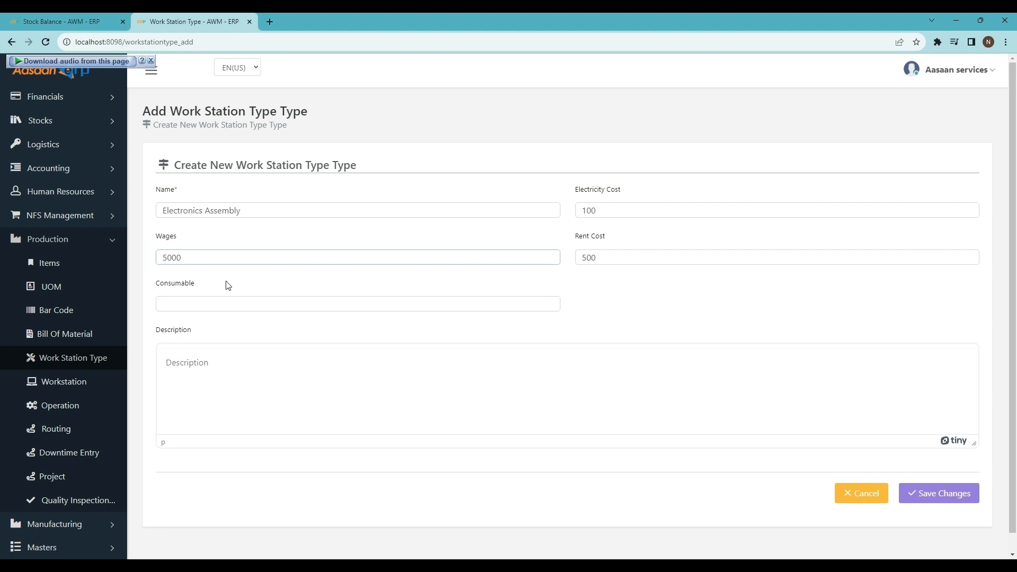
click(201, 300)
click(416, 380)
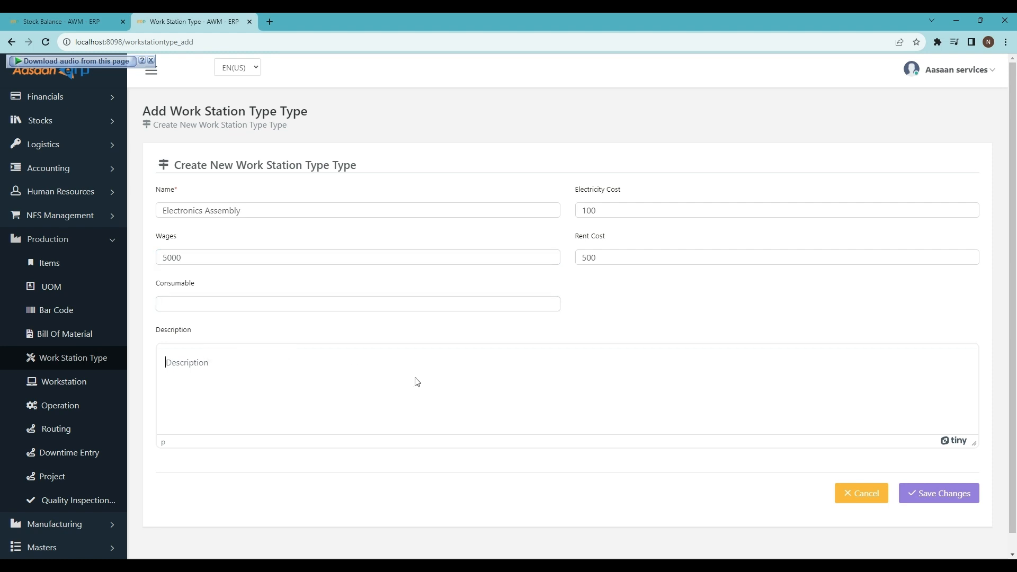
click(908, 493)
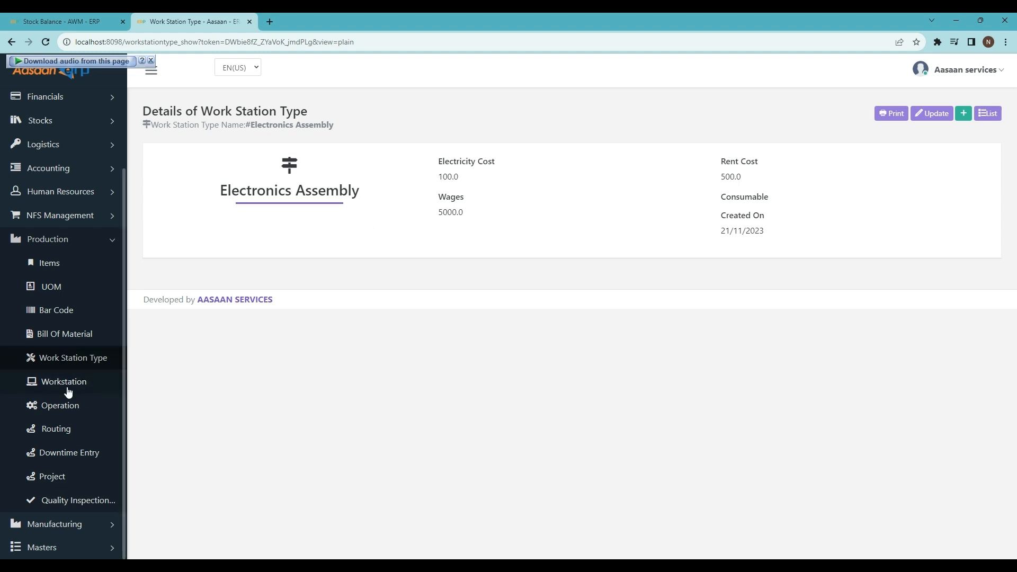
Start a new workstation named Drone Assembly with a production capacity of 100
click(101, 385)
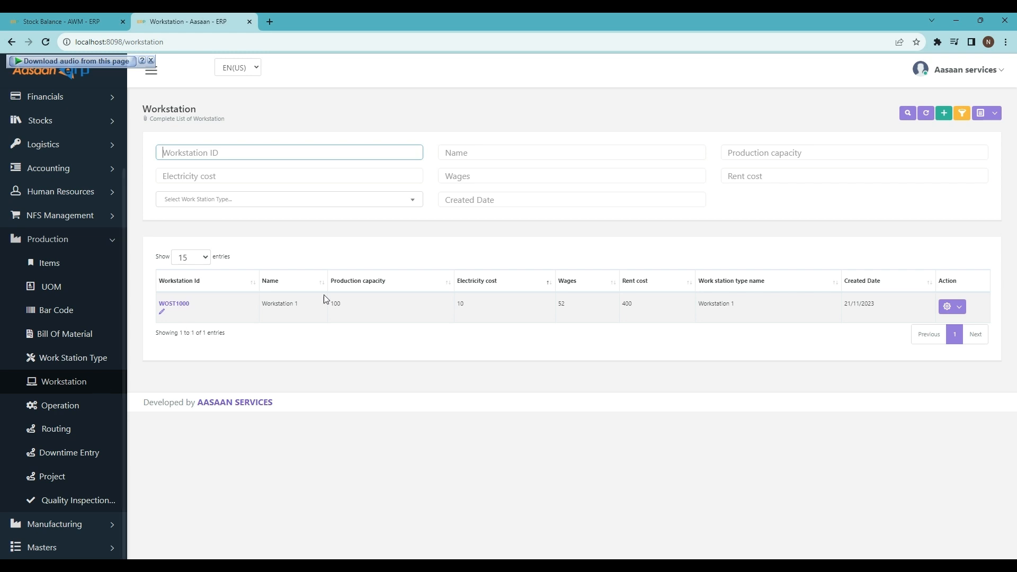
click(944, 113)
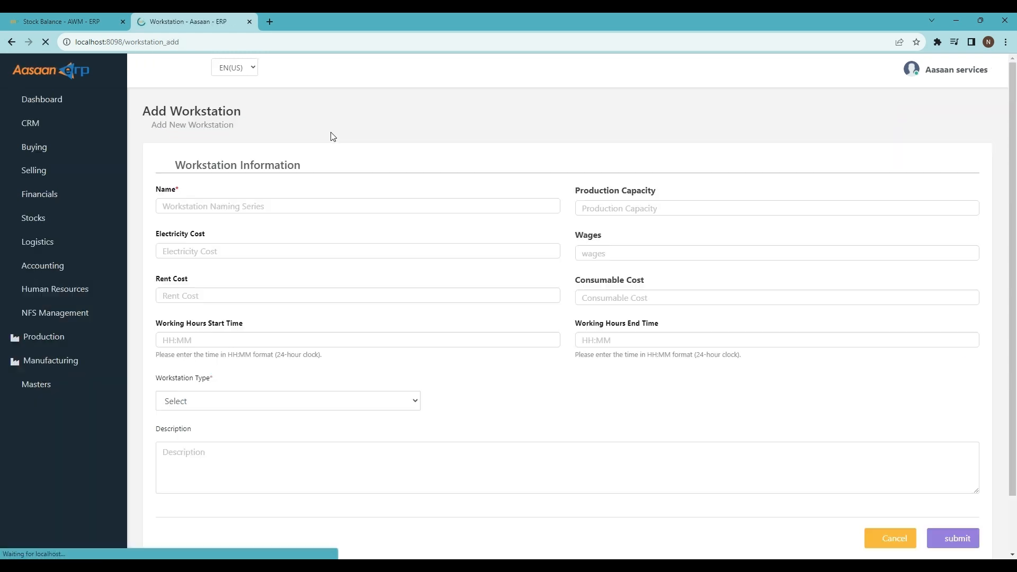
click(219, 206)
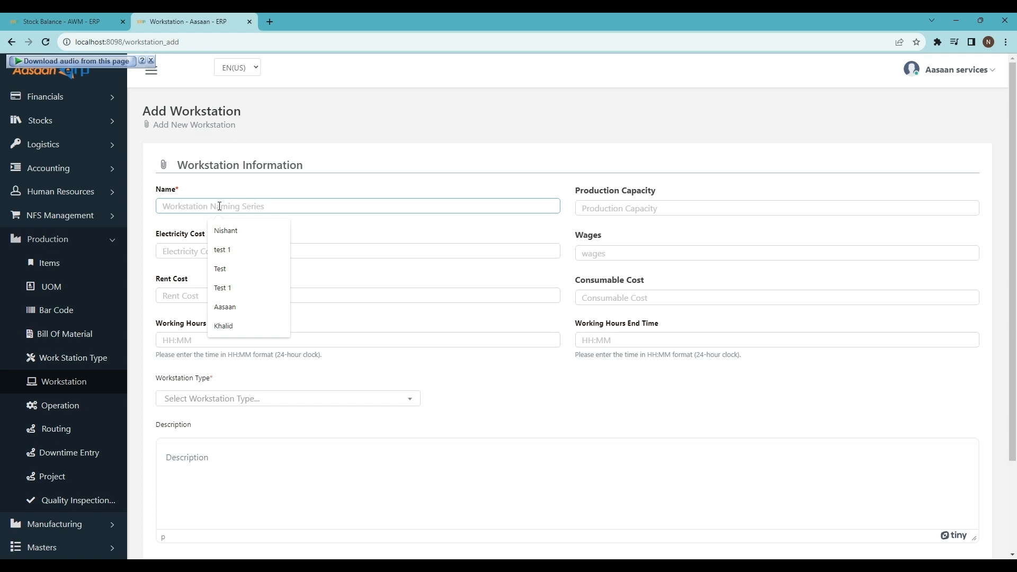
text(Drone)
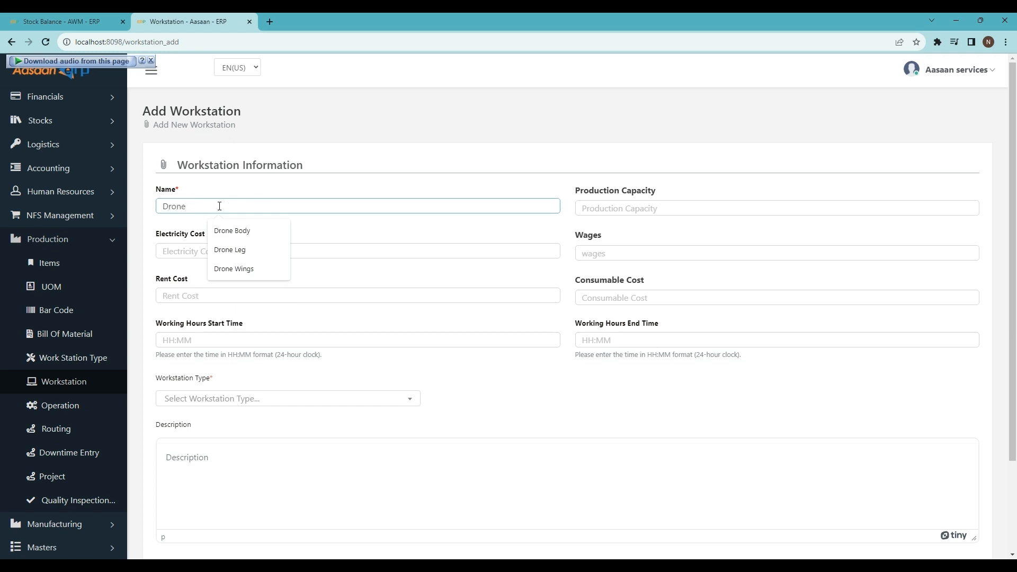
text( Assembly)
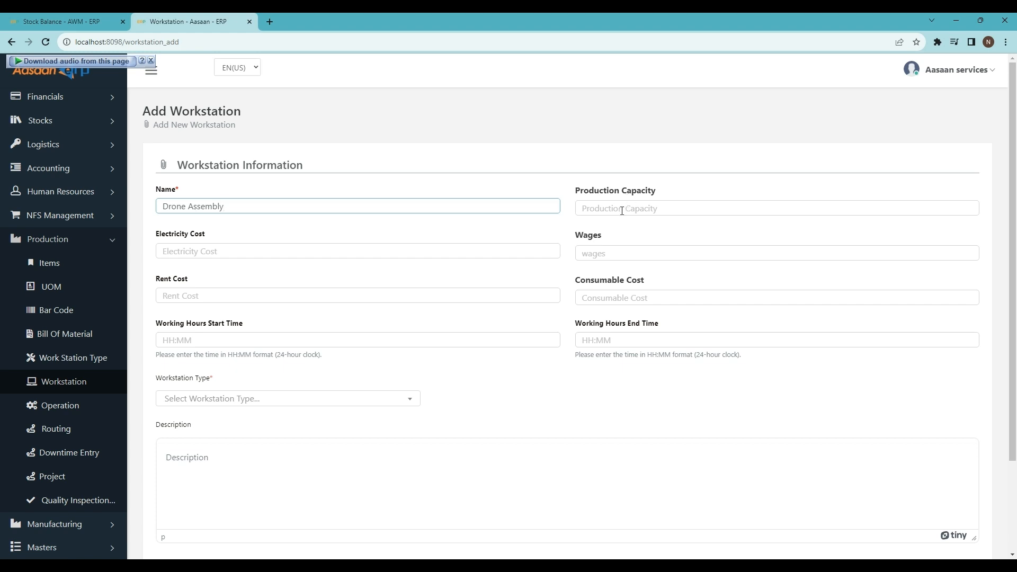
click(622, 210)
text(100)
click(544, 228)
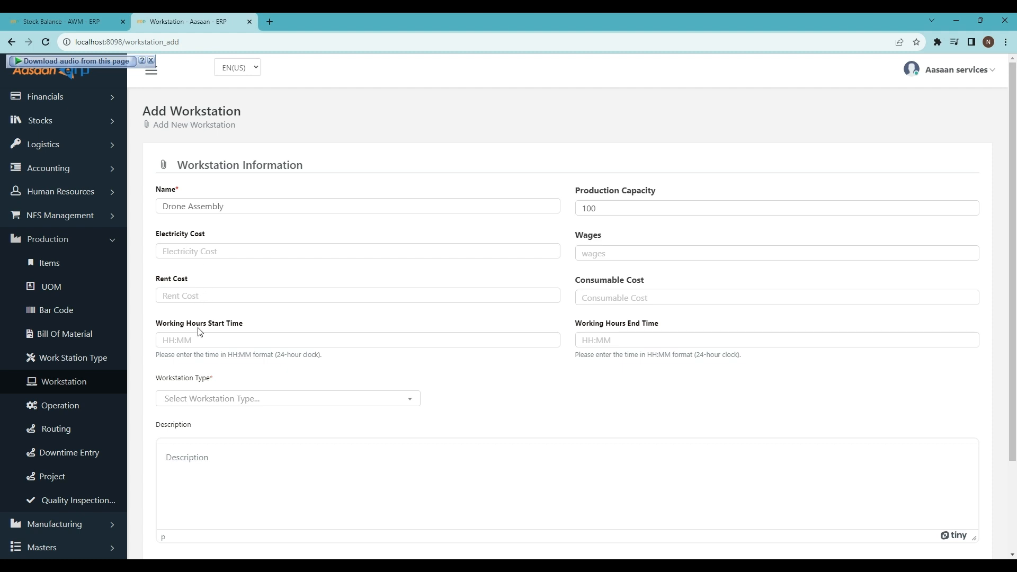
Set the Drone Assembly workstation's working hours start time to 09:00
click(209, 339)
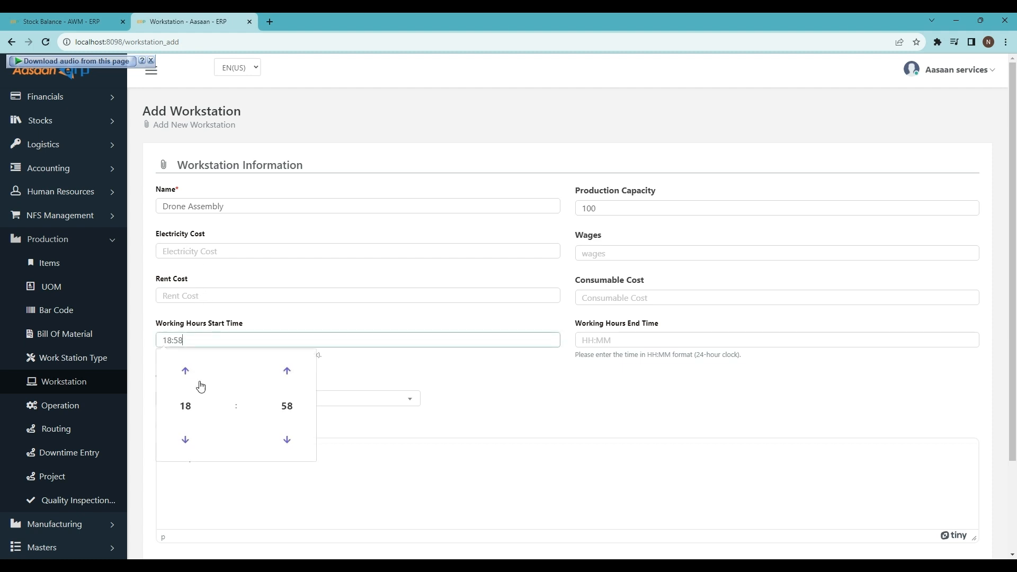
click(185, 440)
click(185, 440)
click(185, 440)
click(184, 440)
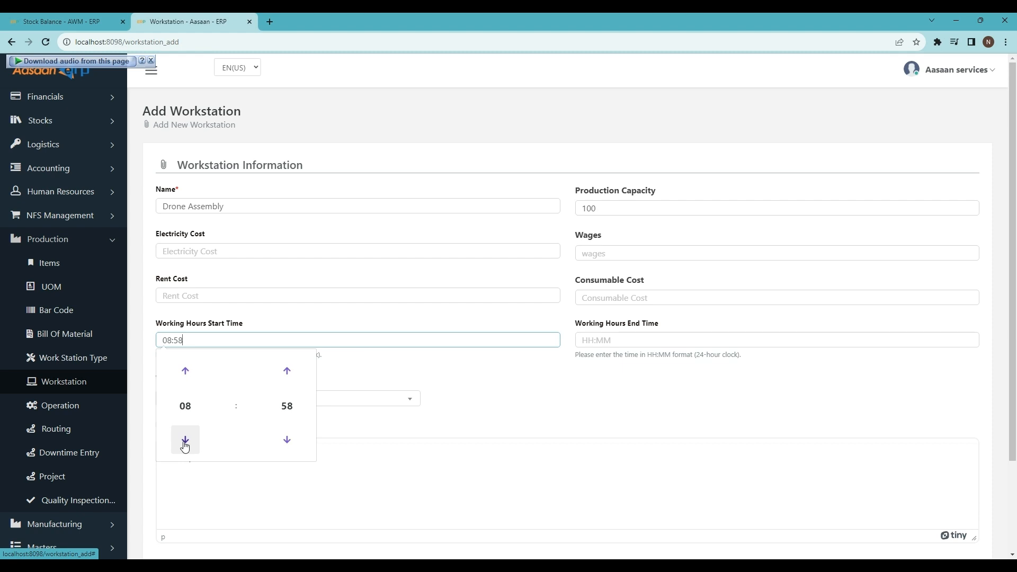
click(185, 371)
click(286, 370)
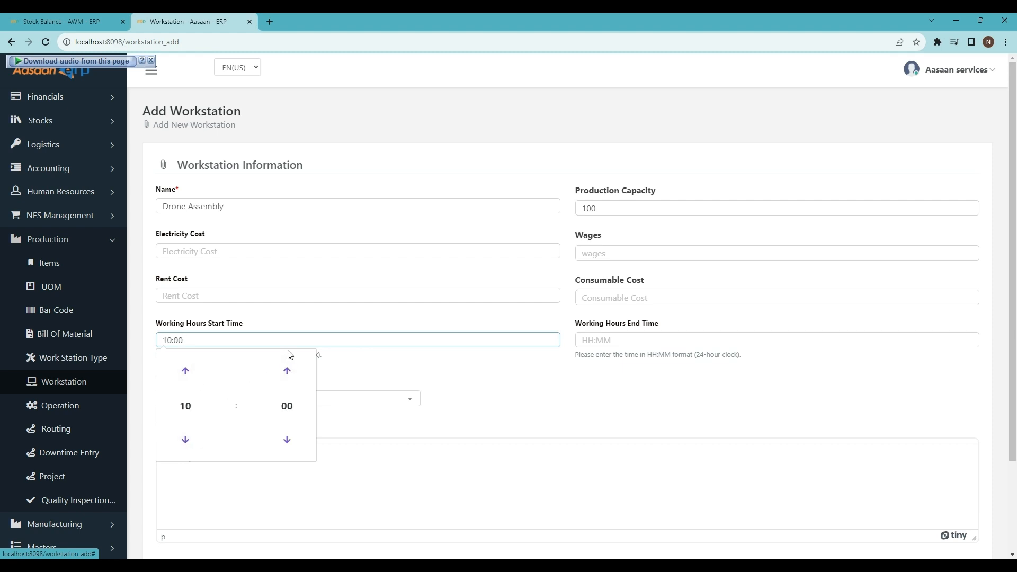
click(185, 405)
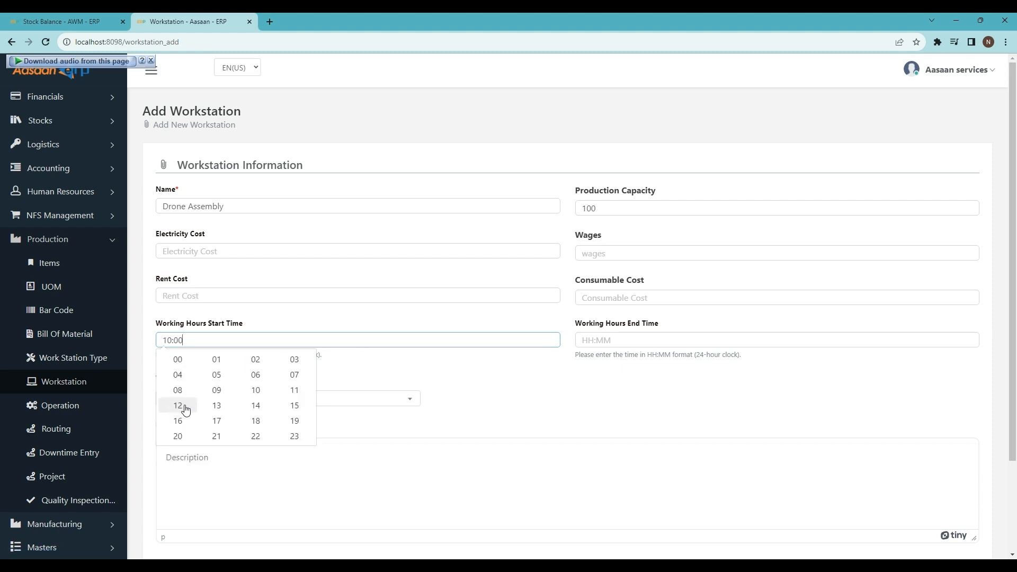
click(219, 396)
Set the Drone Assembly workstation's working hours end time to 20:00
click(656, 340)
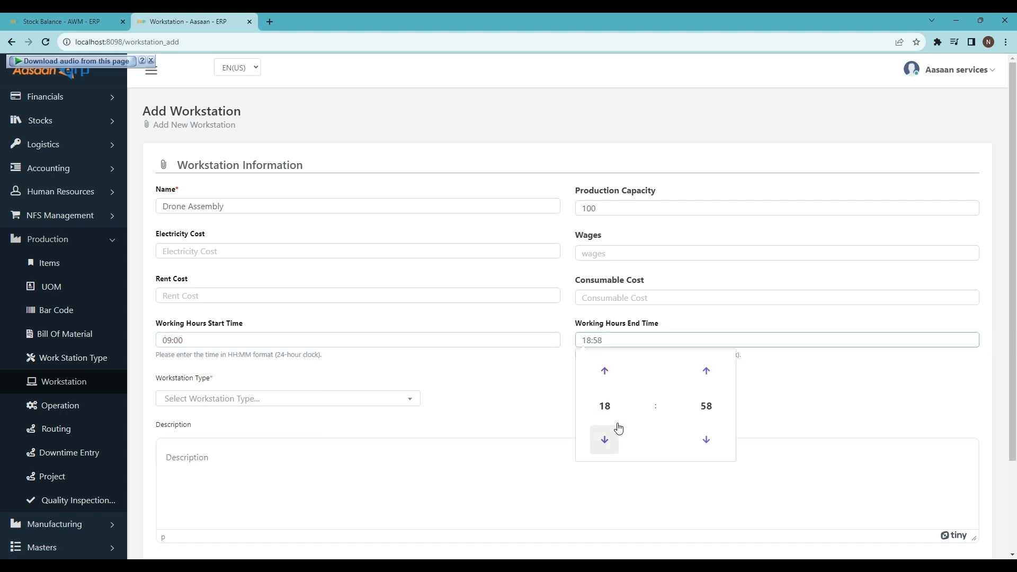
click(604, 371)
click(708, 372)
click(707, 372)
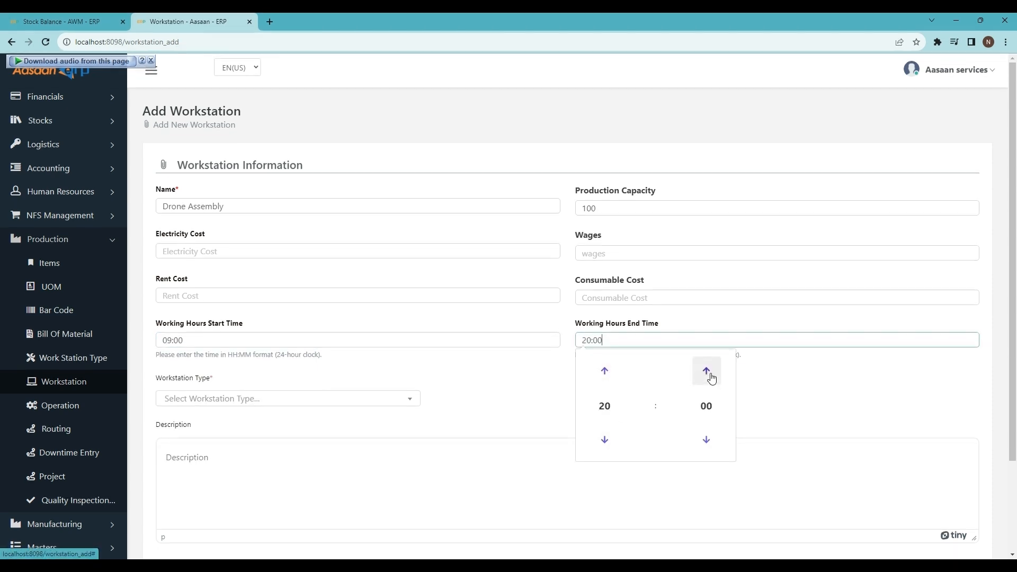
Set the Drone Assembly workstation's type to Electronics Assembly and save the workstation
click(591, 342)
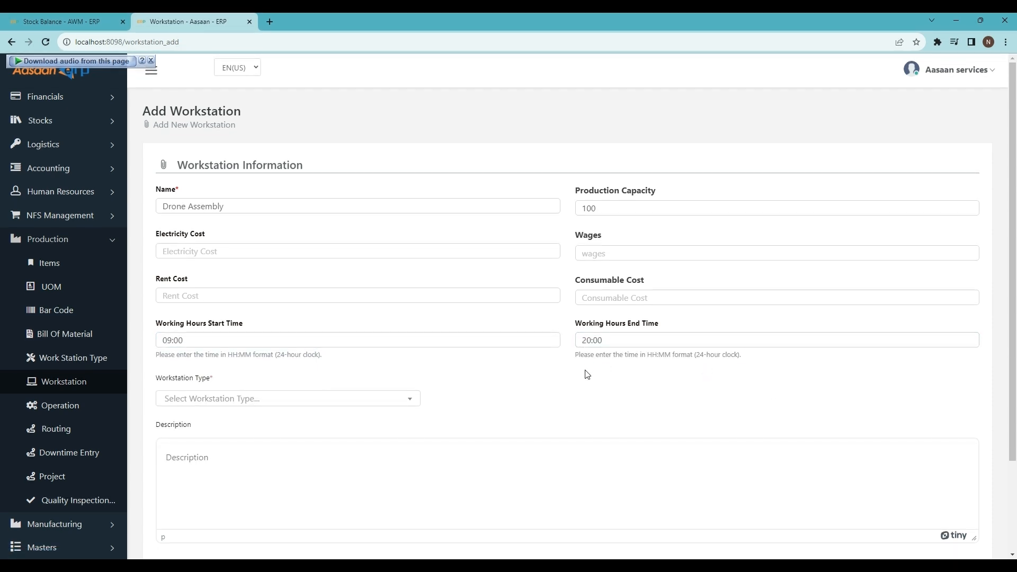
scroll(224, 361, down, 2)
scroll(218, 242, up, 2)
scroll(246, 208, down, 2)
click(259, 290)
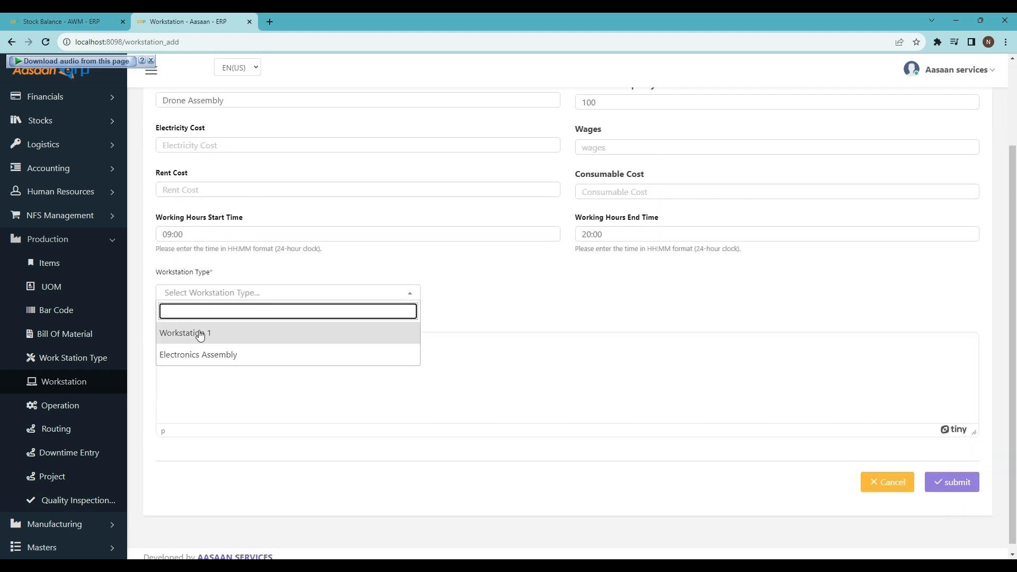
click(214, 358)
scroll(363, 266, up, 2)
scroll(505, 412, down, 1)
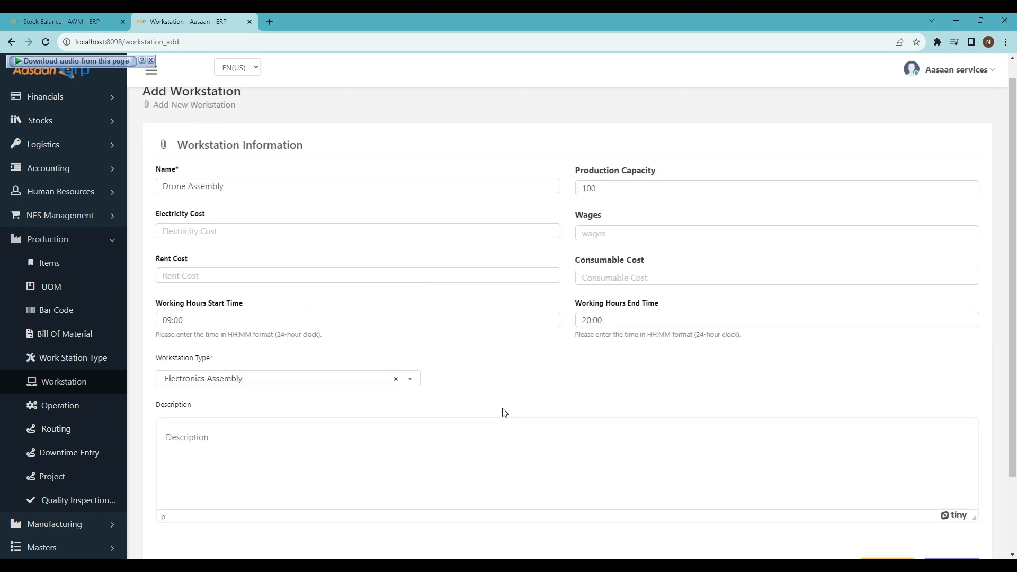
scroll(504, 412, down, 2)
click(952, 474)
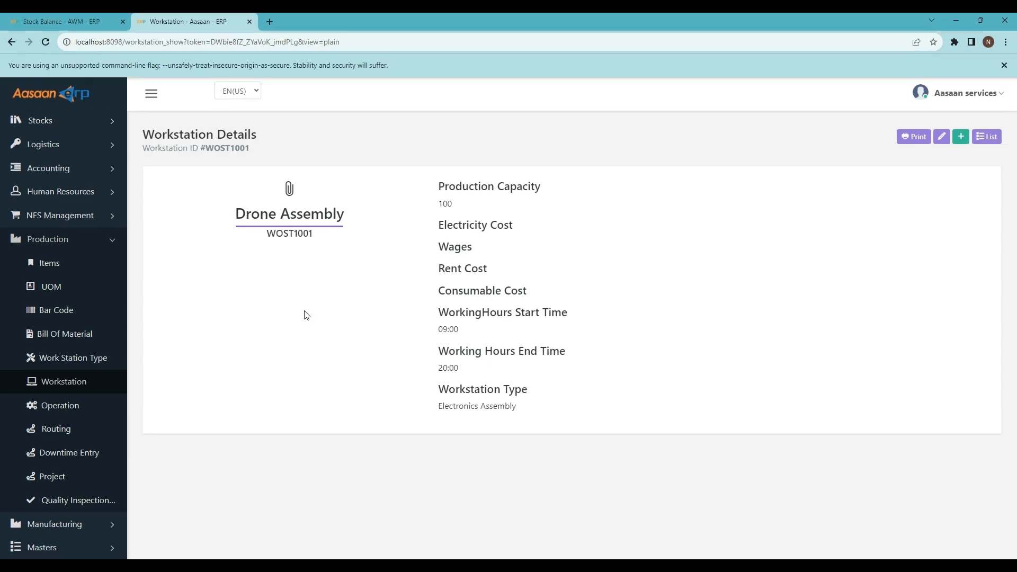
Start a new production operation and assign it to the Drone Assembly workstation
click(82, 408)
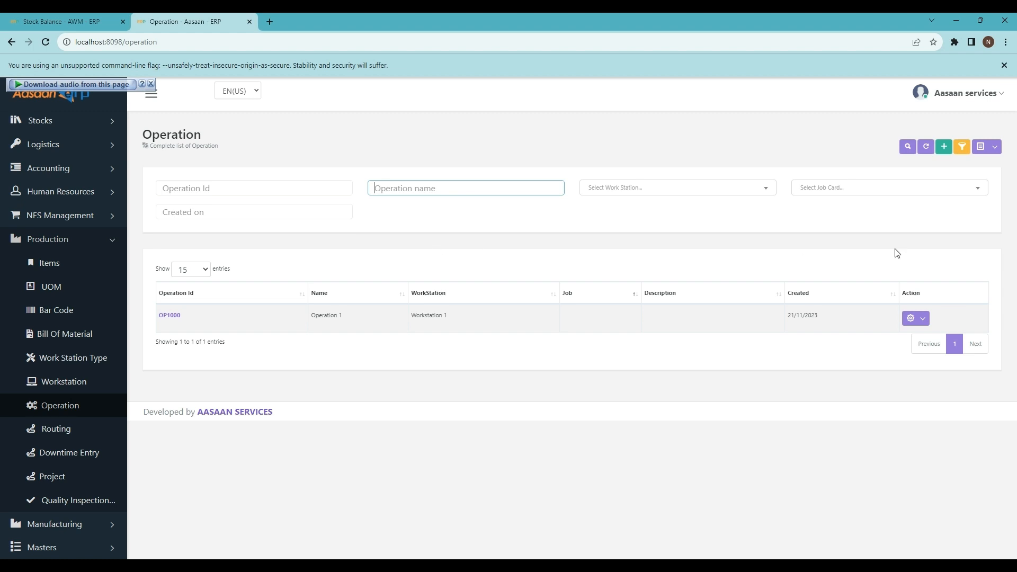
click(944, 150)
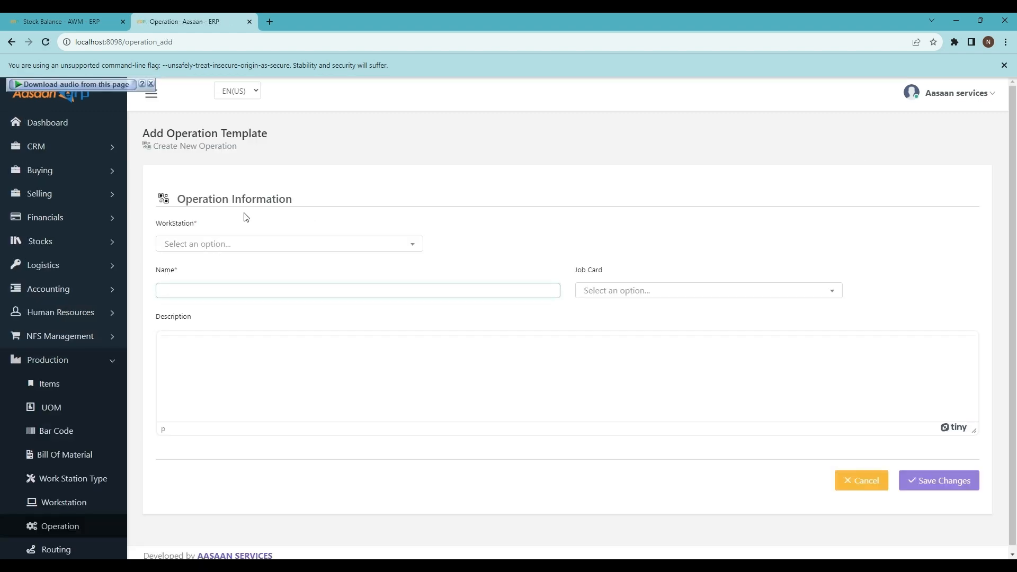
click(220, 247)
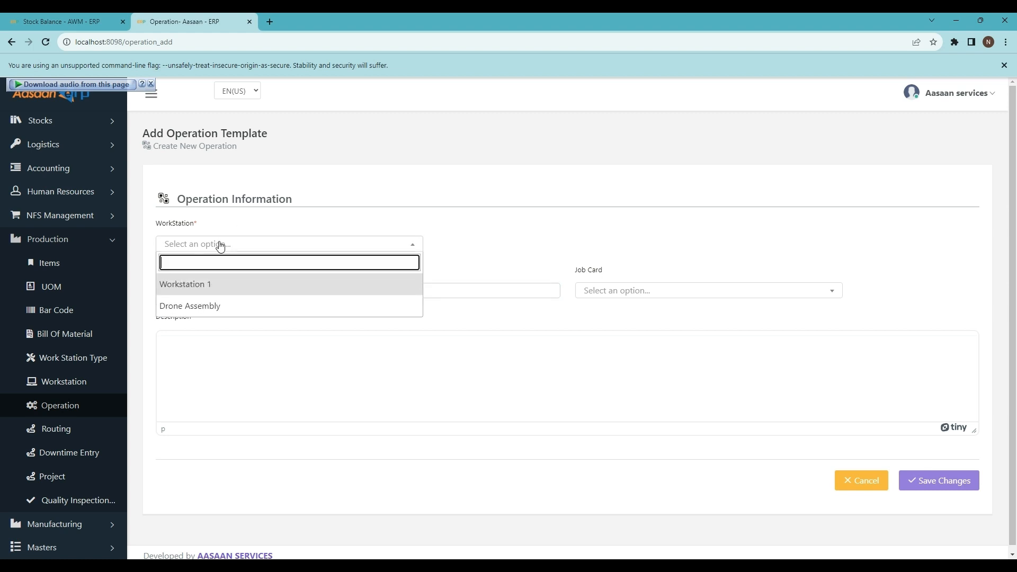
click(207, 309)
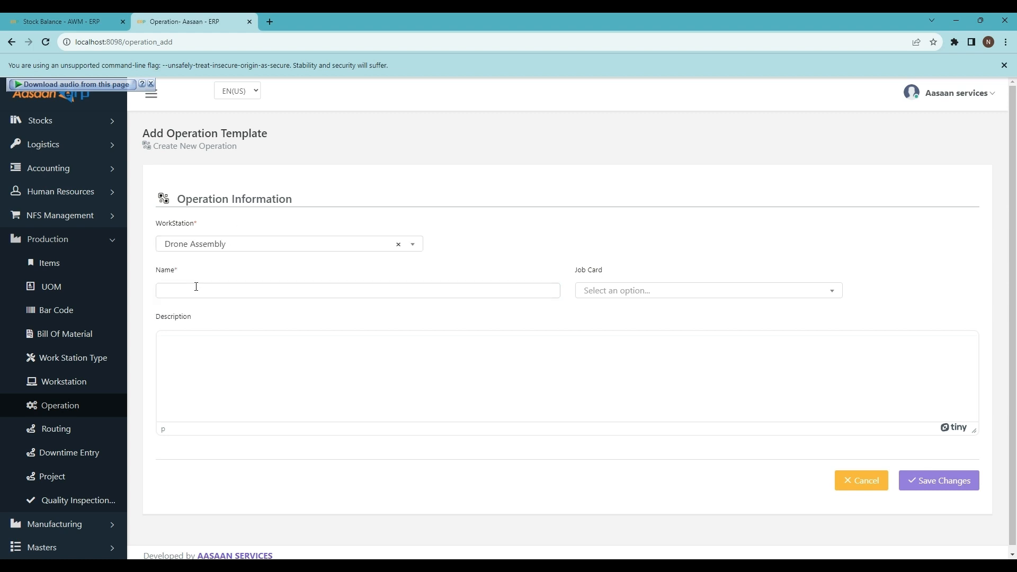
Name the operation Manufacture Drone, leave its job card unselected, and save it
click(196, 286)
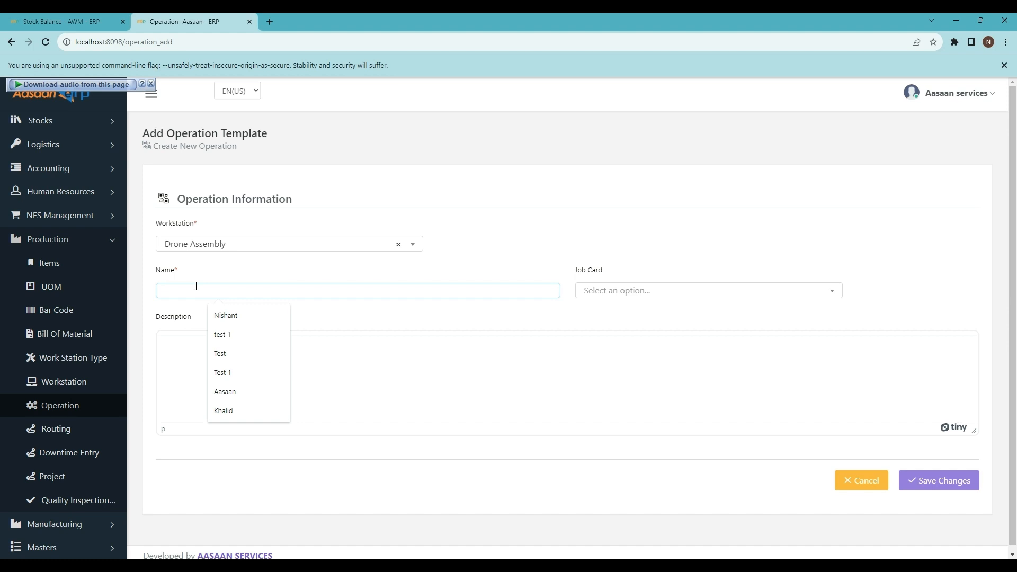
text(Manufact)
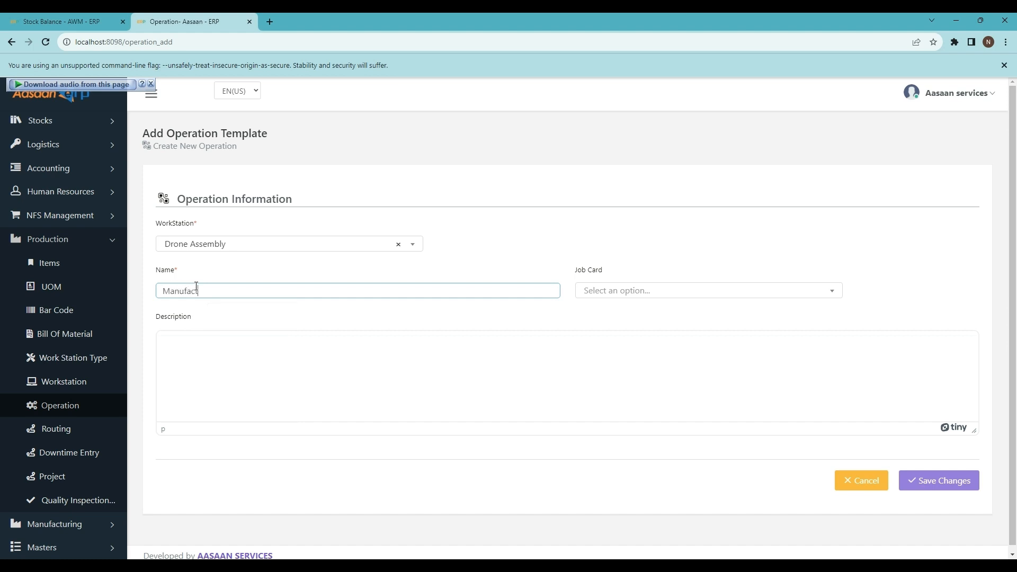
text(ure Drone)
click(619, 264)
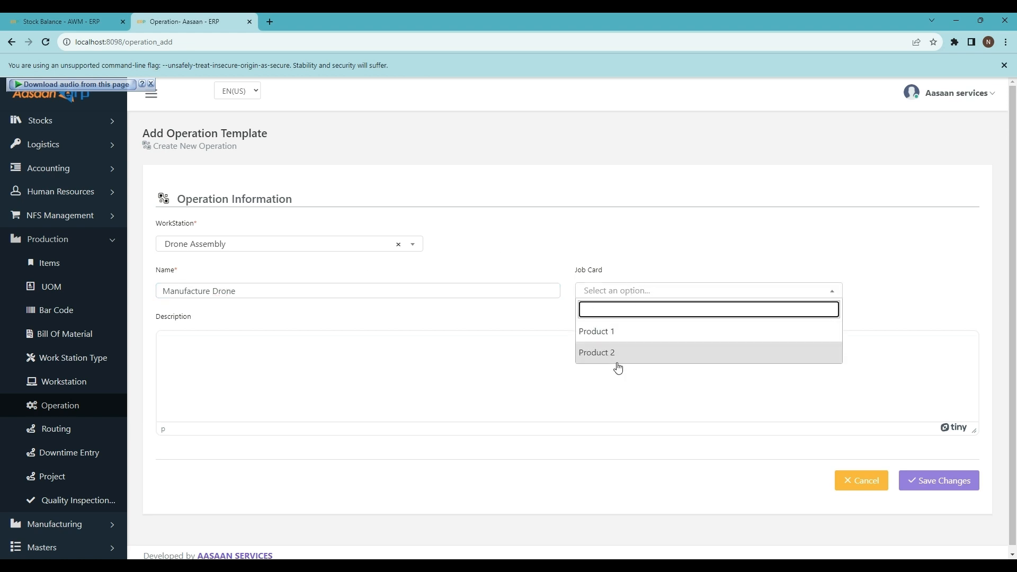
click(616, 269)
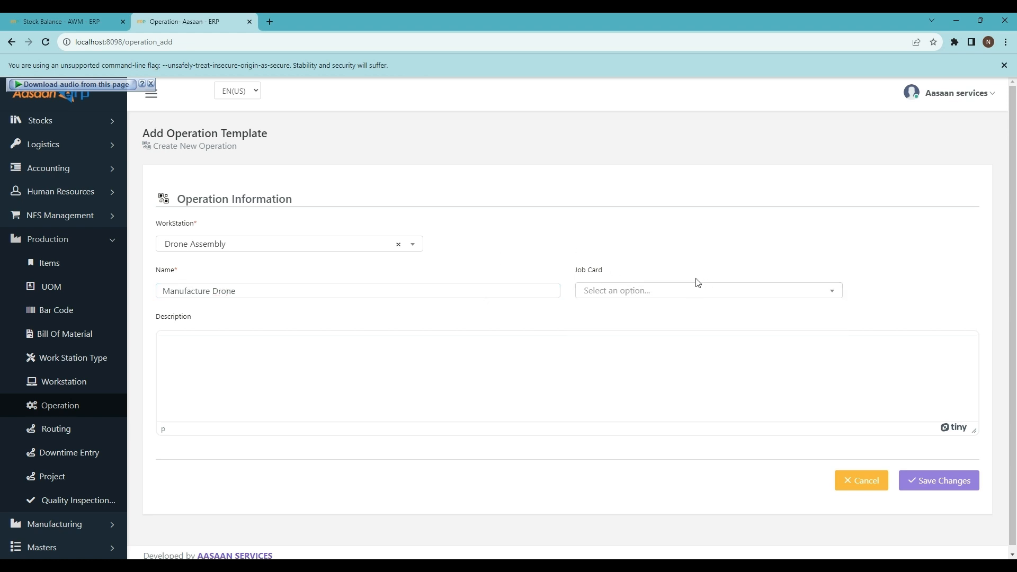
click(951, 488)
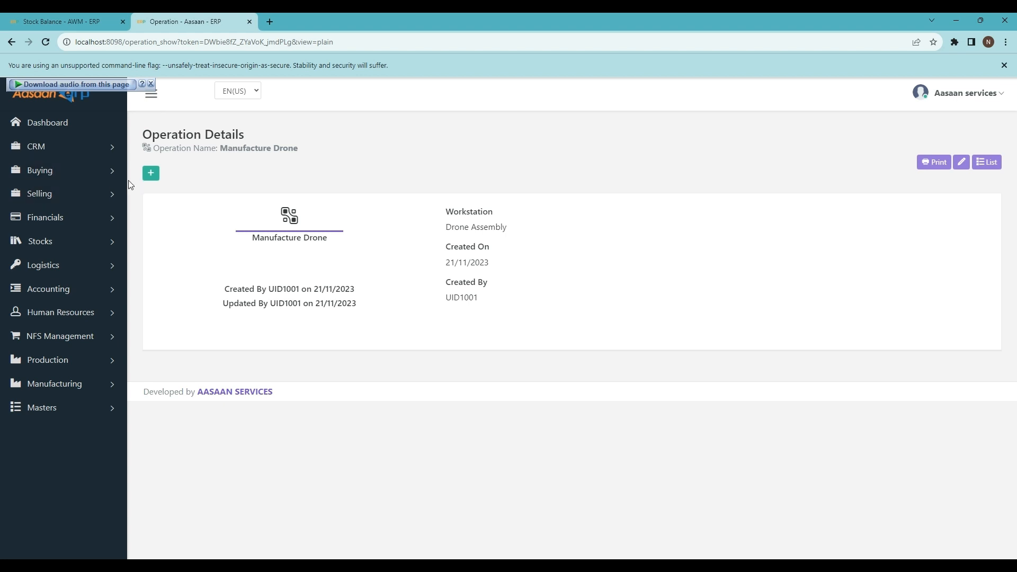
Start a new production routing type named Finish Drone Manufacturing
click(75, 365)
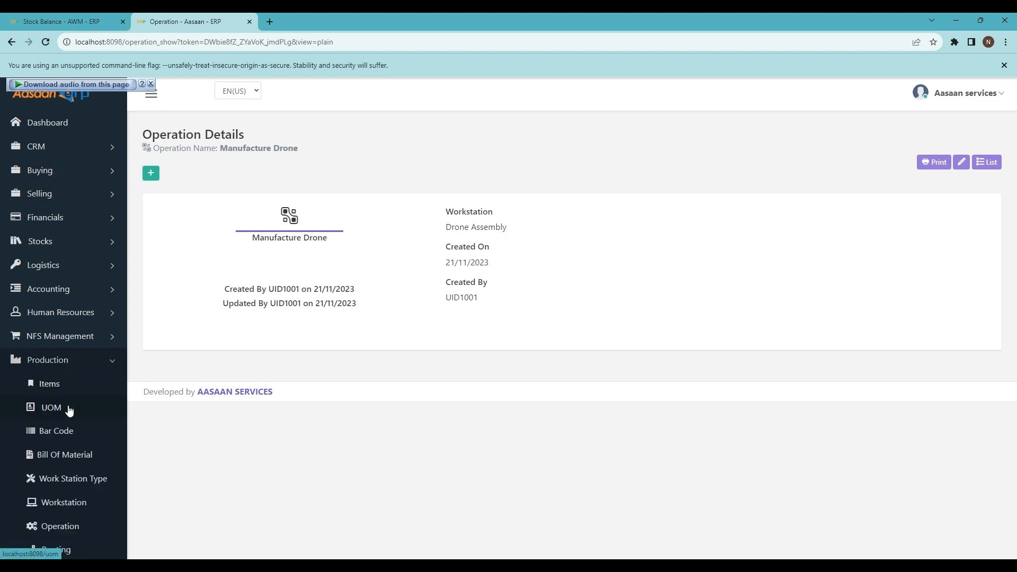
scroll(71, 418, down, 2)
click(77, 435)
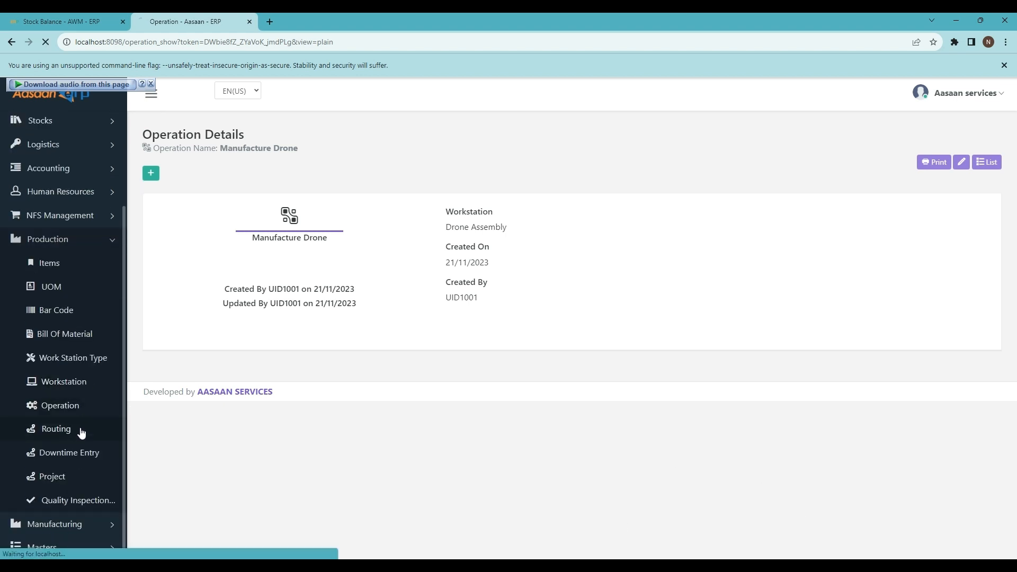
scroll(81, 433, down, 2)
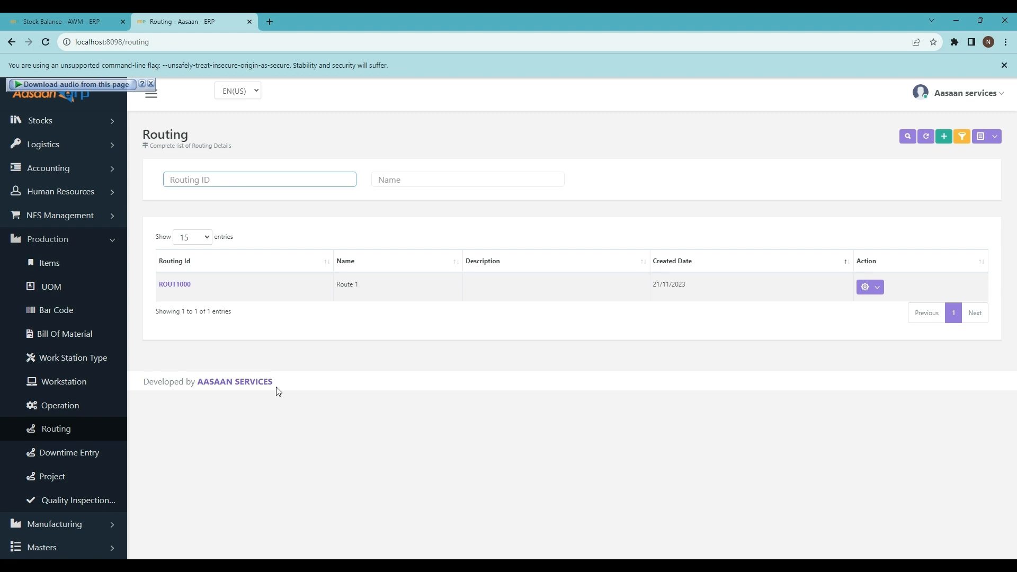
click(944, 141)
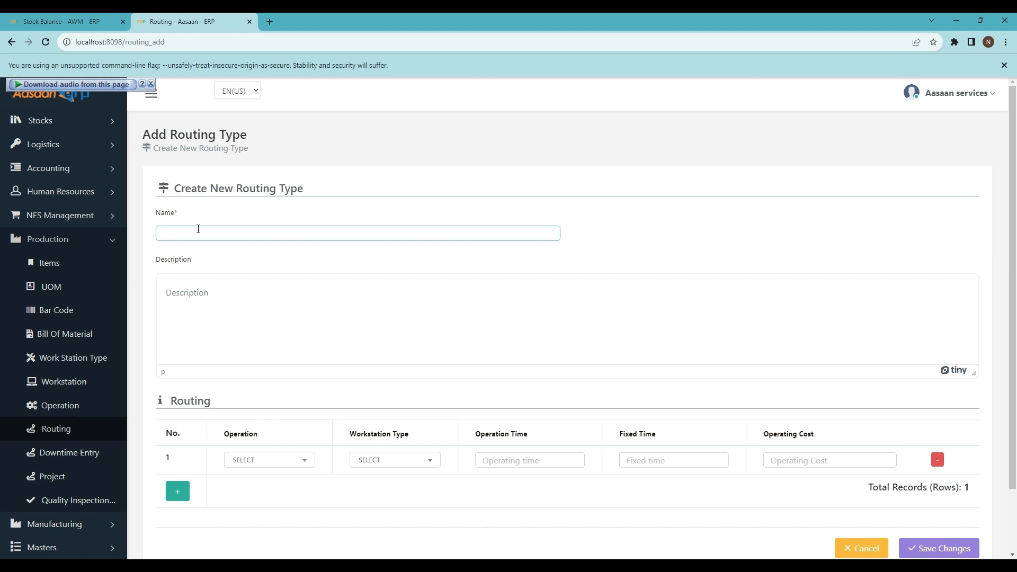
text(Finish Drone MAnufacturing)
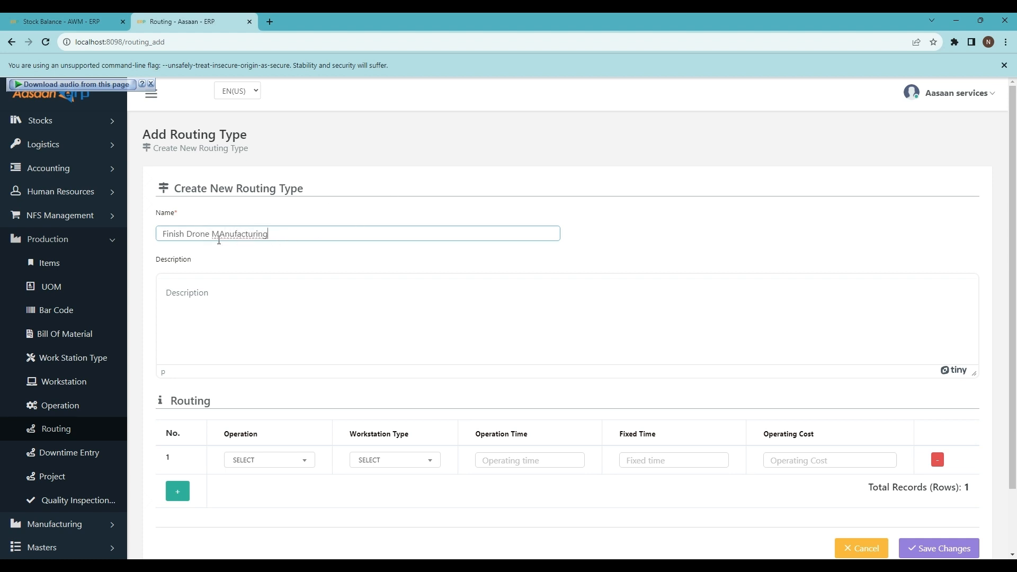
drag(216, 234, 222, 234)
text(a)
scroll(272, 266, down, 1)
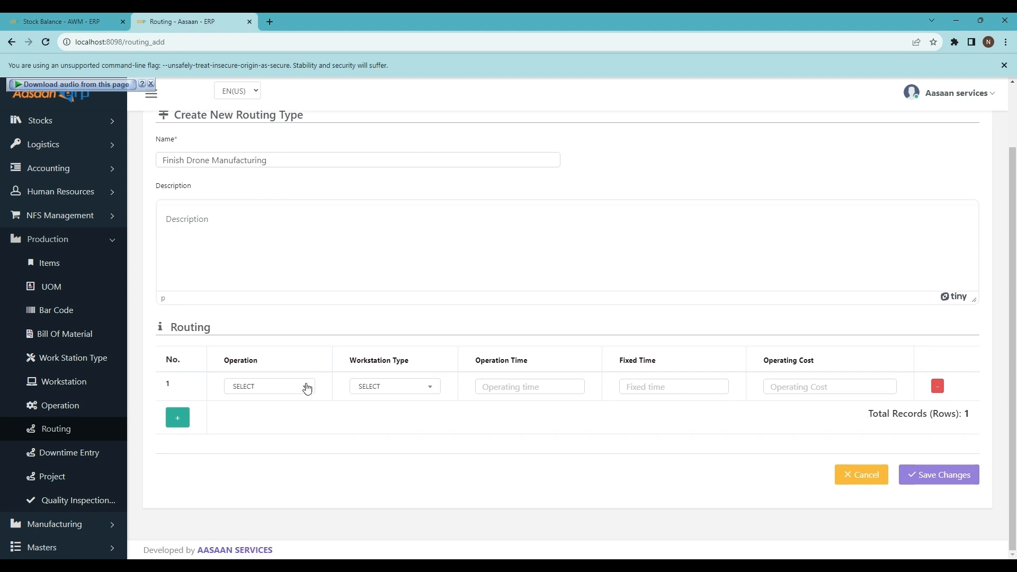
Set the first routing row's operation to Manufacture Drone and its workstation type to Electronics Assembly
click(288, 388)
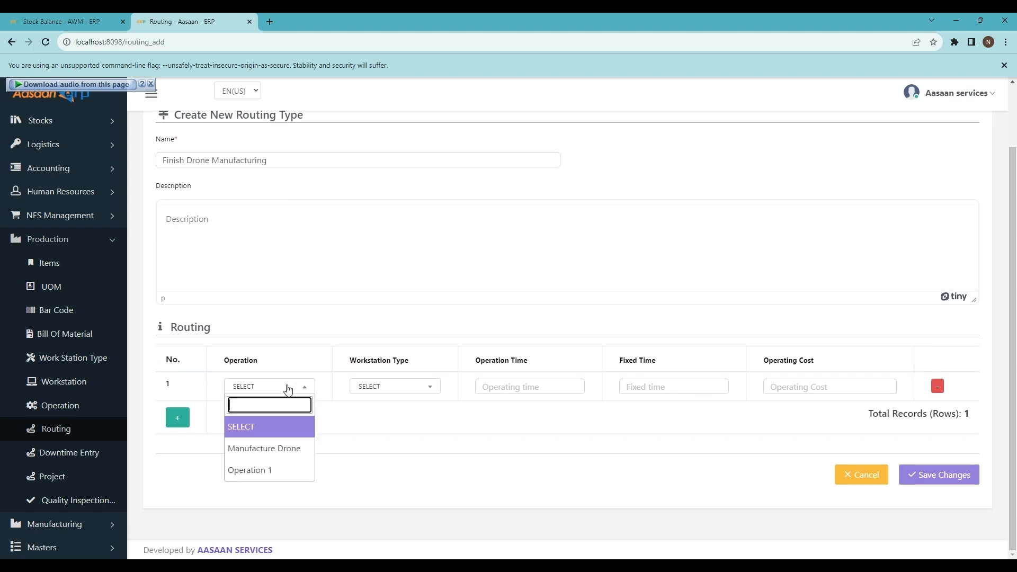
click(281, 456)
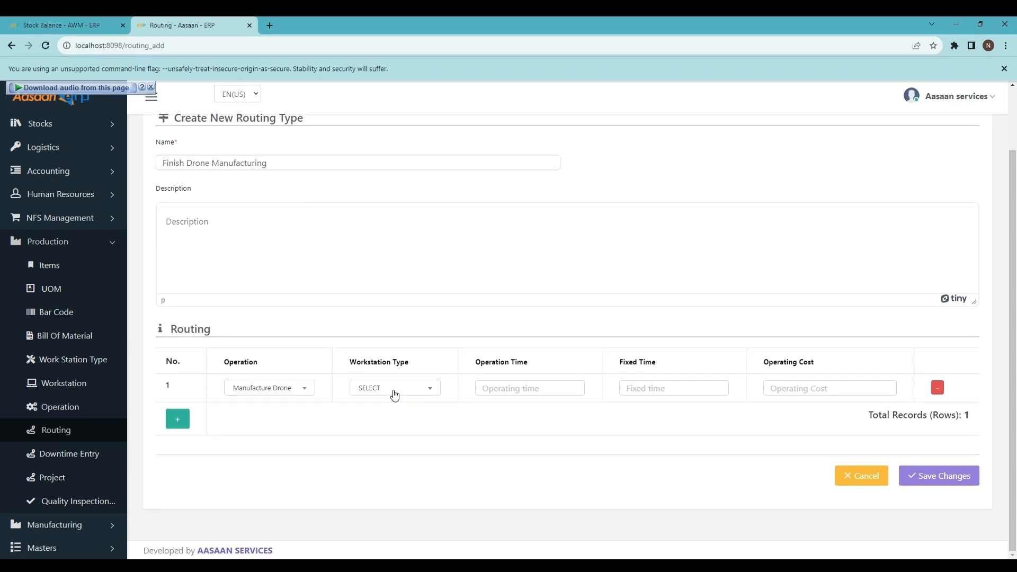
click(389, 392)
click(402, 456)
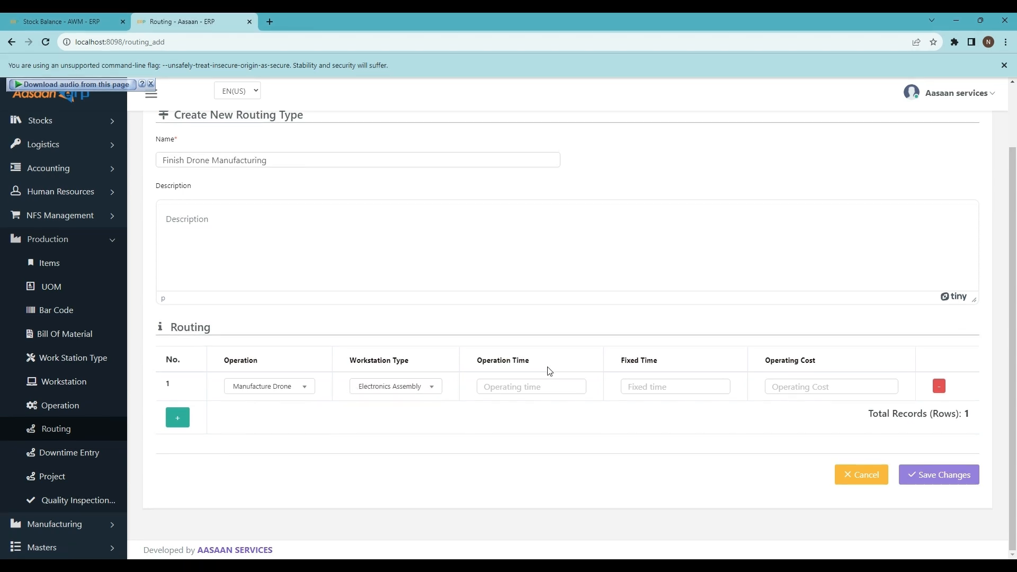
Set the first routing row's operation time to 02:00
click(507, 387)
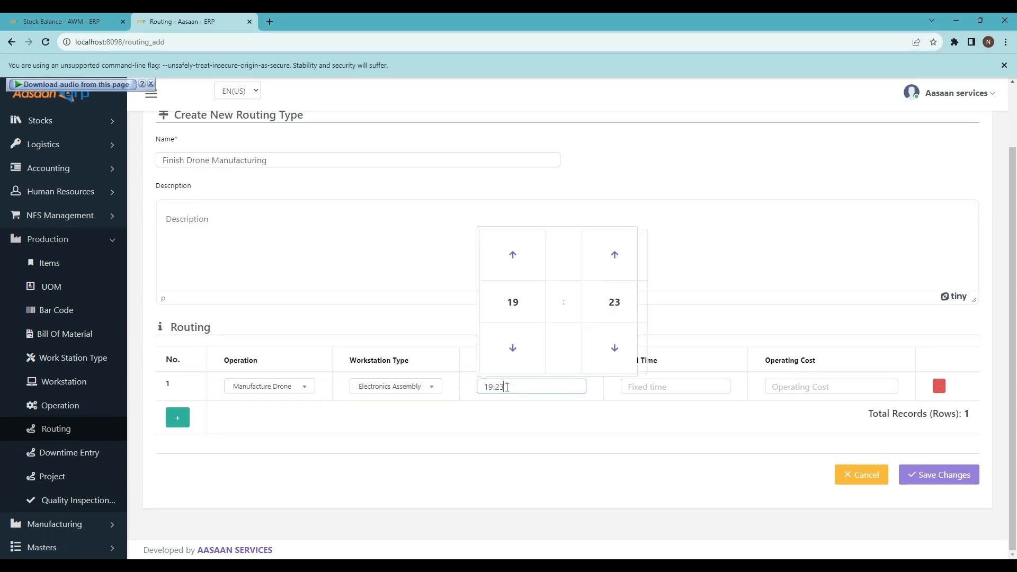
click(659, 385)
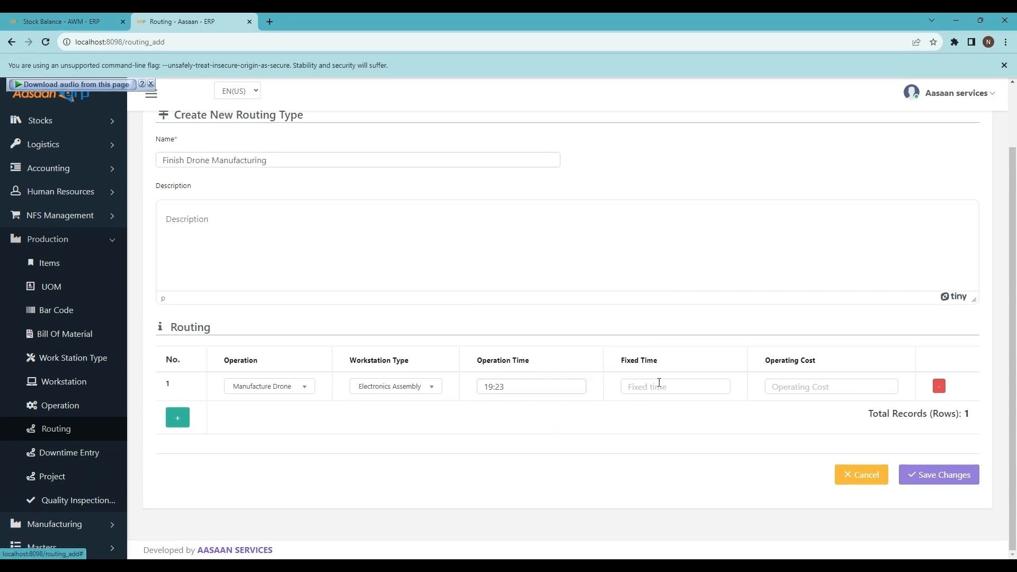
click(511, 388)
click(509, 348)
click(510, 348)
click(508, 348)
click(508, 348)
click(506, 349)
click(503, 351)
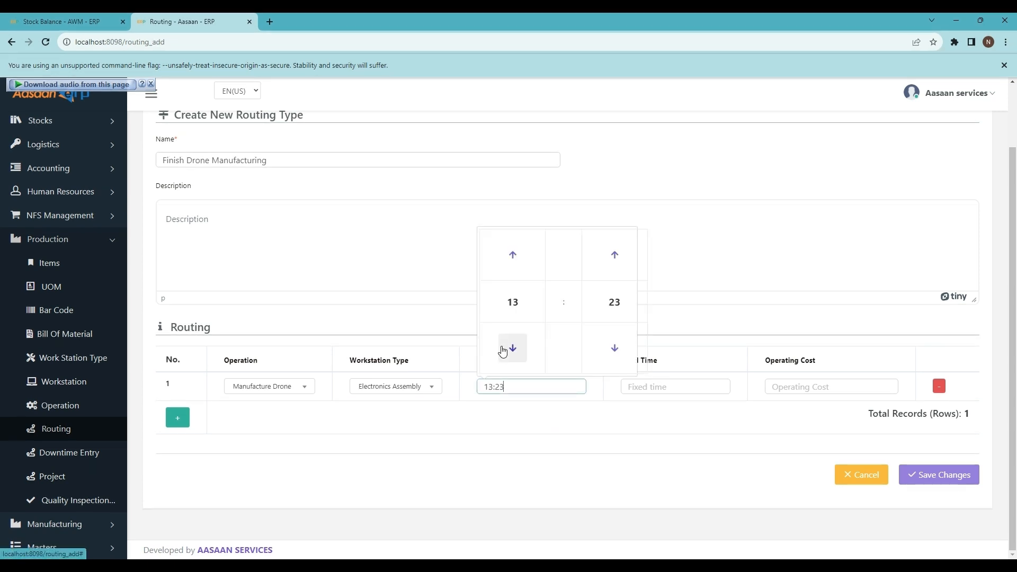
click(503, 351)
click(516, 304)
click(590, 221)
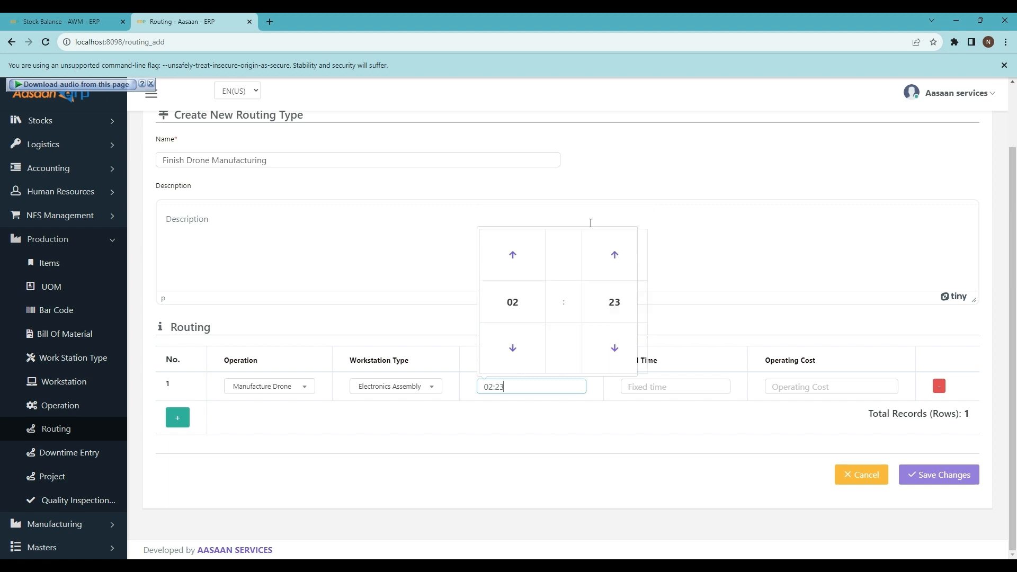
click(615, 303)
click(502, 269)
click(684, 378)
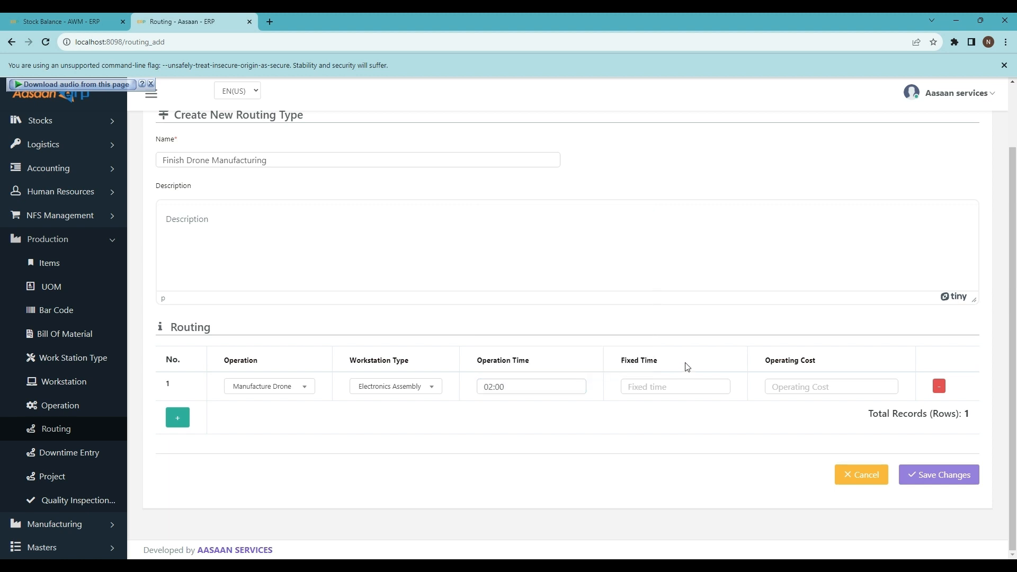
Set the first routing row's fixed time to 01:00
click(644, 384)
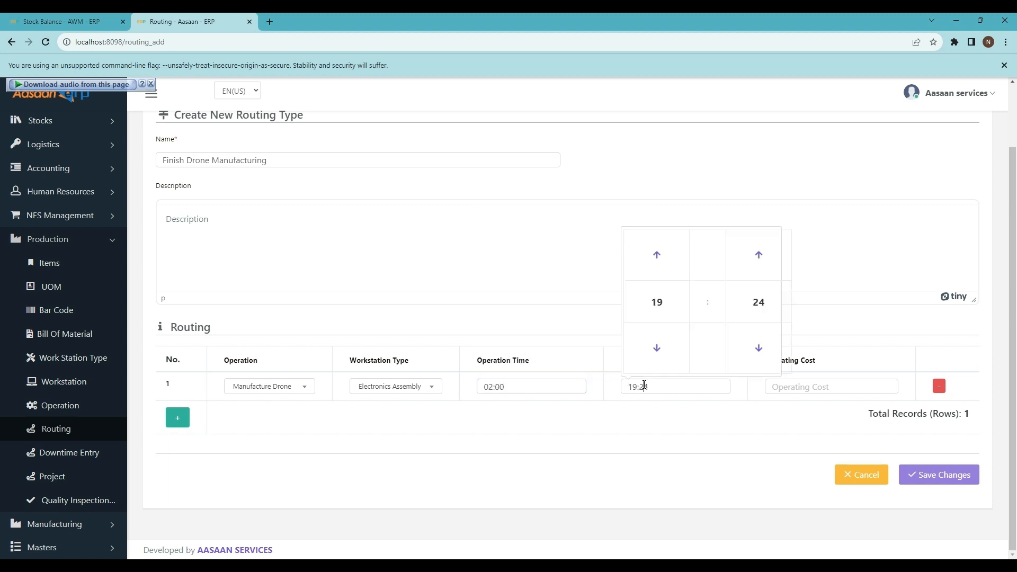
click(659, 303)
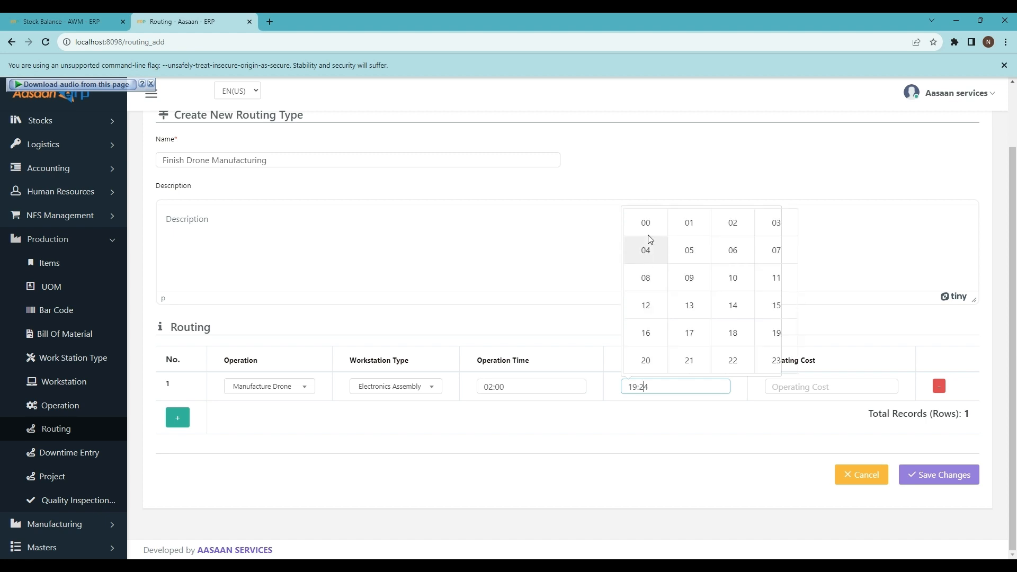
click(690, 224)
click(742, 307)
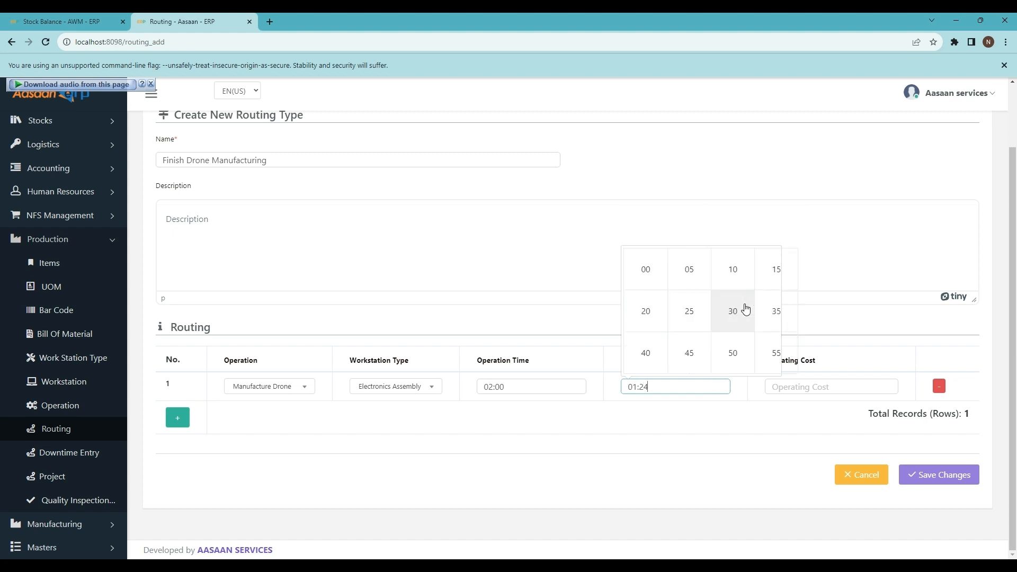
click(643, 272)
click(788, 440)
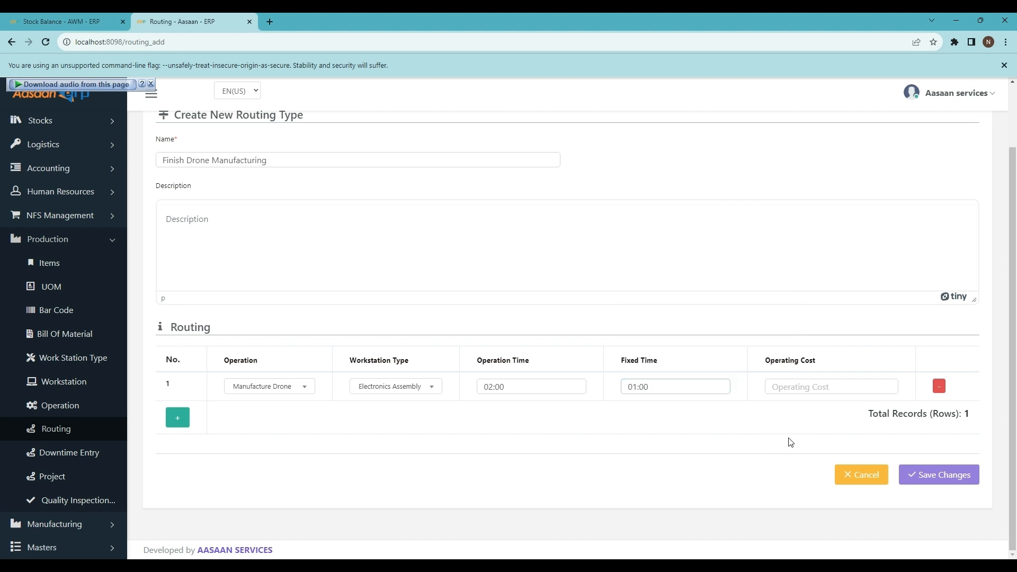
Set the first routing row's operating cost to 100
click(789, 389)
text(100)
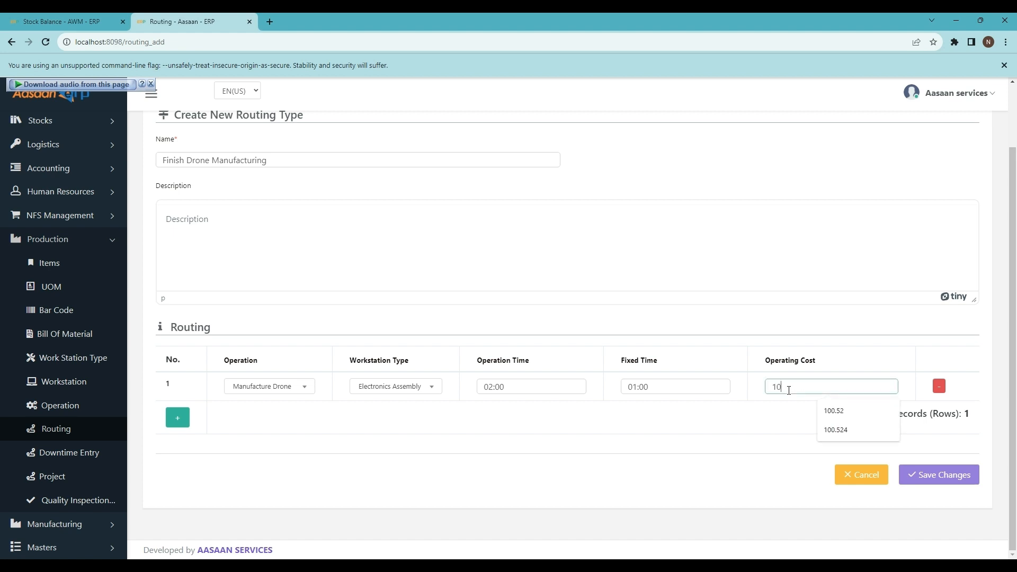
click(740, 431)
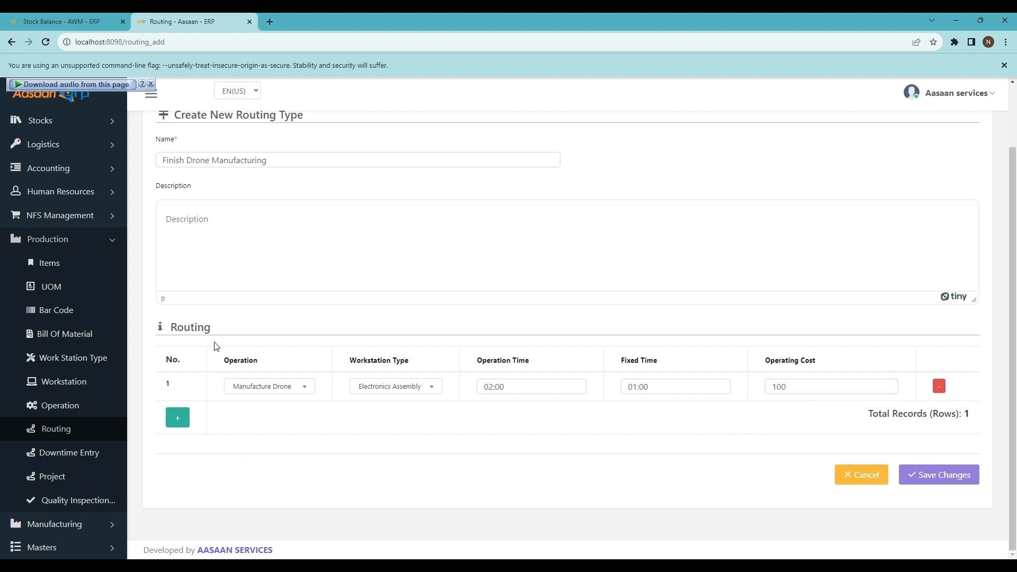
Add a second routing row with operation Operation 1 and workstation type Electronics Assembly
click(183, 421)
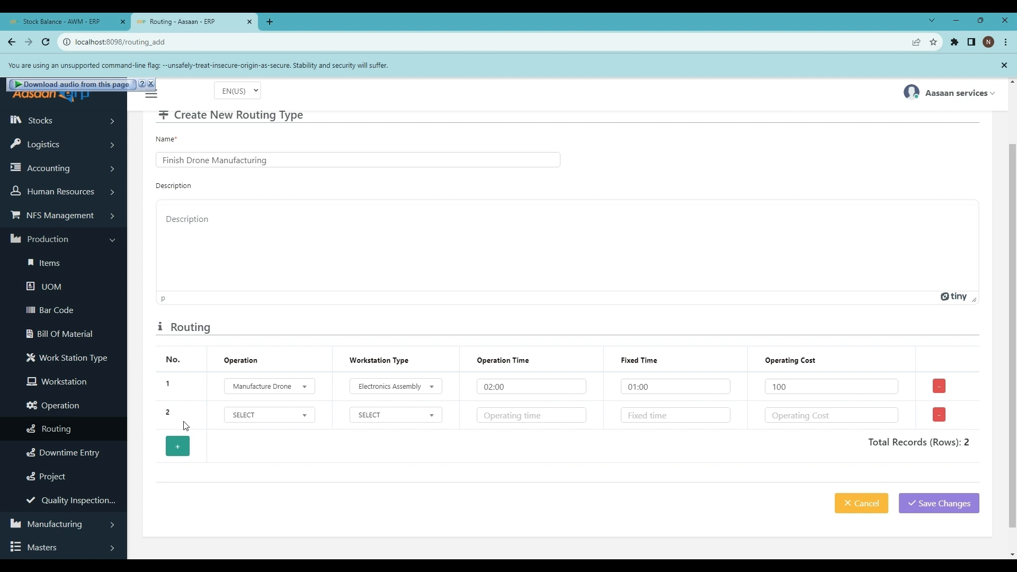
click(278, 421)
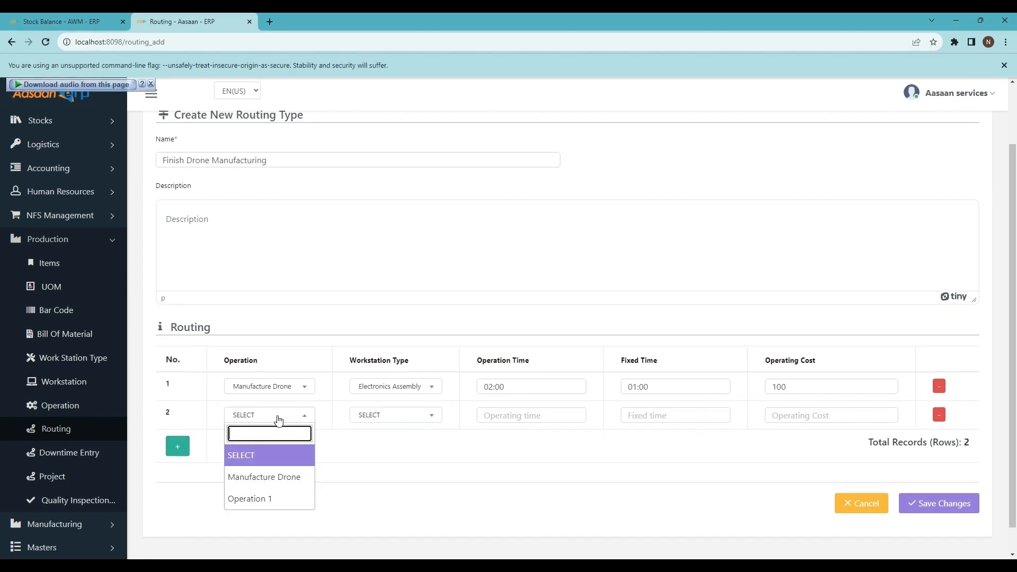
click(284, 499)
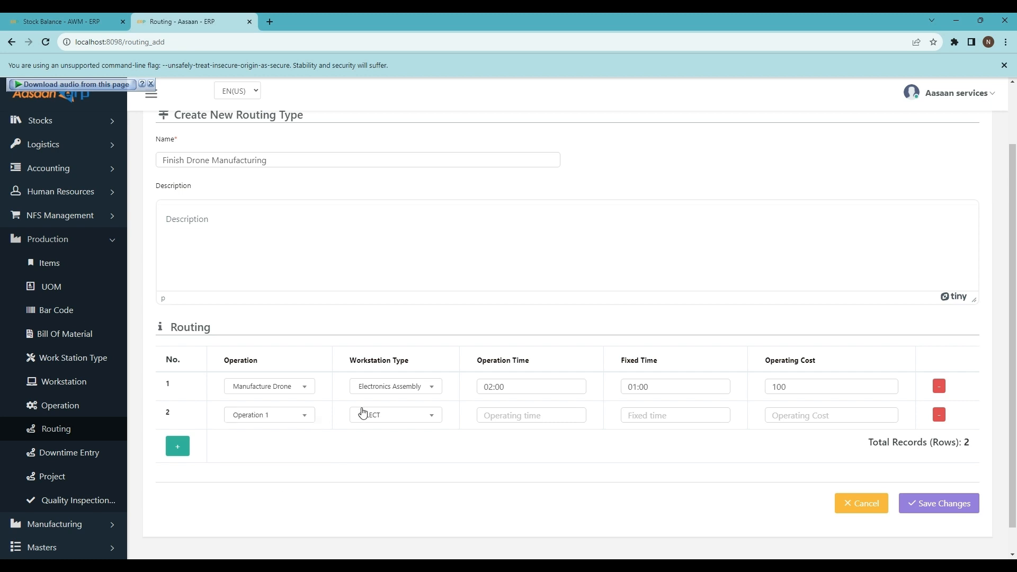
click(395, 415)
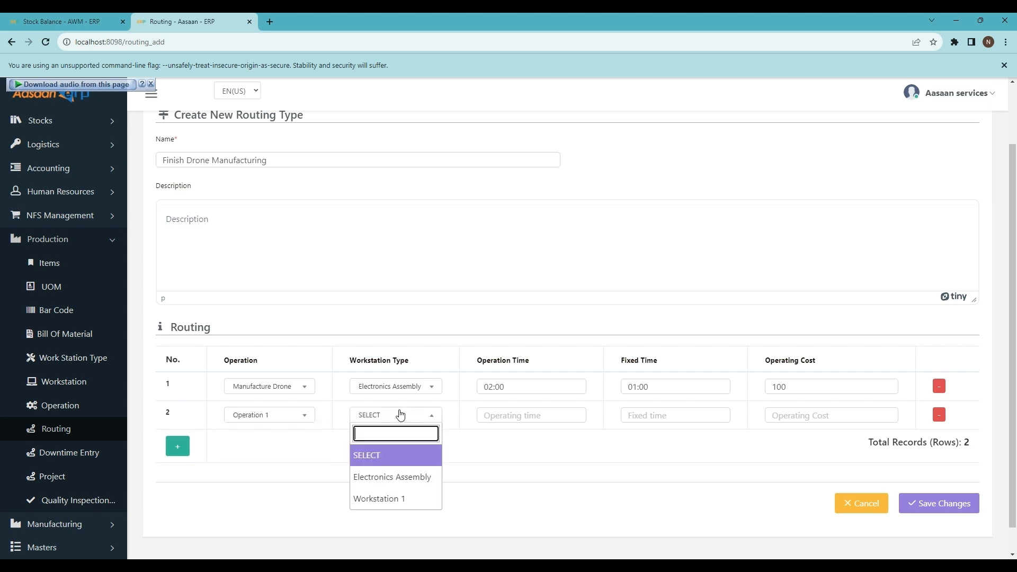
click(408, 476)
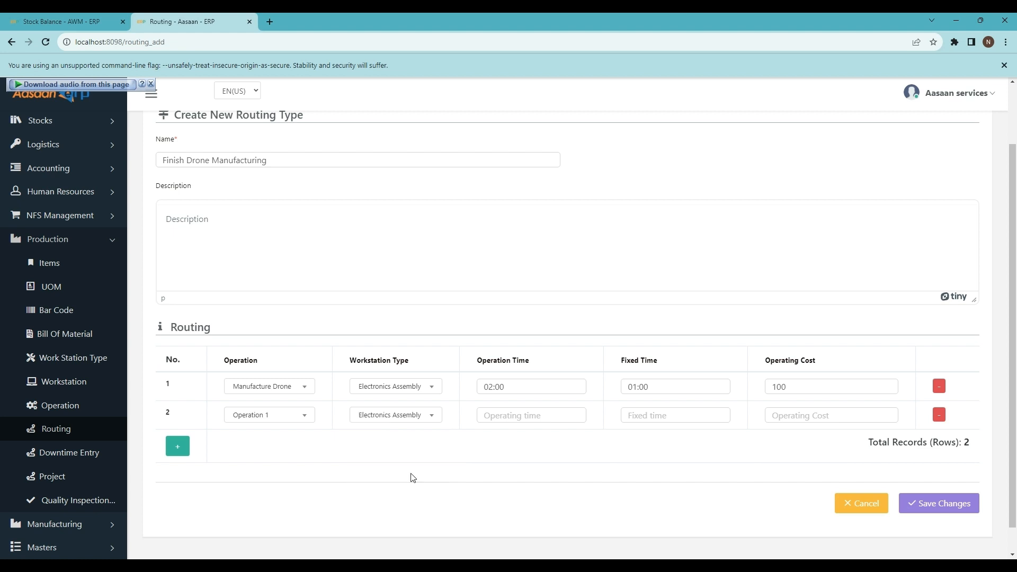
Set the second routing row's operation time and fixed time to 19:24 and its operating cost to 50, and save the routing
click(530, 418)
click(585, 455)
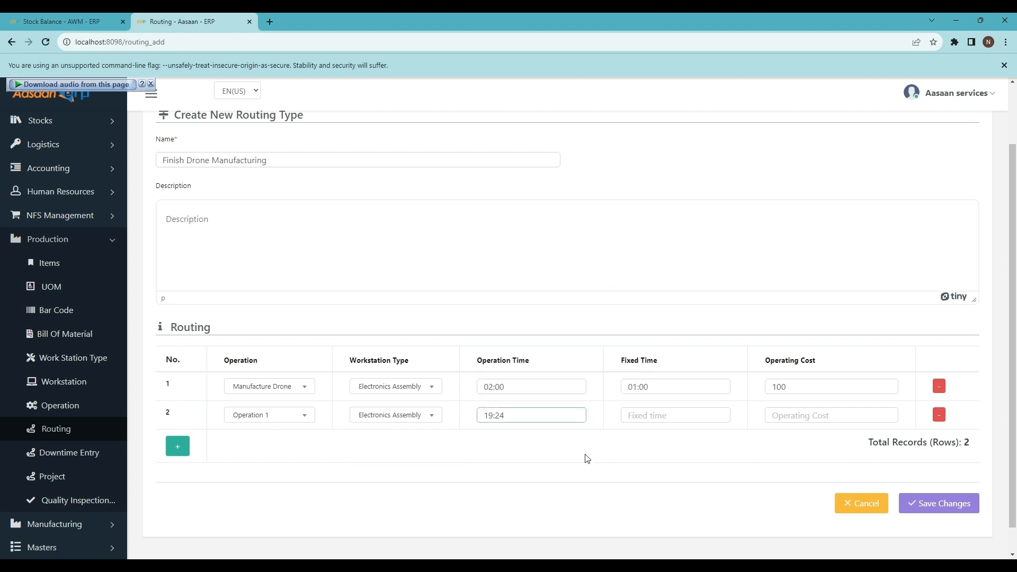
click(676, 421)
click(711, 459)
click(820, 418)
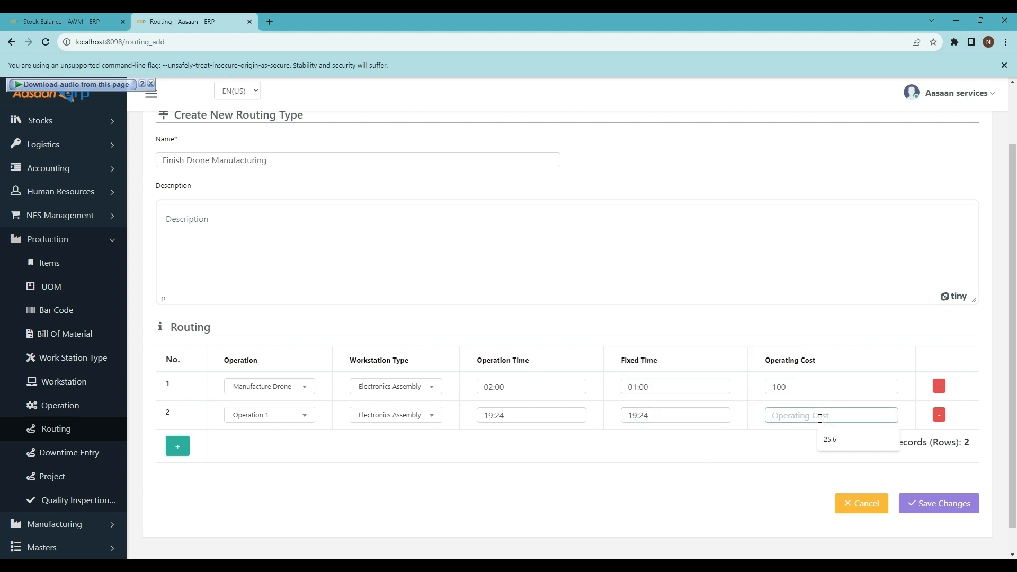
text(50)
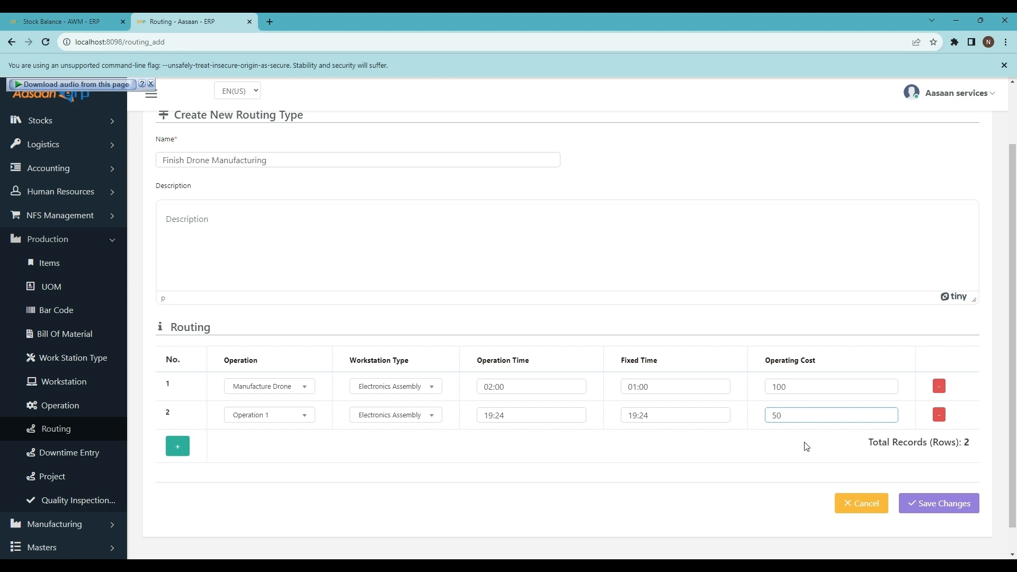
click(932, 506)
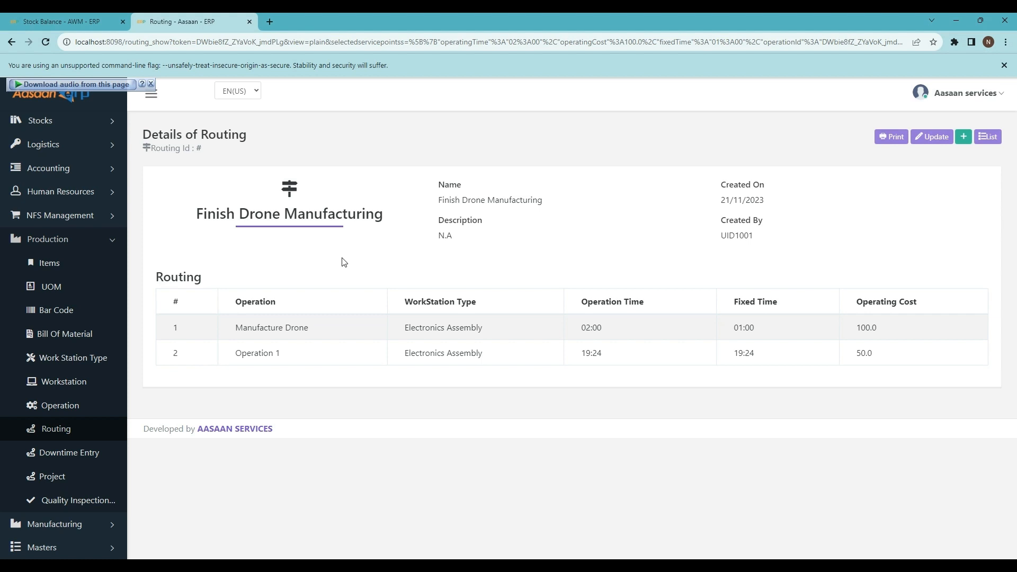
Start a new downtime entry with naming series "series xyz" and workstation Drone Assembly
click(69, 454)
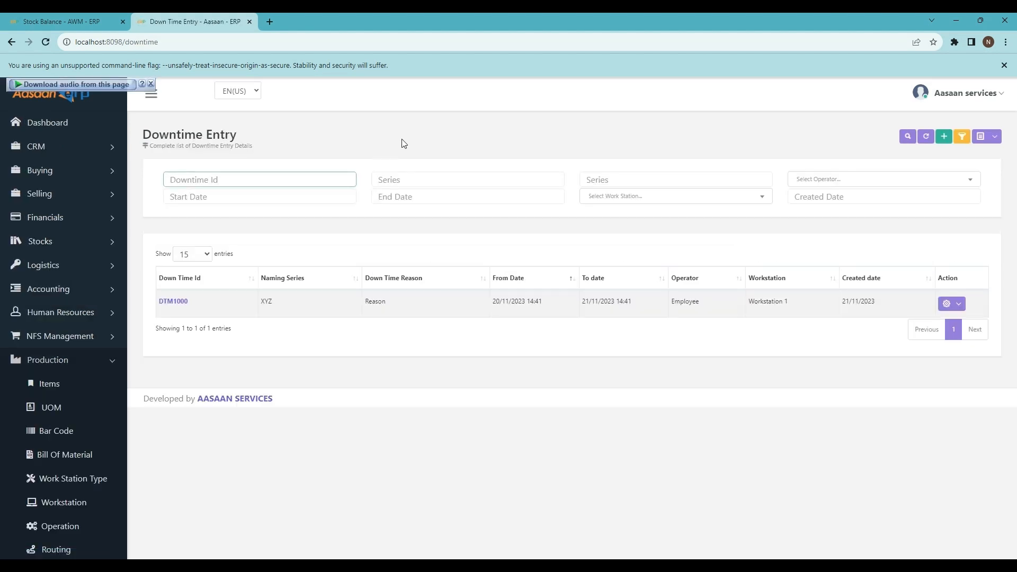
click(943, 136)
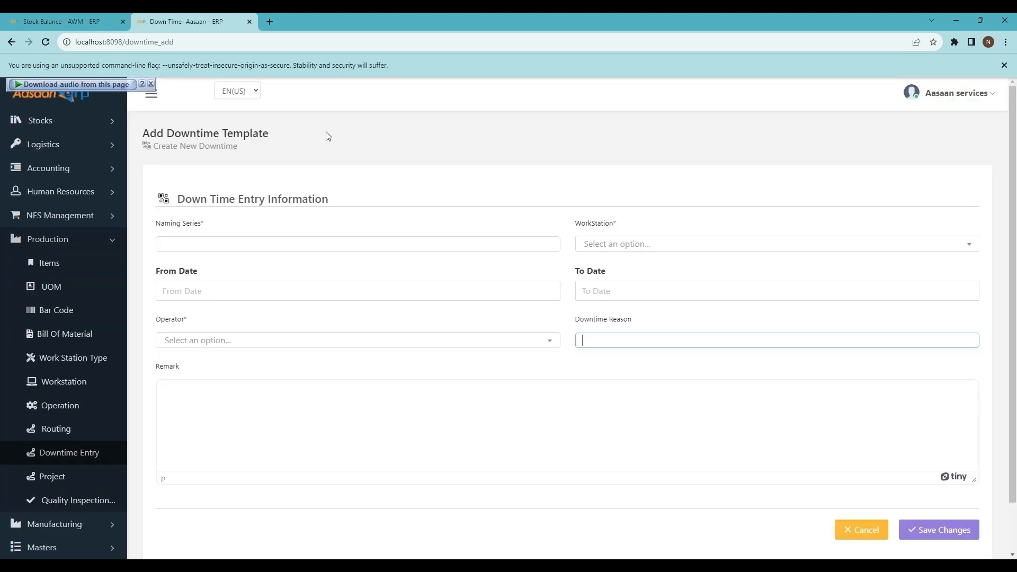
click(259, 243)
key(Down)
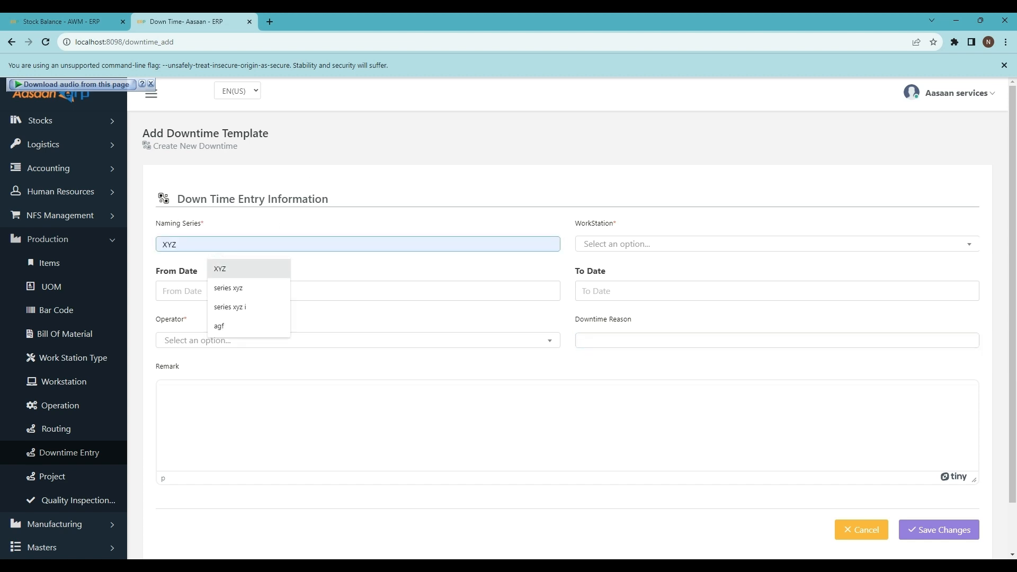
key(Down)
key(Return)
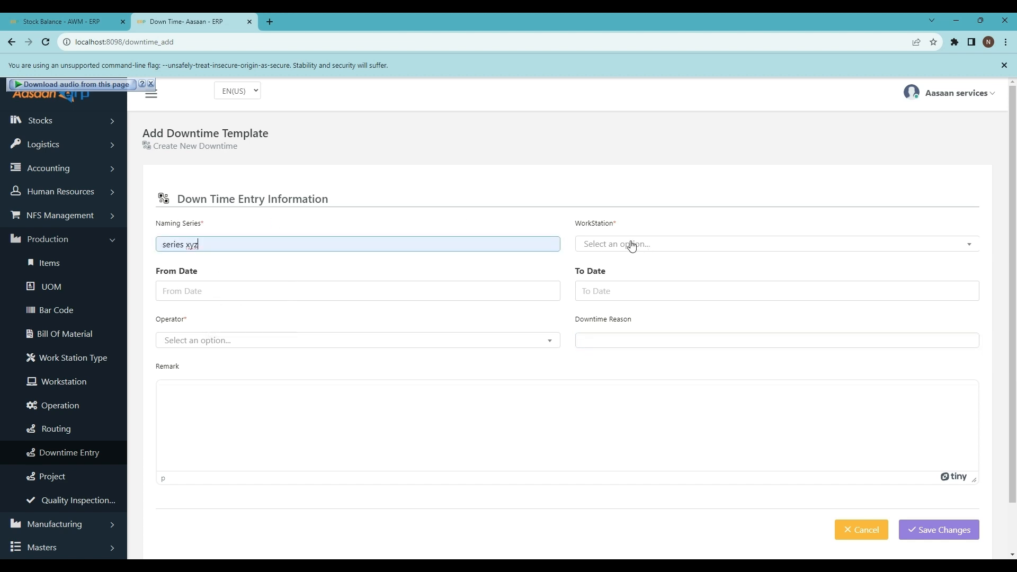
click(631, 245)
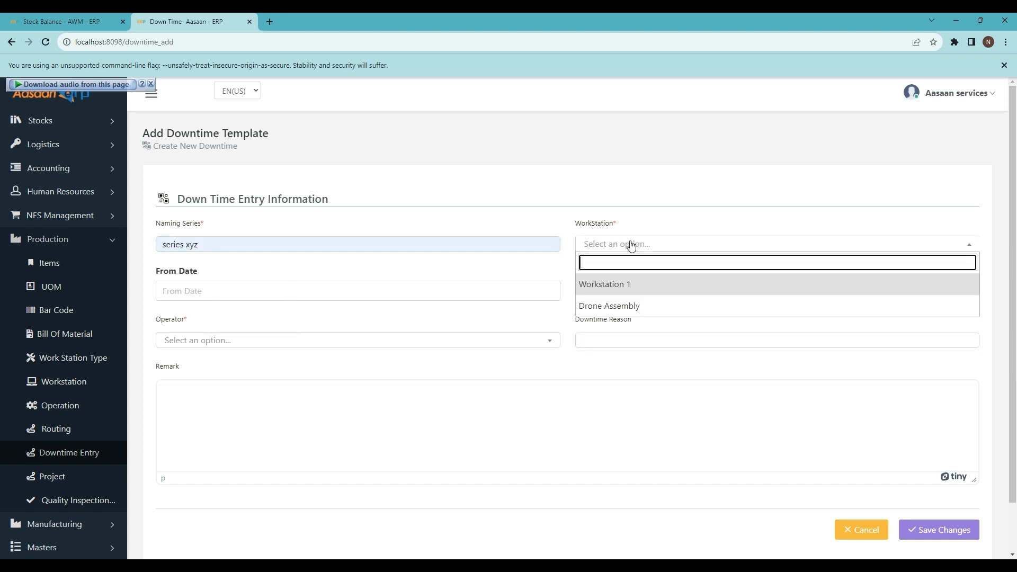
click(641, 306)
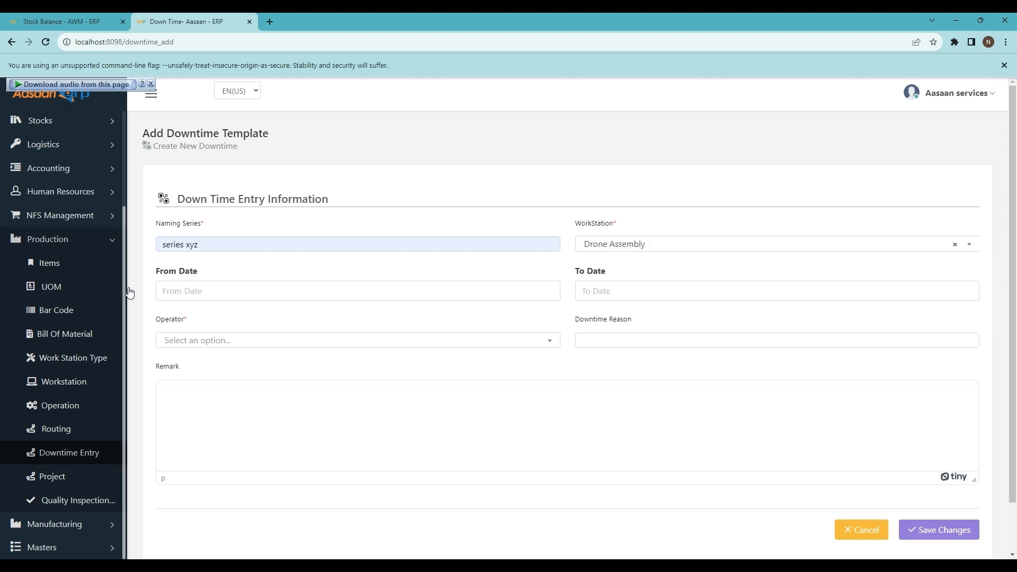
Set the downtime period from 20/11/2023 19:30 to 21/11/2023 19:30
click(171, 291)
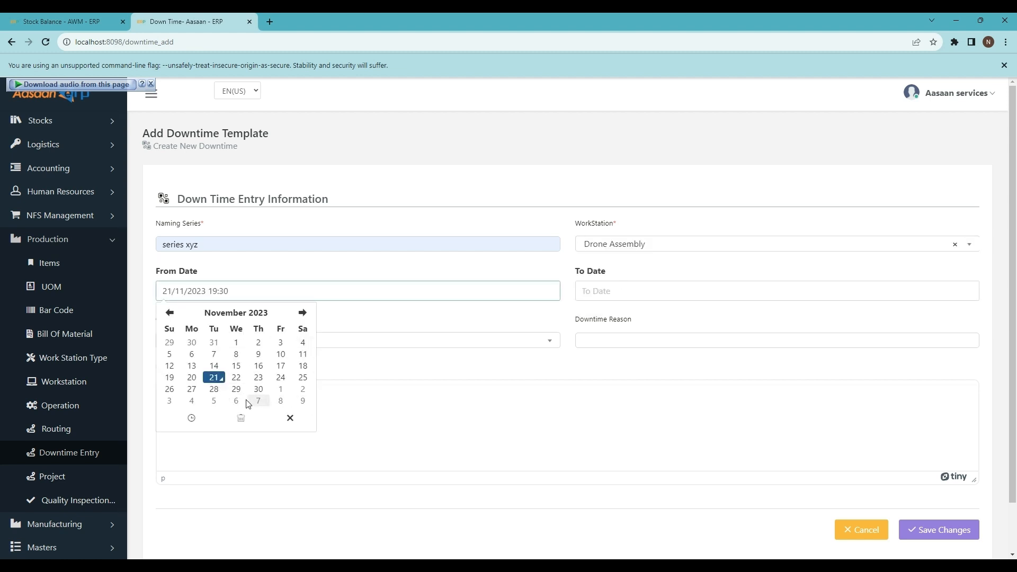
click(191, 377)
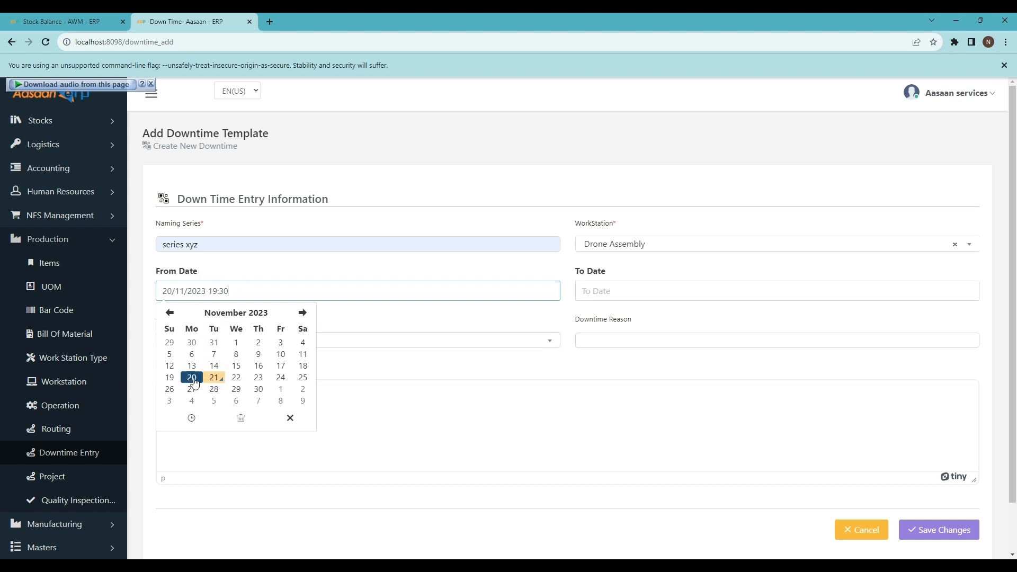
click(271, 266)
click(670, 292)
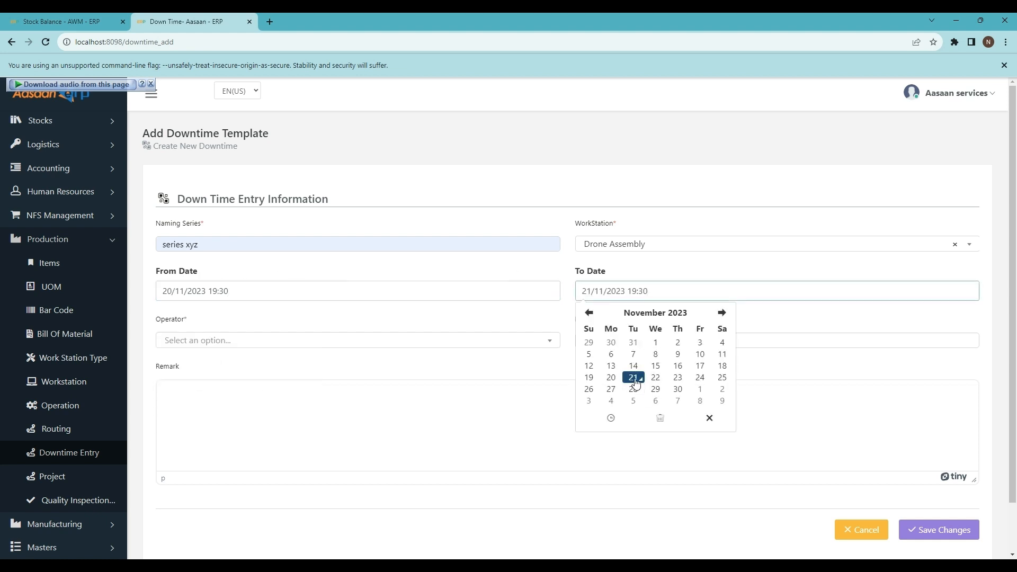
click(539, 273)
Choose Employee as the downtime entry's operator
click(207, 341)
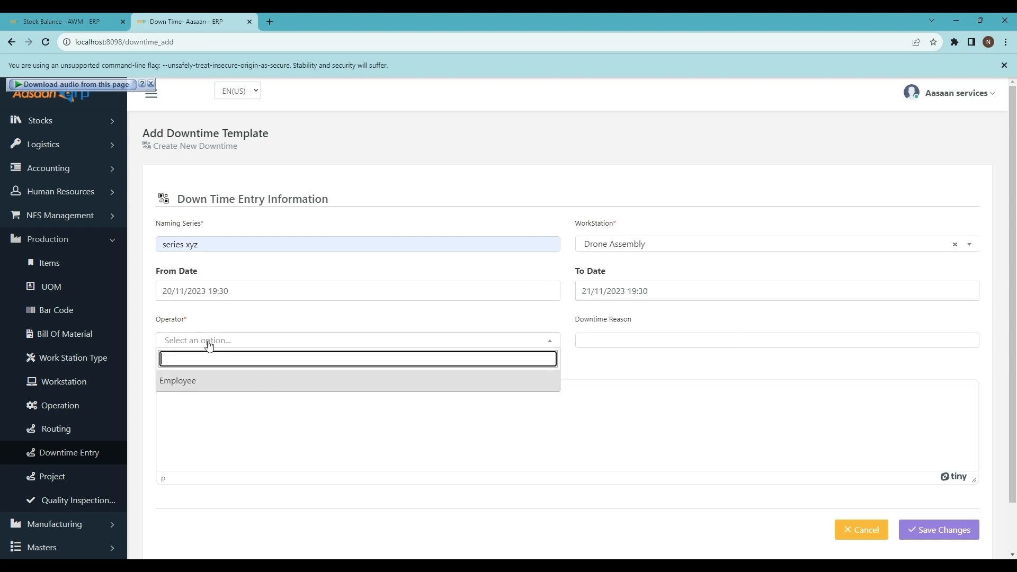
click(204, 387)
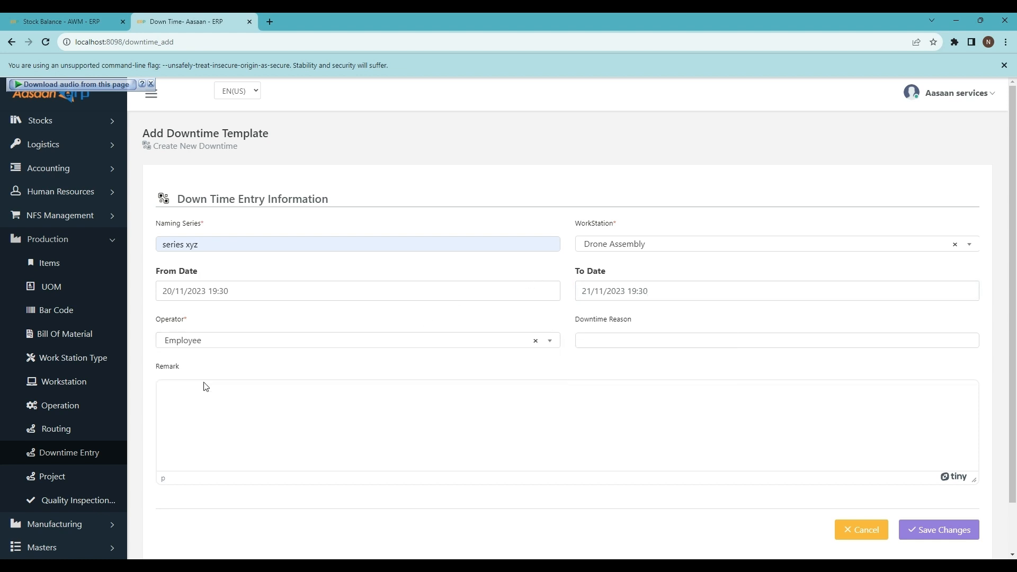
click(234, 345)
click(232, 342)
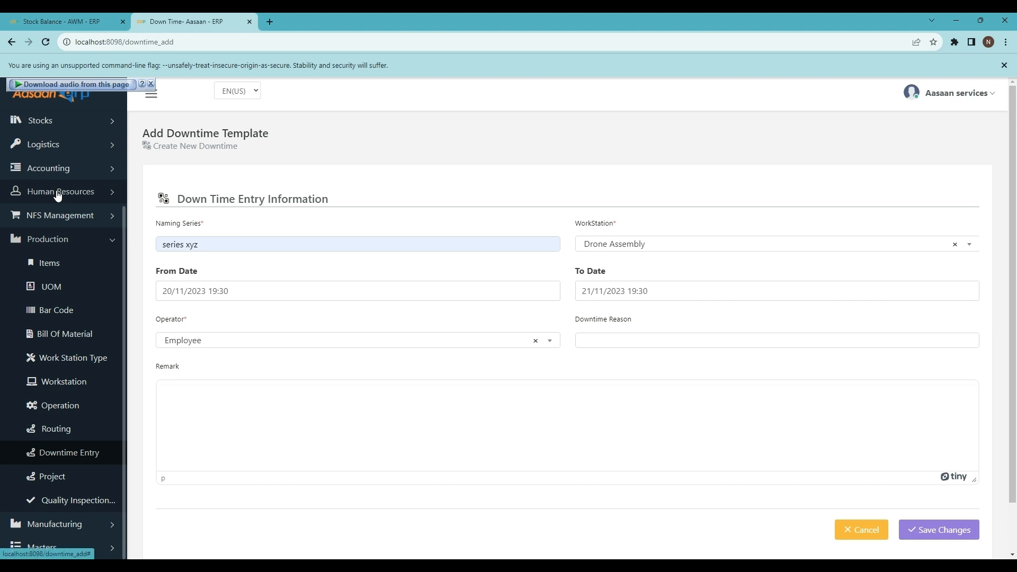
Enter "Electrical issue" as the downtime reason and "xyz" as the remark, and save the downtime entry
click(612, 341)
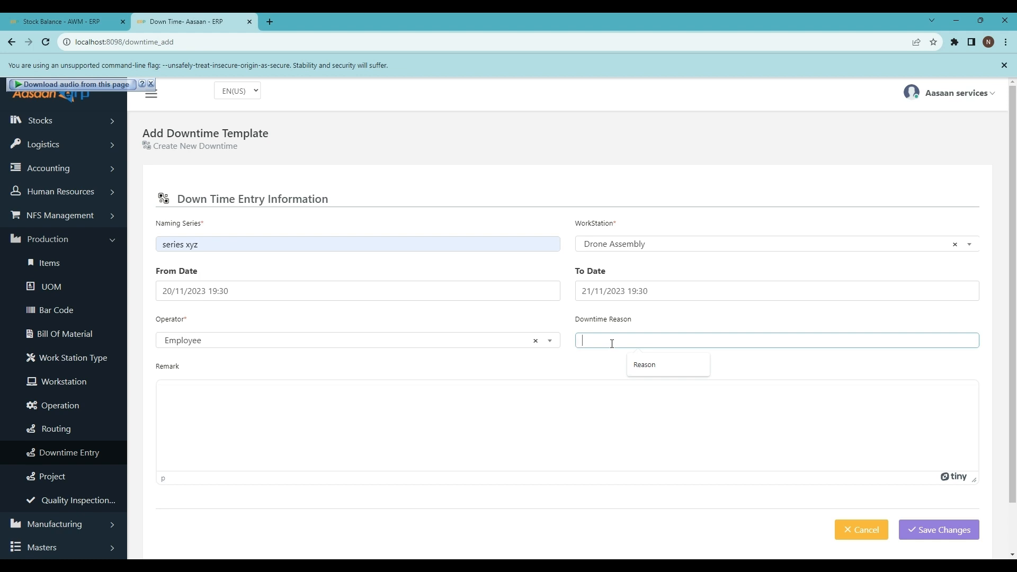
text(Electrical issue)
click(287, 417)
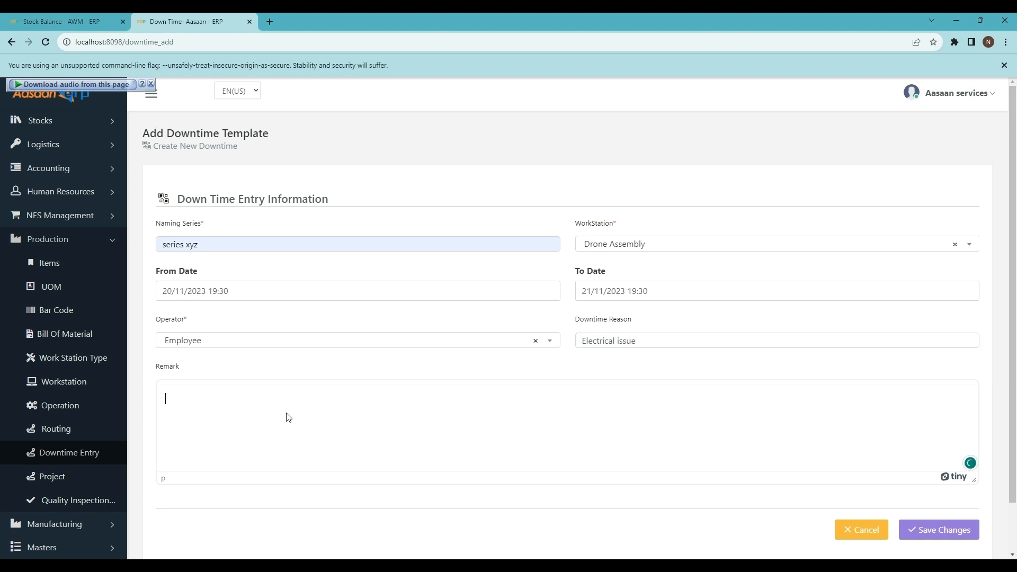
text(xyz)
click(945, 539)
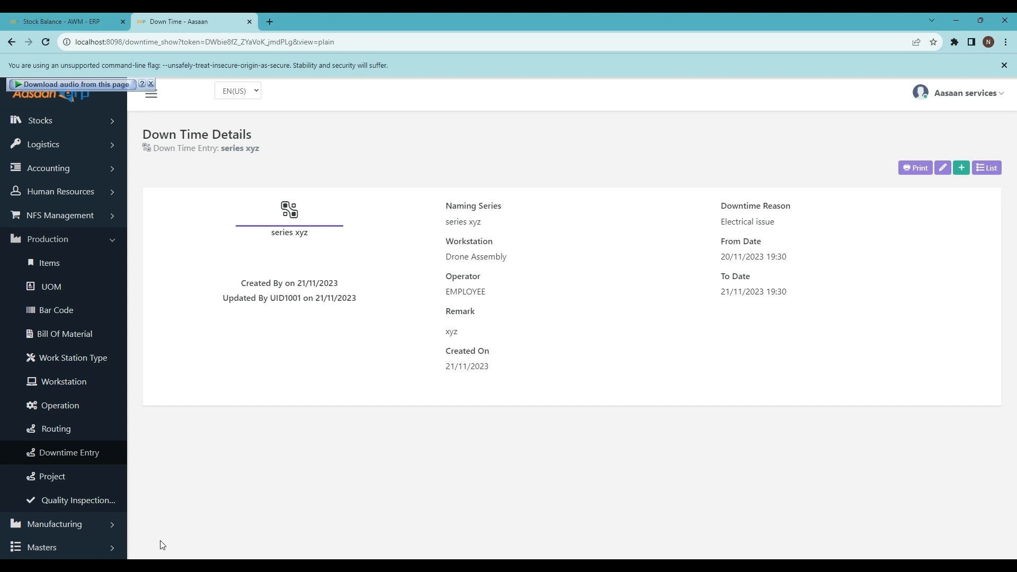
Start a new production project named "Version 1 Drone"
click(85, 453)
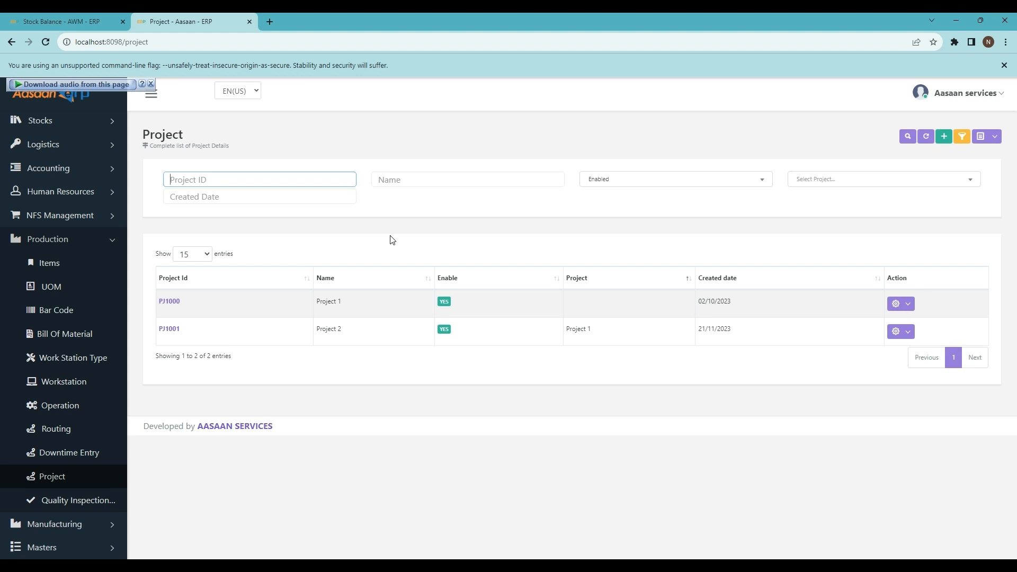
click(945, 138)
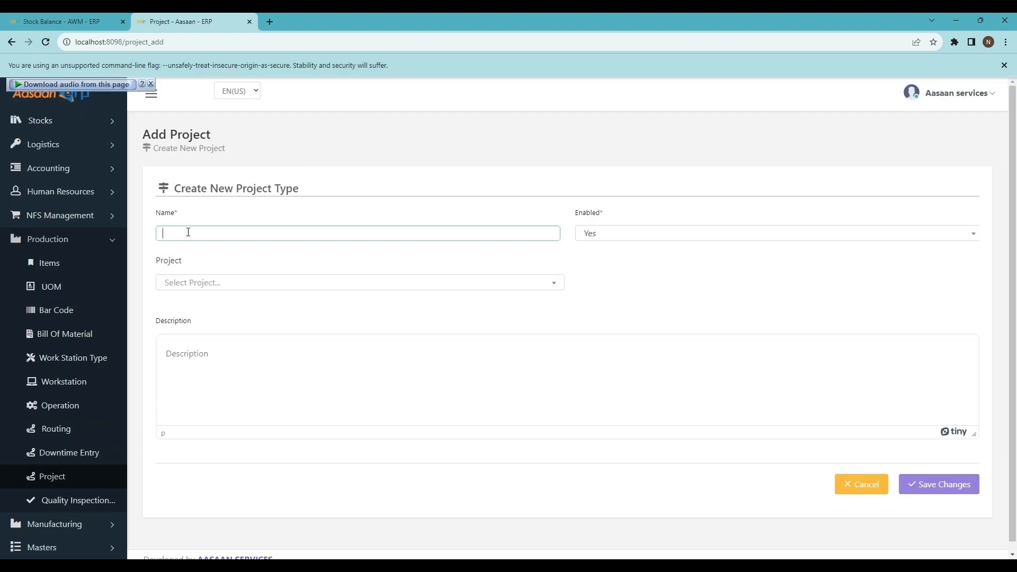
text(Version 1 Drone)
click(207, 281)
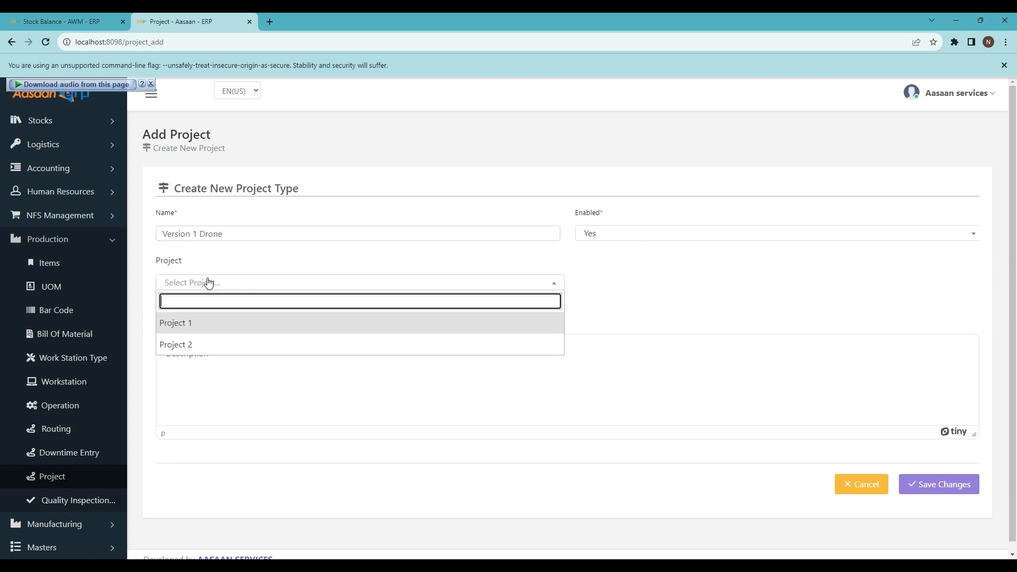
click(235, 258)
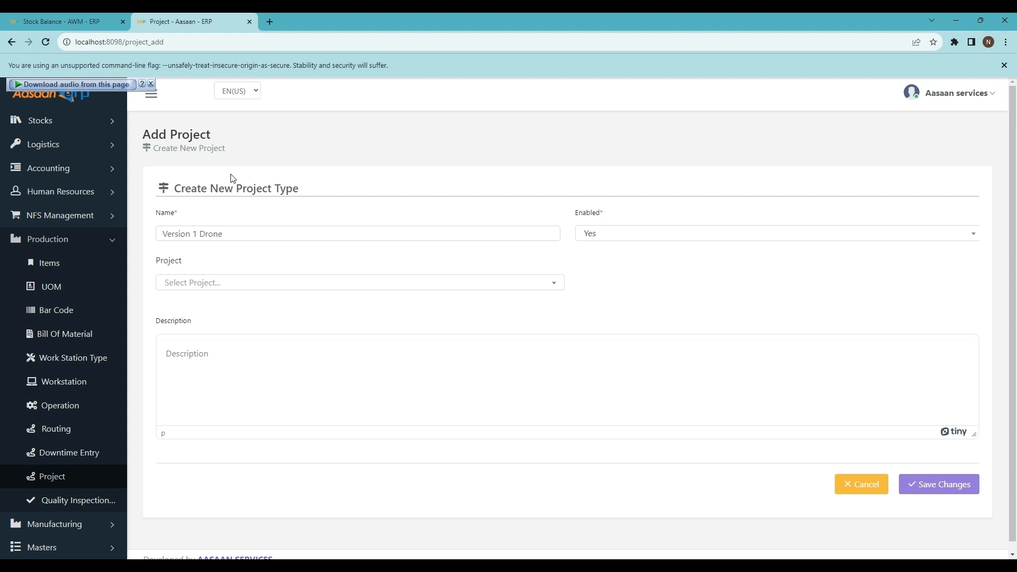
click(205, 283)
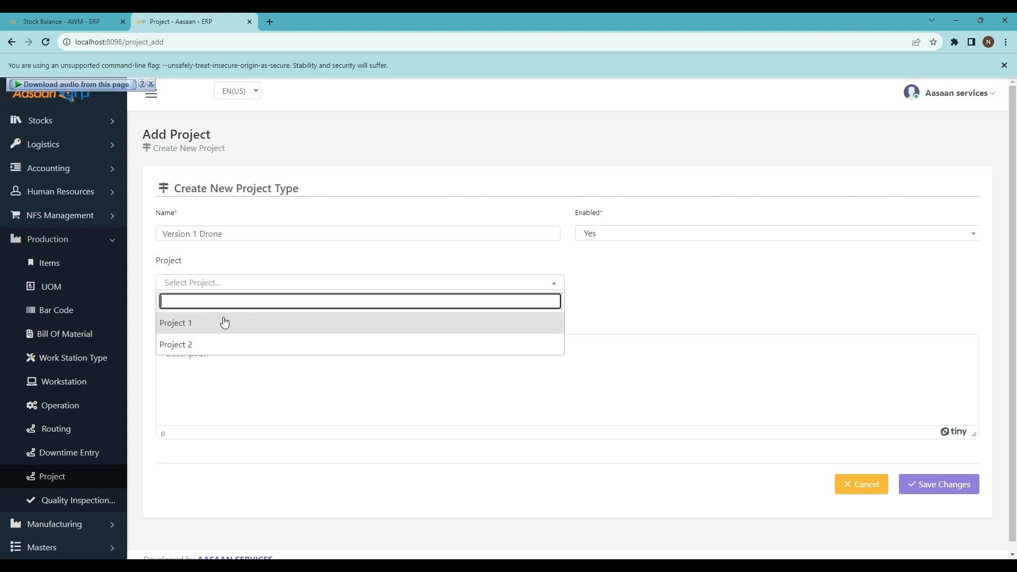
click(236, 267)
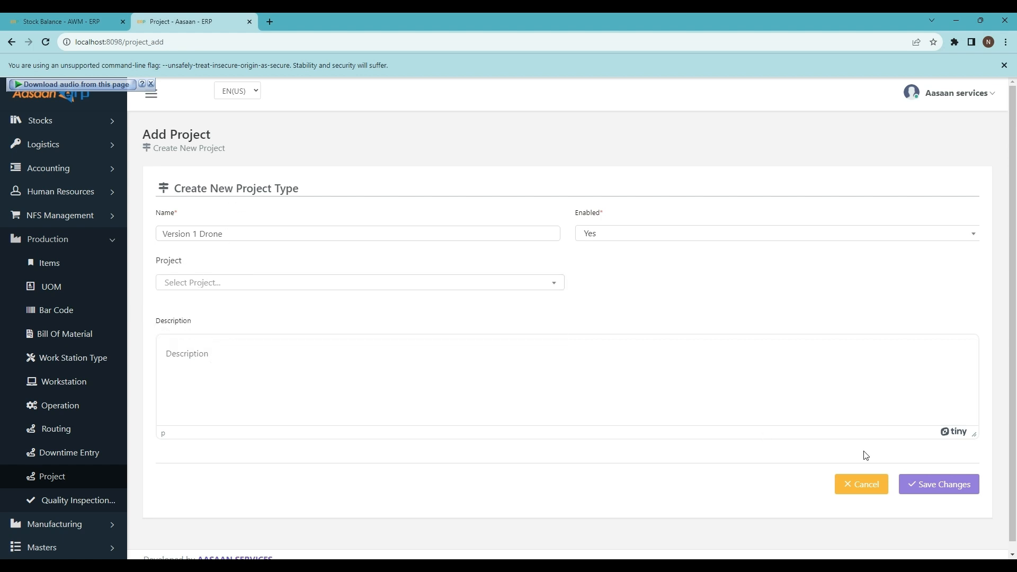
Save the new Version 1 Drone project without a parent project
click(929, 488)
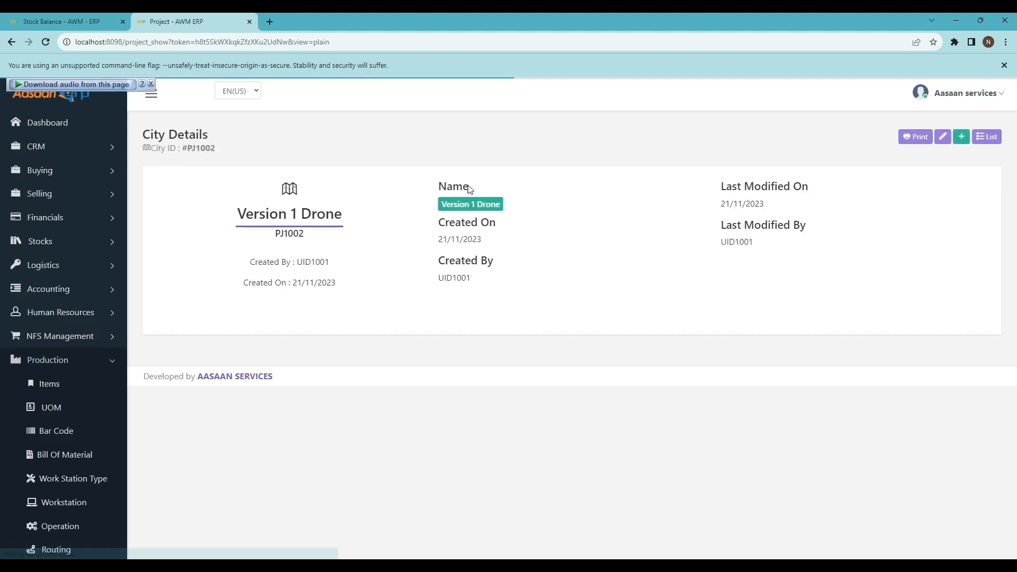
drag(437, 206, 547, 206)
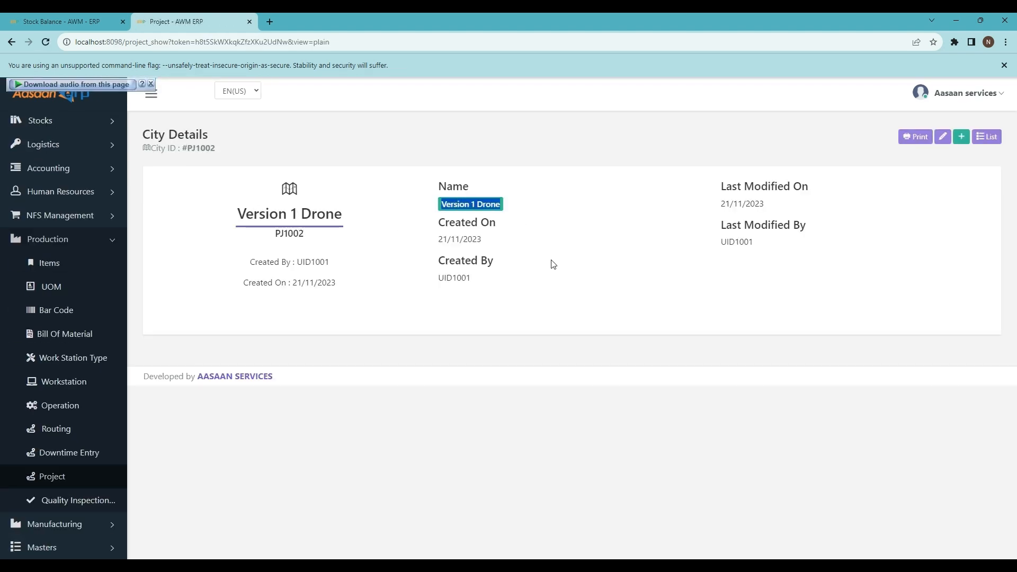
click(551, 260)
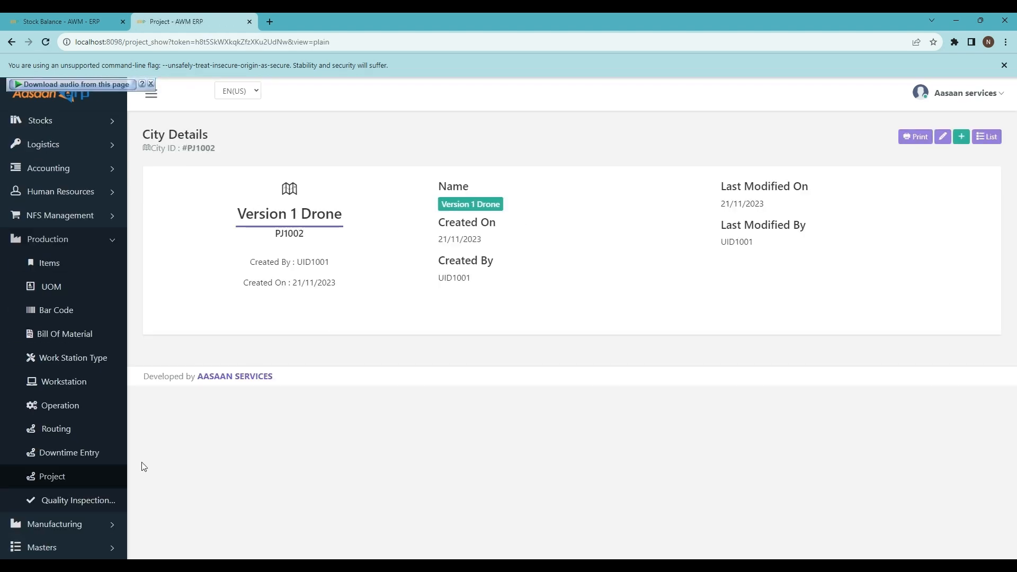
Open the list of Quality Inspection Templates in the Production module
click(76, 506)
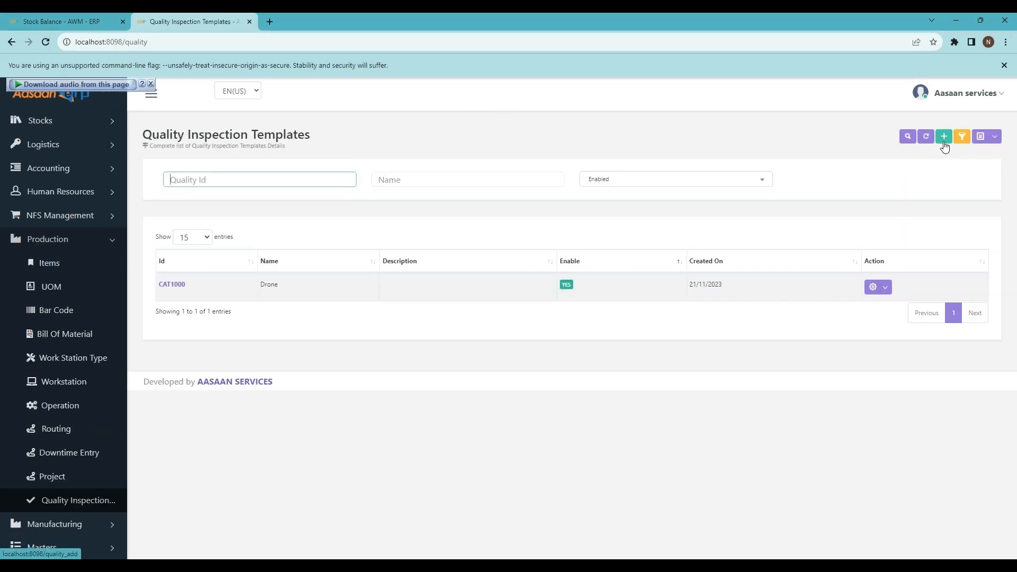
text(w)
key(BackSpace)
click(534, 141)
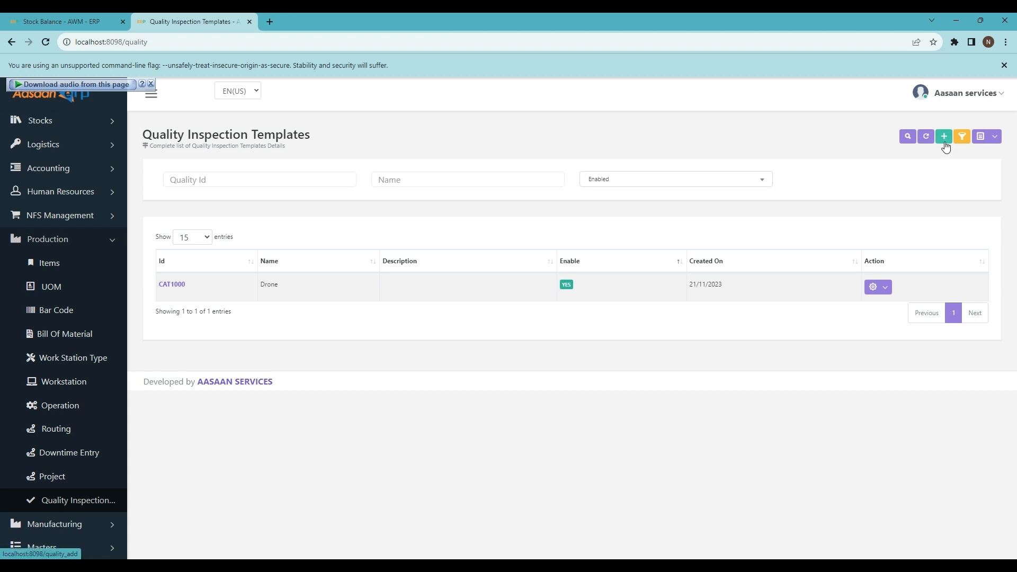
Open the existing Drone quality inspection template for updating and rename it "Drone Finish"
click(877, 287)
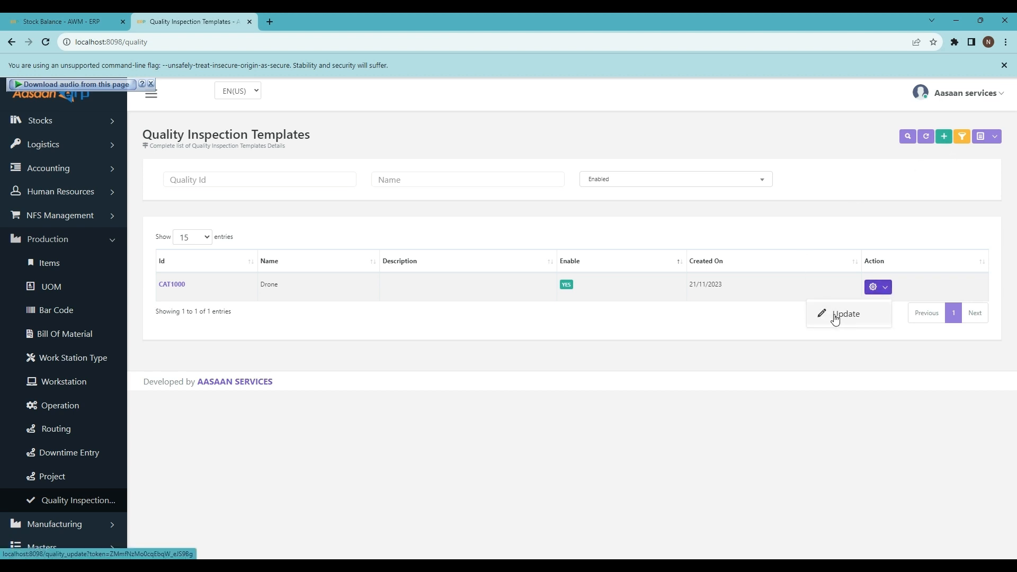
click(835, 315)
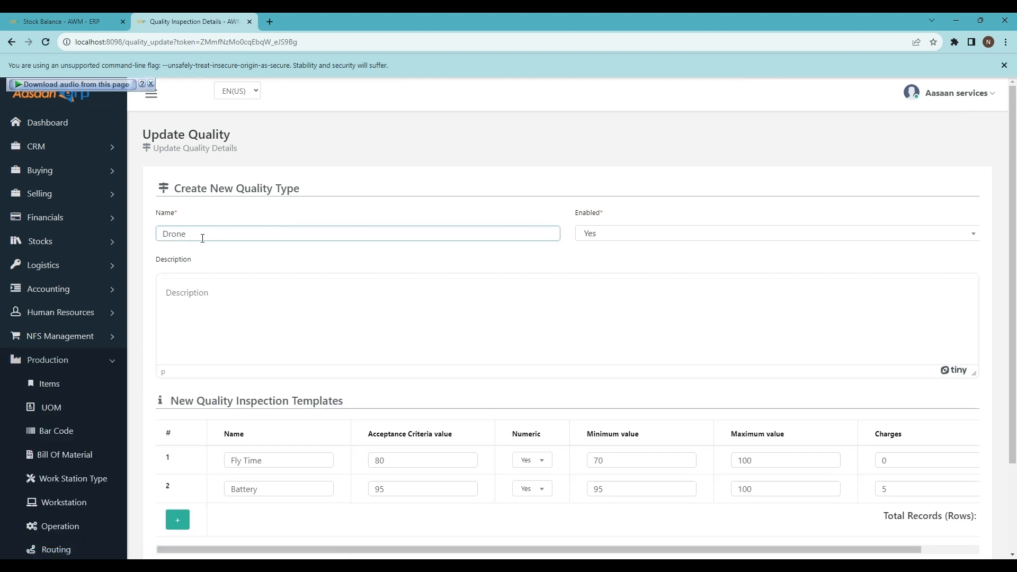
click(207, 233)
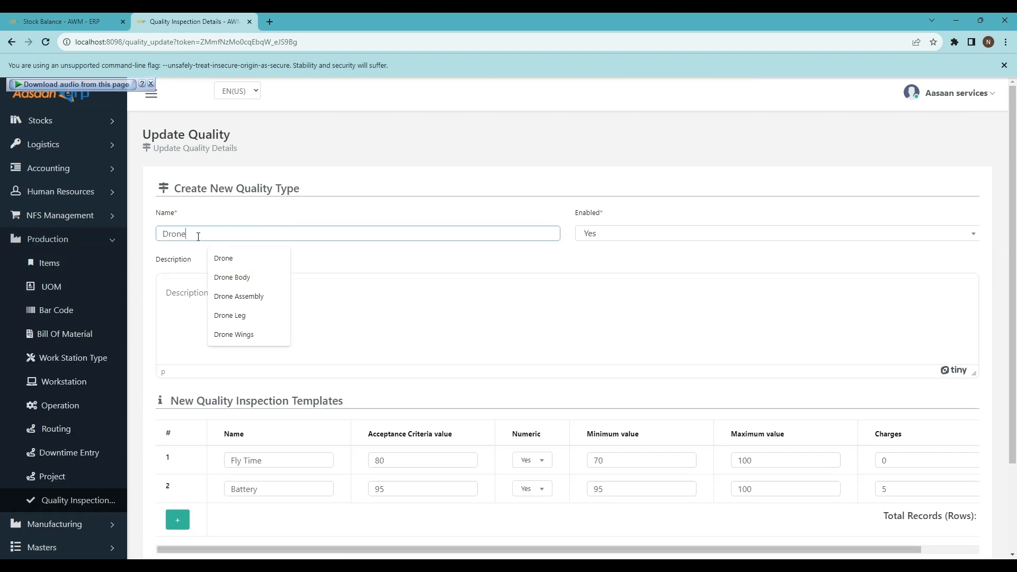
text(Finish)
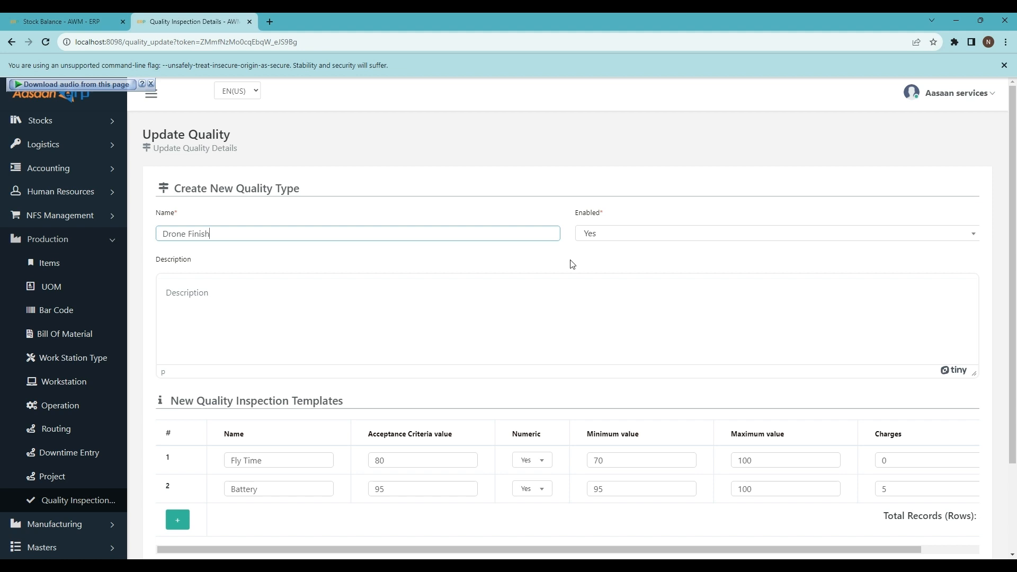
scroll(221, 195, down, 2)
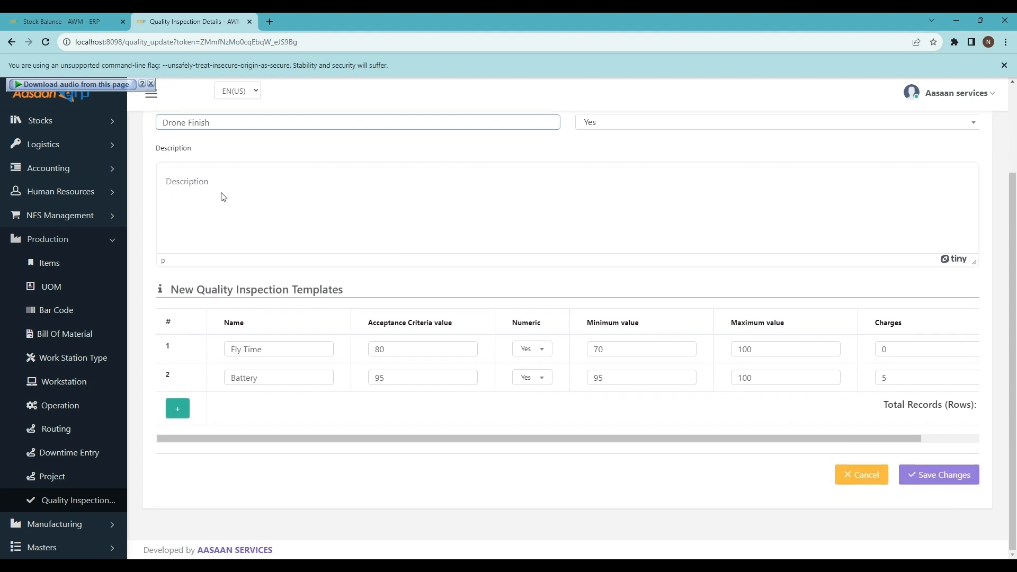
click(212, 176)
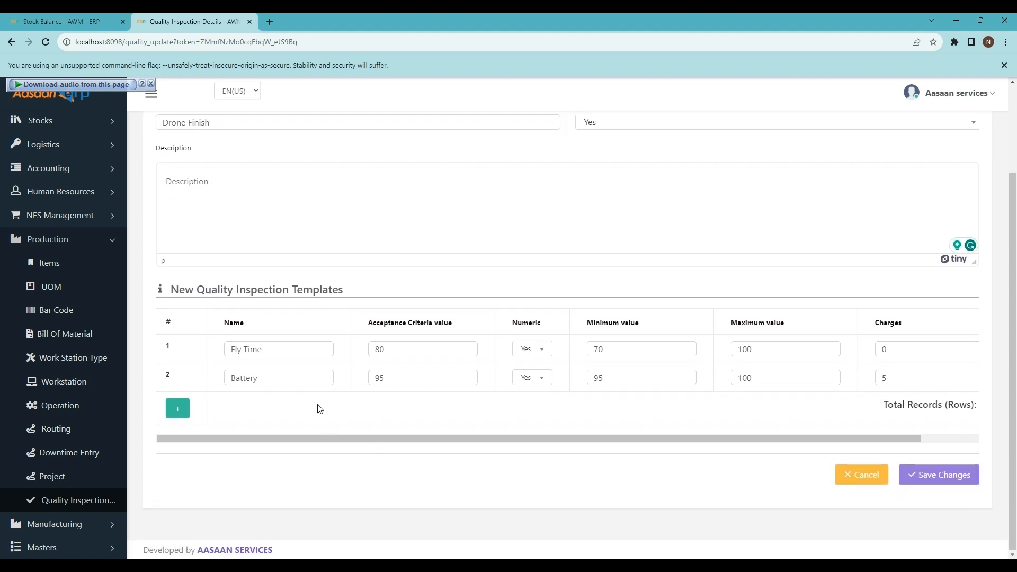
Review the acceptance criteria, minimum, maximum and charges values of the Fly Time inspection row
drag(277, 350, 227, 354)
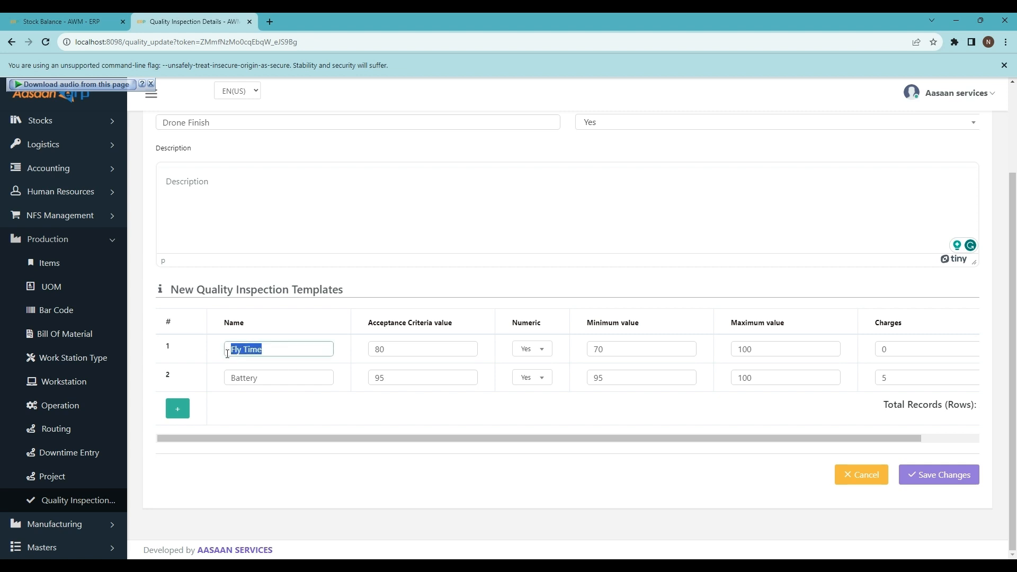
click(275, 332)
drag(387, 350, 369, 349)
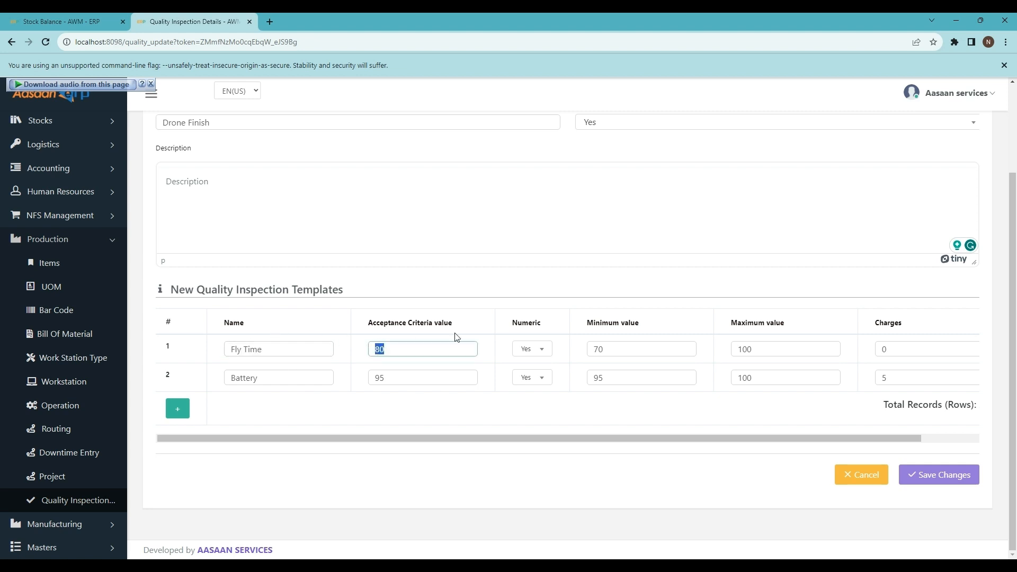
click(460, 331)
drag(616, 350, 590, 356)
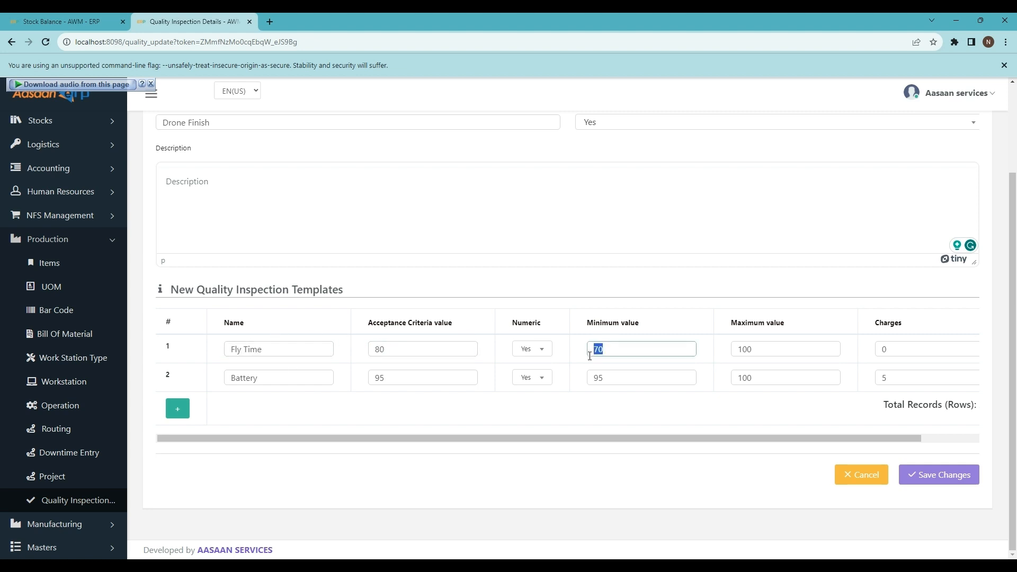
click(649, 325)
double_click(772, 345)
click(849, 333)
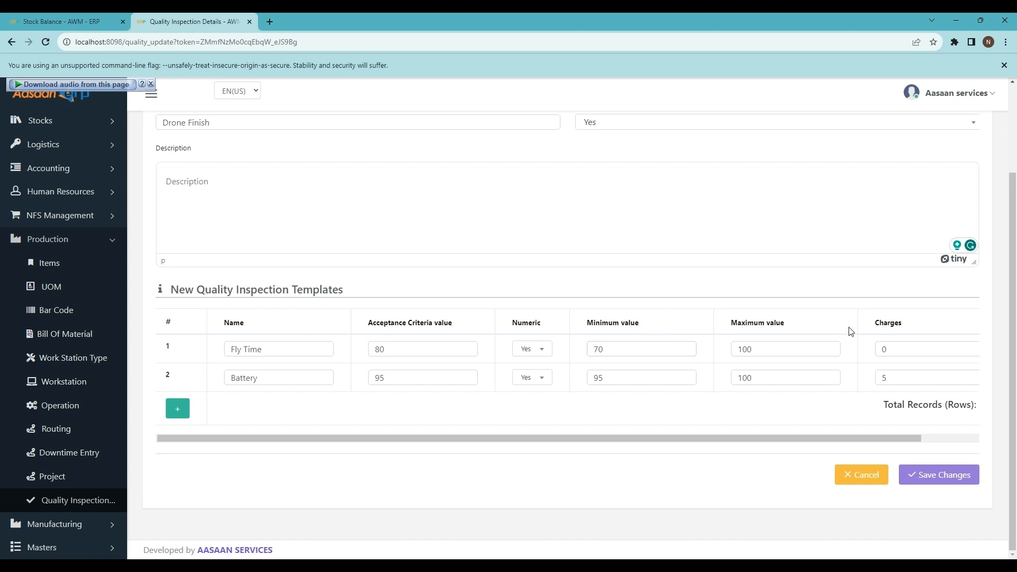
double_click(896, 347)
click(932, 331)
Review the acceptance criteria and minimum values of the Battery inspection row
double_click(236, 381)
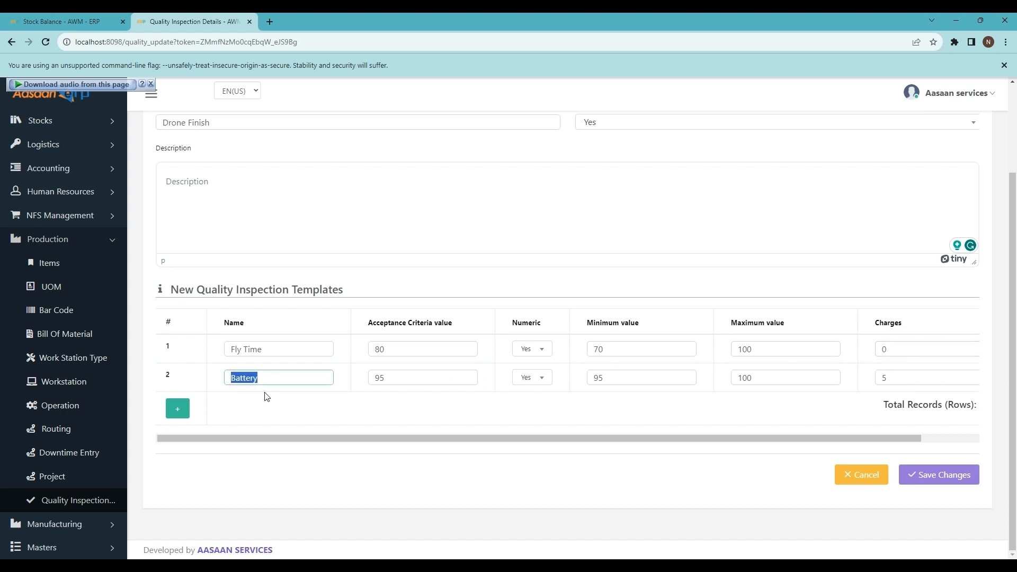
click(267, 365)
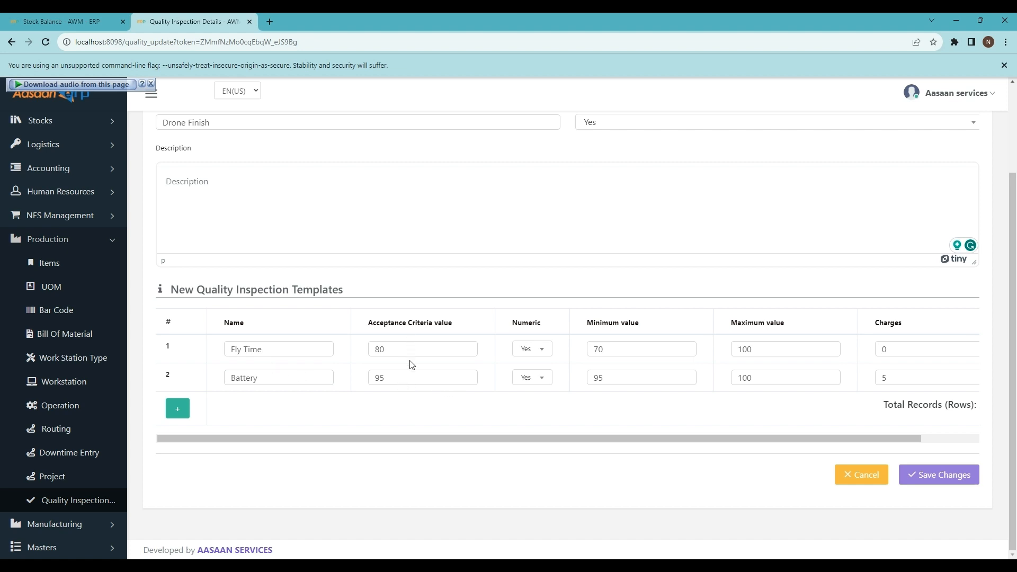
double_click(393, 379)
click(651, 405)
double_click(594, 380)
click(677, 405)
Save the changes to the Drone Finish quality inspection template
scroll(847, 413, up, 2)
scroll(509, 284, down, 2)
click(937, 476)
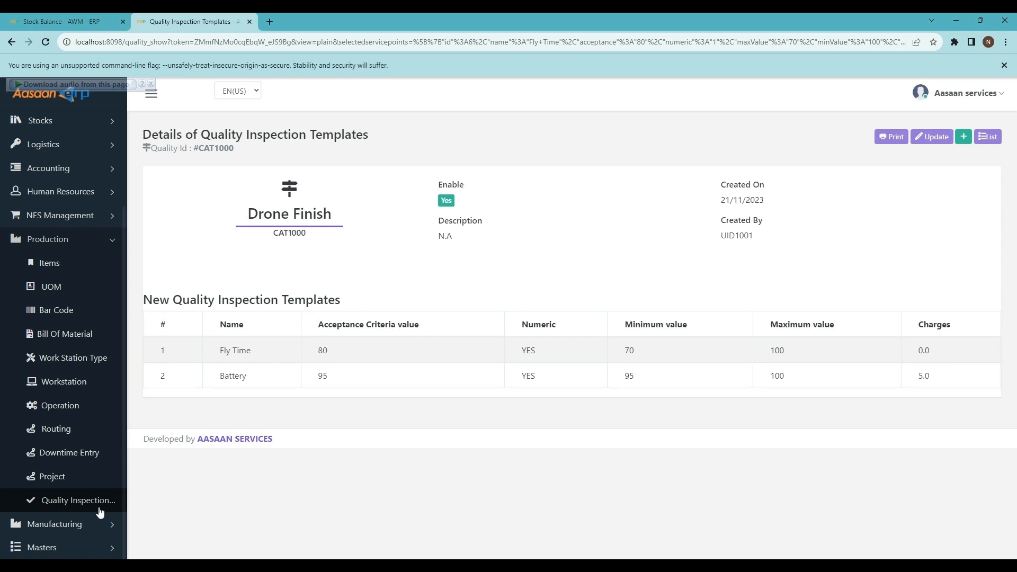
Start a new material request in the Manufacturing module
click(79, 524)
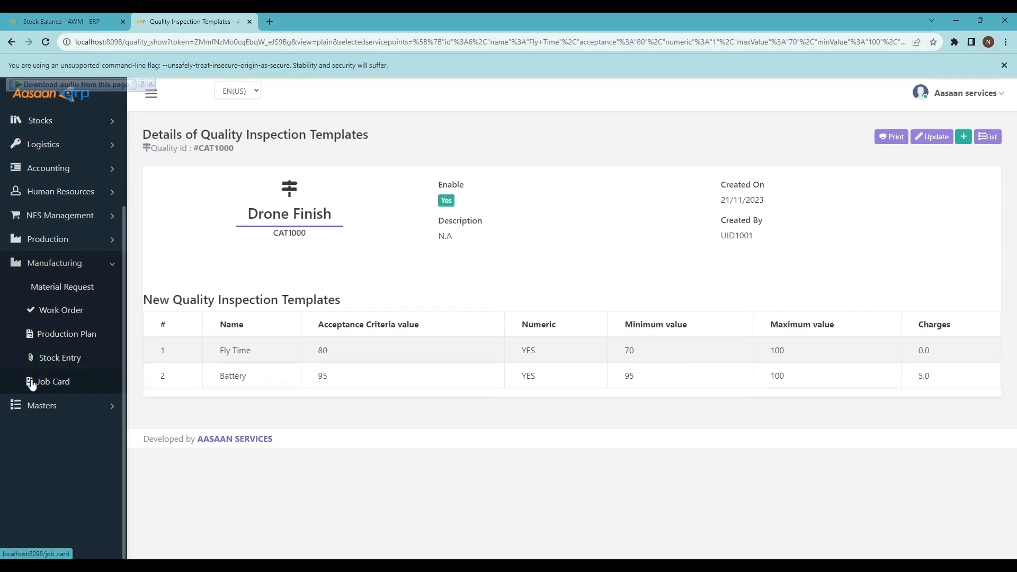
click(98, 293)
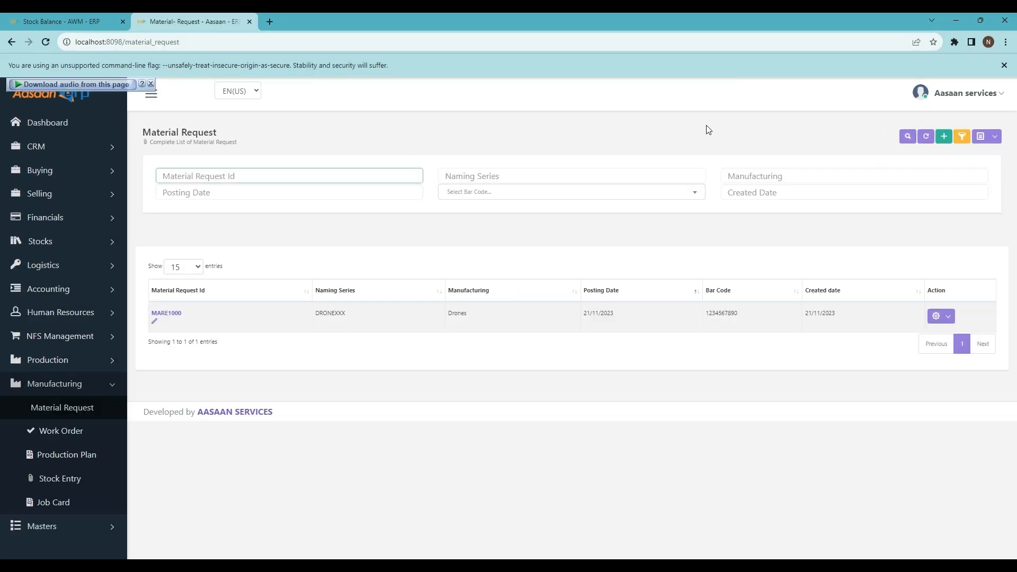
click(943, 137)
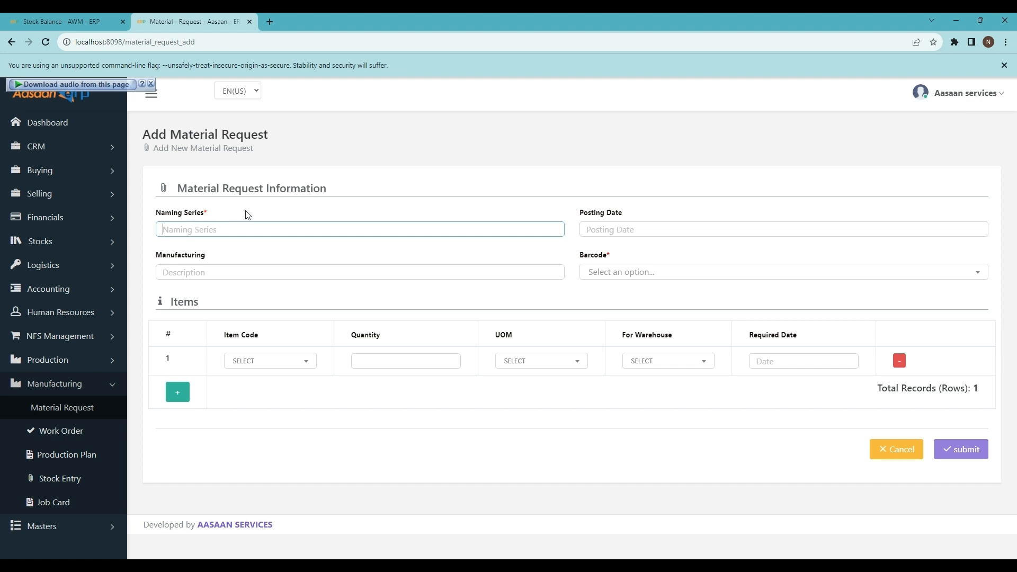
Enter "DroneX1" as the material request's naming series and "Drones" as its manufacturing value
text(Drone)
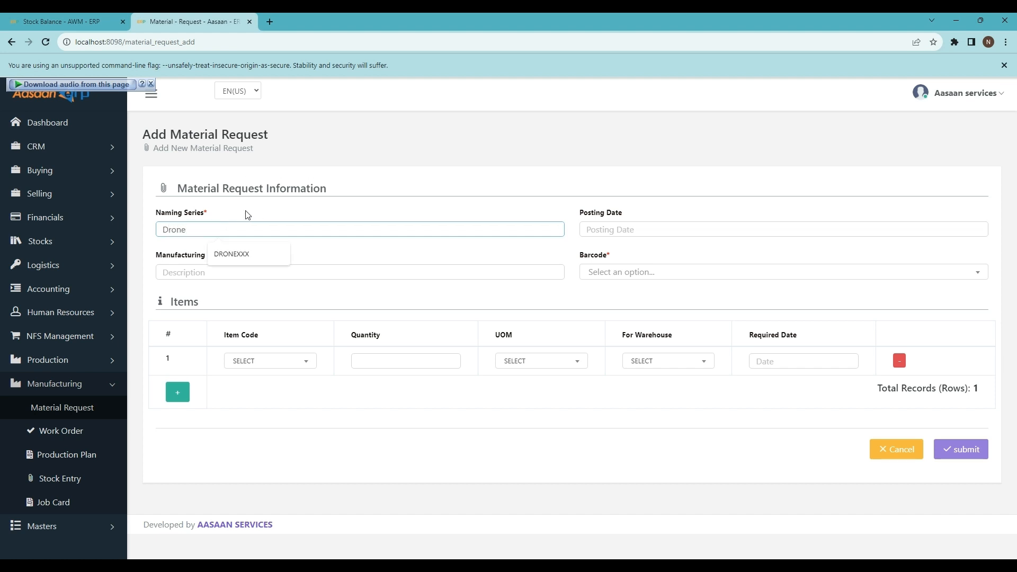
text(X1)
click(179, 276)
text(Dro)
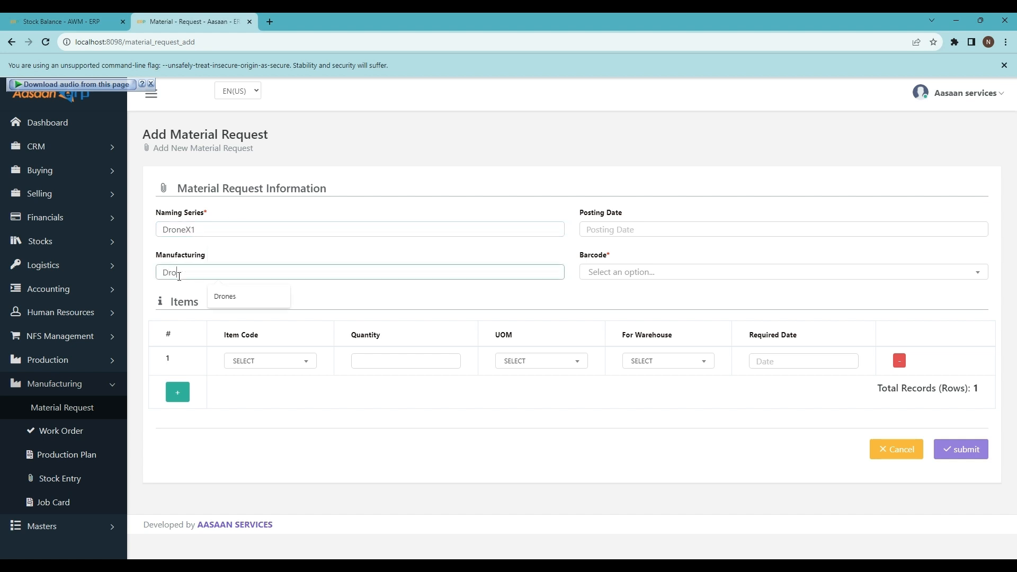
text(nes)
click(627, 230)
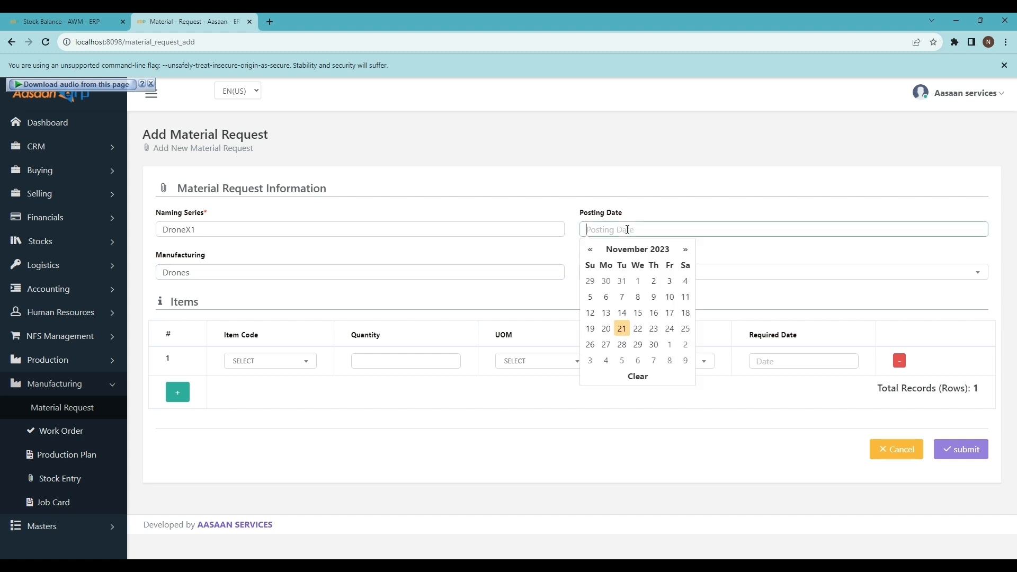
click(623, 329)
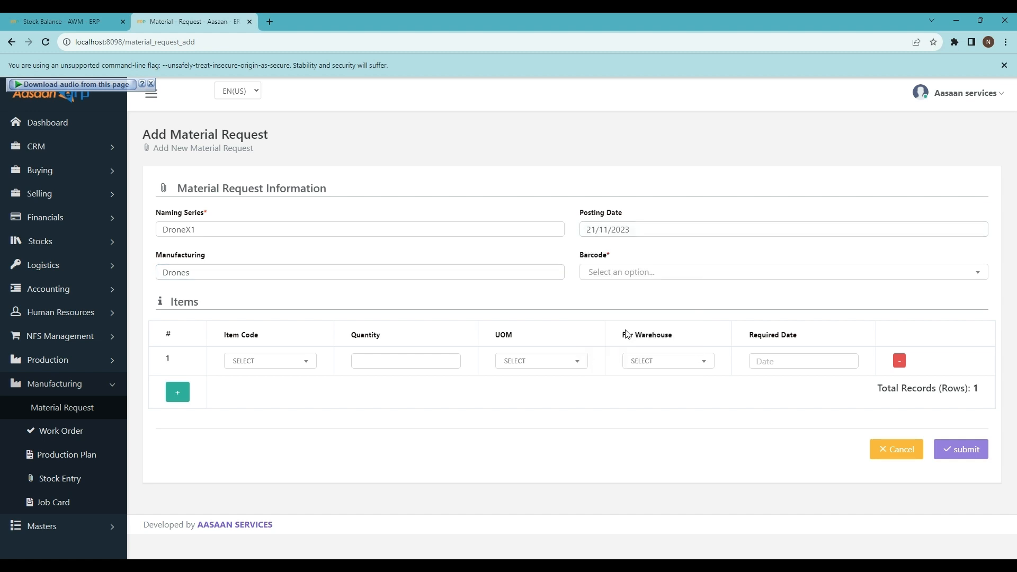
click(627, 274)
click(620, 313)
Fill the first item row with the item Drone, quantity 1 and the unit Pieces
click(282, 362)
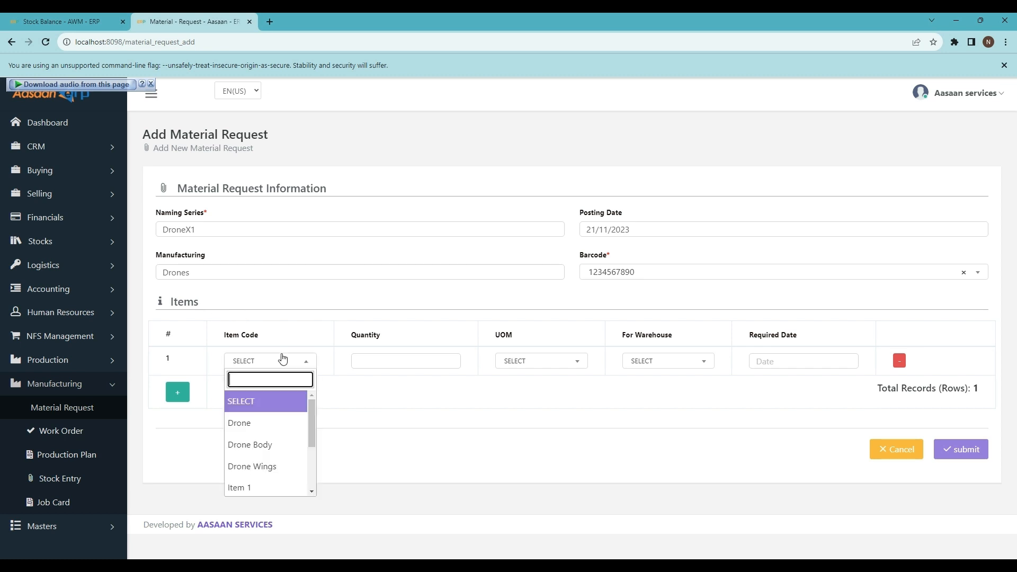
click(270, 425)
click(396, 360)
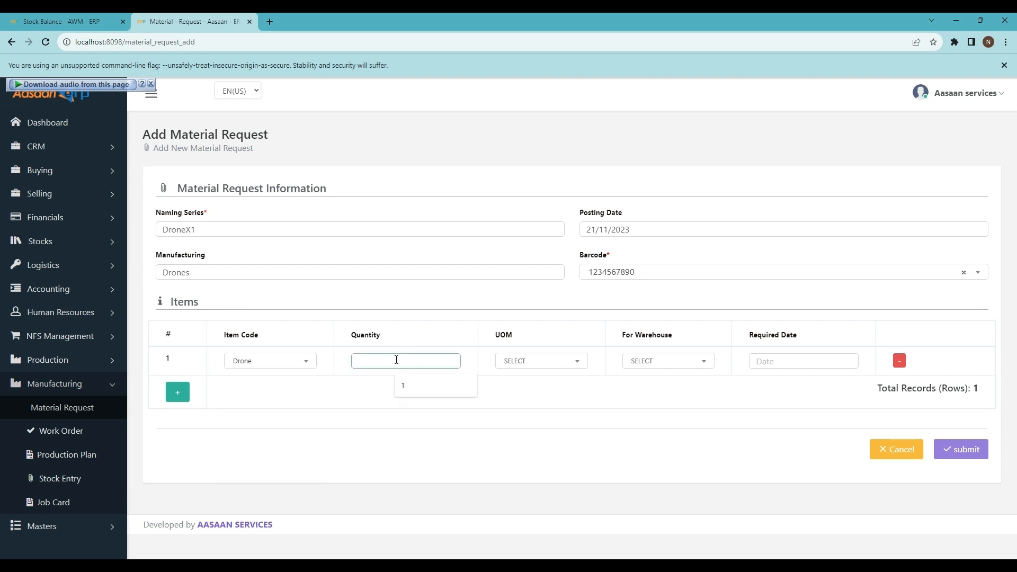
text(1)
click(542, 365)
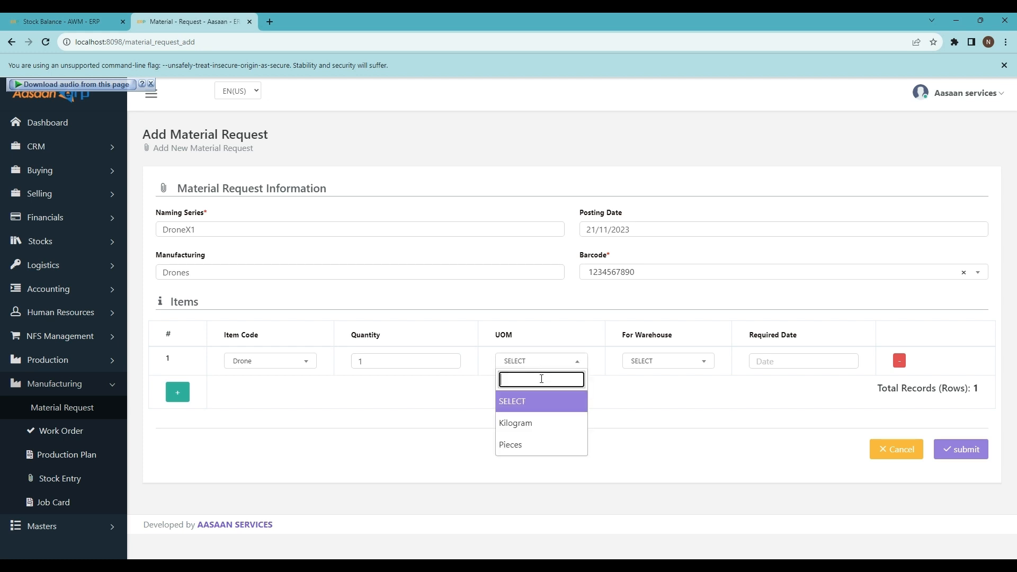
click(525, 445)
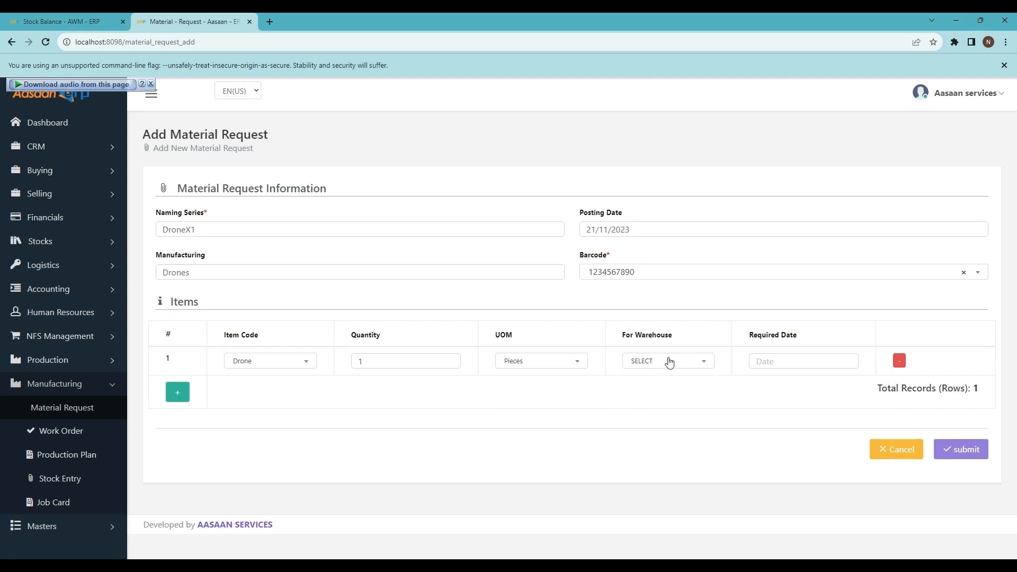
Set the Drone row's warehouse to Warehouse Target and required date to 25/11/2023, and submit the material request
click(669, 363)
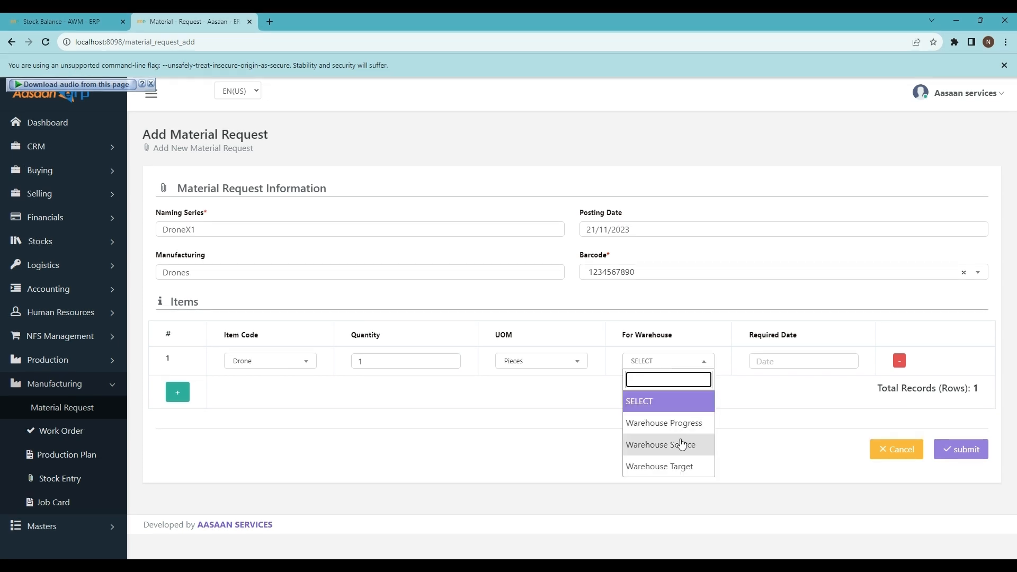
click(695, 472)
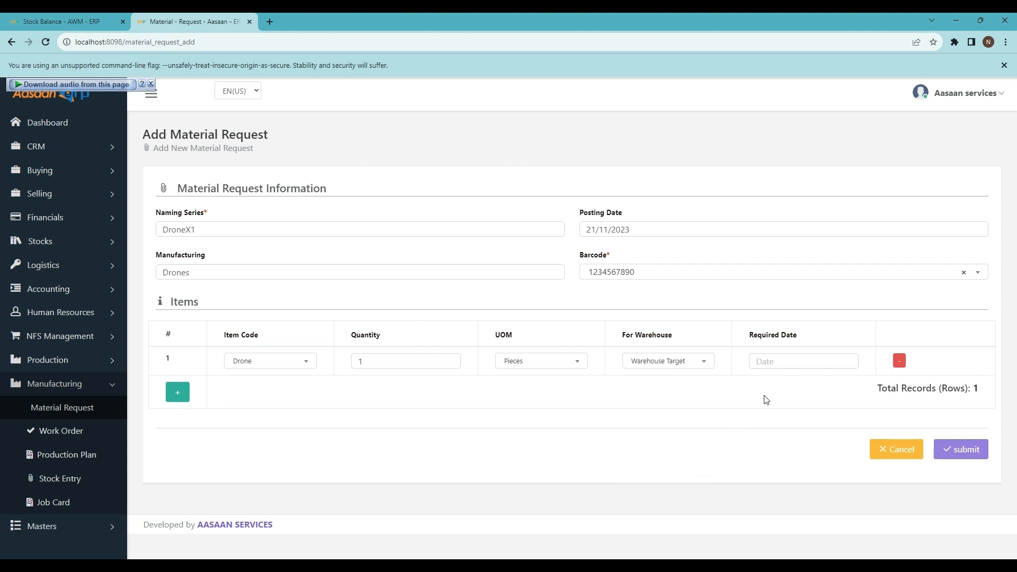
click(788, 361)
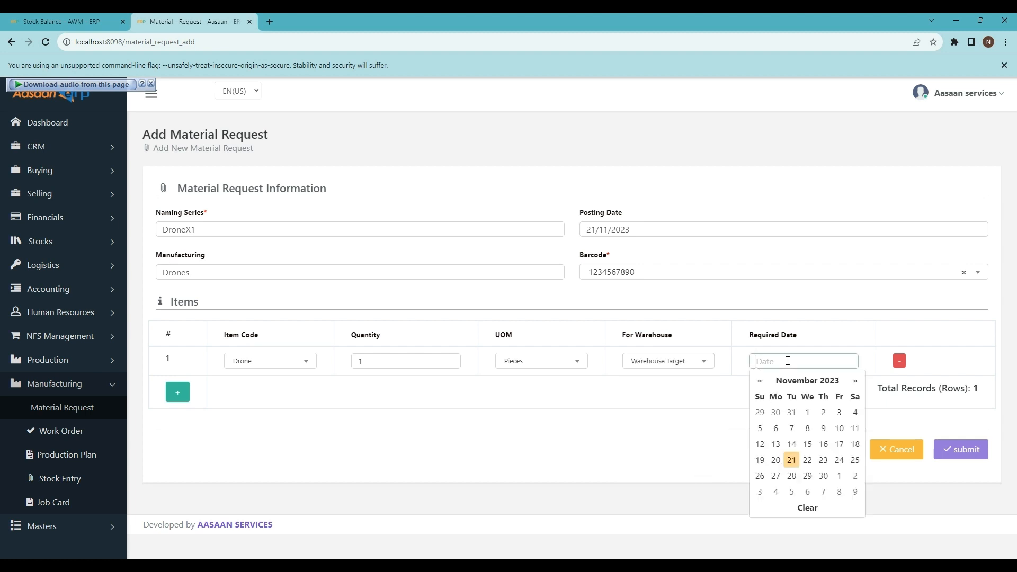
click(855, 460)
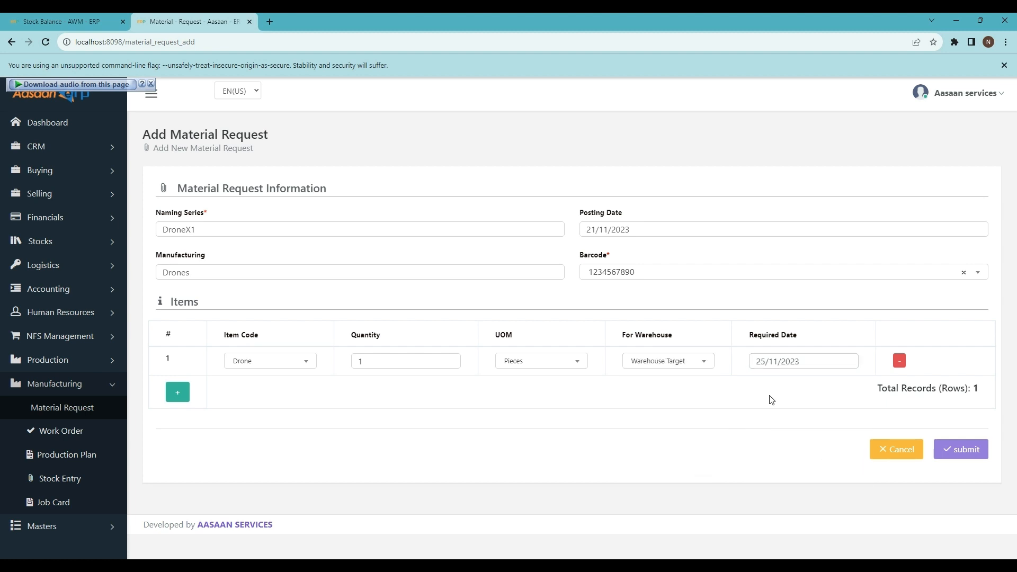
click(968, 450)
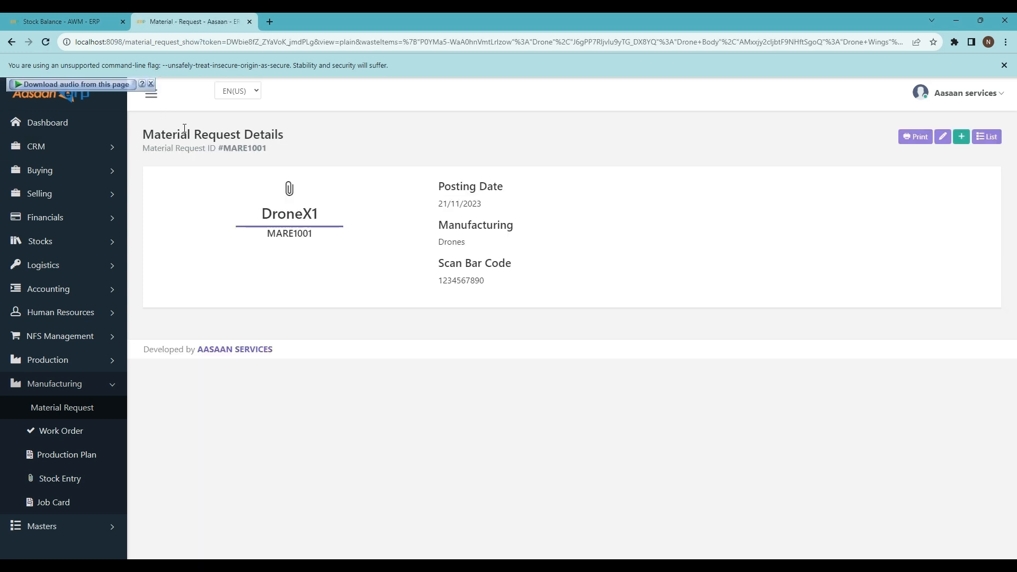
drag(141, 134, 319, 149)
click(388, 212)
drag(260, 218, 345, 214)
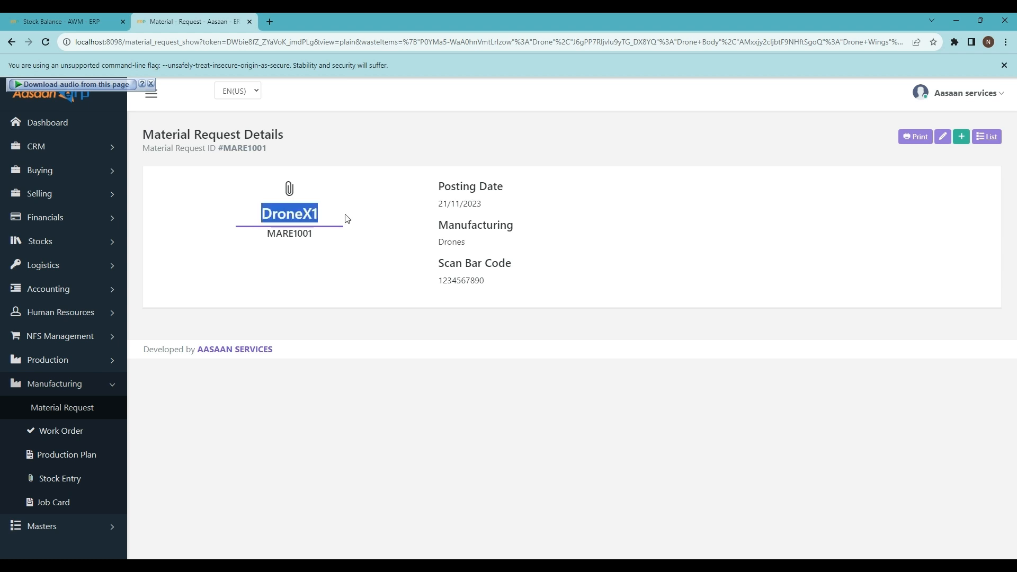
click(351, 296)
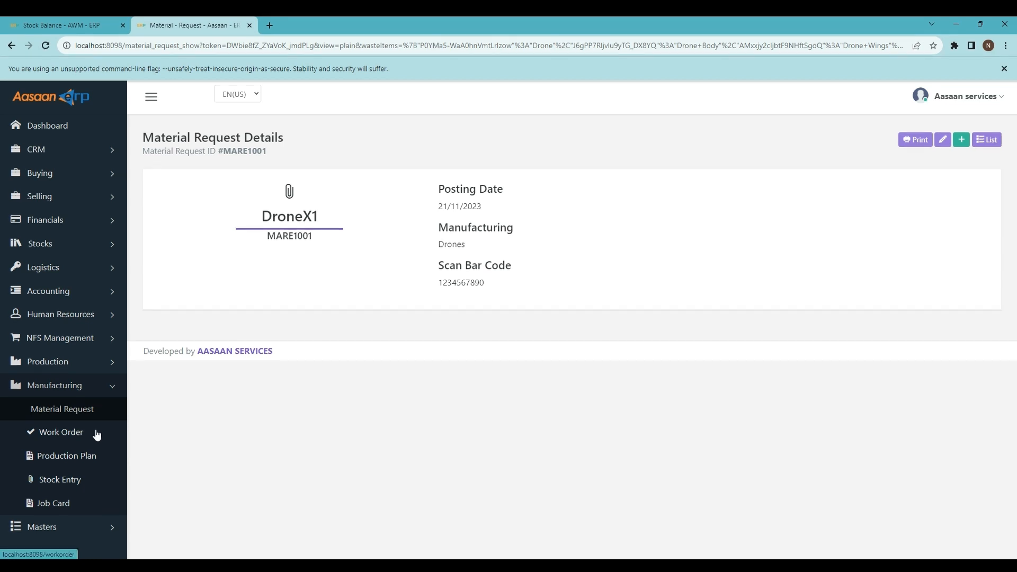
Start a new work order in the Manufacturing module and choose Drone as the item to manufacture
click(97, 434)
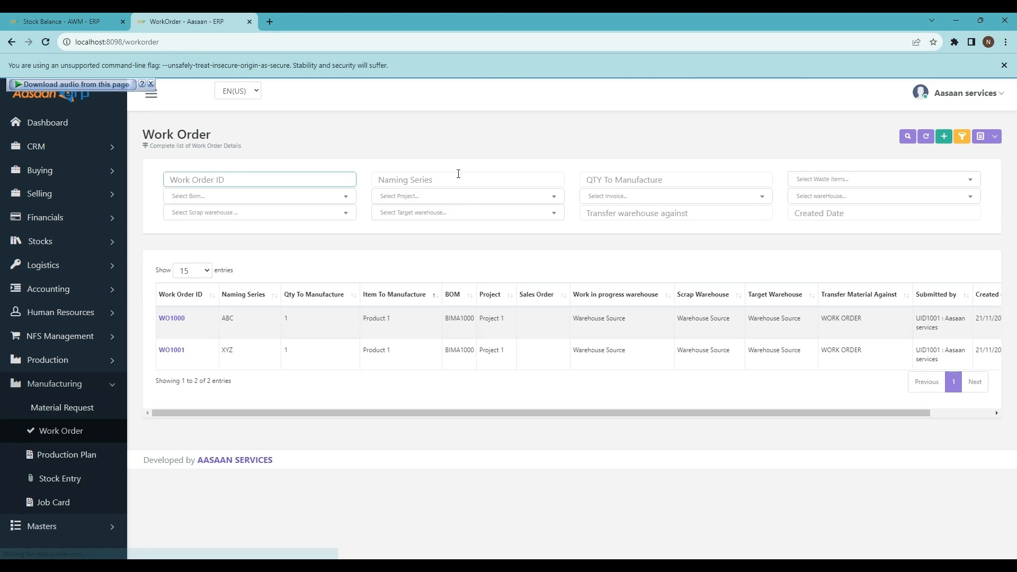
click(943, 136)
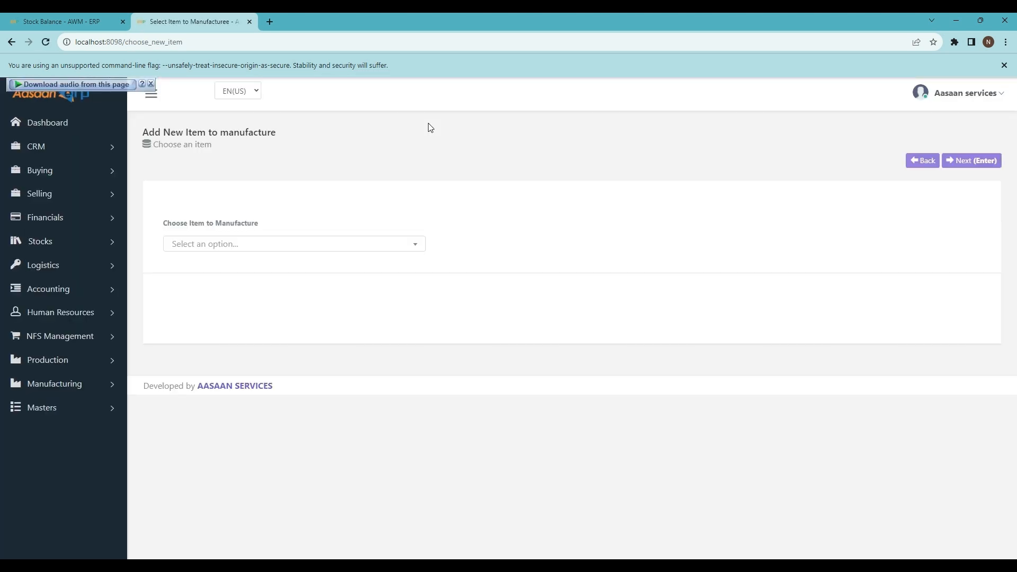
click(231, 246)
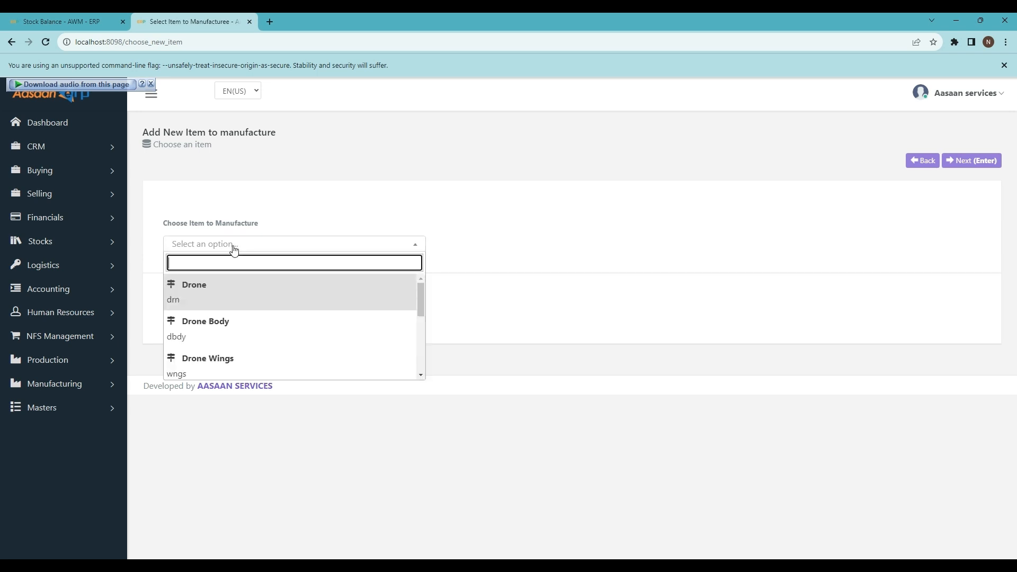
click(217, 295)
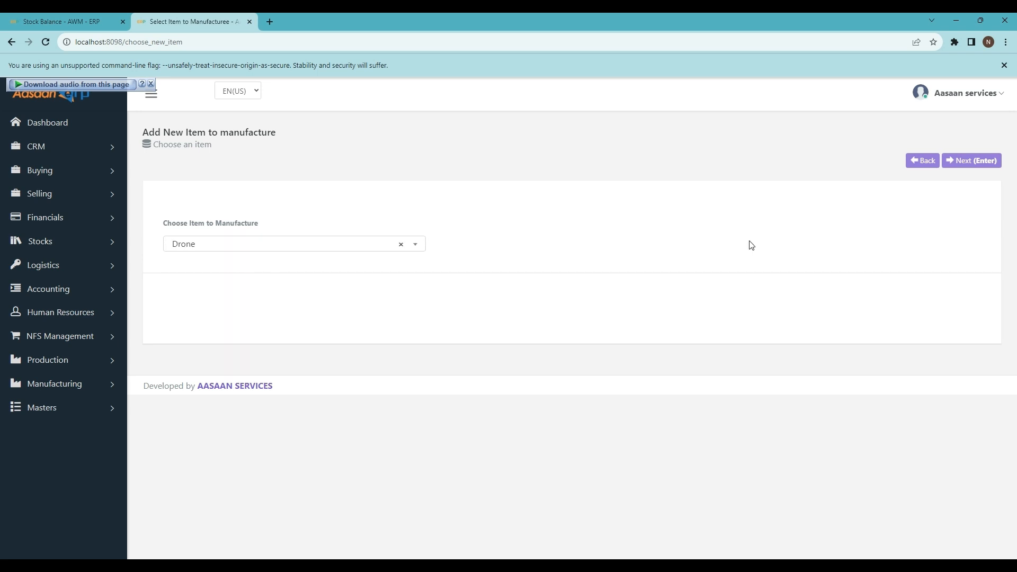
Continue to the Drone's work order form and review its BOM number and the required items' quantities
click(970, 168)
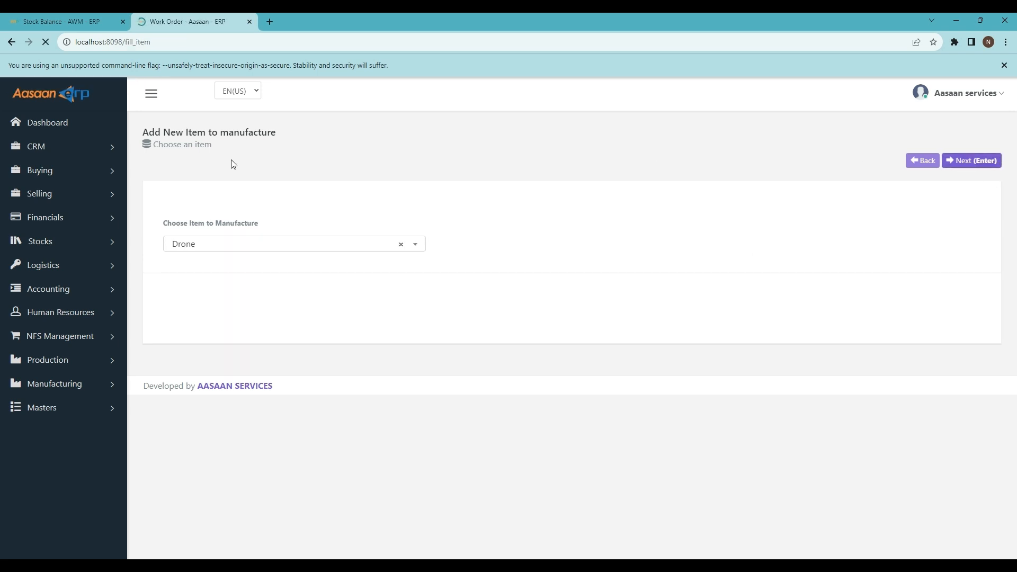
scroll(318, 248, down, 3)
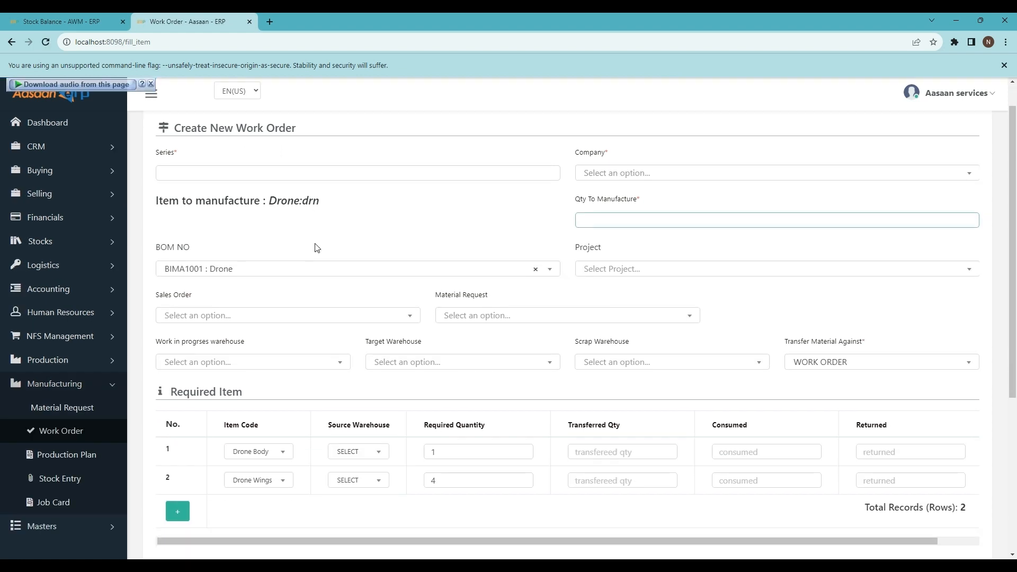
drag(172, 270, 273, 267)
click(296, 295)
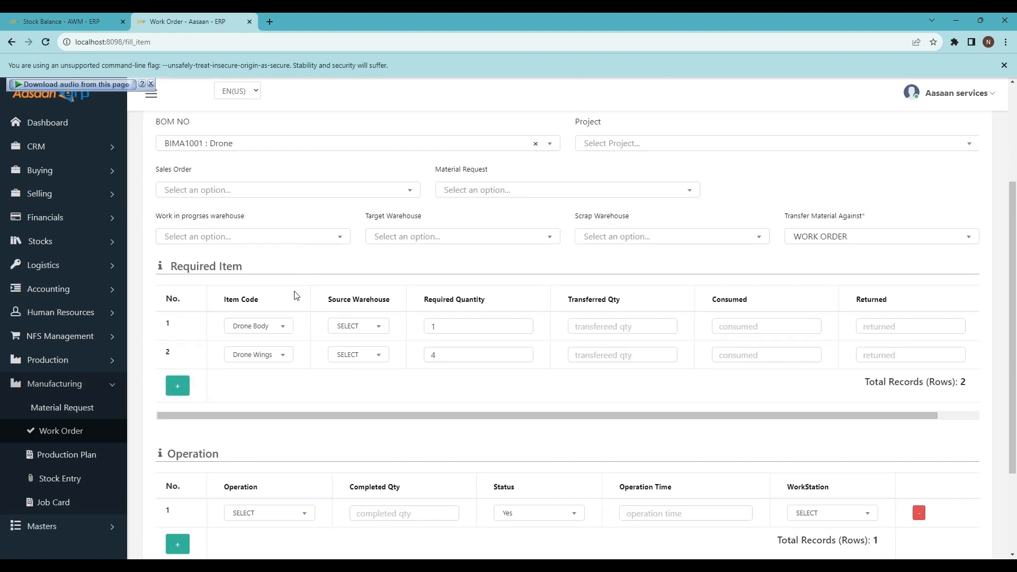
click(441, 325)
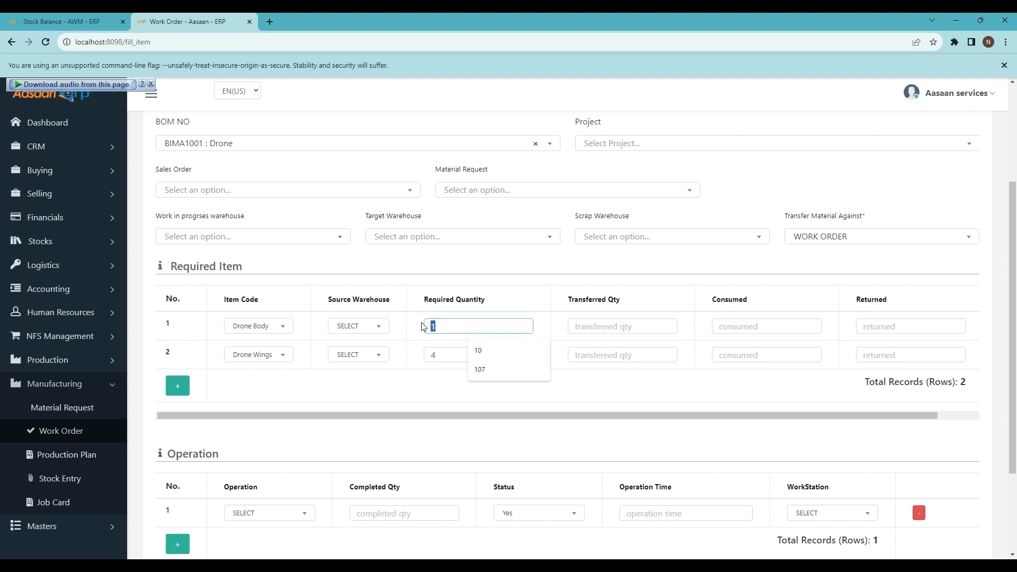
click(456, 352)
scroll(406, 310, up, 2)
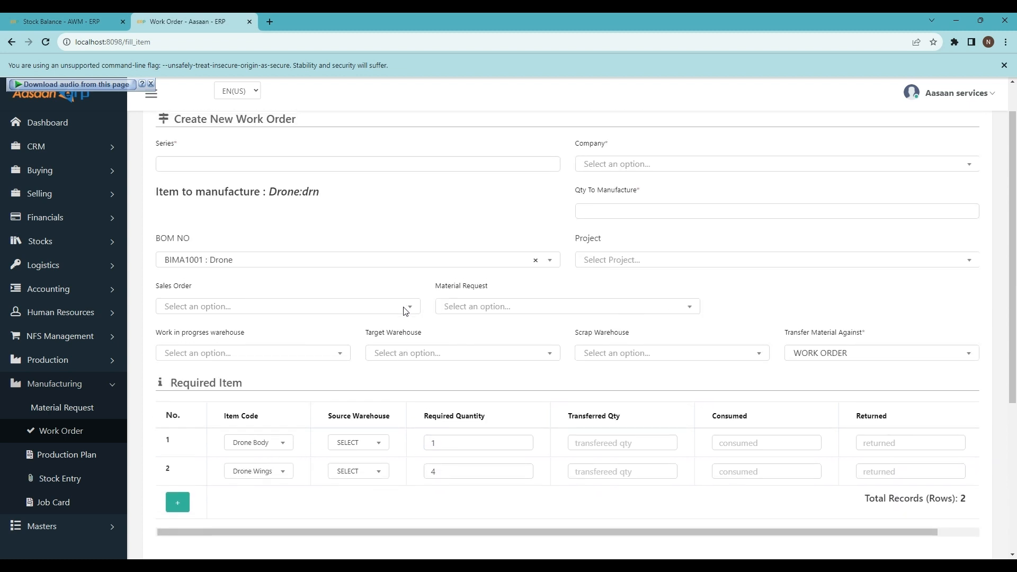
scroll(405, 311, up, 1)
Set the work order's series to X1 and its company to Aasaan Services Solution Pvt Ltd
click(258, 206)
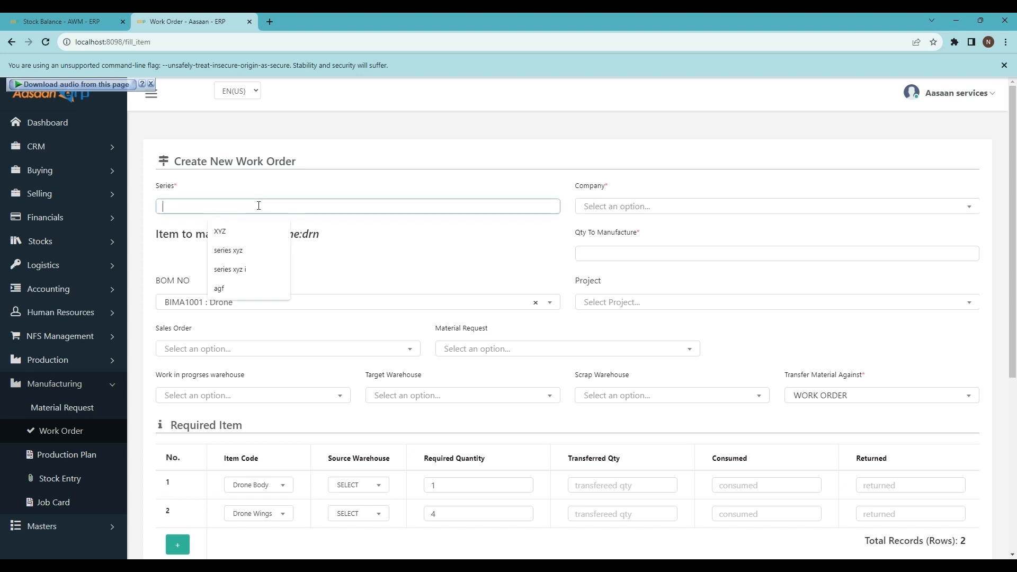
text(X)
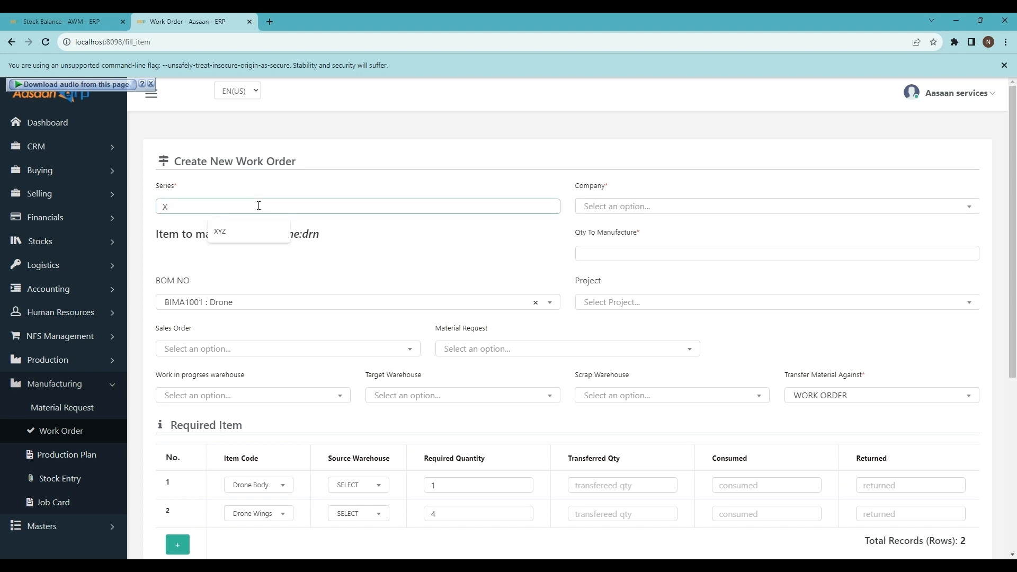
text(YZ)
drag(195, 209, 165, 208)
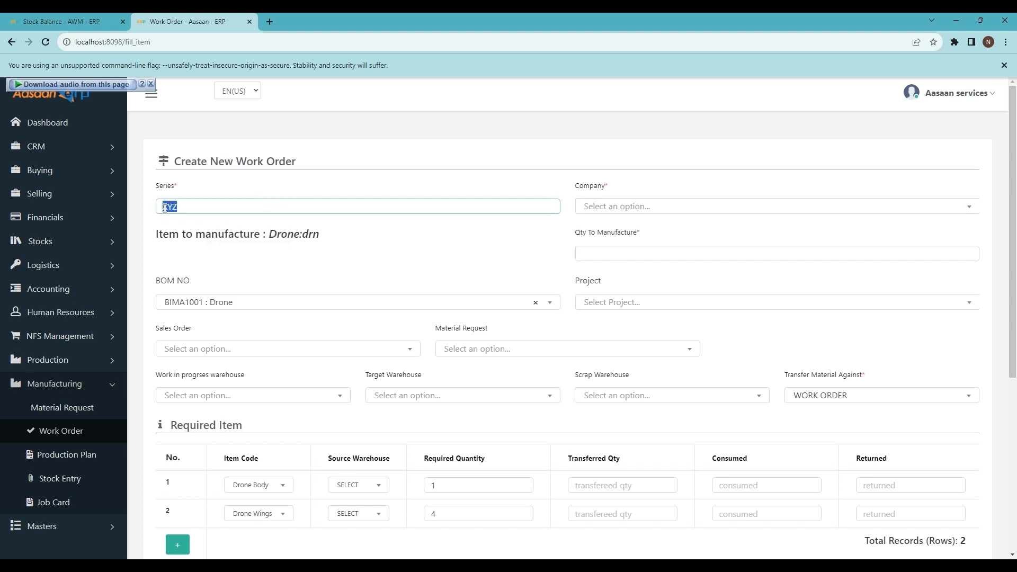
text(1)
click(624, 209)
click(627, 248)
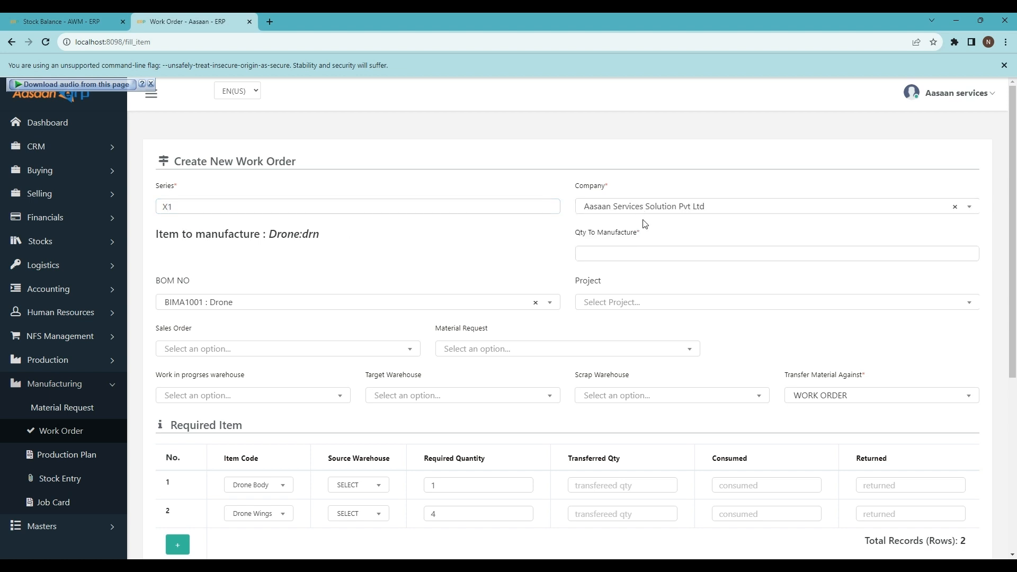
Set the quantity to manufacture to 1 and the project to Version 1 Drone, and check the available BOM numbers
click(638, 255)
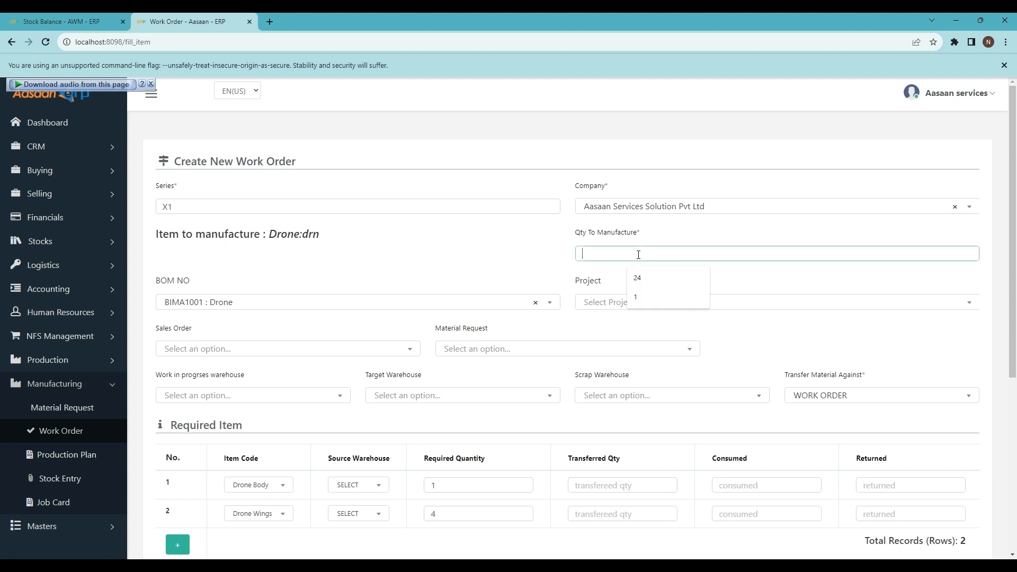
text(1)
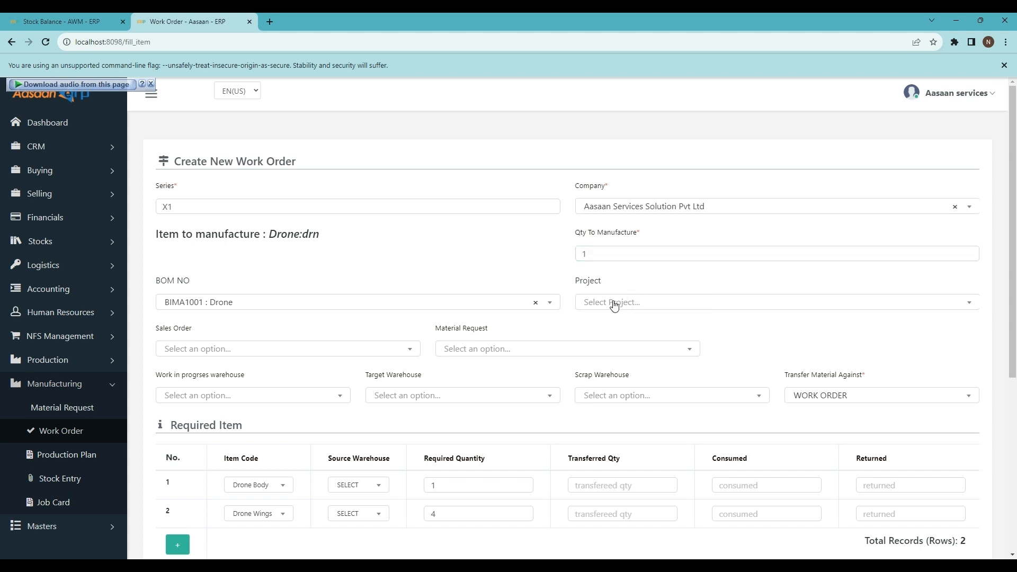
click(612, 302)
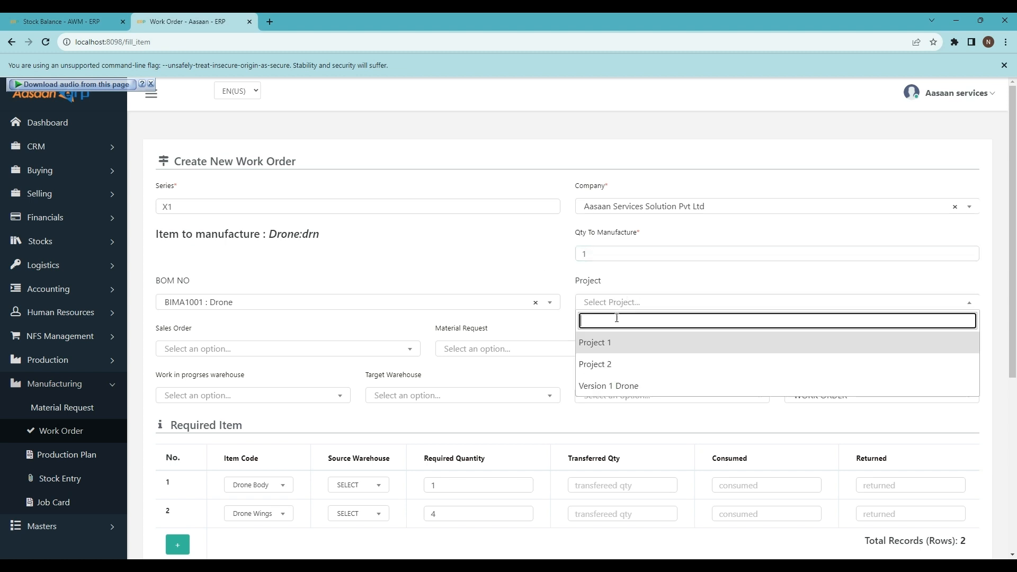
click(620, 386)
click(231, 306)
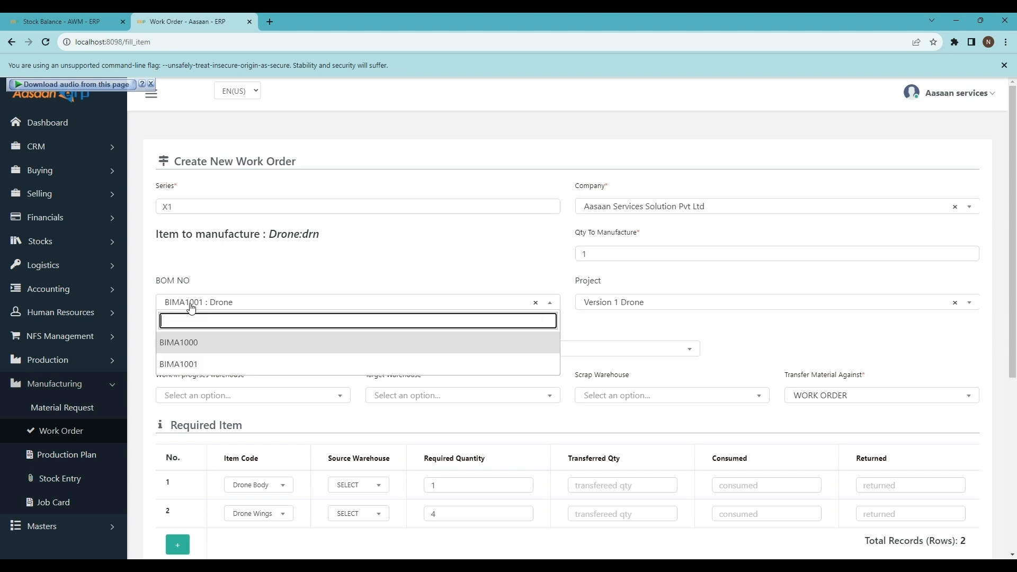
click(222, 307)
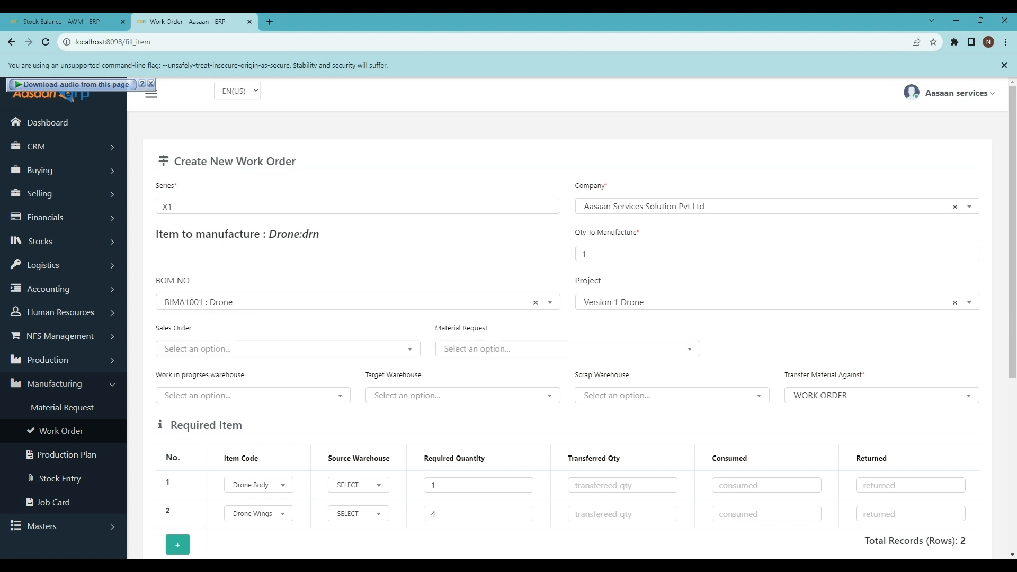
Link the work order to the material request Drones MARE1001 and check the available sales orders
drag(438, 327, 498, 329)
click(506, 330)
click(484, 349)
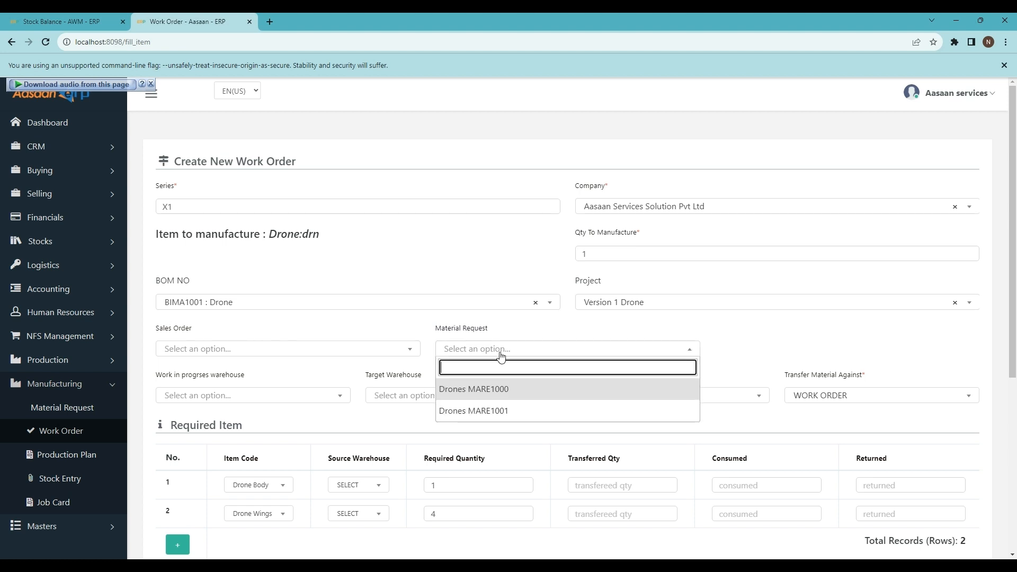
click(490, 412)
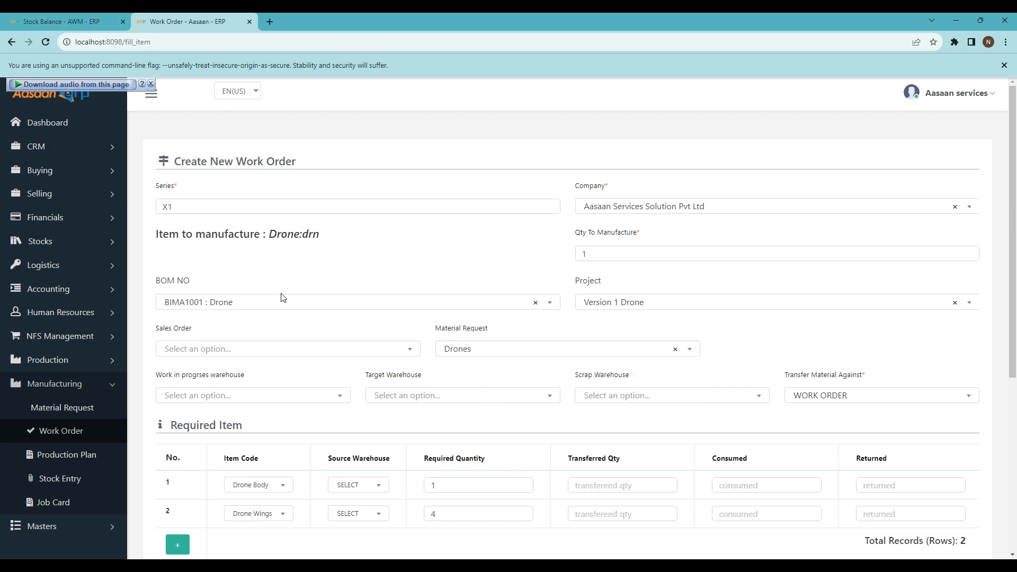
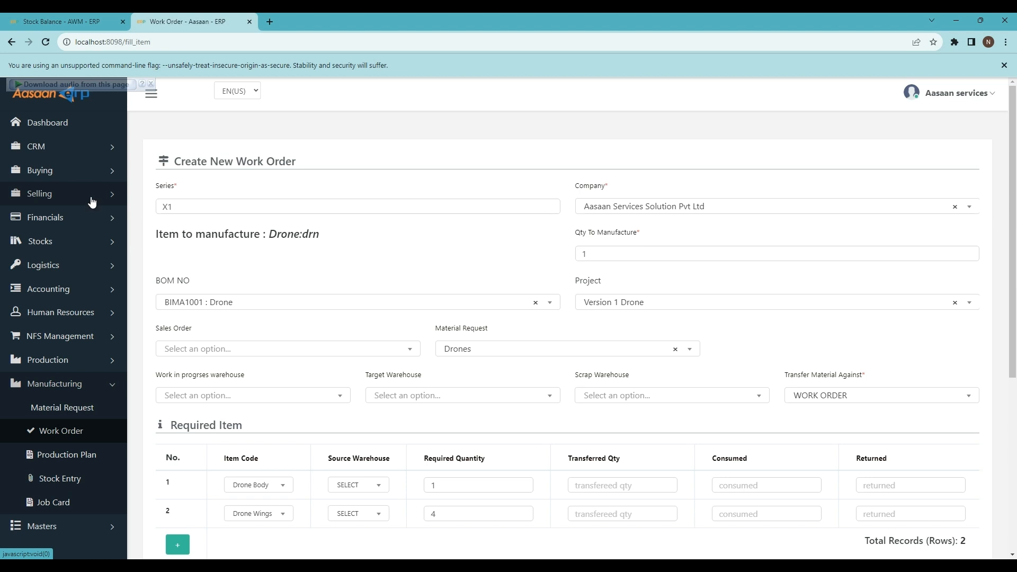
click(212, 350)
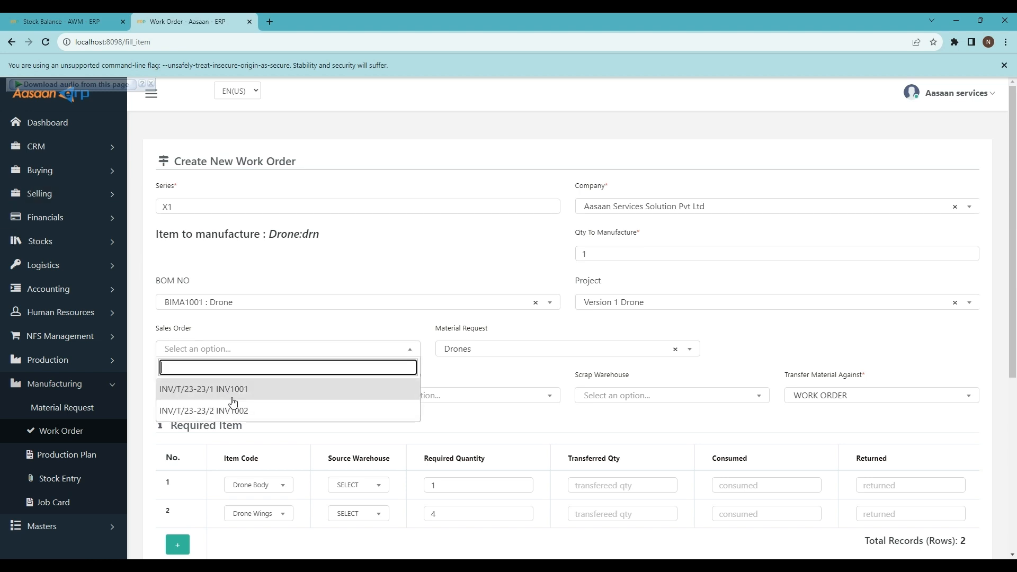
click(264, 325)
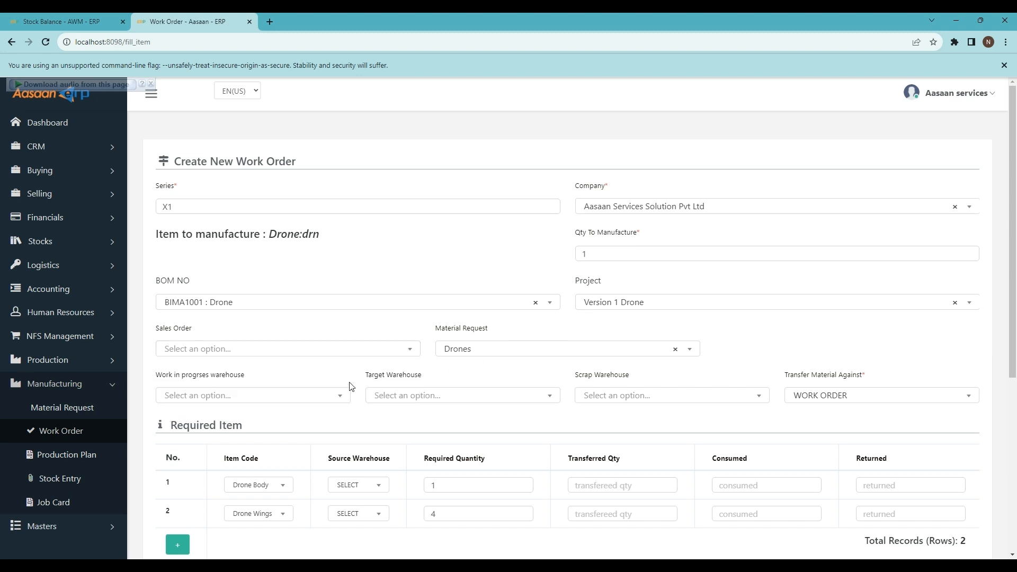
Set the work in progress warehouse to Warehouse Progress, the target warehouse to Warehouse Target and the scrap warehouse to Warehouse Source
click(188, 404)
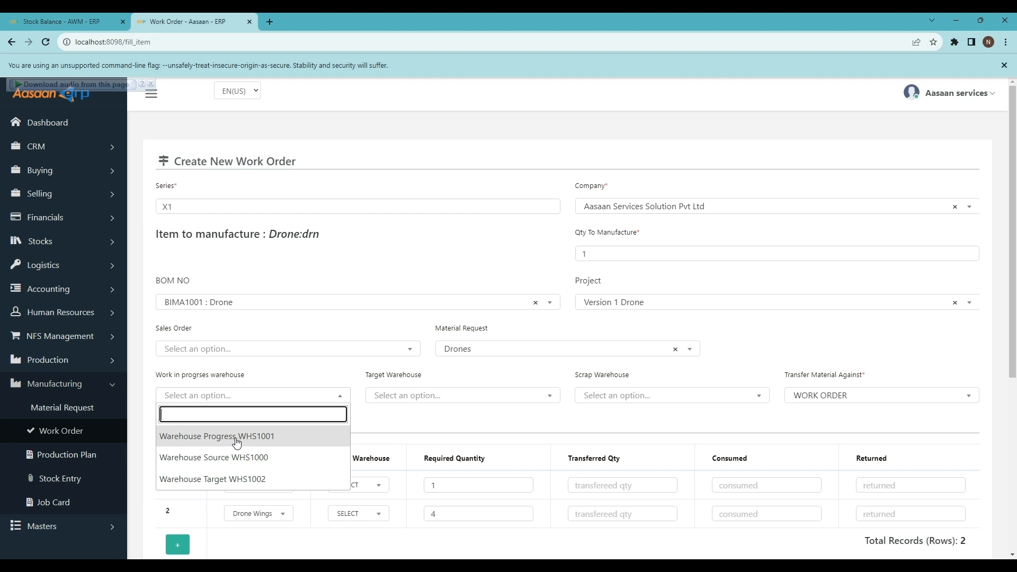
click(290, 438)
click(428, 397)
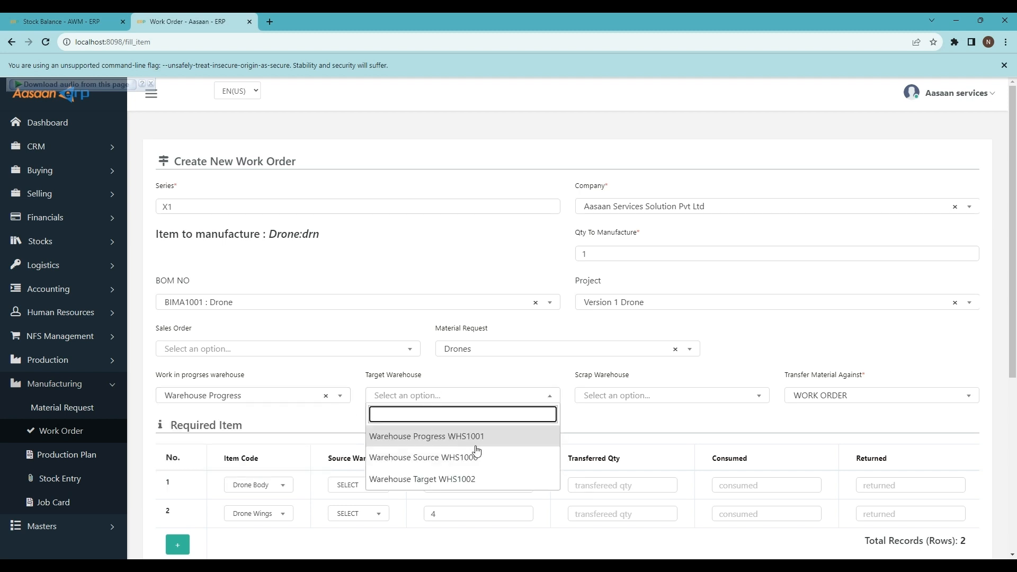
click(442, 480)
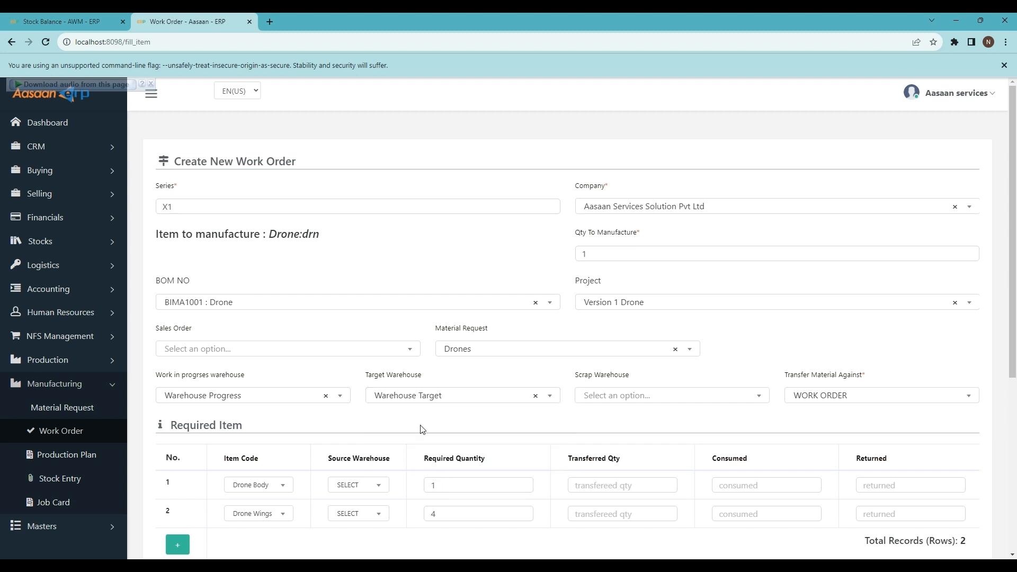
click(608, 397)
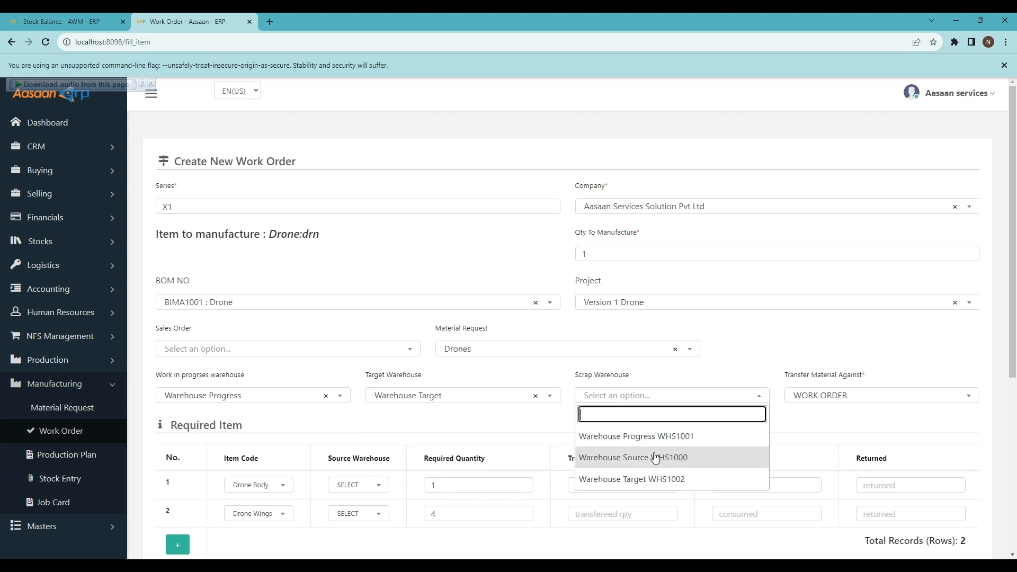
click(677, 457)
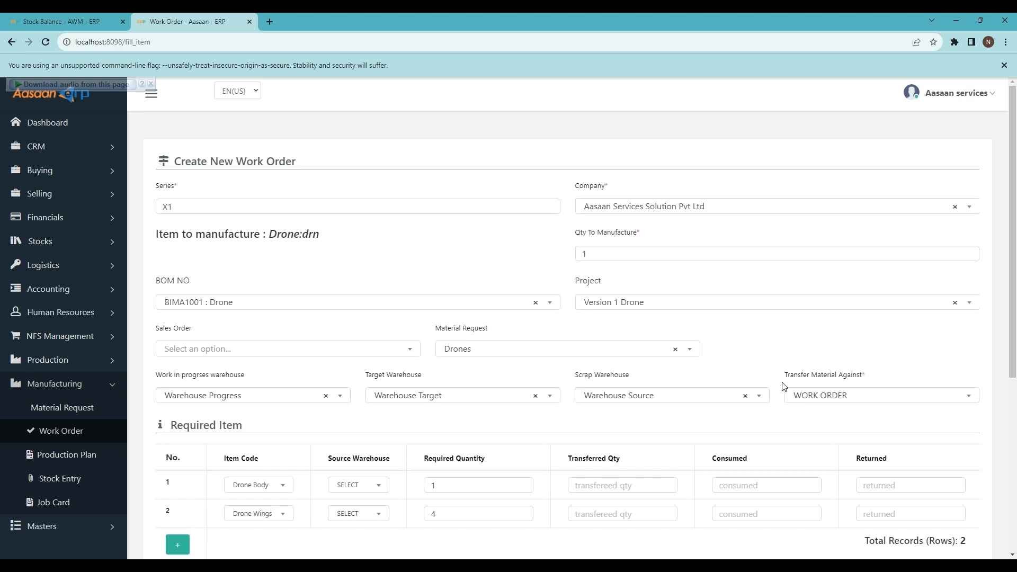
click(845, 401)
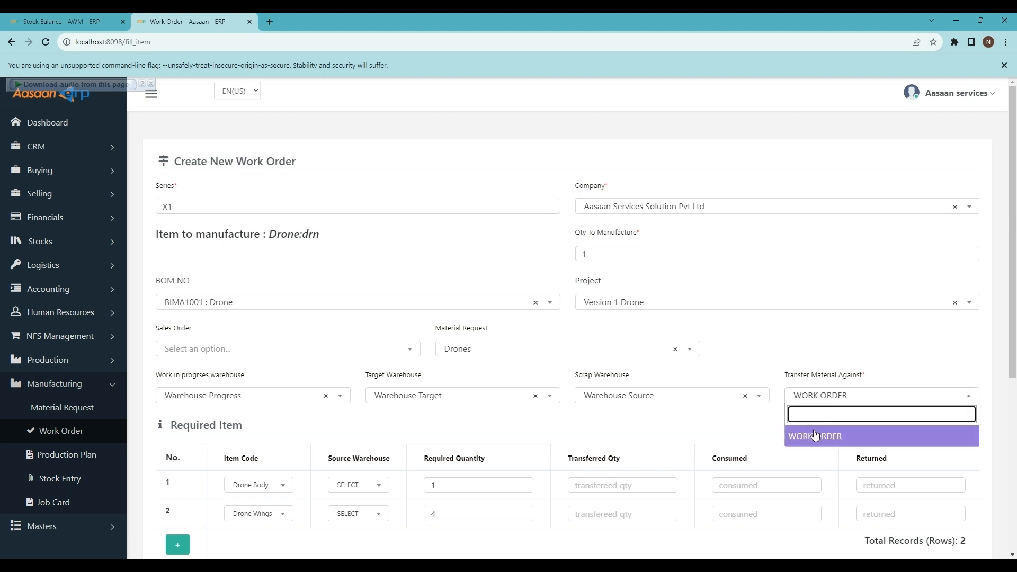
click(450, 427)
Set the transferred quantity to 1 for Drone Body and 4 for Drone Wings in the required items
scroll(450, 426, down, 4)
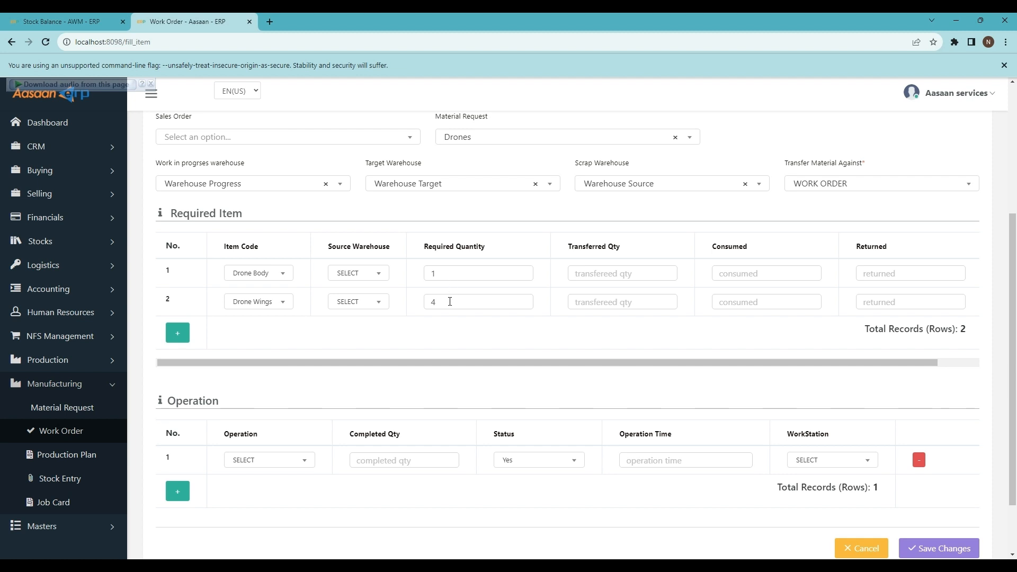
click(591, 274)
text(1)
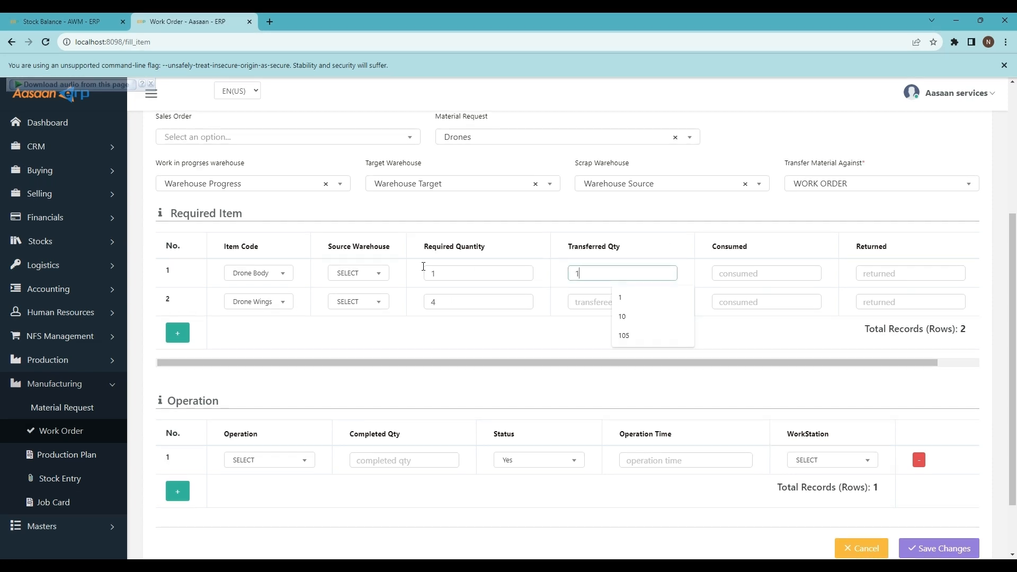
click(597, 303)
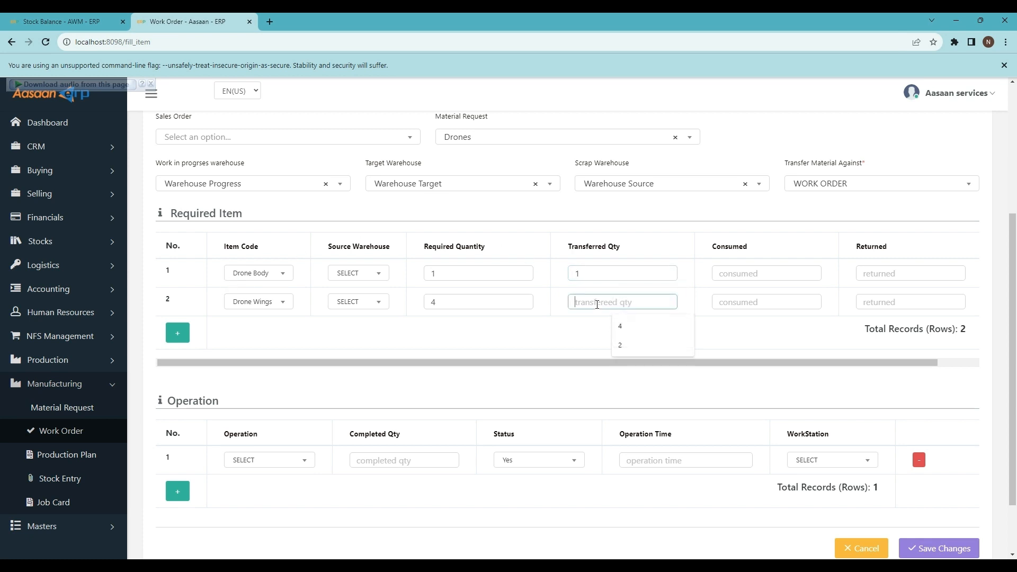
click(620, 326)
click(278, 326)
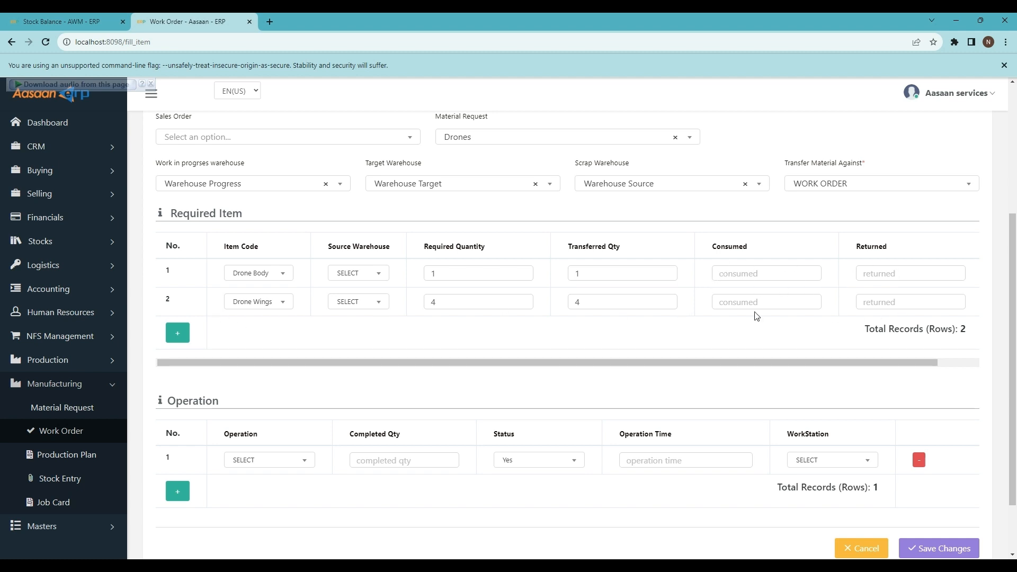
Fill the first operation row with Manufacture Drone, completed quantity 1 and operation time 12:46
scroll(475, 337, down, 3)
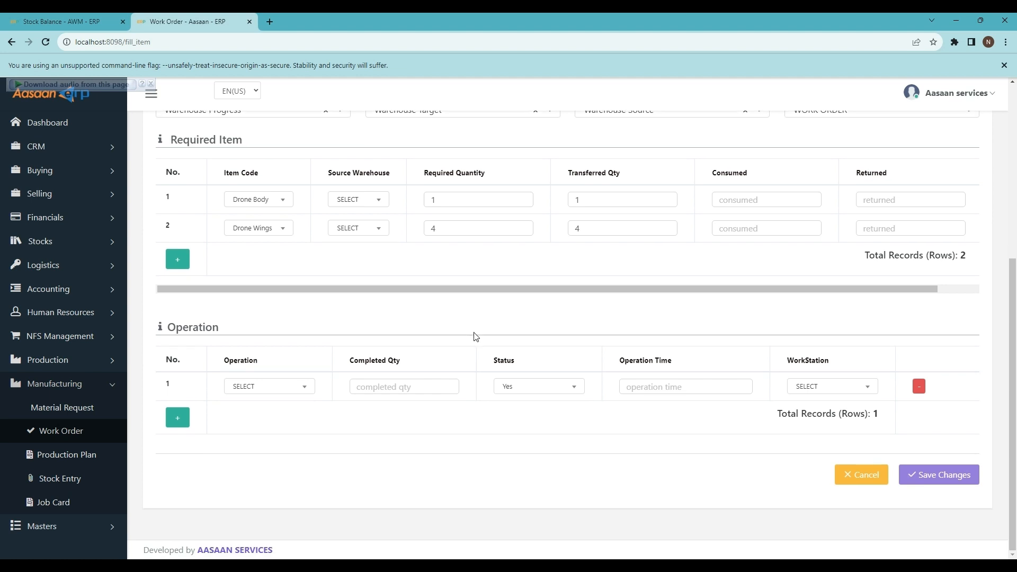
click(296, 386)
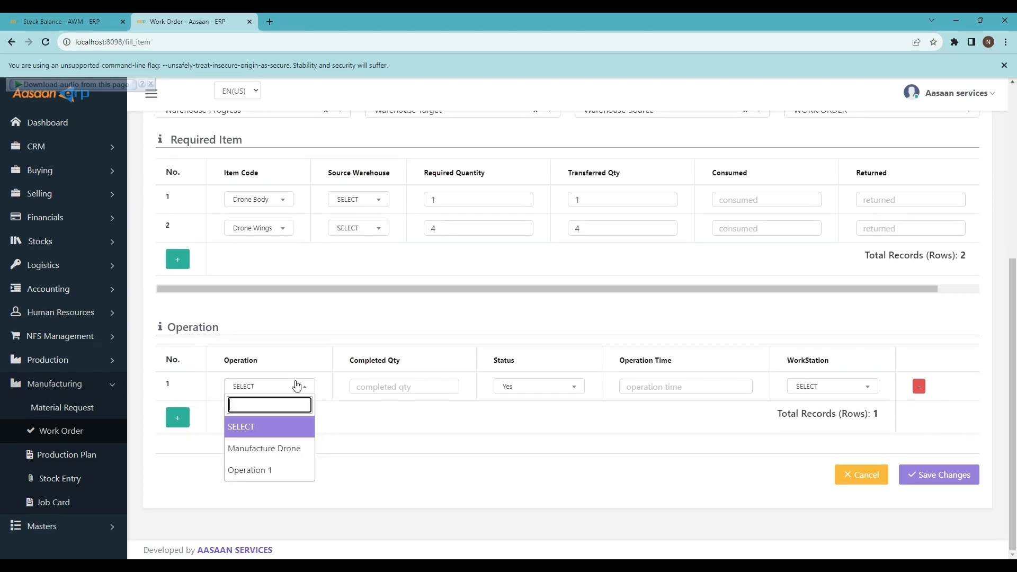
click(291, 449)
click(385, 390)
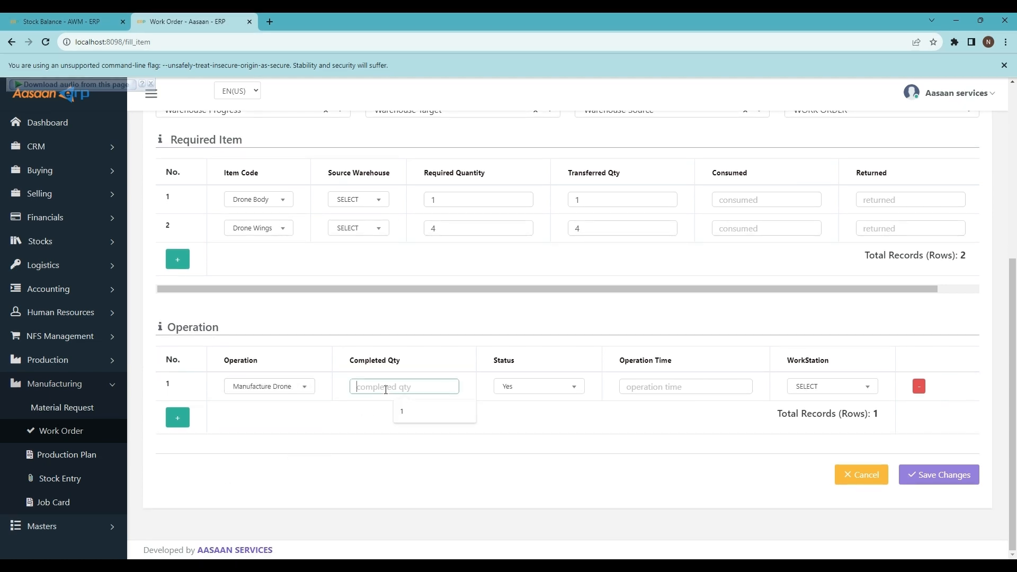
text(1)
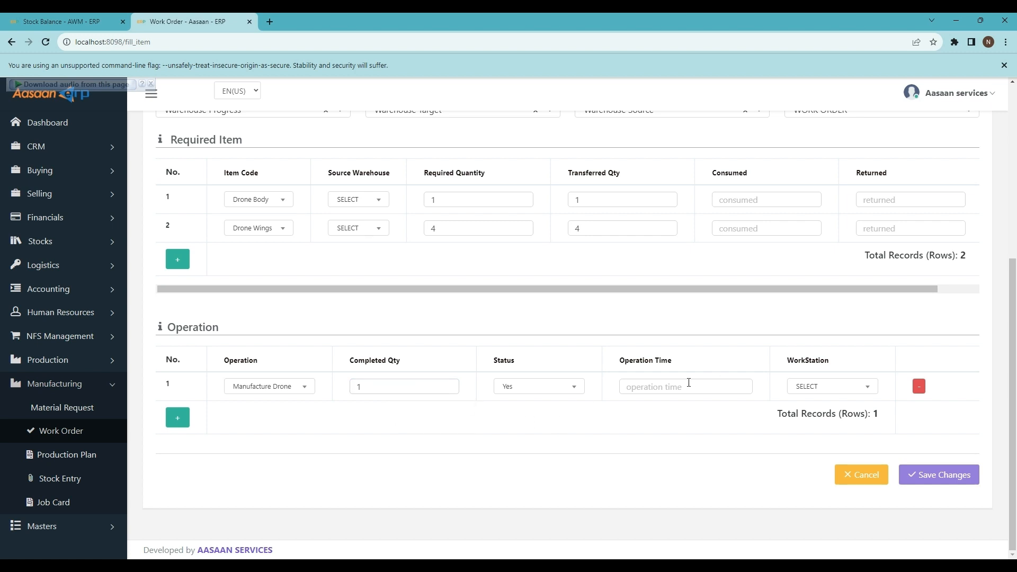
click(667, 386)
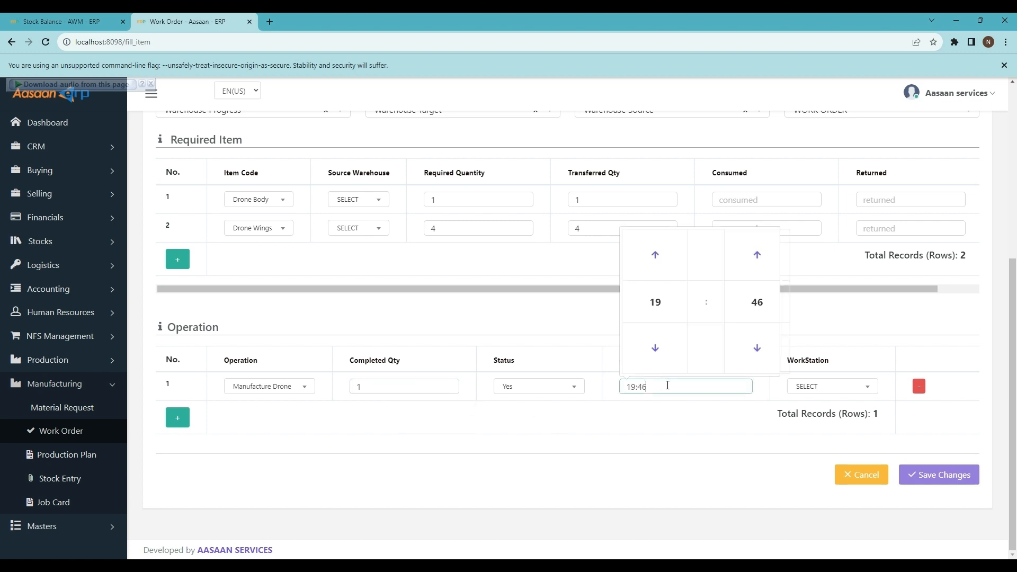
click(656, 347)
click(726, 439)
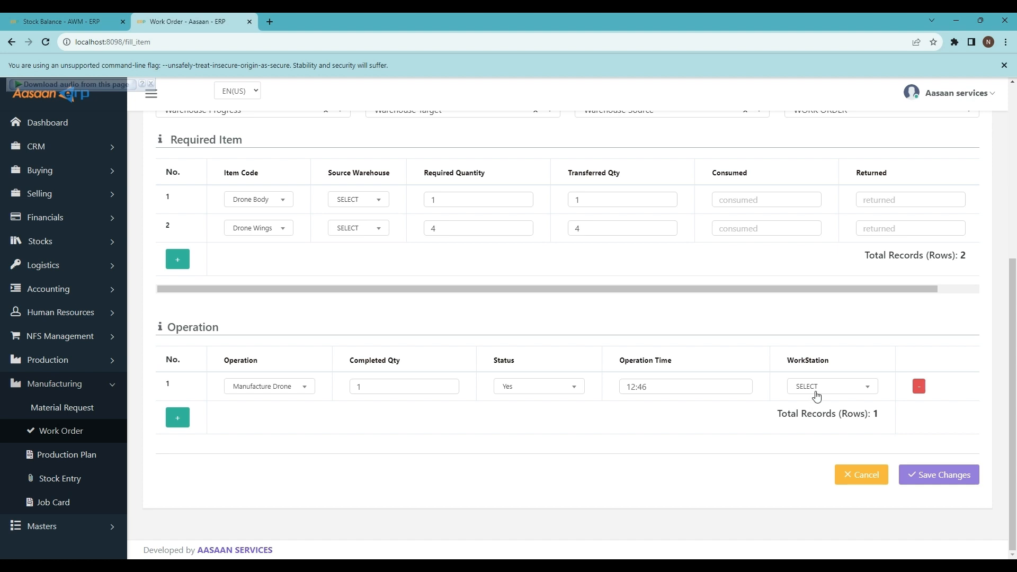
Set the workstation of the Manufacture Drone operation to Drone Assembly and try to save the work order
click(818, 390)
click(822, 450)
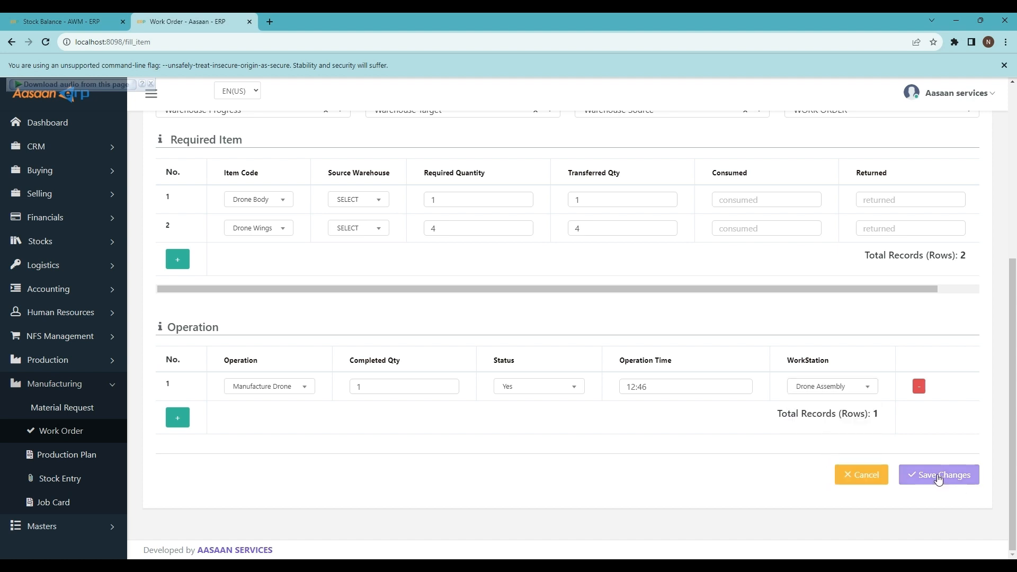
click(939, 480)
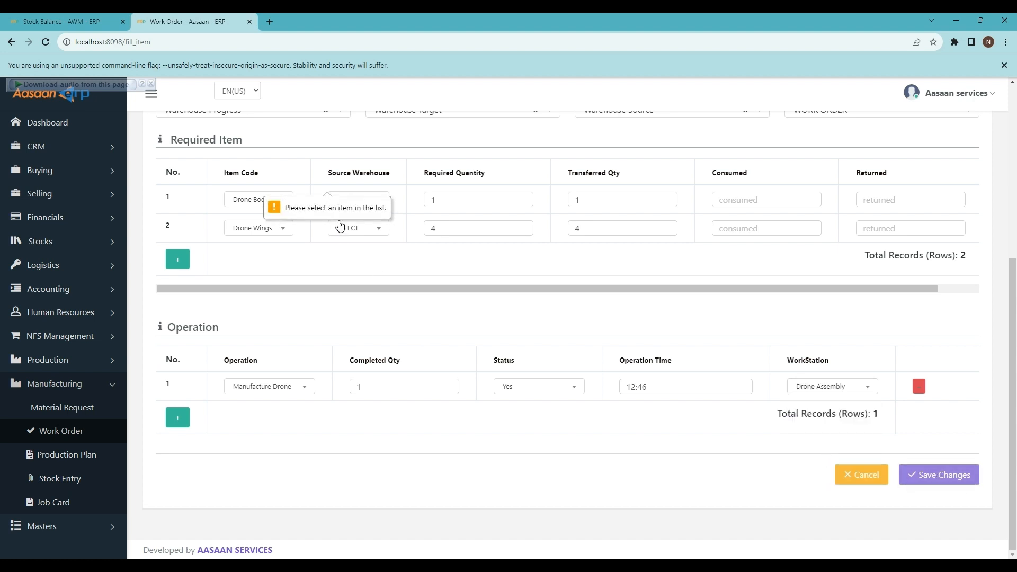
Set the source warehouse of Drone Body and Drone Wings to Warehouse Source and save the work order
scroll(371, 190, up, 1)
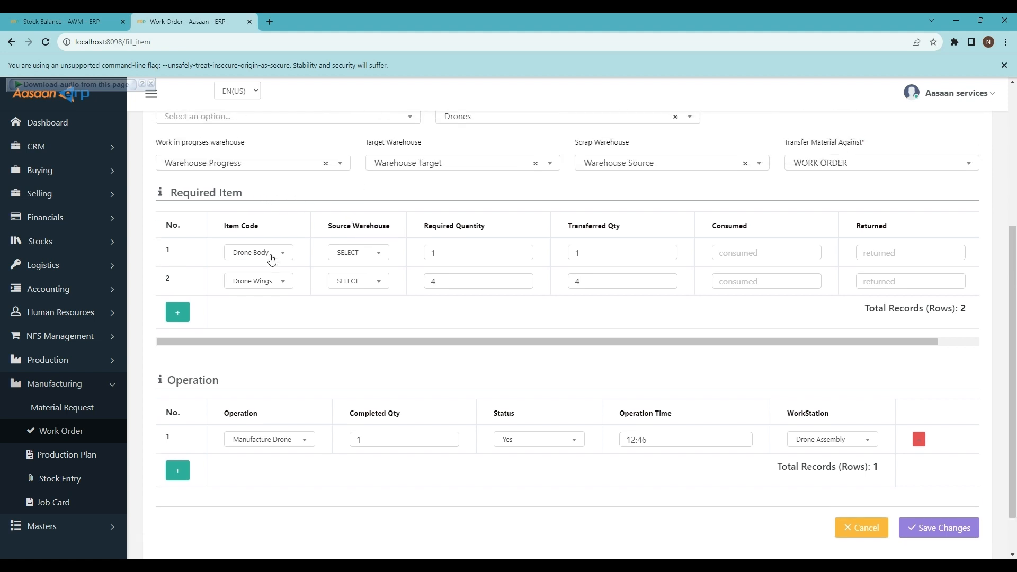
click(362, 254)
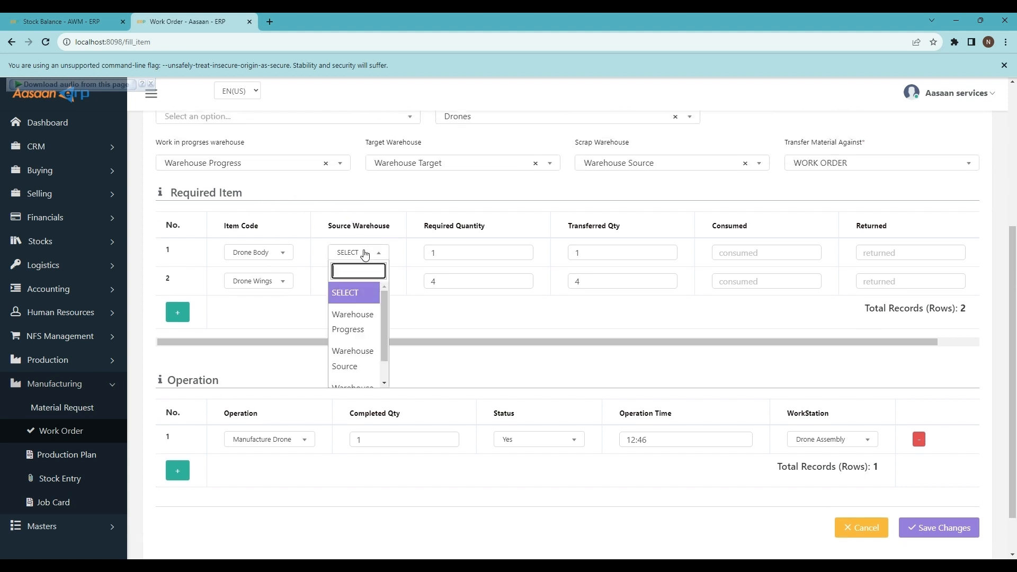
scroll(364, 333, down, 1)
click(365, 342)
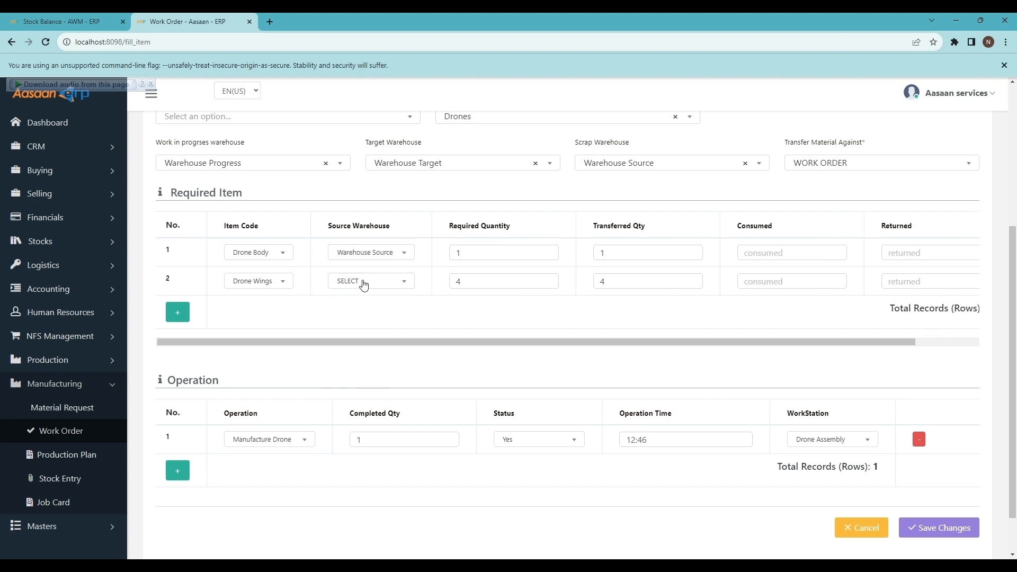
click(368, 282)
click(374, 363)
scroll(850, 437, down, 1)
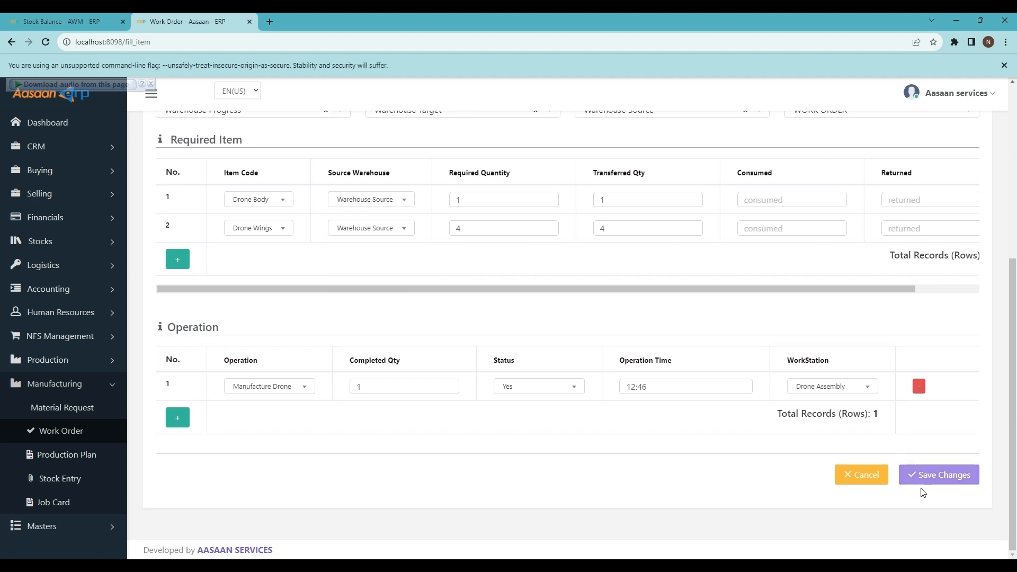
click(939, 474)
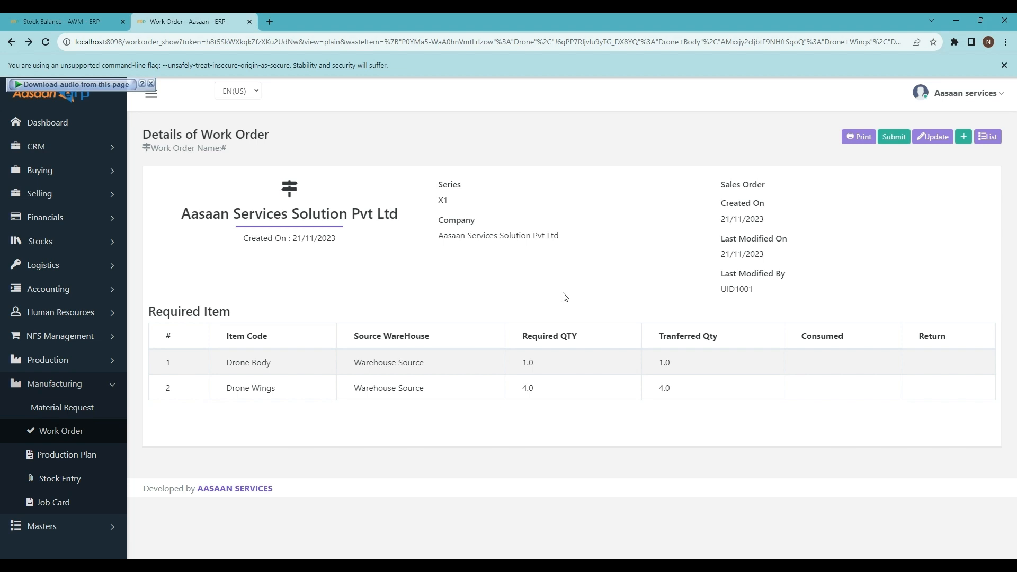
Submit the work order and save its stock entry moving the drone parts from Warehouse Source to Warehouse Progress
click(893, 137)
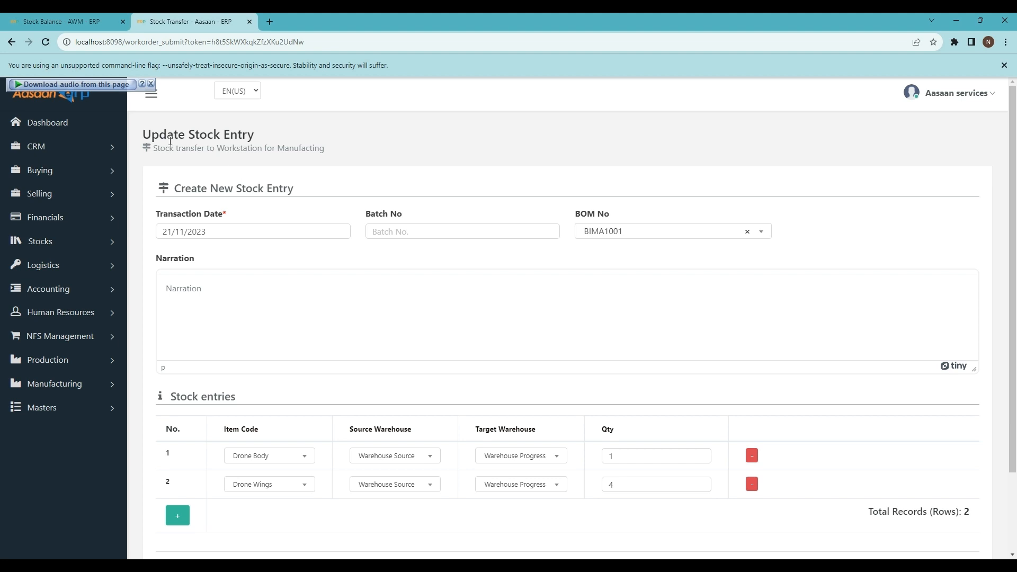
drag(193, 132, 306, 131)
click(395, 140)
scroll(231, 223, down, 2)
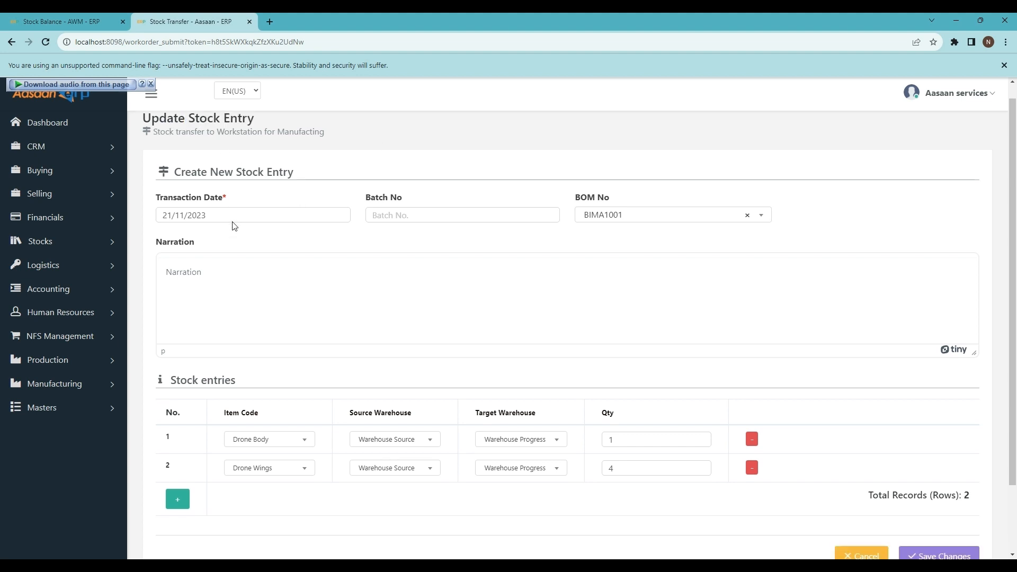
scroll(417, 186, up, 2)
scroll(423, 242, down, 2)
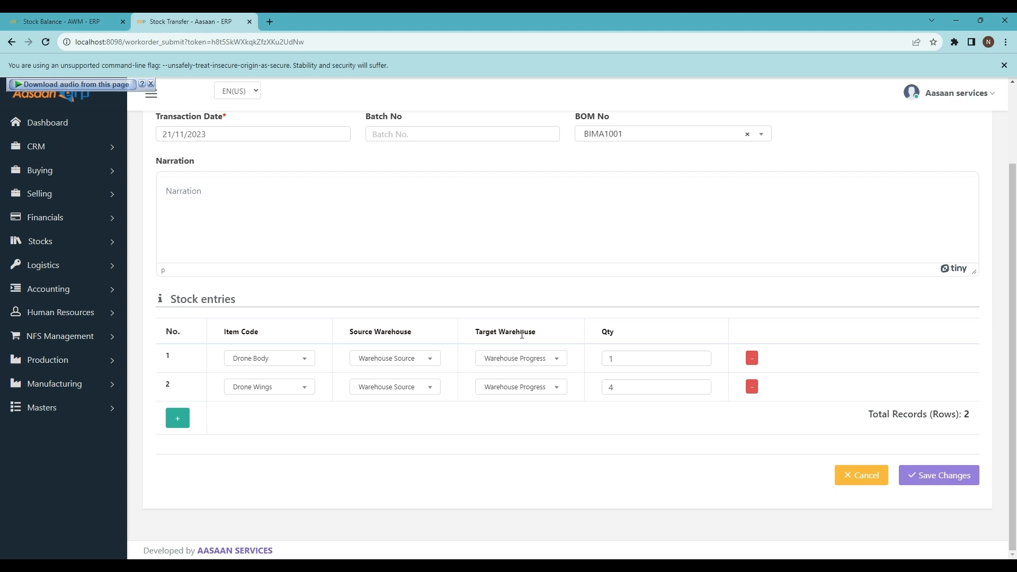
click(933, 475)
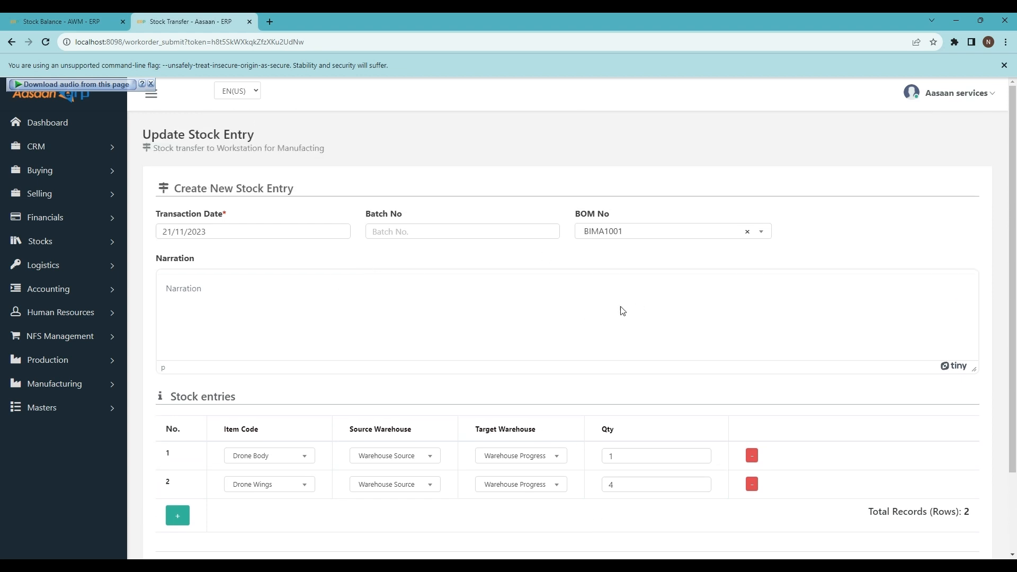
scroll(622, 311, down, 2)
click(932, 475)
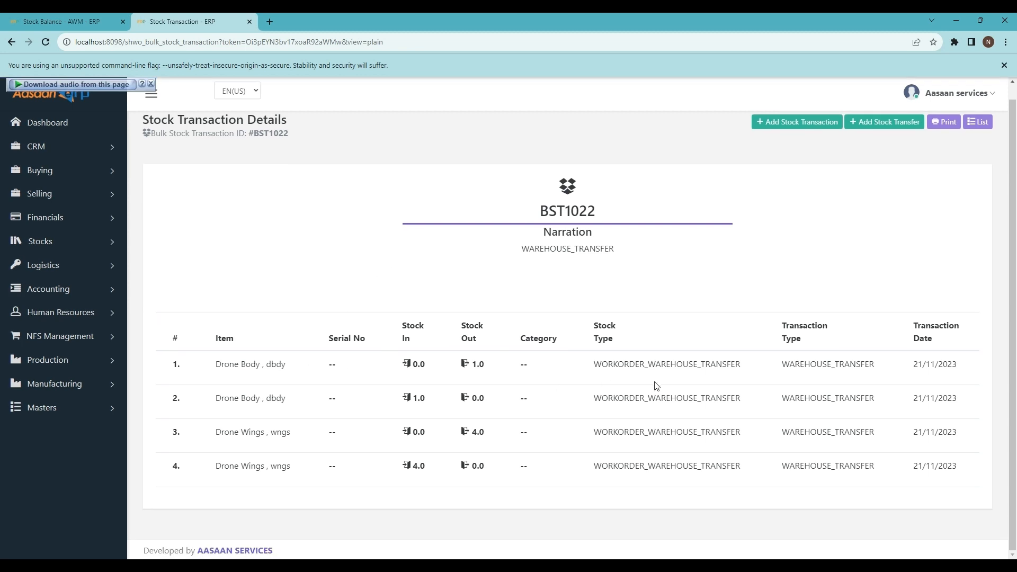
Review the stock in and stock out quantities of Drone Body and Drone Wings in the stock transaction details
drag(470, 365, 496, 369)
drag(404, 398, 431, 404)
drag(465, 433, 504, 438)
drag(413, 465, 437, 472)
click(389, 367)
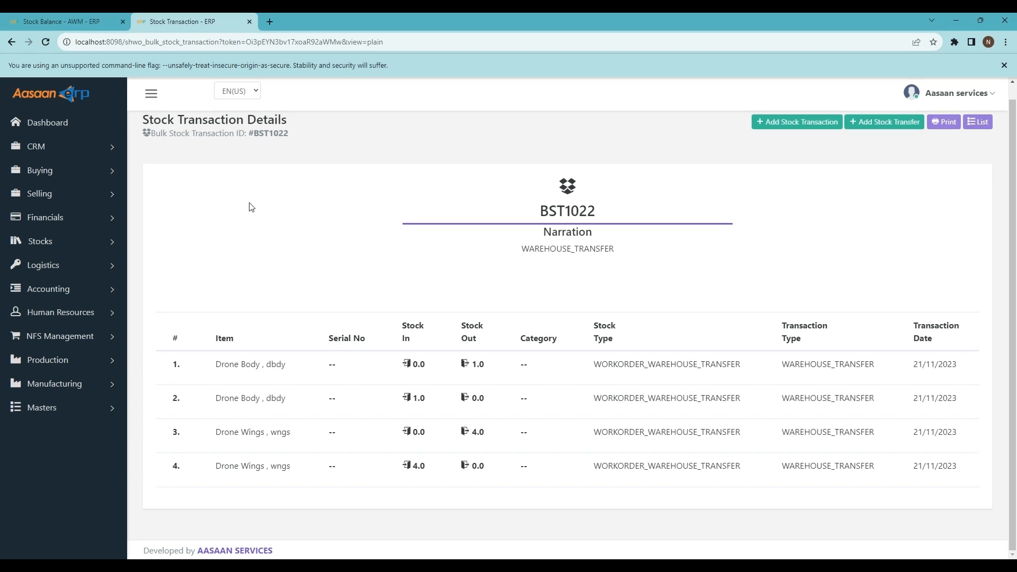
Check the current stock of the drone items across all warehouses in the stock balance
click(58, 21)
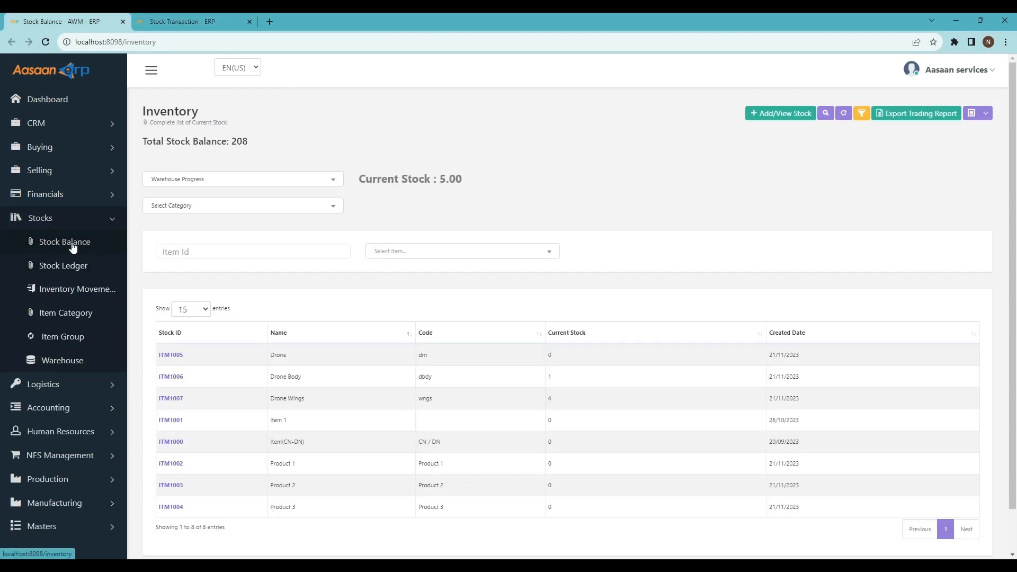
click(263, 181)
click(220, 220)
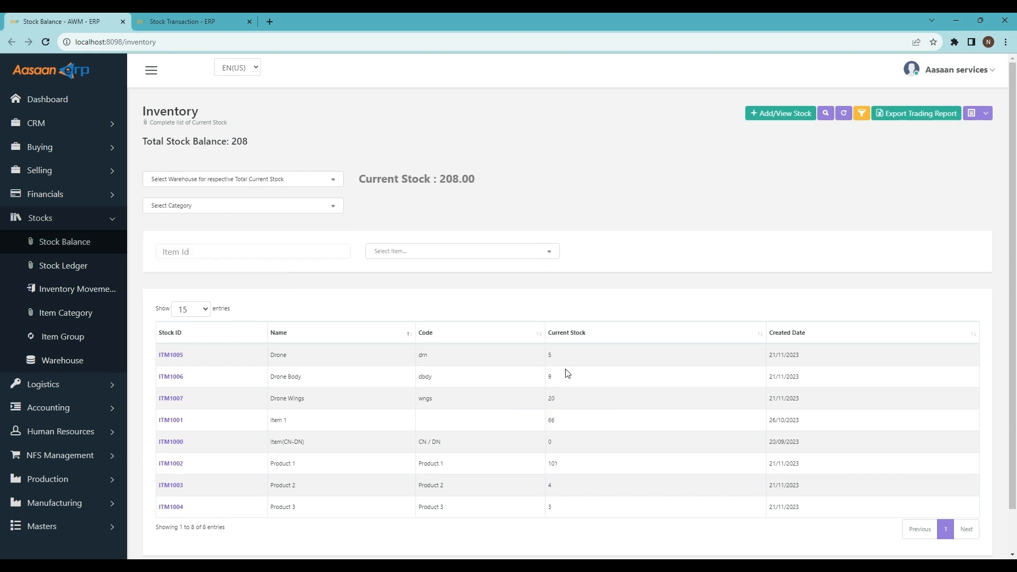
drag(568, 399, 543, 400)
Filter the stock balance by Warehouse Progress and check the current stock of Drone Body and Drone Wings
click(231, 182)
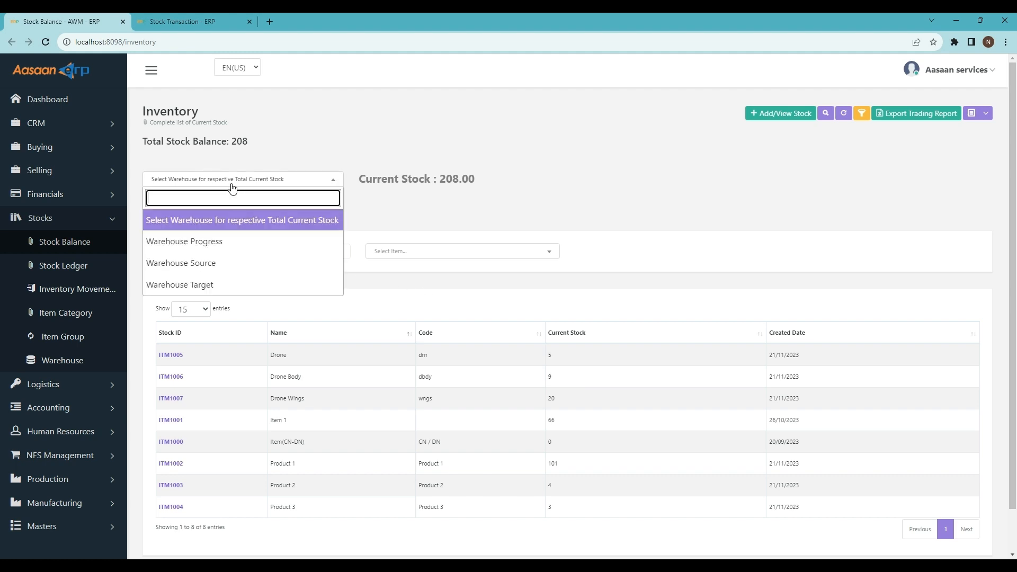
click(229, 244)
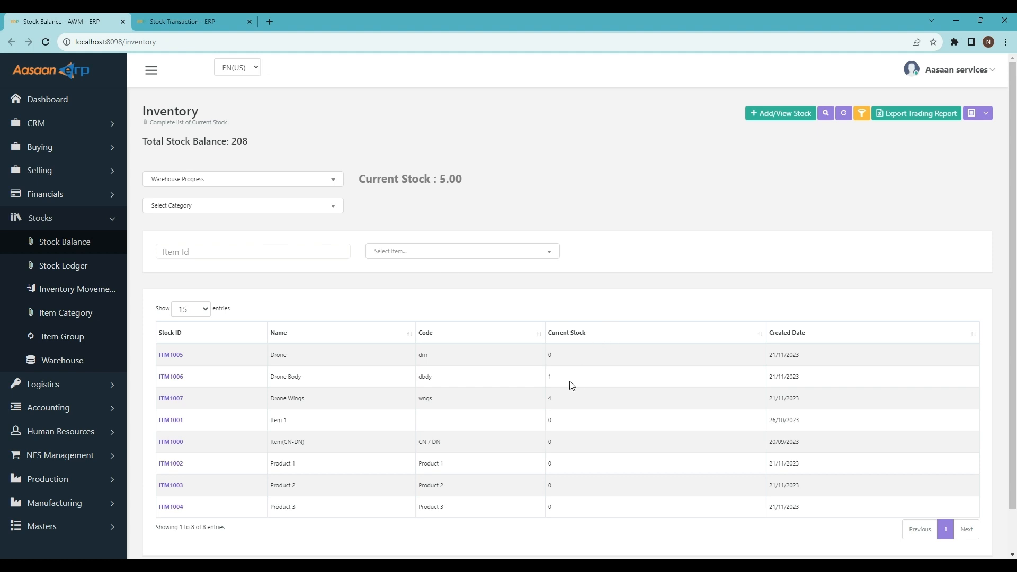
drag(311, 378, 271, 382)
click(305, 379)
drag(581, 377, 549, 378)
drag(314, 399, 269, 400)
drag(559, 408, 548, 401)
click(559, 312)
Filter the stock balance by Warehouse Target and check the current stock of the Drone
click(241, 182)
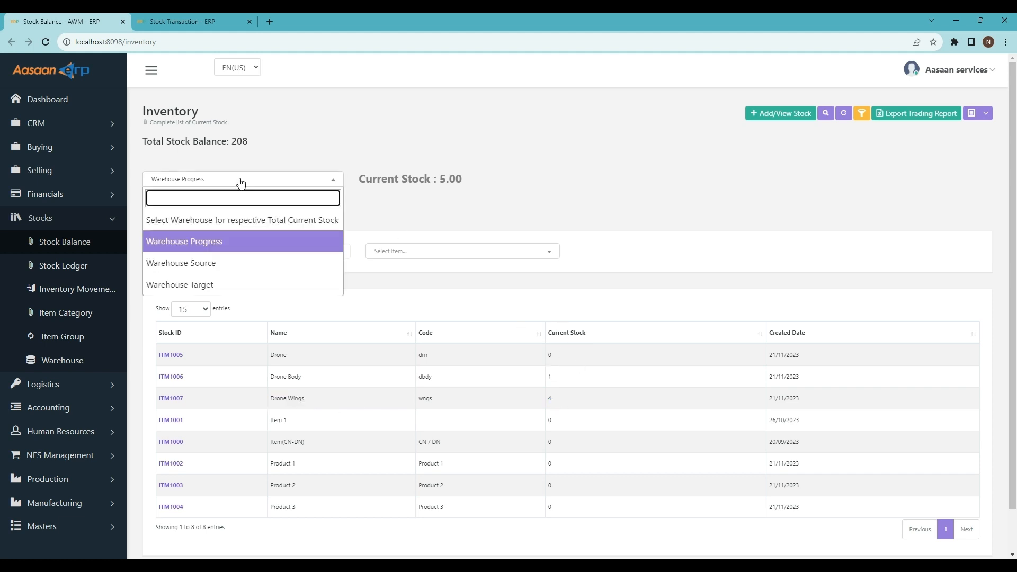
click(205, 288)
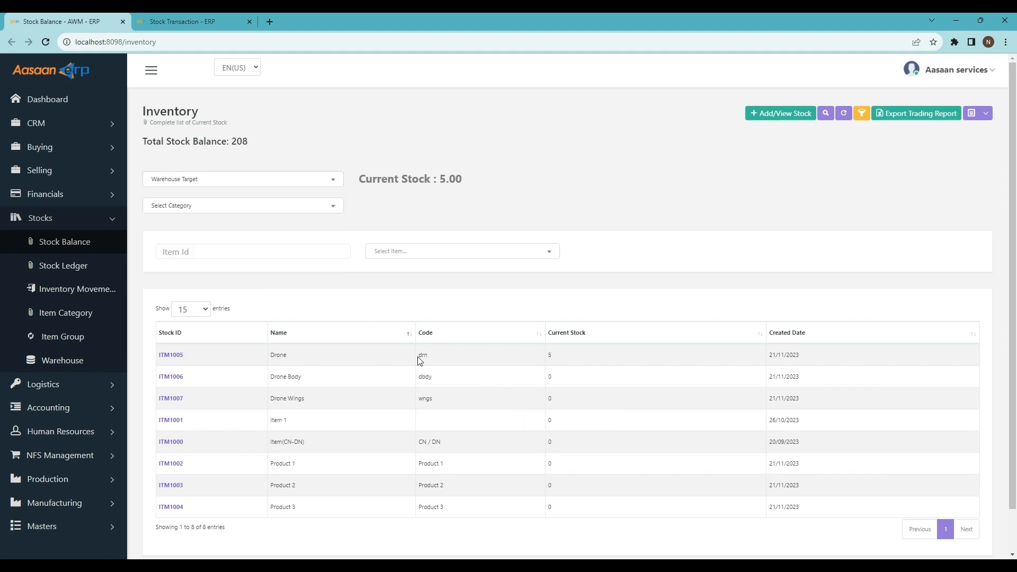
drag(290, 353, 261, 360)
drag(557, 355, 540, 357)
click(580, 354)
Review the submitted work order's details and open the Job Card list in a separate browser tab
click(77, 501)
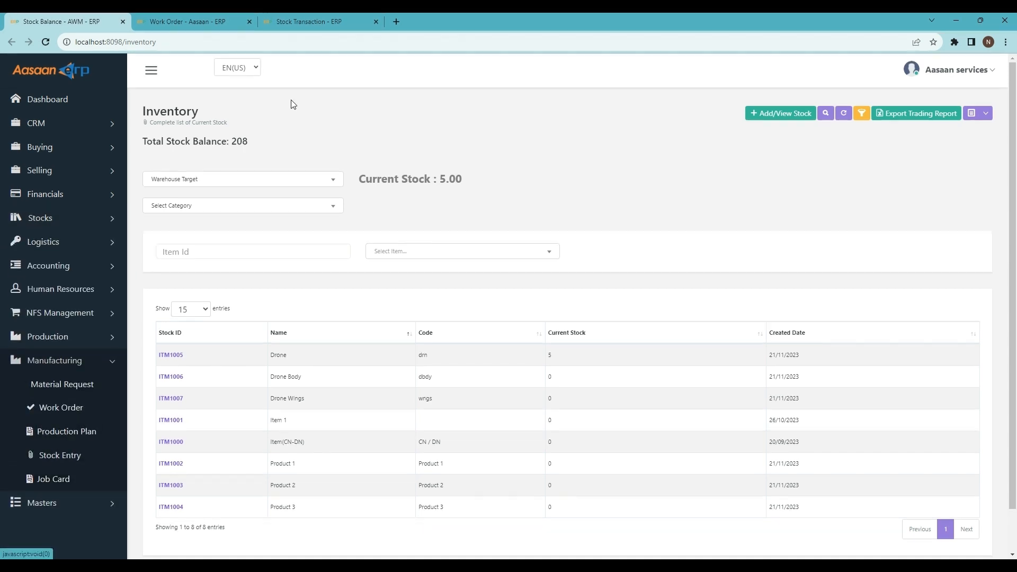
click(214, 22)
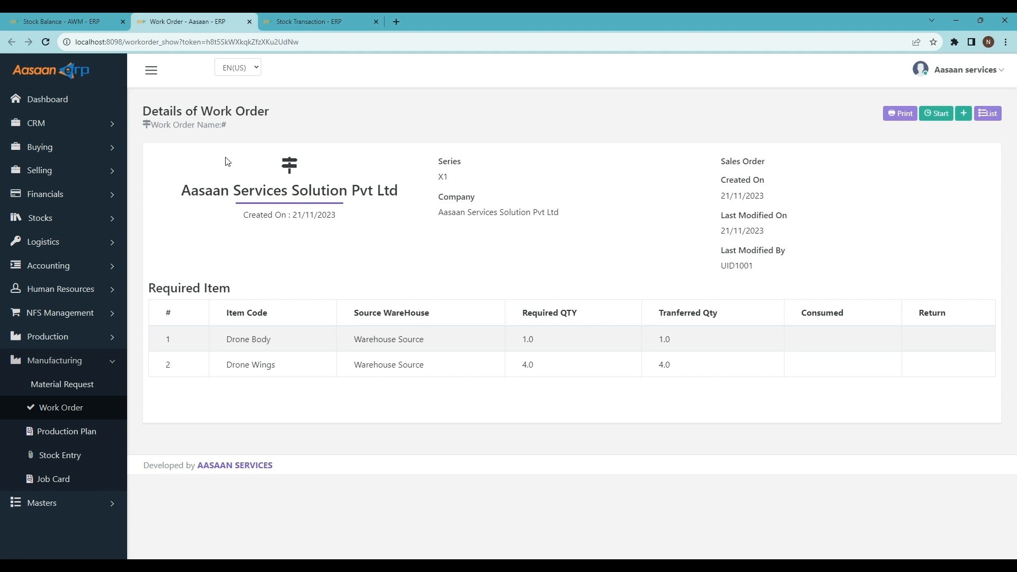
right_click(62, 482)
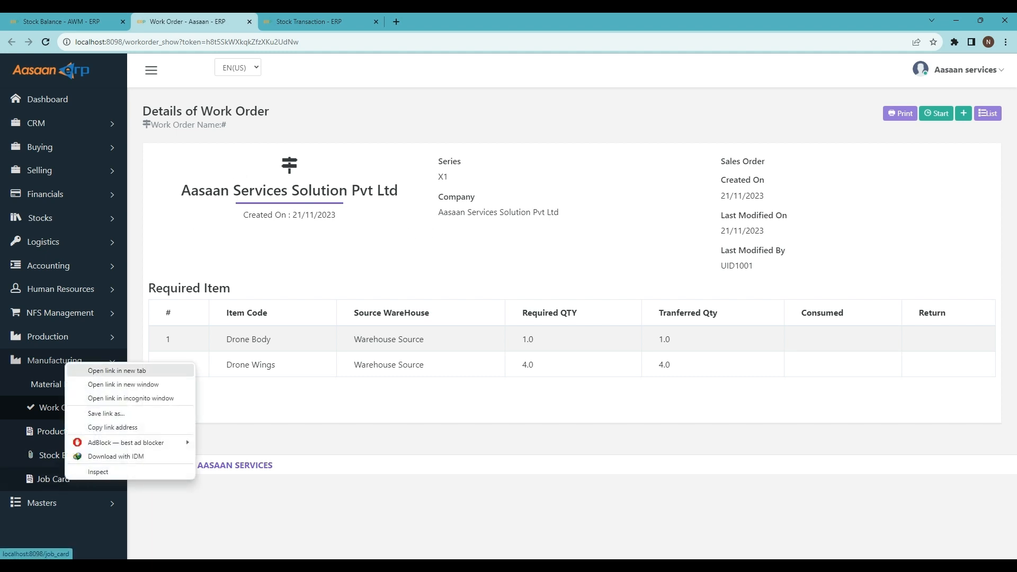
click(106, 370)
click(329, 19)
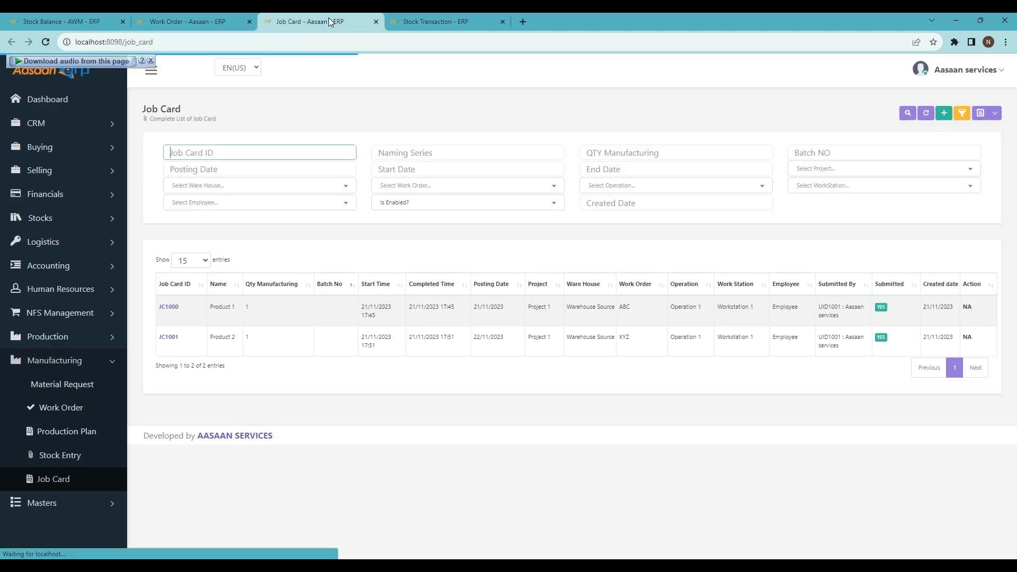
Start a new job card with naming series X1, posting date 22/11/2023 and manufacturing quantity 1
click(943, 113)
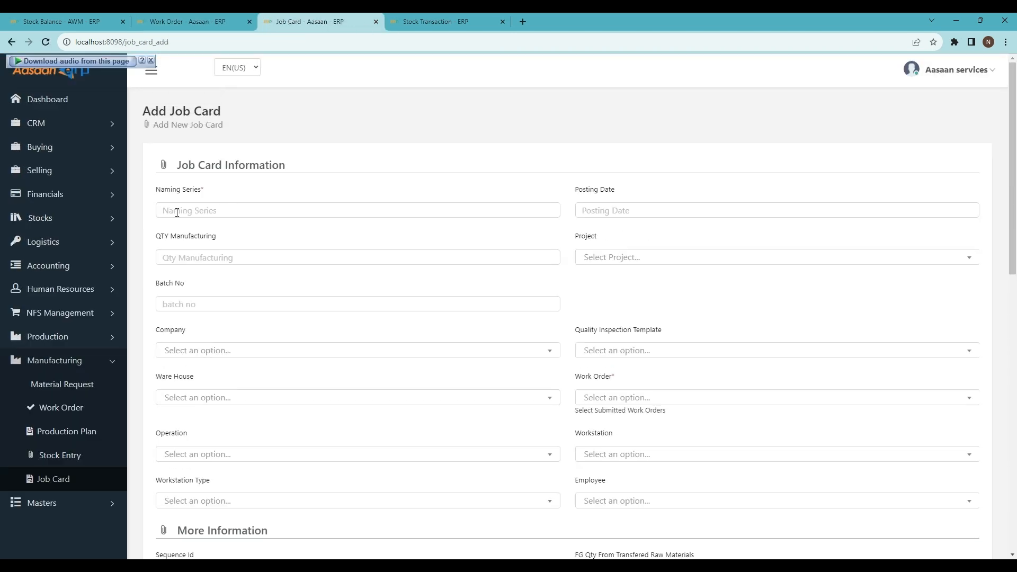
click(195, 210)
text(X1)
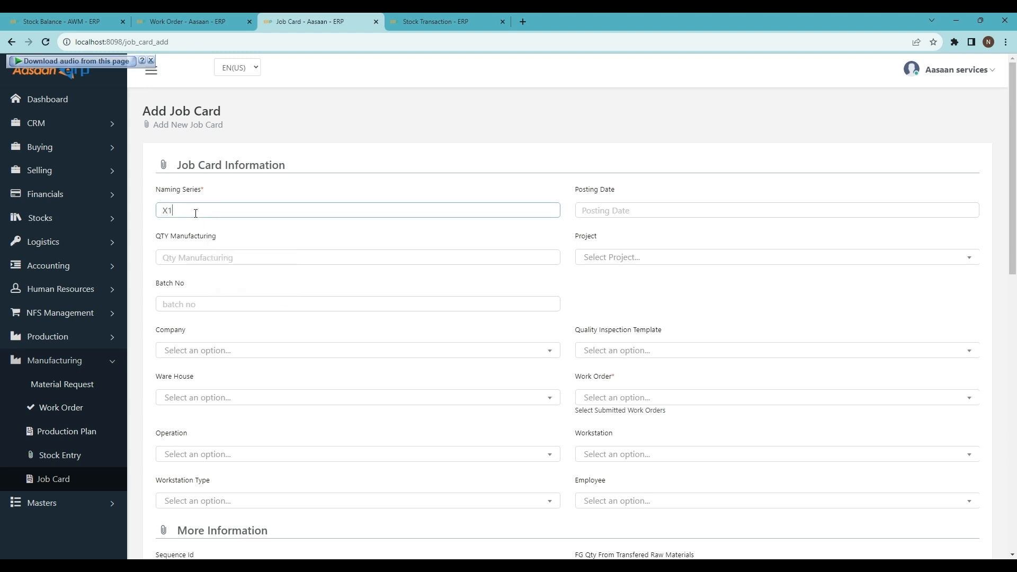
click(622, 210)
click(628, 146)
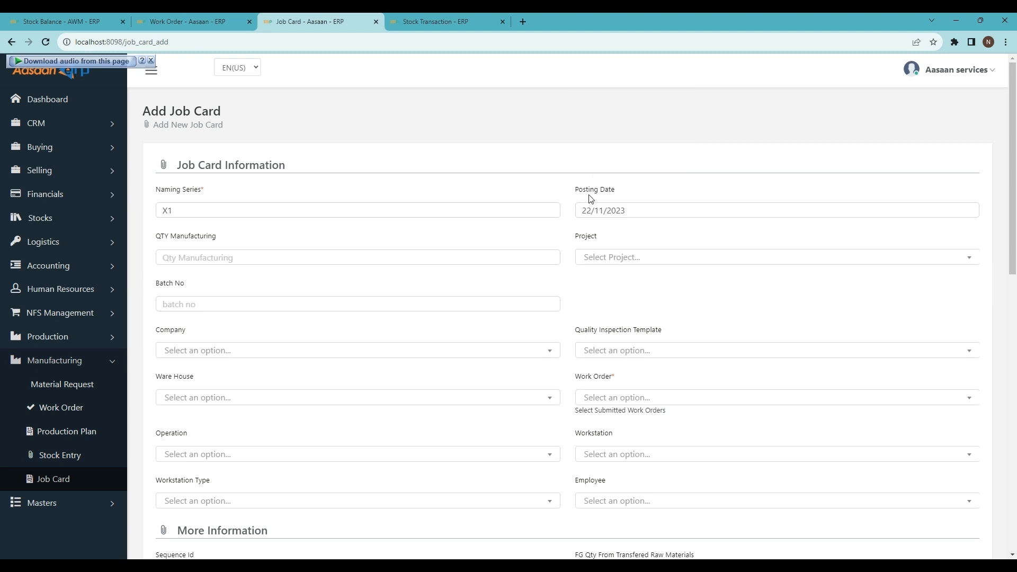
click(234, 258)
text(1)
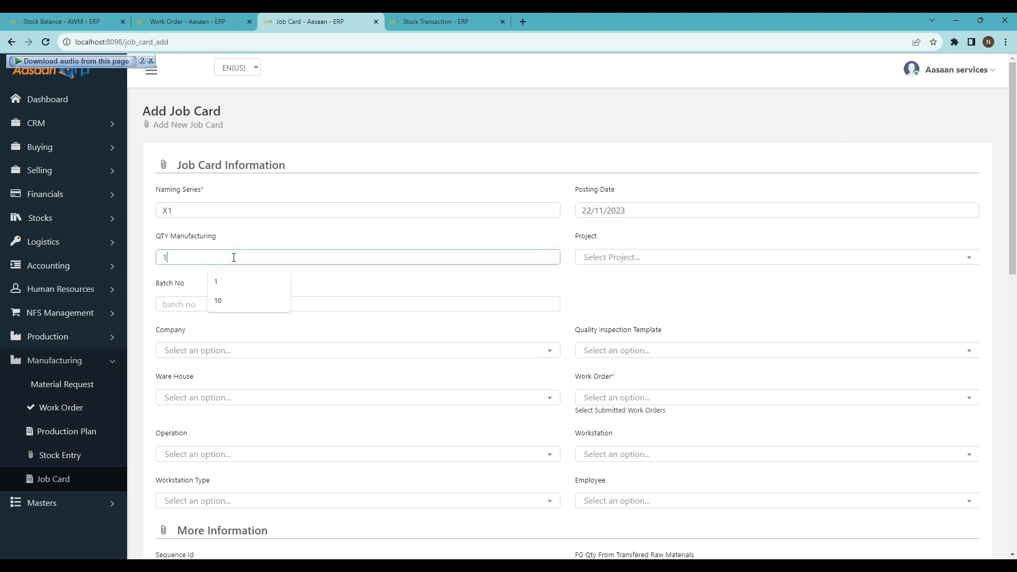
Set the job card's project to Version 1 Drone, company to Aasaan Services Solution Pvt Ltd and quality inspection template to Drone Finish
click(621, 258)
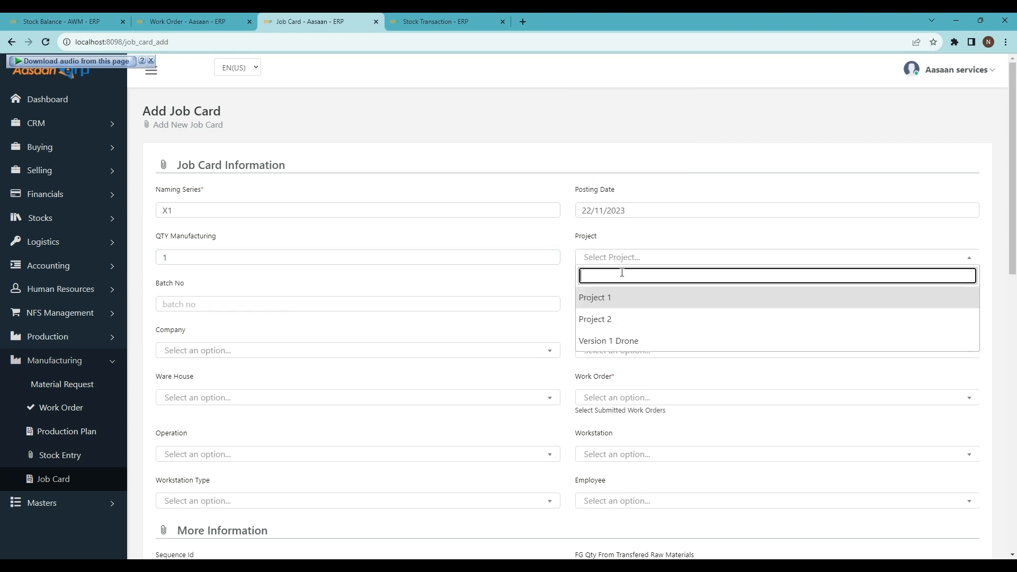
click(614, 341)
click(213, 350)
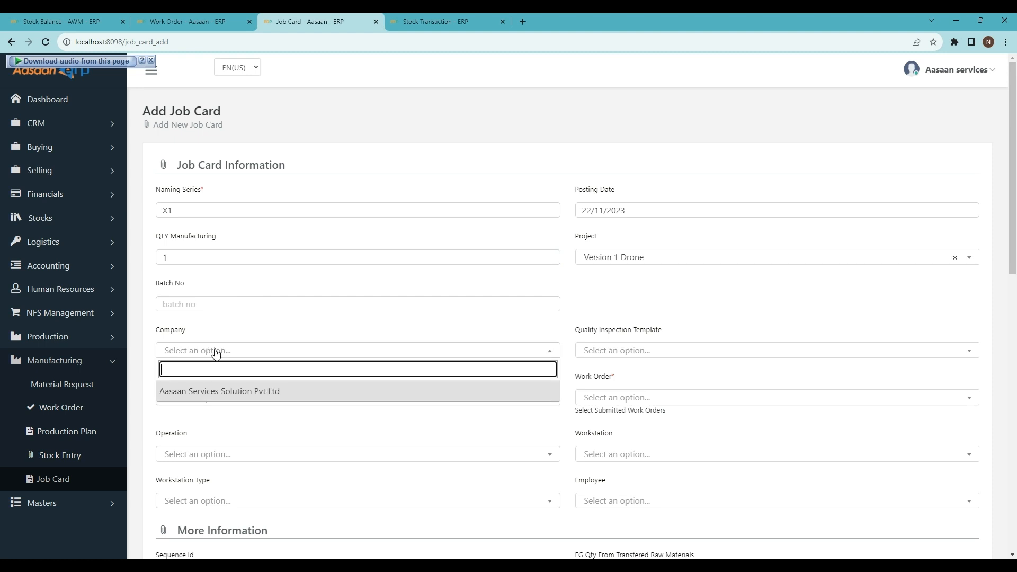
click(189, 400)
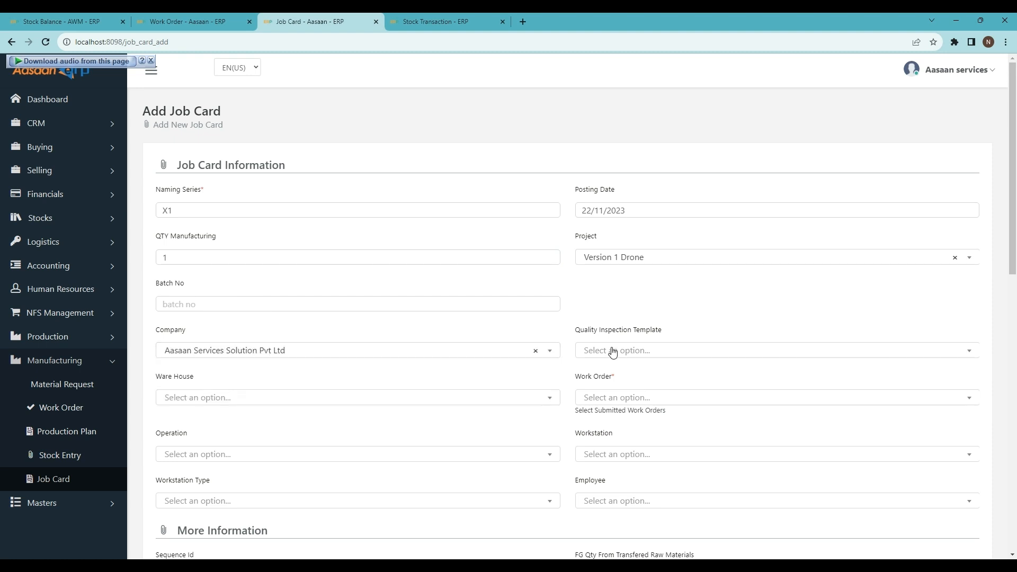
click(613, 352)
click(628, 397)
Link the job card to work order WO1001 and check the work order's details before returning to the form
scroll(562, 376, down, 2)
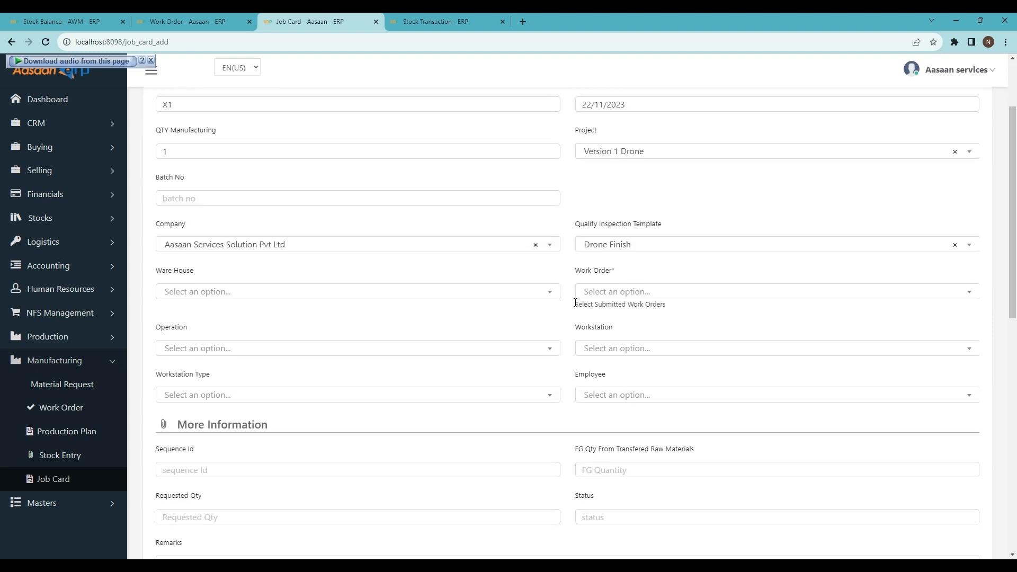
click(598, 292)
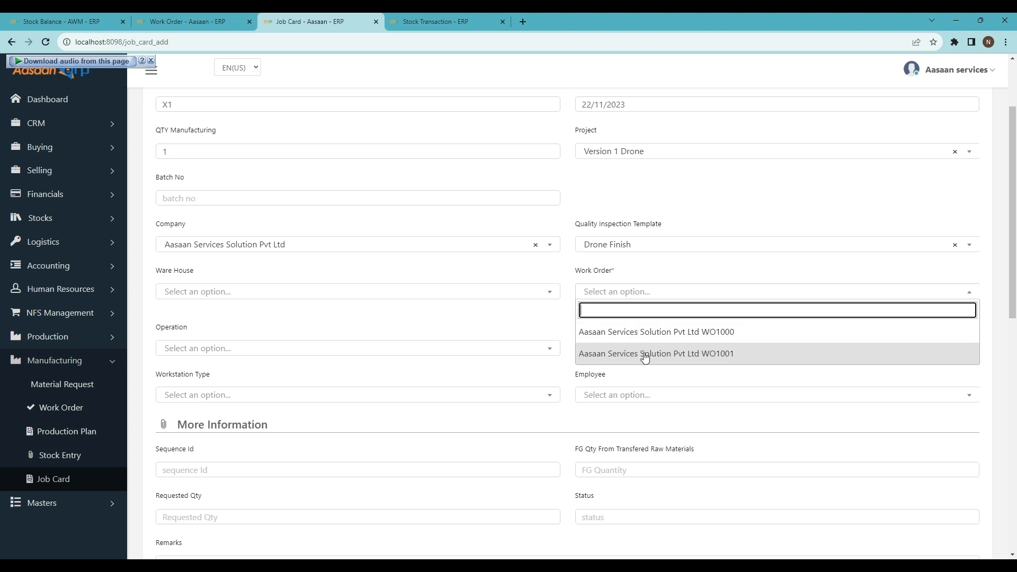
click(740, 354)
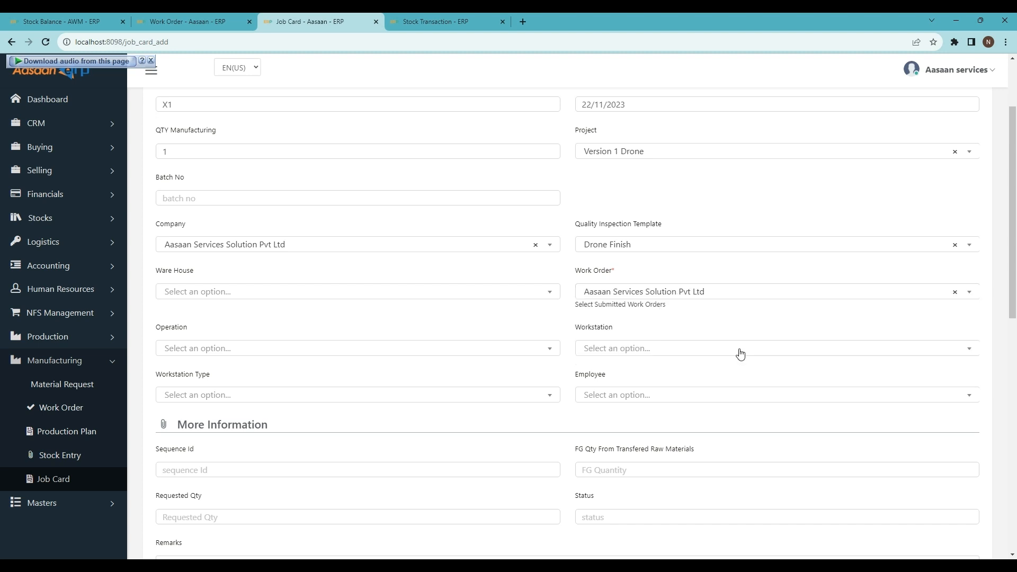
click(188, 21)
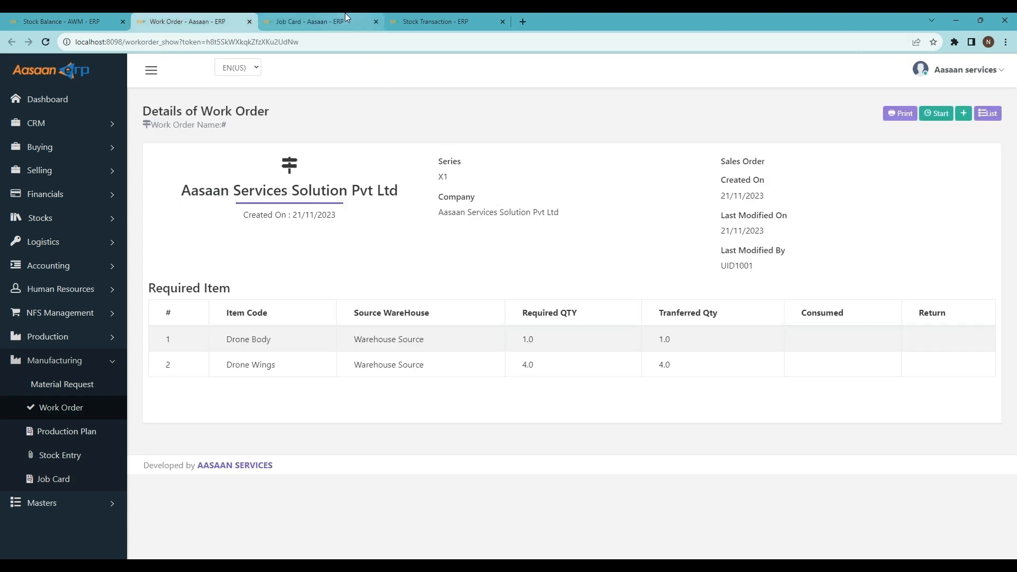
click(435, 22)
click(312, 21)
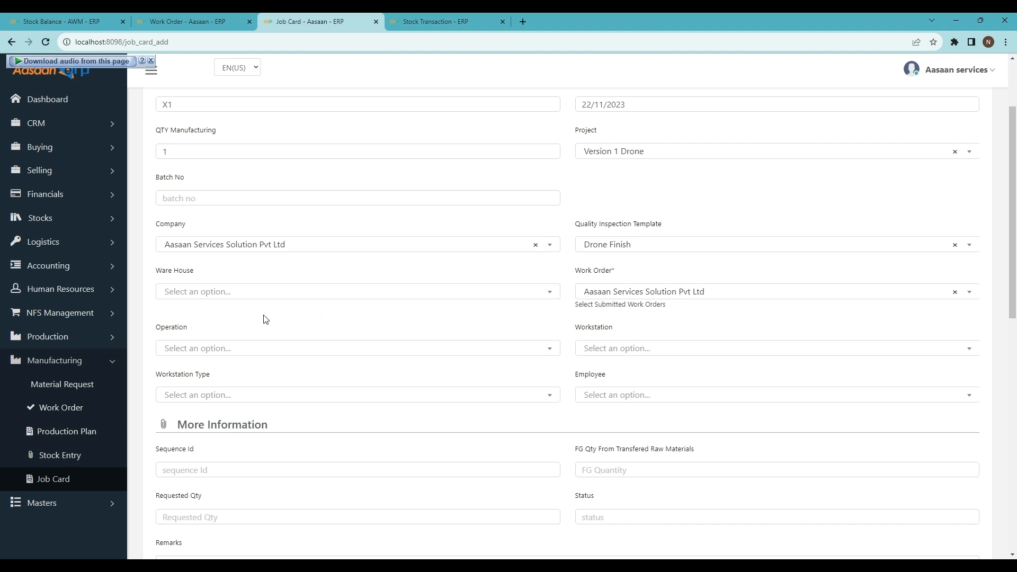
Assign the job card's workstation as Drone Assembly, operation as Manufacture Drone, and employee as Employee
scroll(265, 318, down, 2)
click(626, 243)
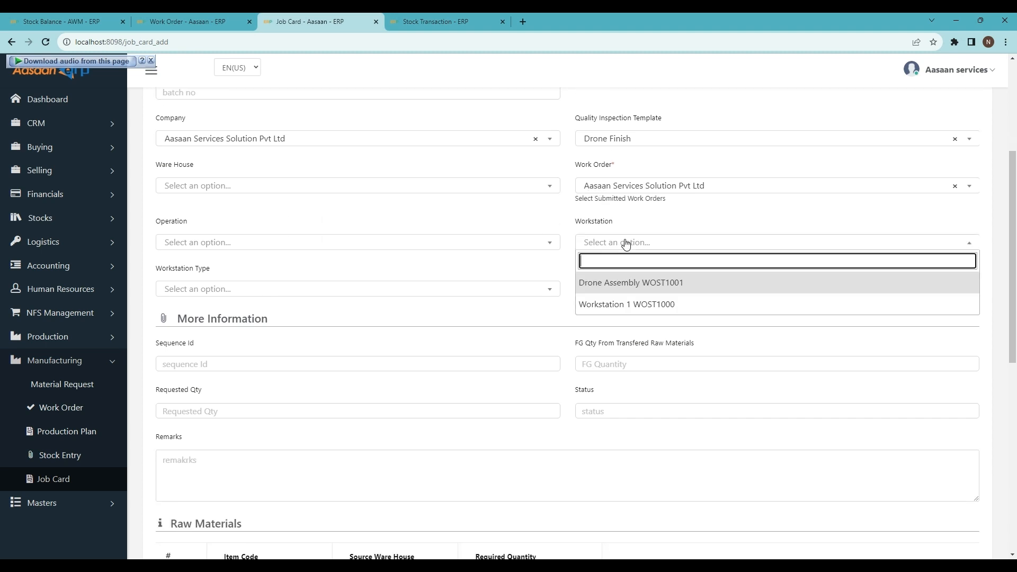
click(633, 285)
click(221, 245)
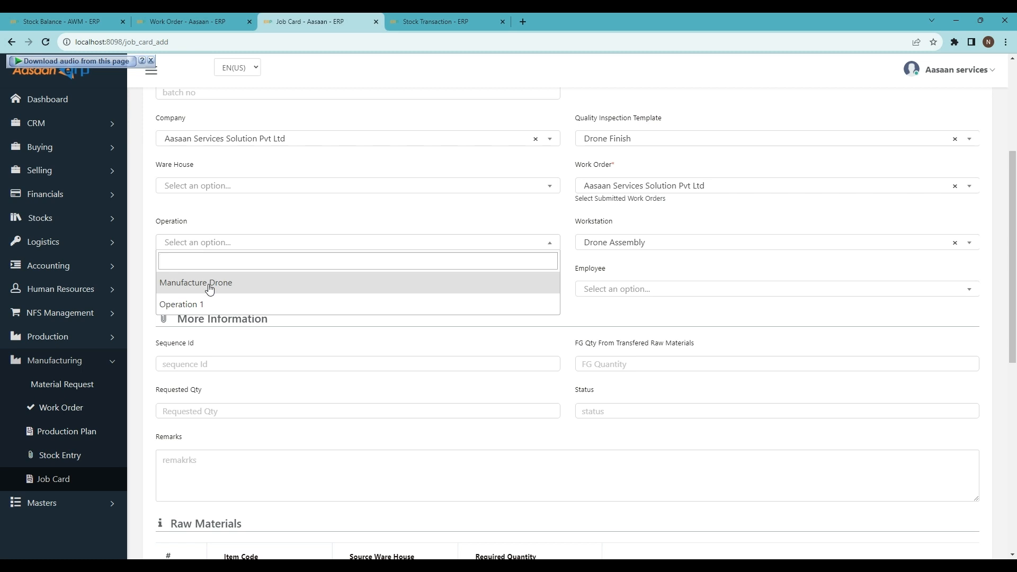
click(209, 285)
scroll(264, 247, down, 1)
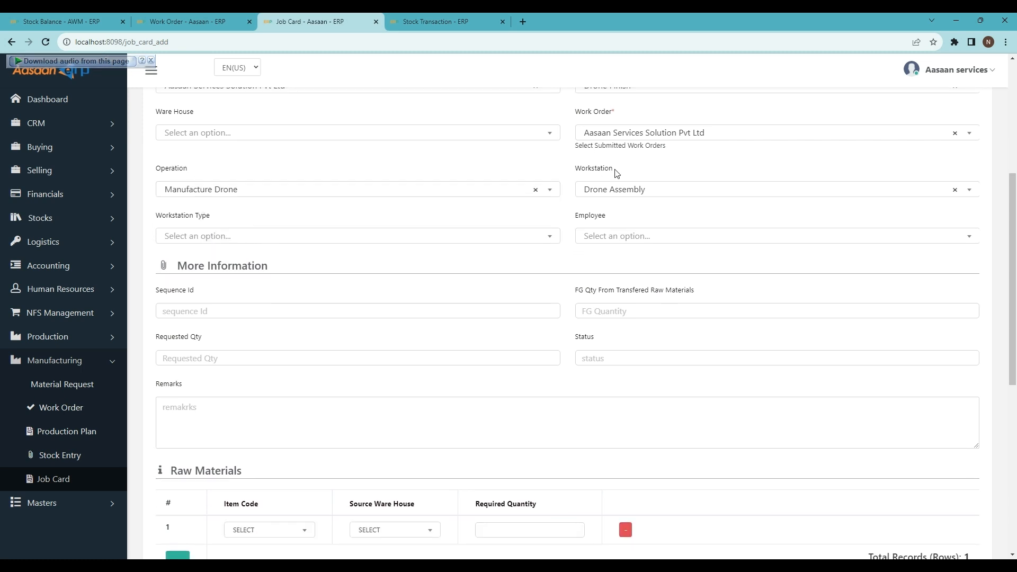
click(613, 238)
click(609, 278)
Fill the first raw material row with Drone Body, source warehouse Warehouse Progress and required quantity 1
scroll(229, 261, down, 2)
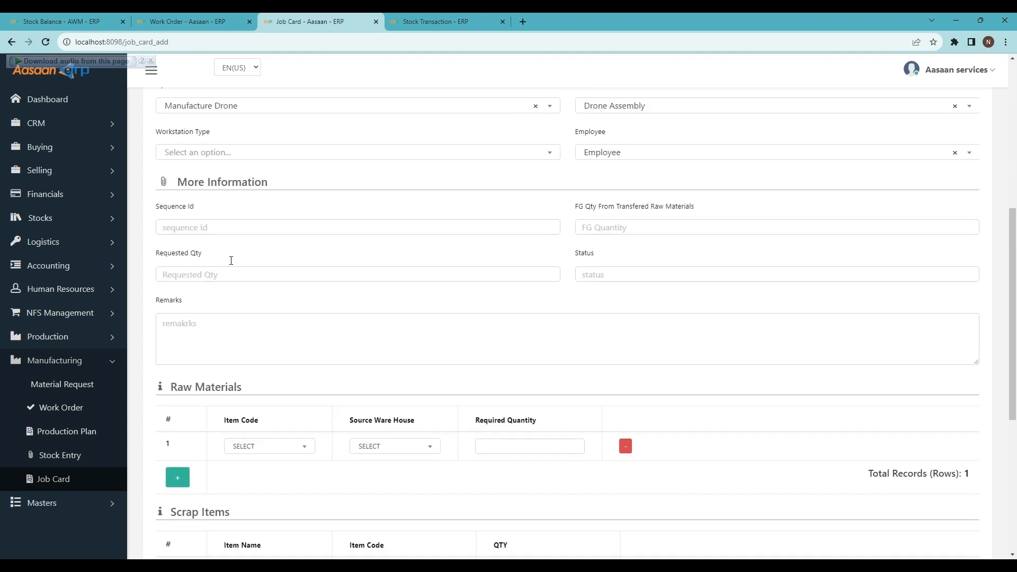
scroll(245, 277, down, 3)
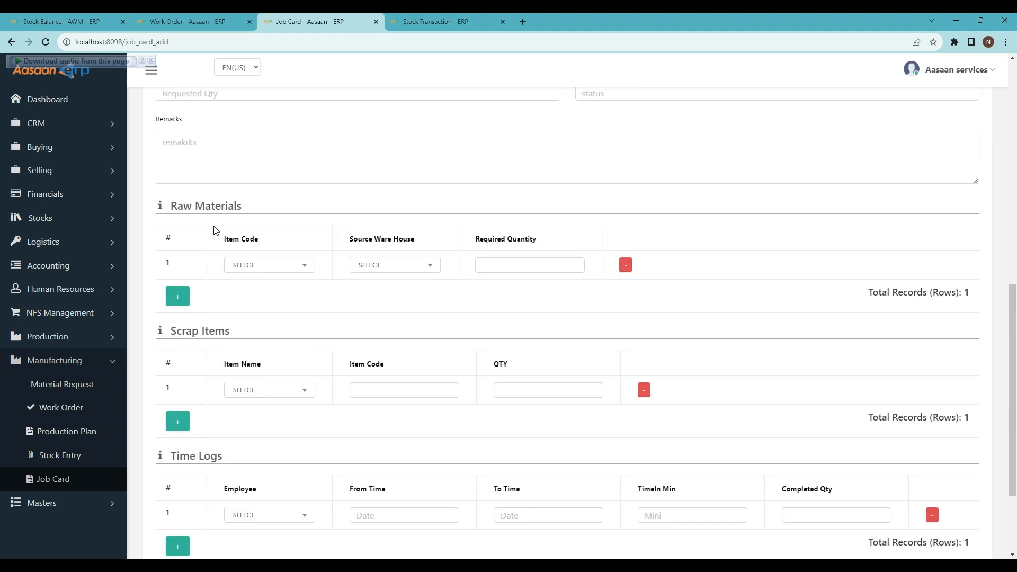
click(281, 273)
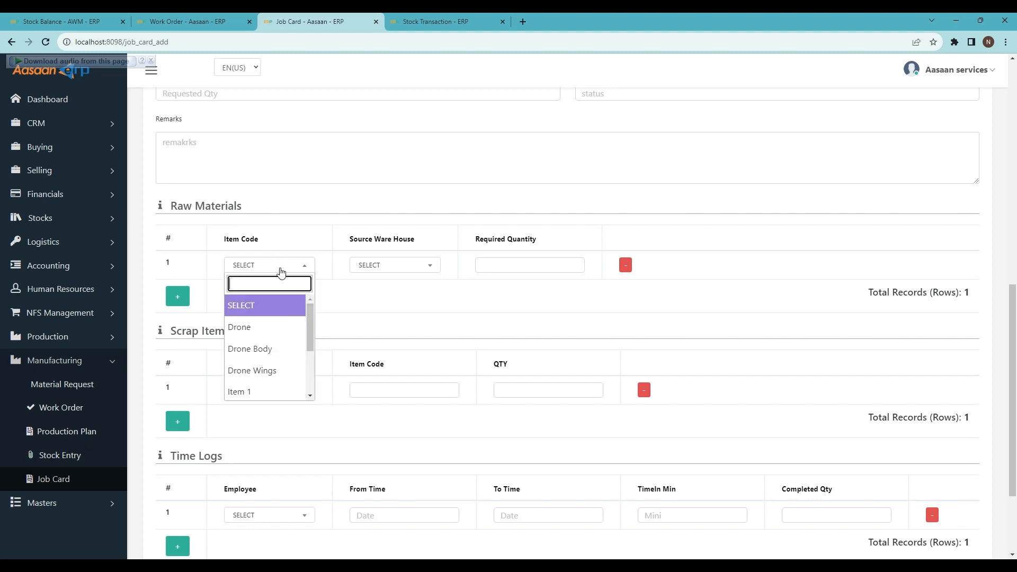
click(271, 349)
click(398, 267)
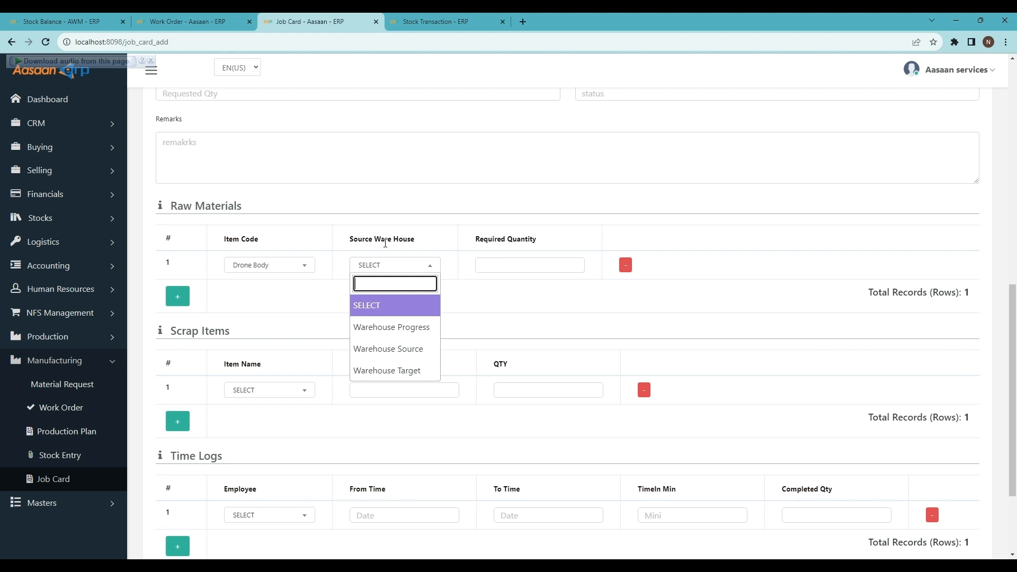
click(418, 331)
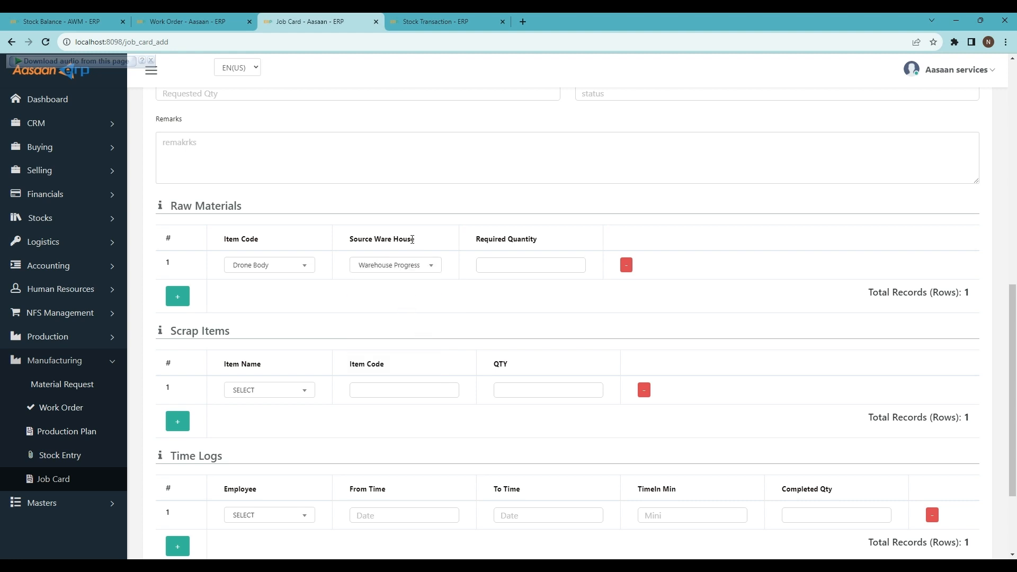
click(511, 265)
text(1)
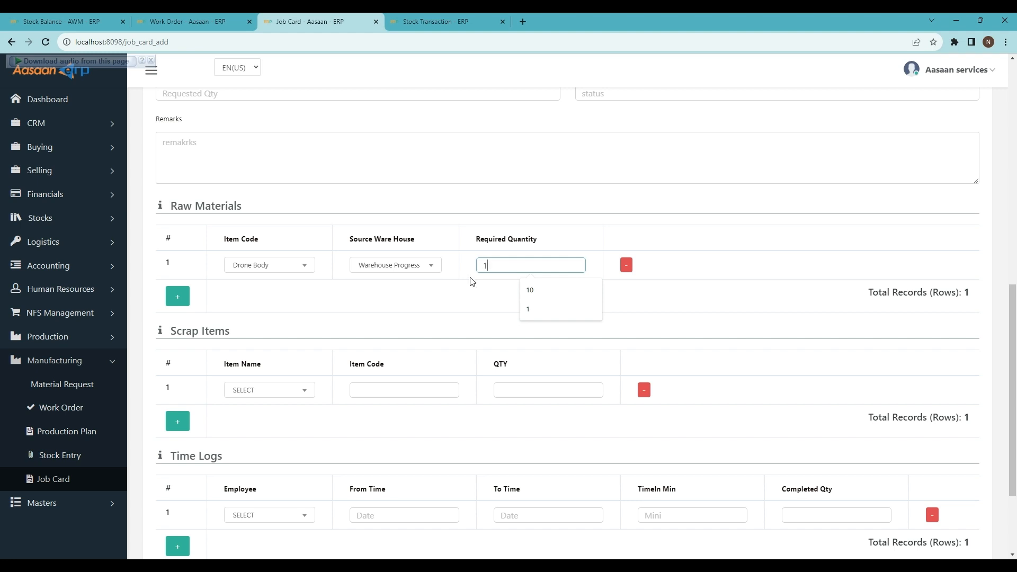
Add a second raw material row for Drone Wings from Warehouse Progress with required quantity 4
click(178, 296)
click(284, 294)
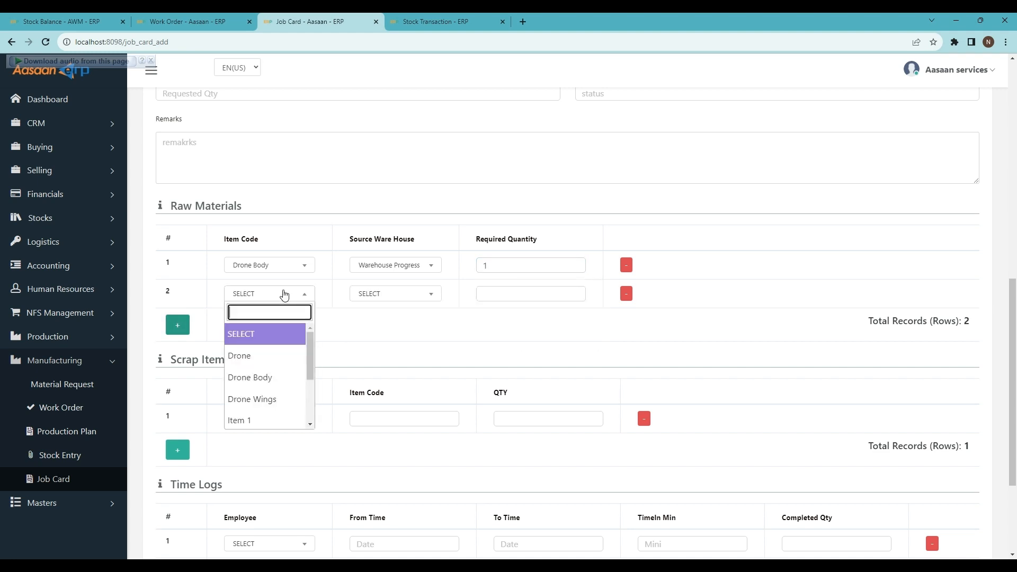
click(277, 399)
click(408, 294)
click(404, 356)
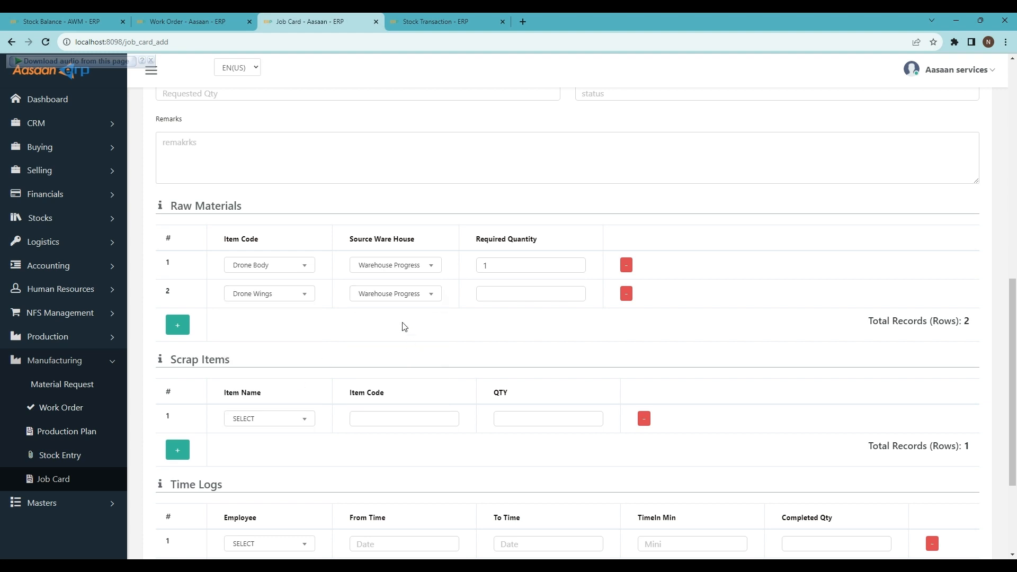
click(529, 298)
text(4)
click(420, 333)
Fill the scrap item row with Item 1, item code 123 and quantity 1
scroll(416, 336, down, 2)
click(260, 315)
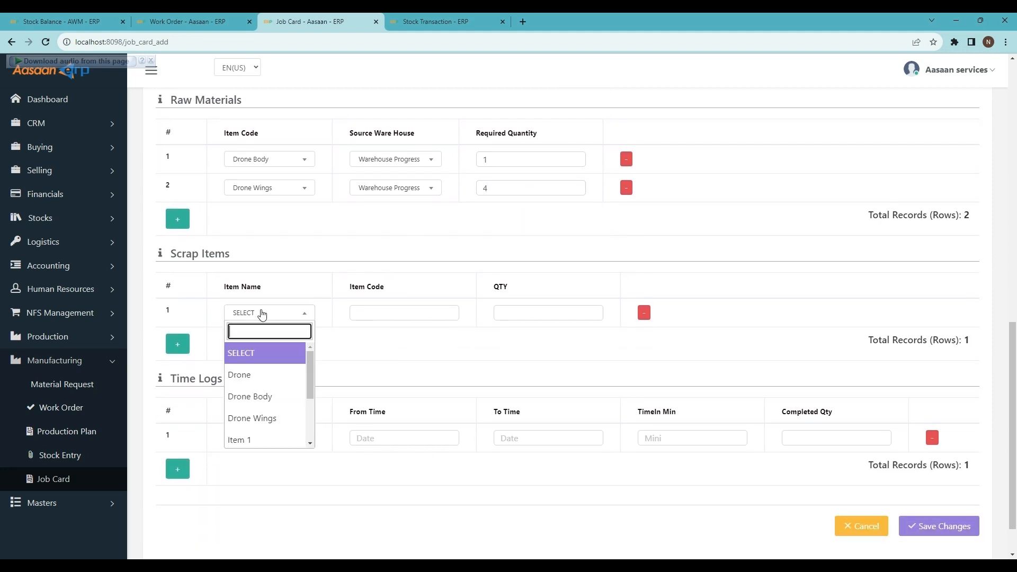
click(254, 439)
click(394, 313)
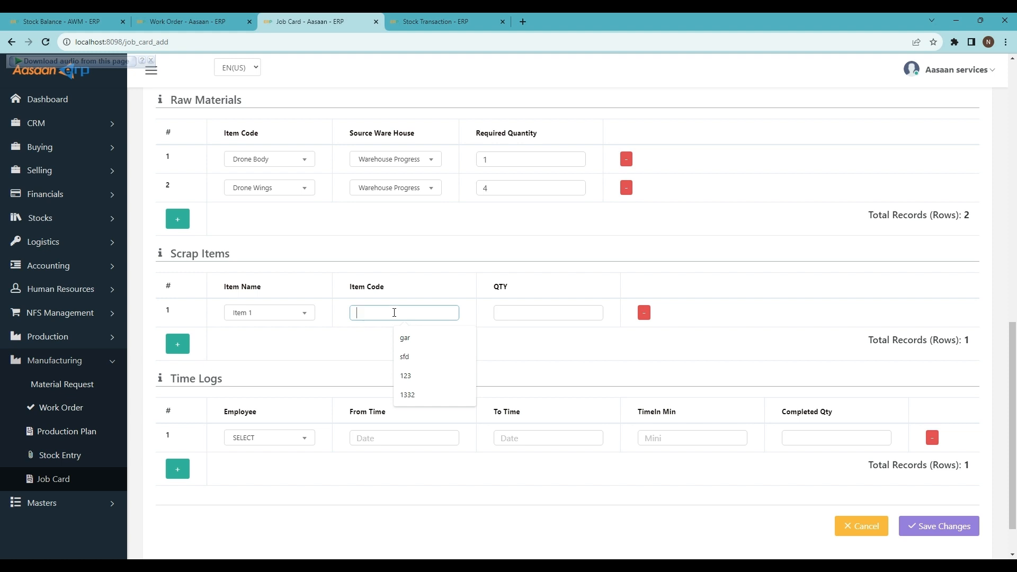
text(123)
click(532, 312)
text(1)
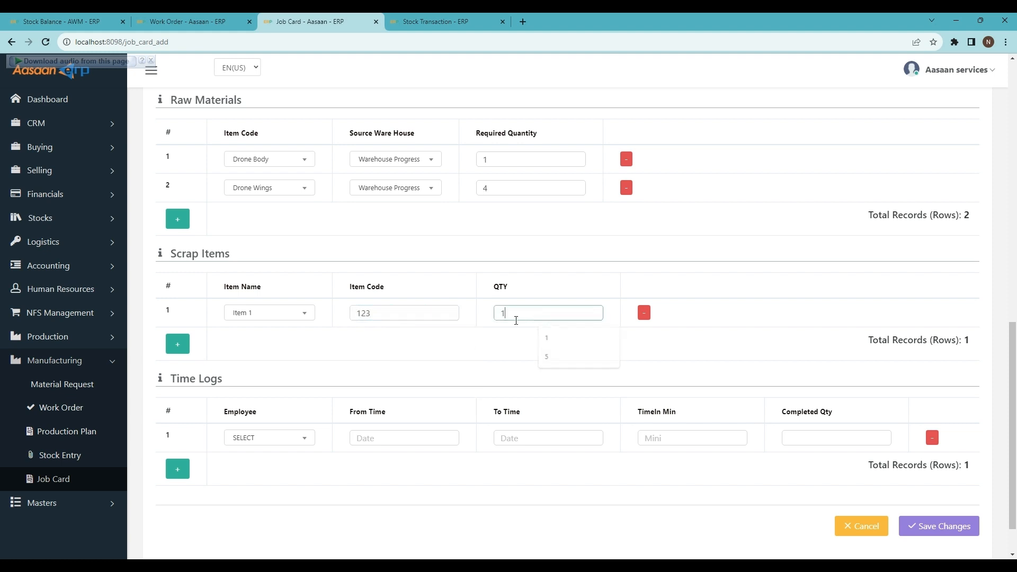
click(283, 381)
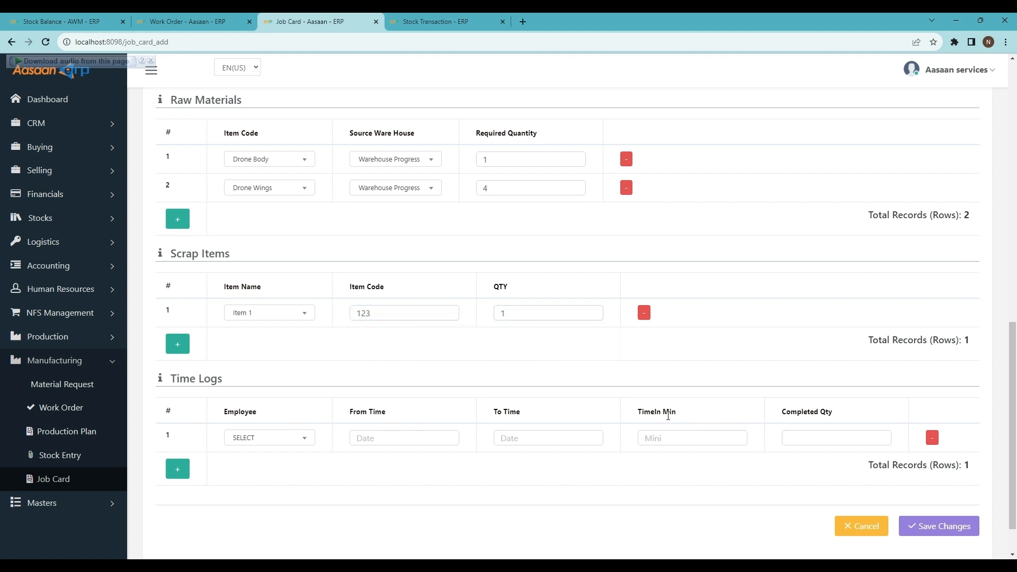
Set the time log's employee to Employee and save the new job card
click(297, 439)
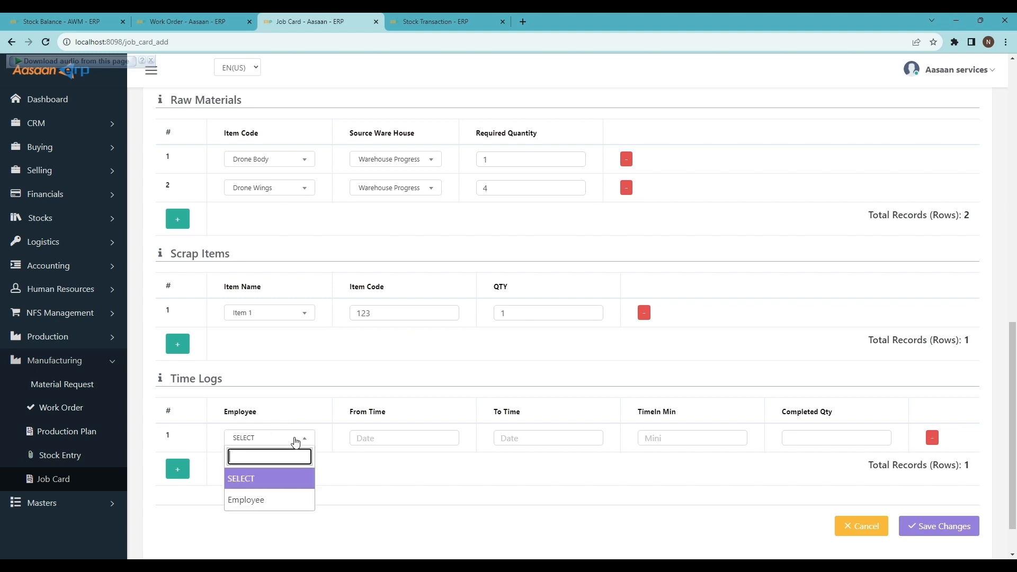
click(276, 499)
click(276, 438)
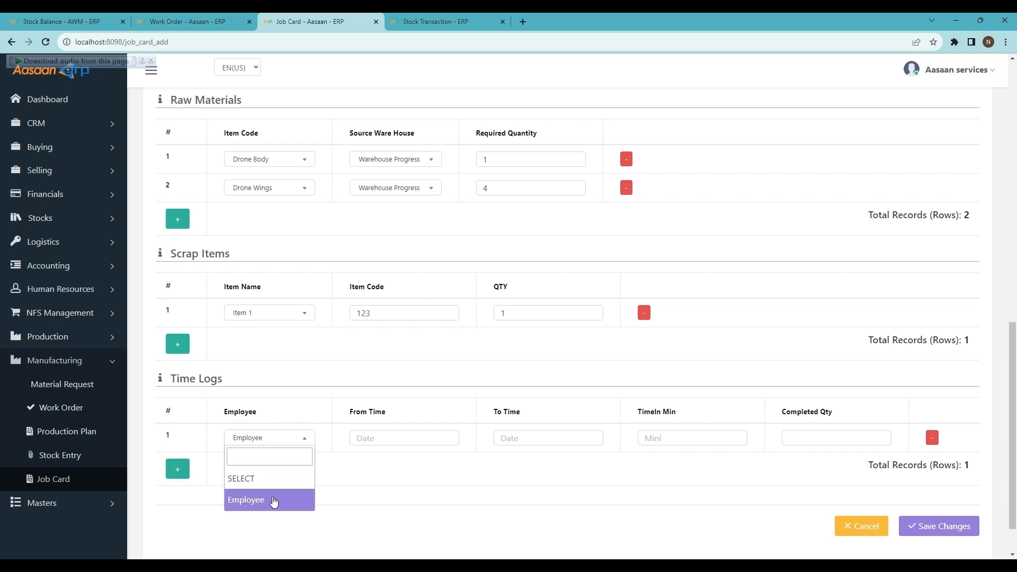
click(274, 500)
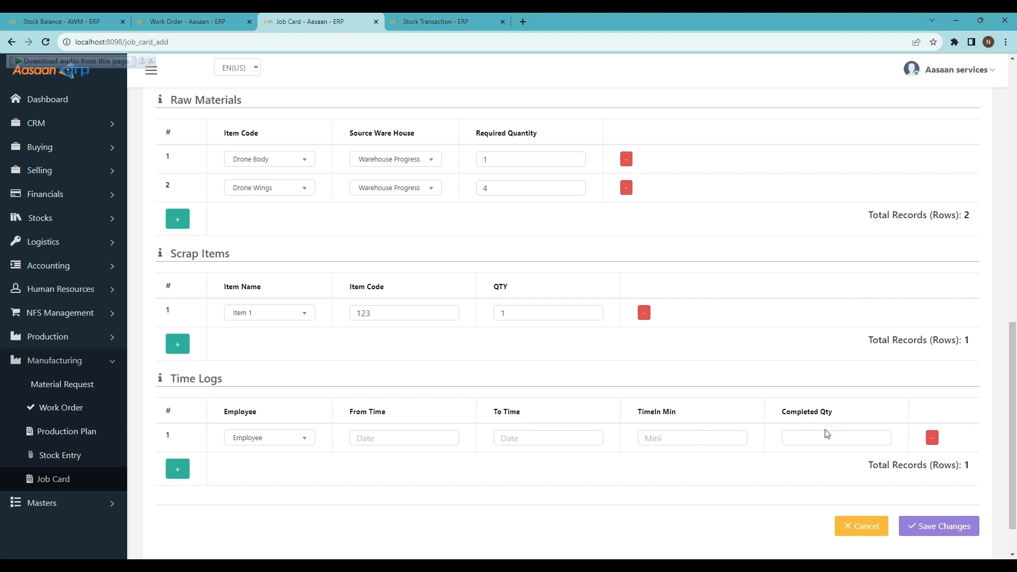
click(933, 527)
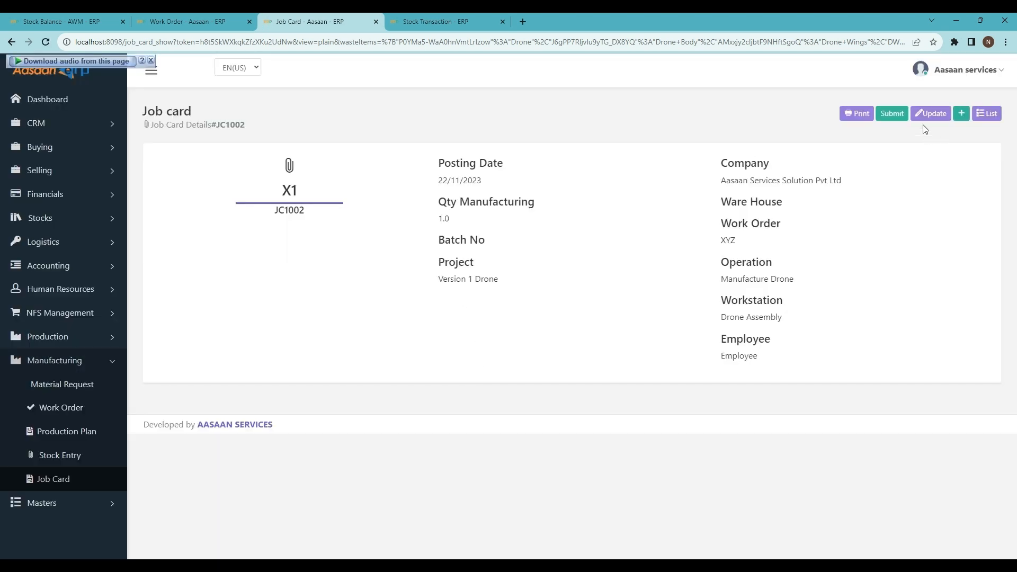
Submit the saved job card and read the notice about starting its jobs
click(892, 116)
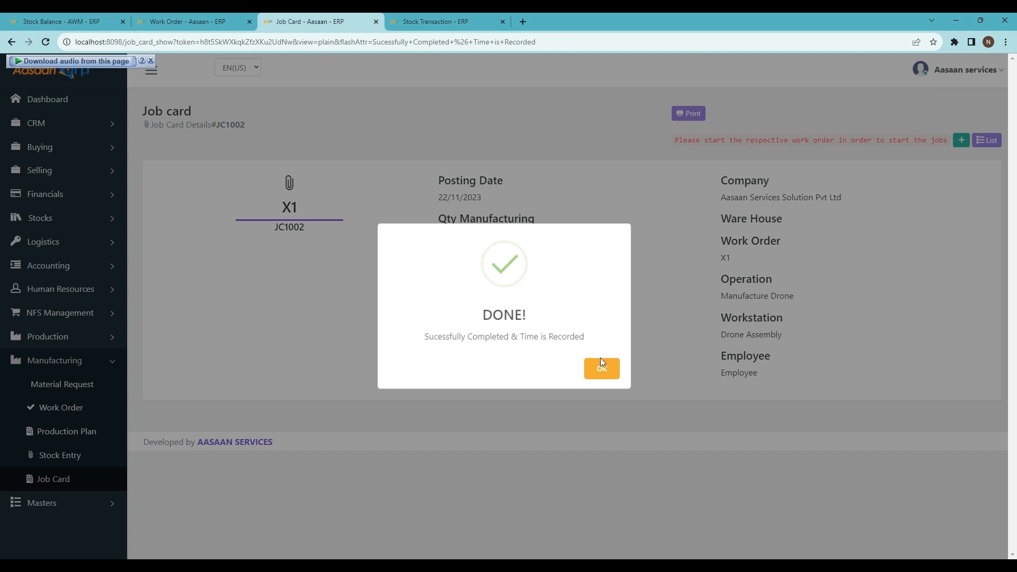
click(599, 371)
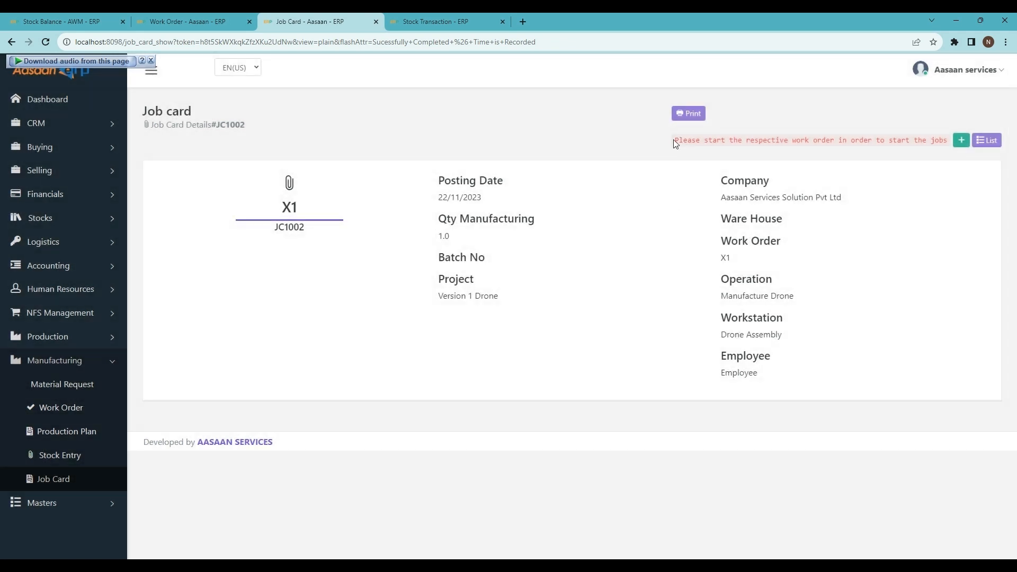
drag(676, 143, 917, 136)
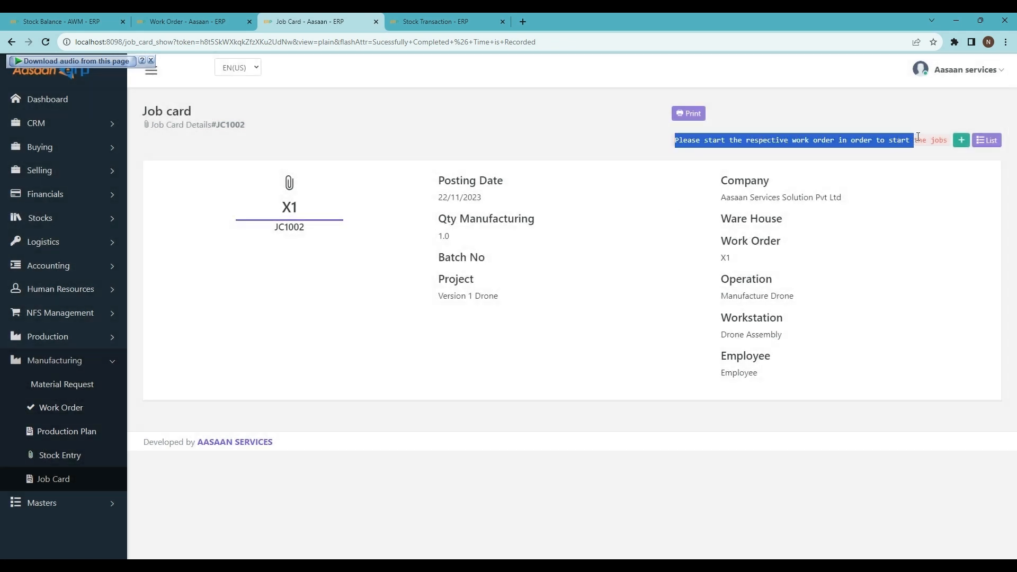
click(701, 152)
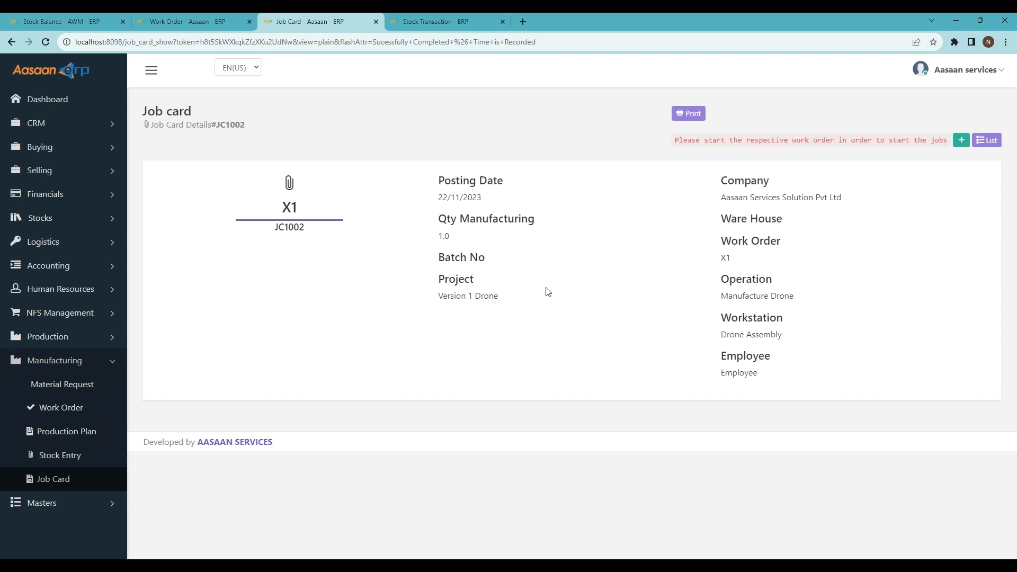
Start the Drone work order from its details page in the other browser tab
click(200, 16)
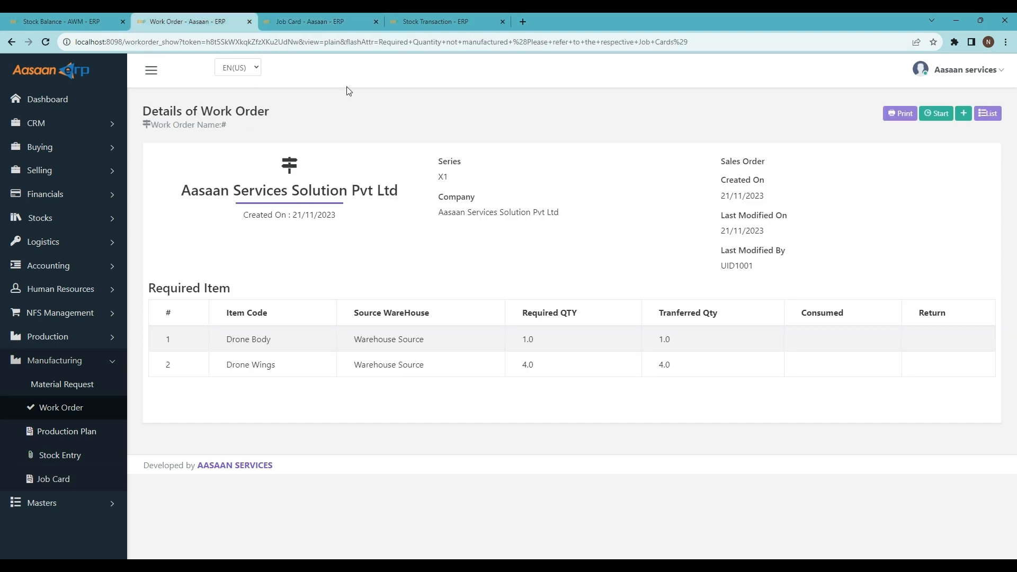
click(934, 117)
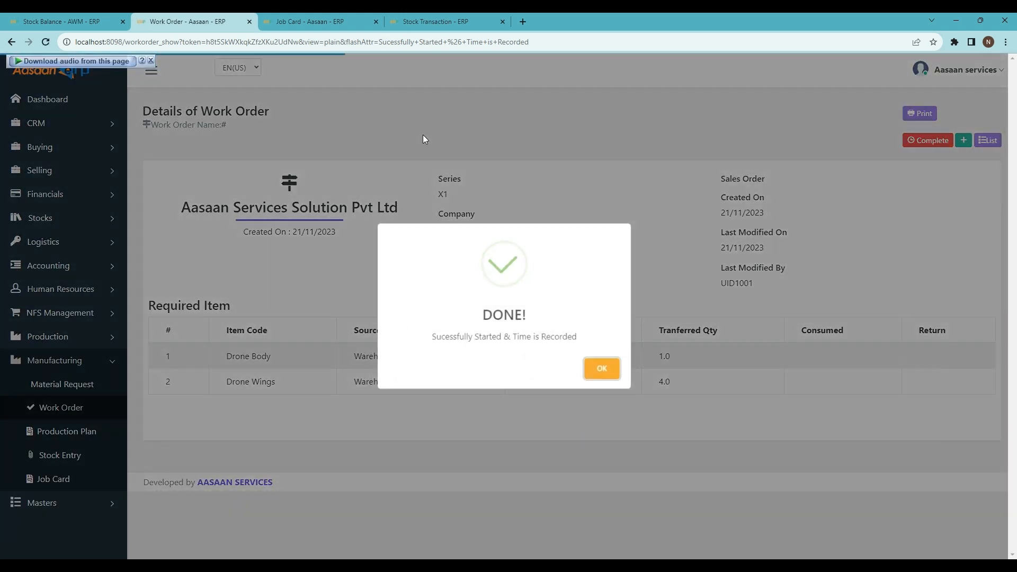
click(603, 371)
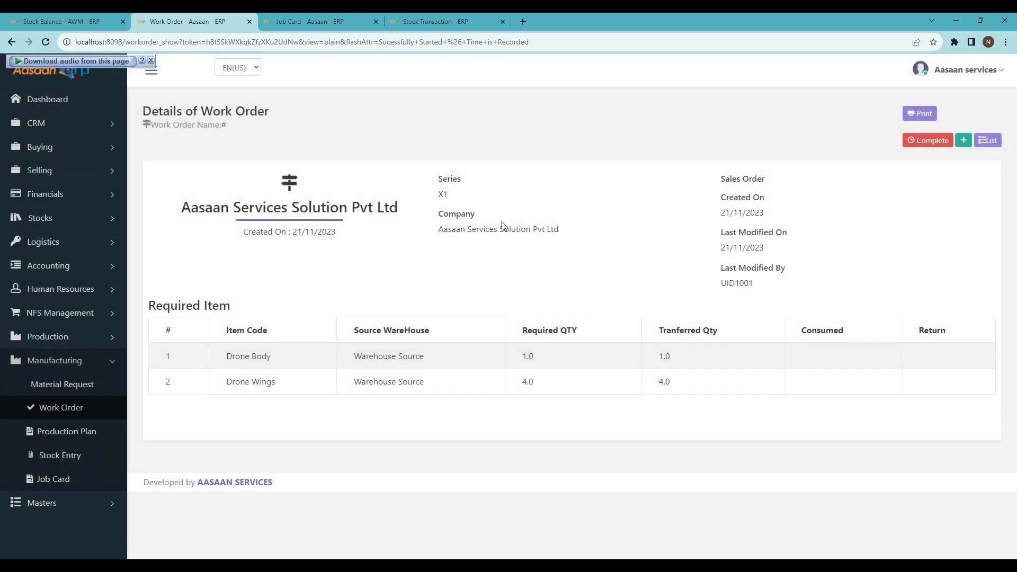
Return to the job card, refresh its page and start the job
click(334, 19)
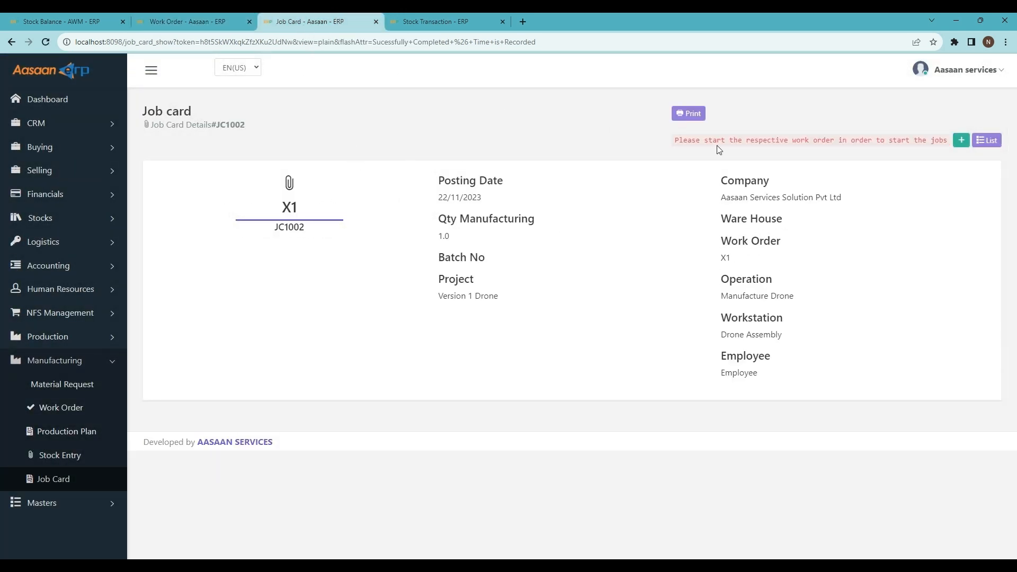
click(47, 43)
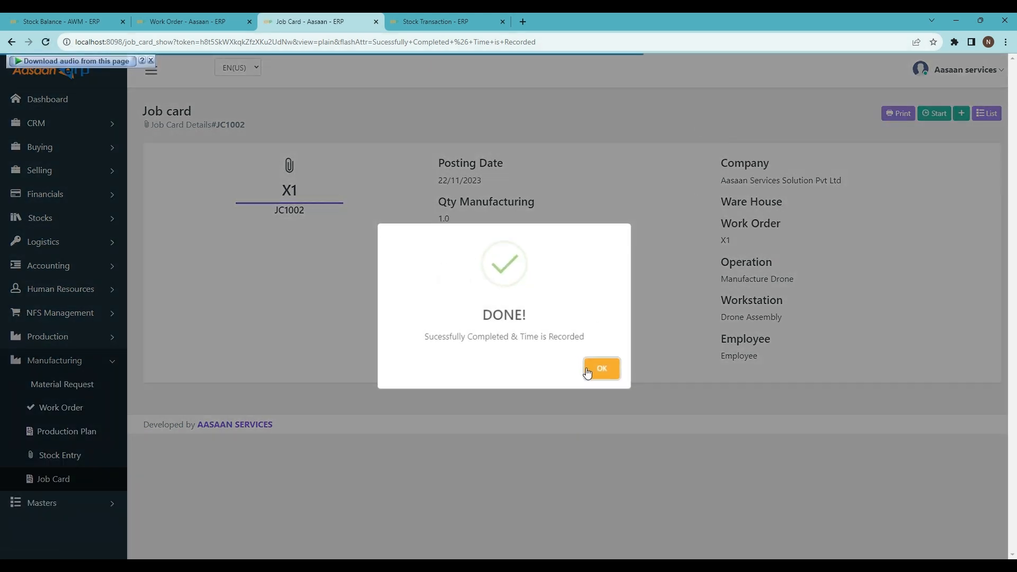
click(586, 373)
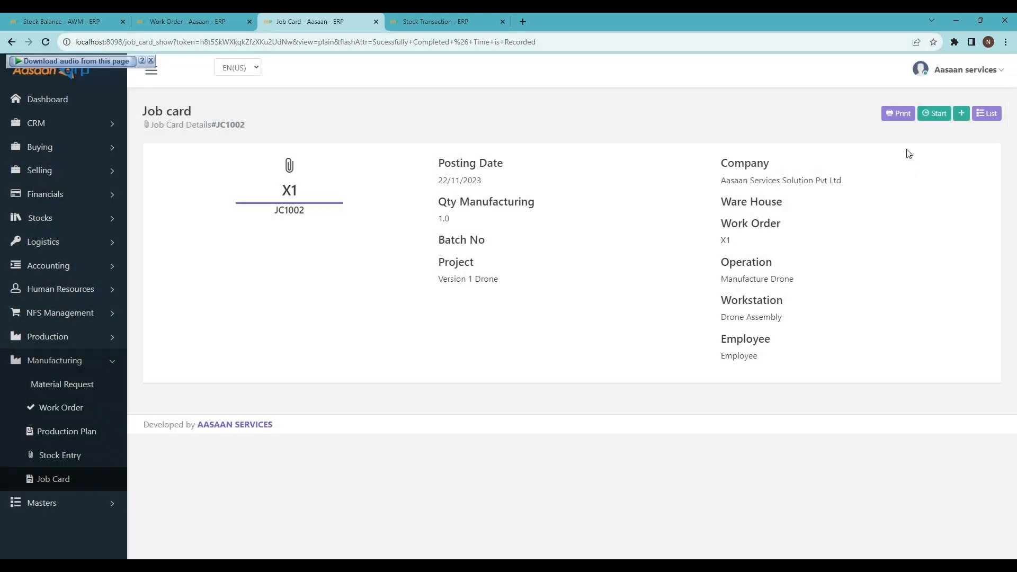
click(927, 121)
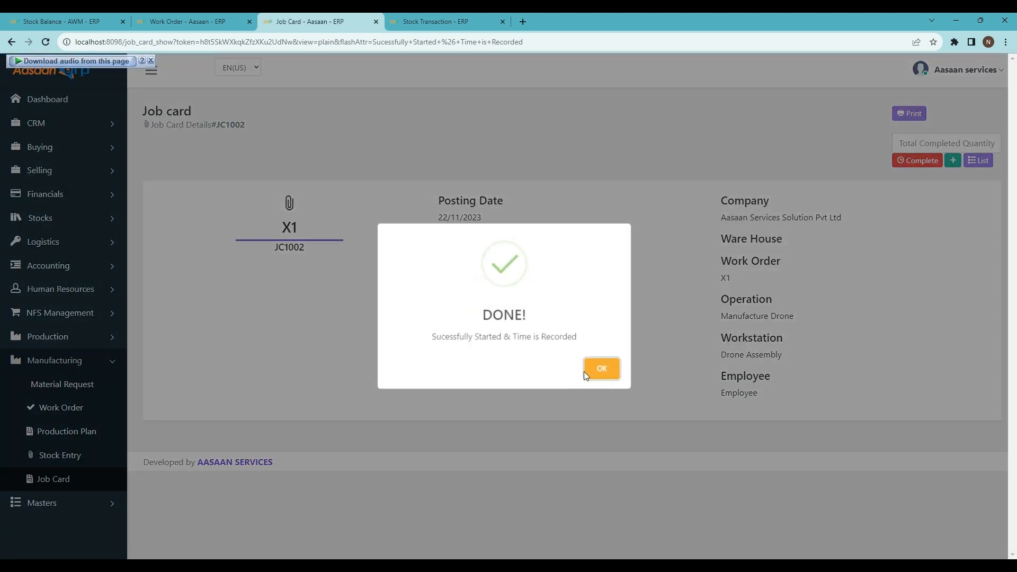
click(607, 371)
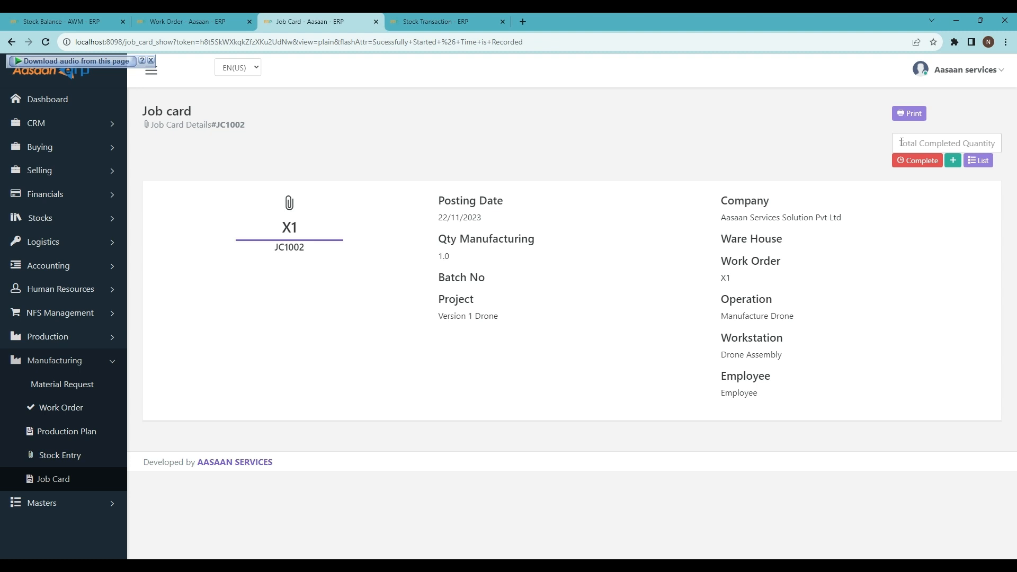
Complete the job card with a total completed quantity of 1
click(927, 140)
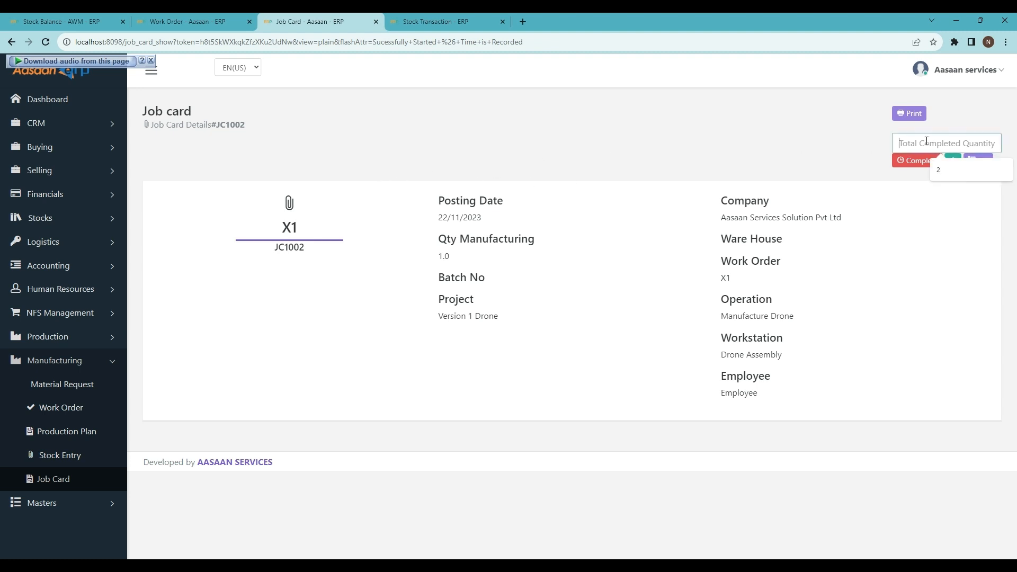
text(1)
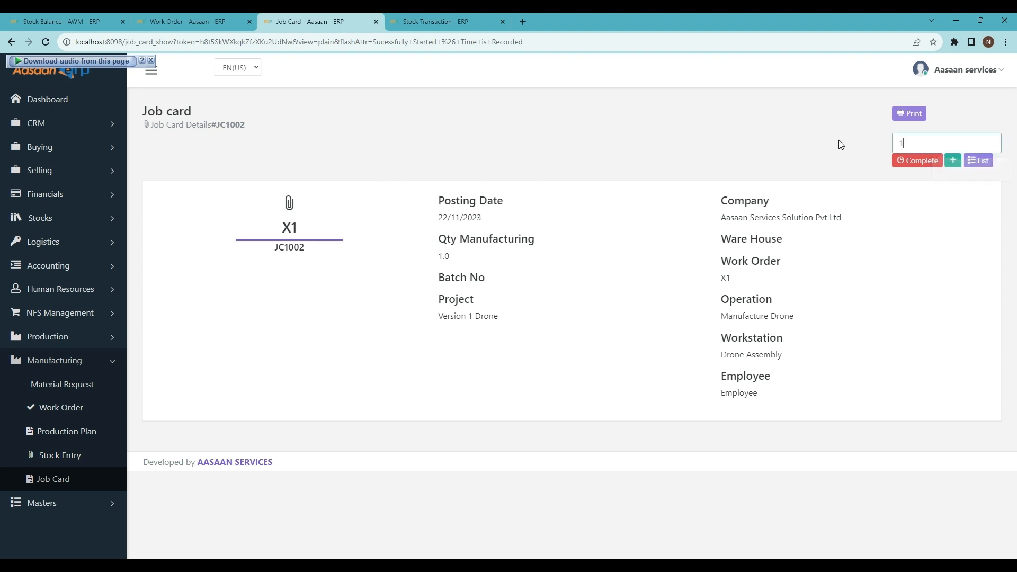
click(919, 161)
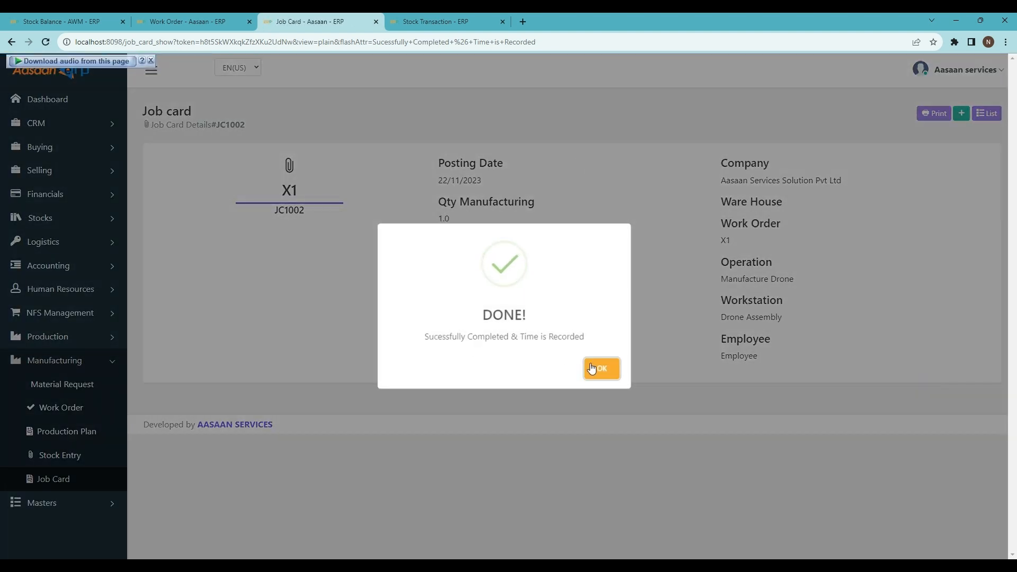
click(598, 369)
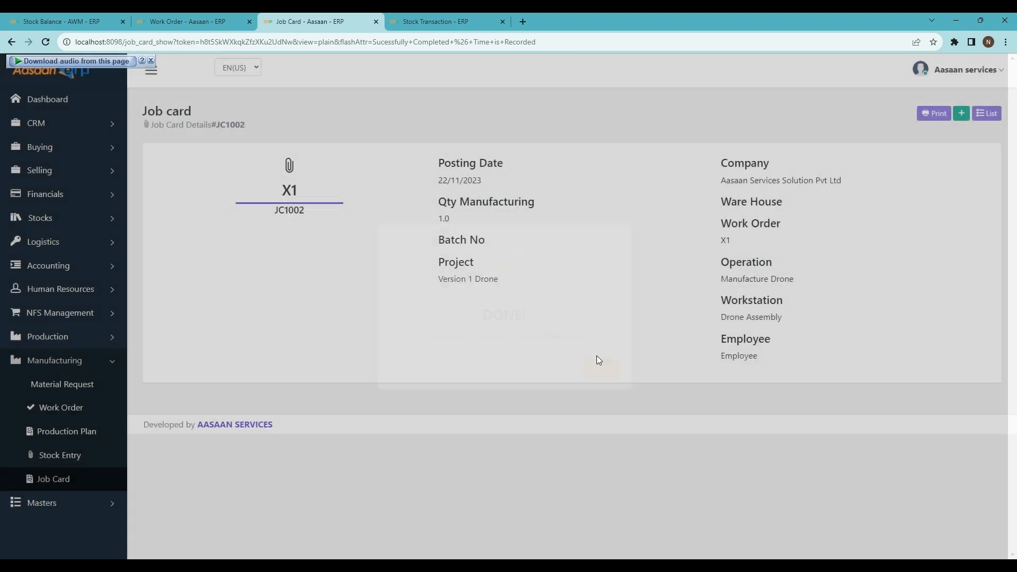
Complete the Drone work order from its details page and save its stock transfer entry with transaction date 24/11/2023
click(184, 16)
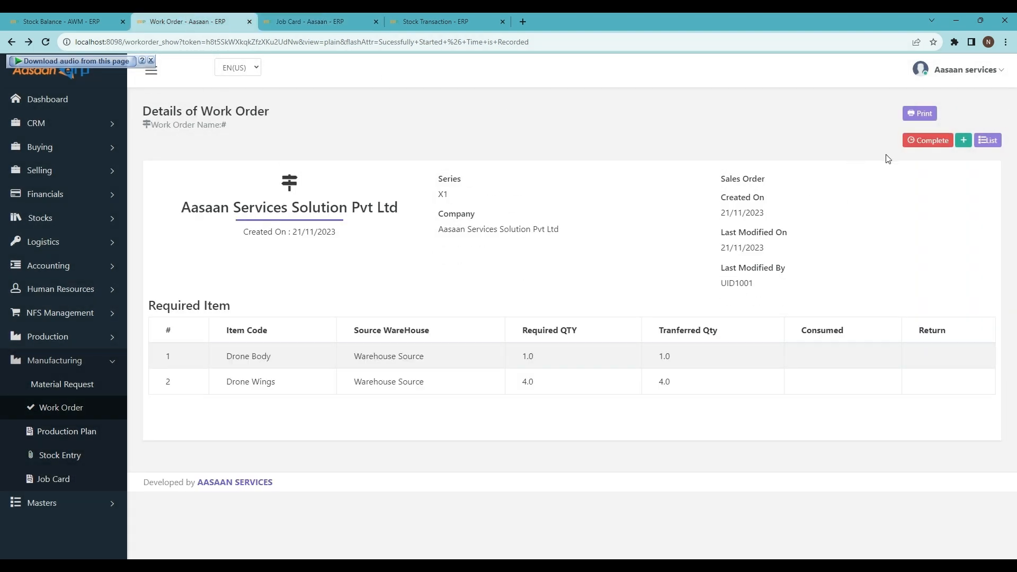
click(929, 141)
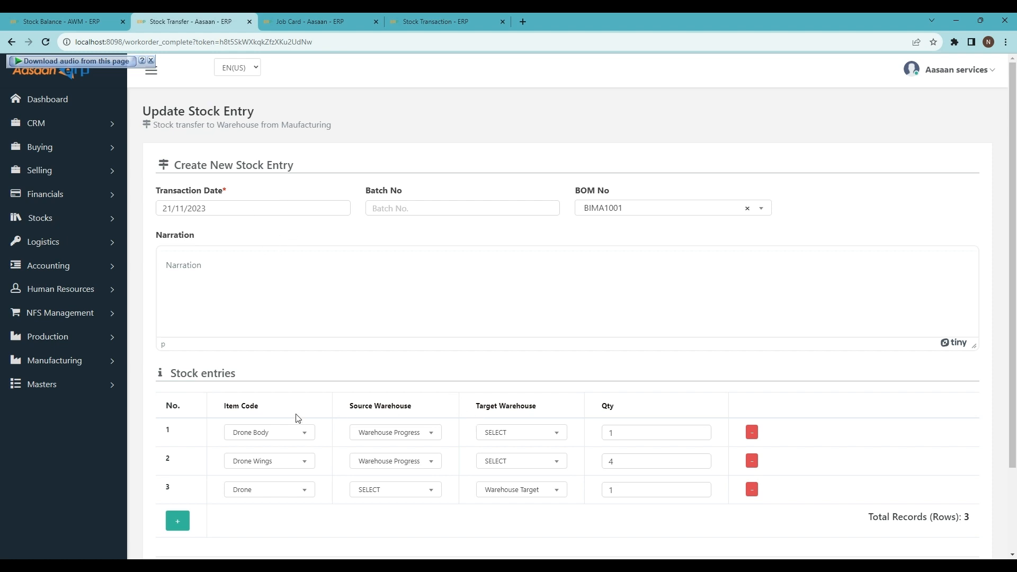
scroll(327, 407, down, 1)
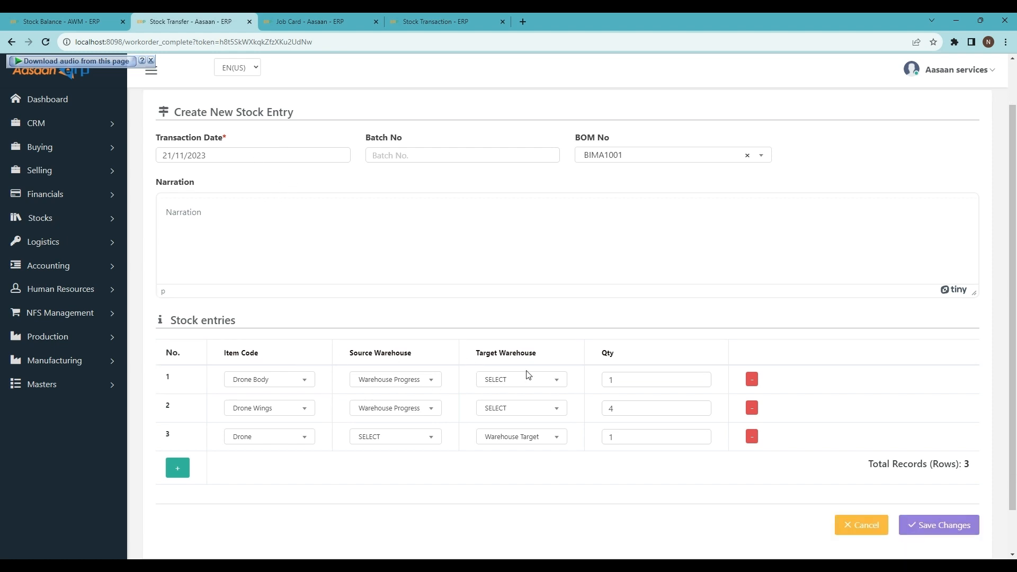
click(254, 150)
click(239, 259)
scroll(282, 358, down, 1)
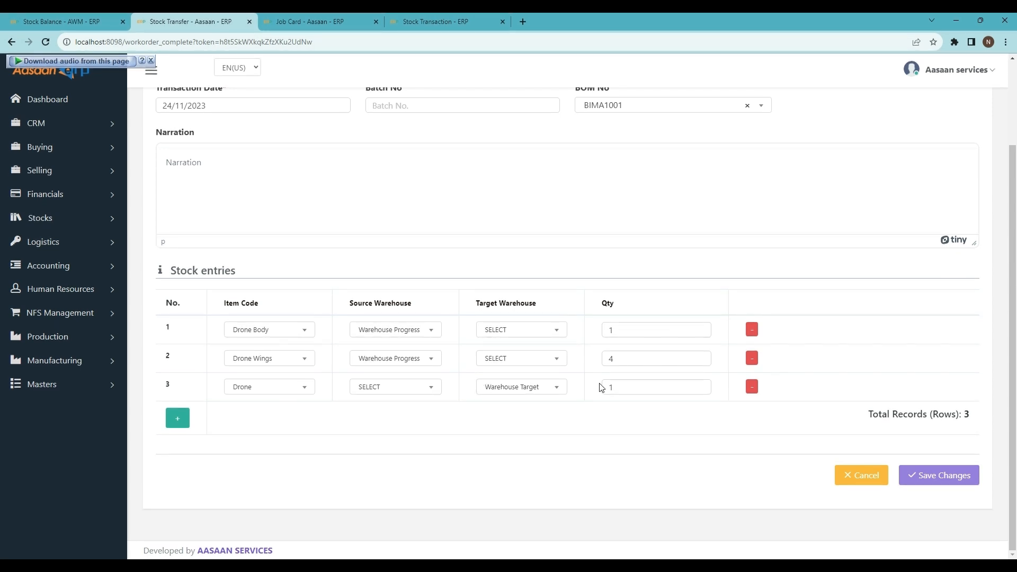
click(938, 480)
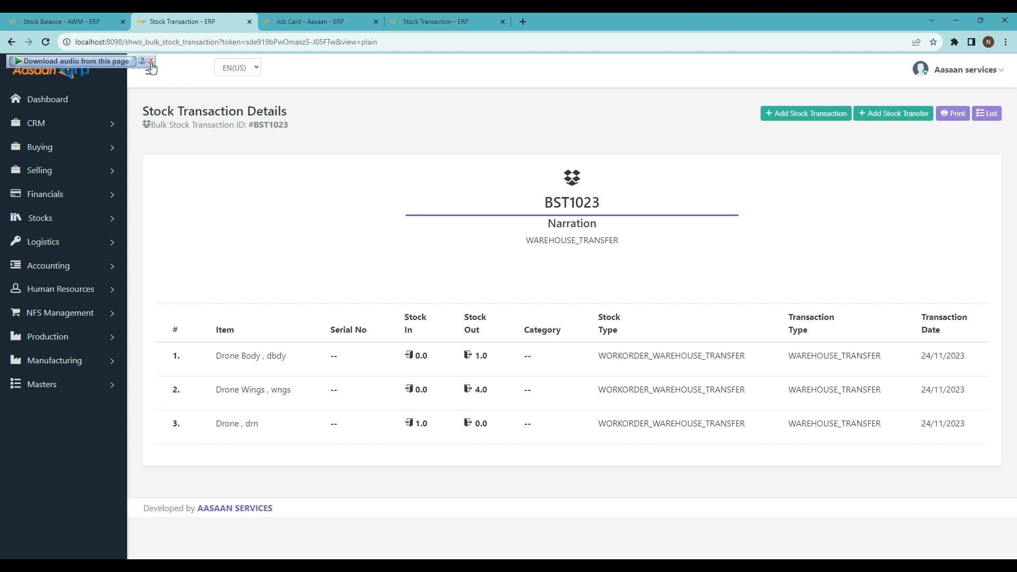
Refresh the inventory's Warehouse Target list in the other browser tab, check the Drone's current stock, and filter the inventory by Warehouse Progress
click(62, 21)
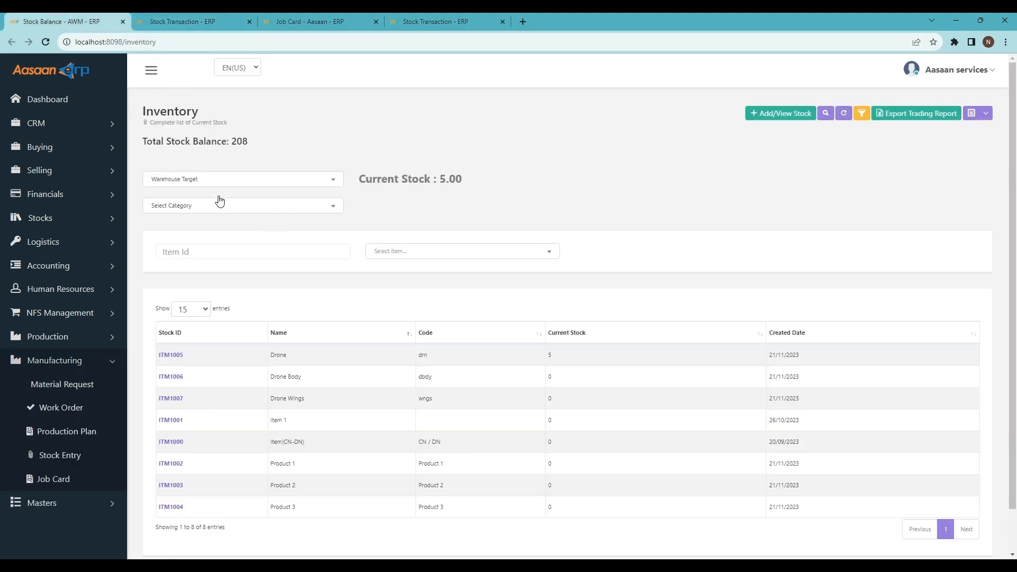
click(826, 113)
double_click(278, 355)
drag(572, 356, 539, 360)
click(596, 358)
click(203, 179)
click(207, 240)
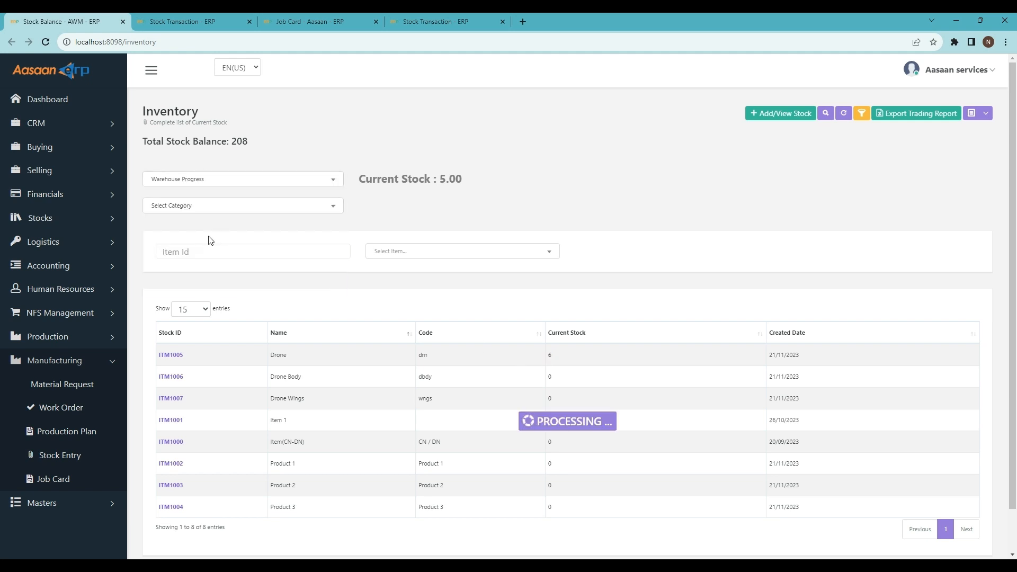